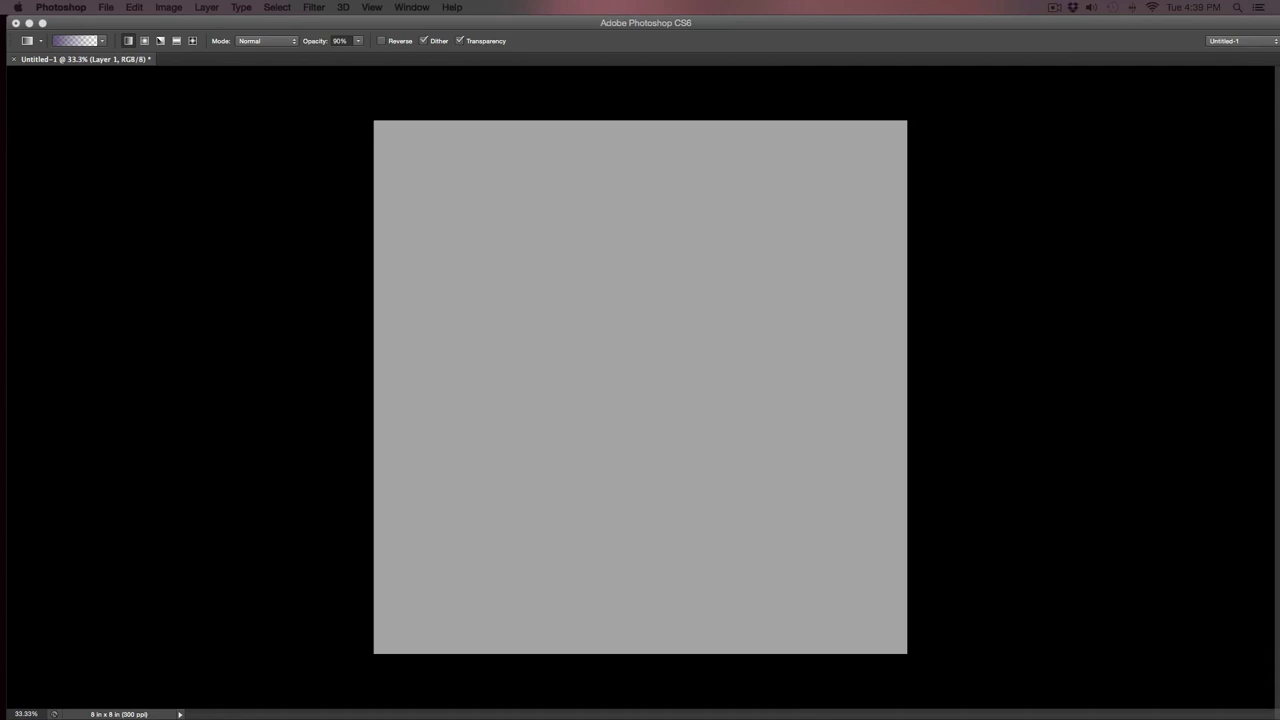
Lay out the laser-beam backgrounds, the two school portraits and the Mouse_Small.jpg painting over the canvas for reference.
left_click_drag(396, 266, 429, 107)
left_click(429, 109)
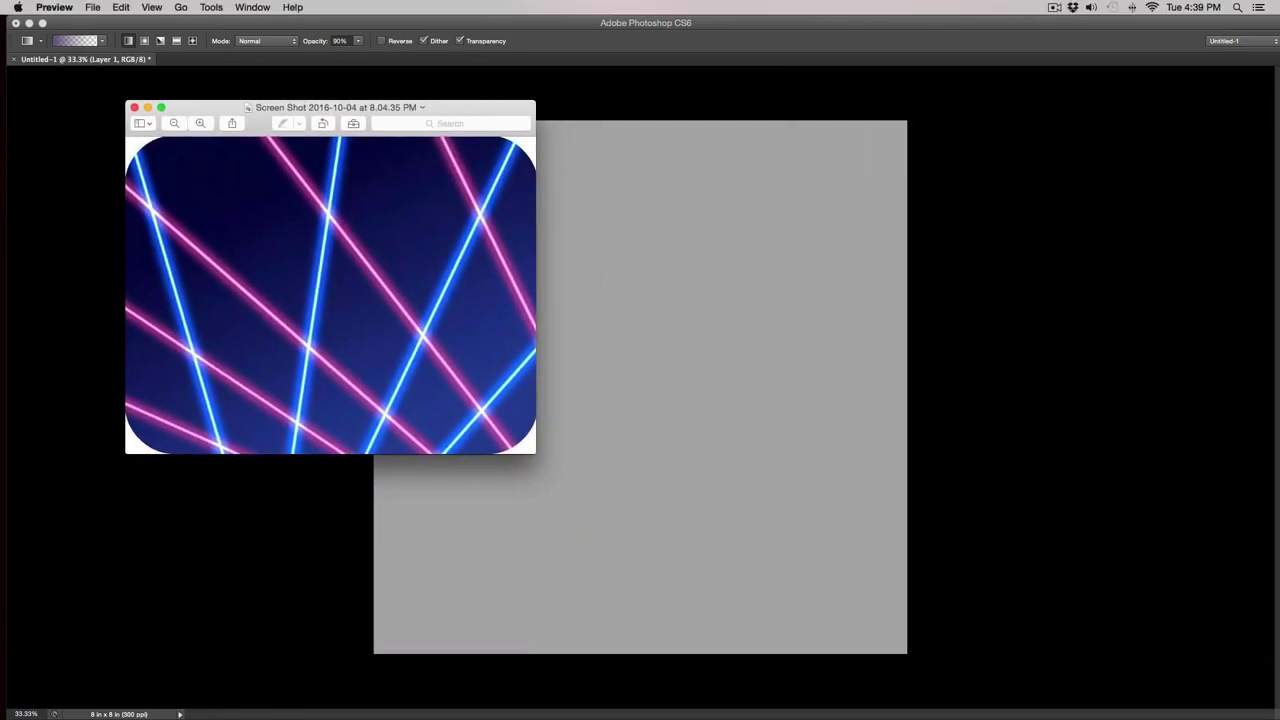
left_click_drag(0, 357, 848, 122)
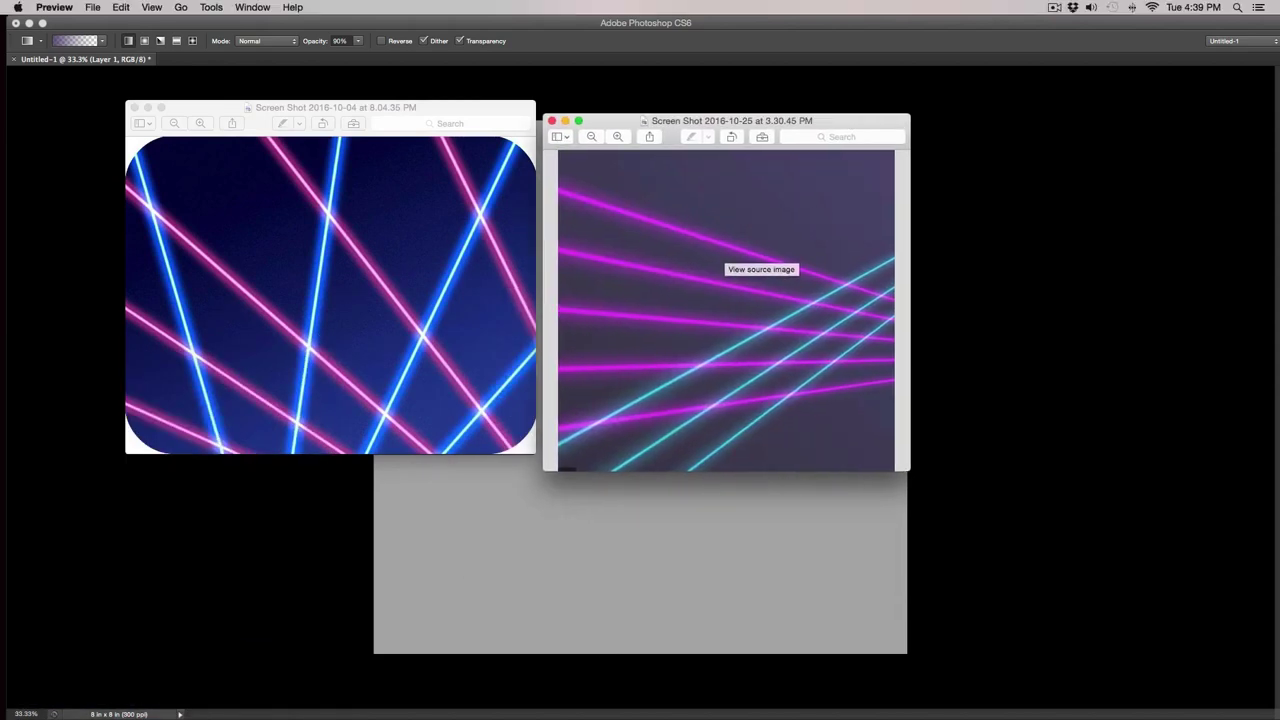
left_click_drag(520, 719, 517, 346)
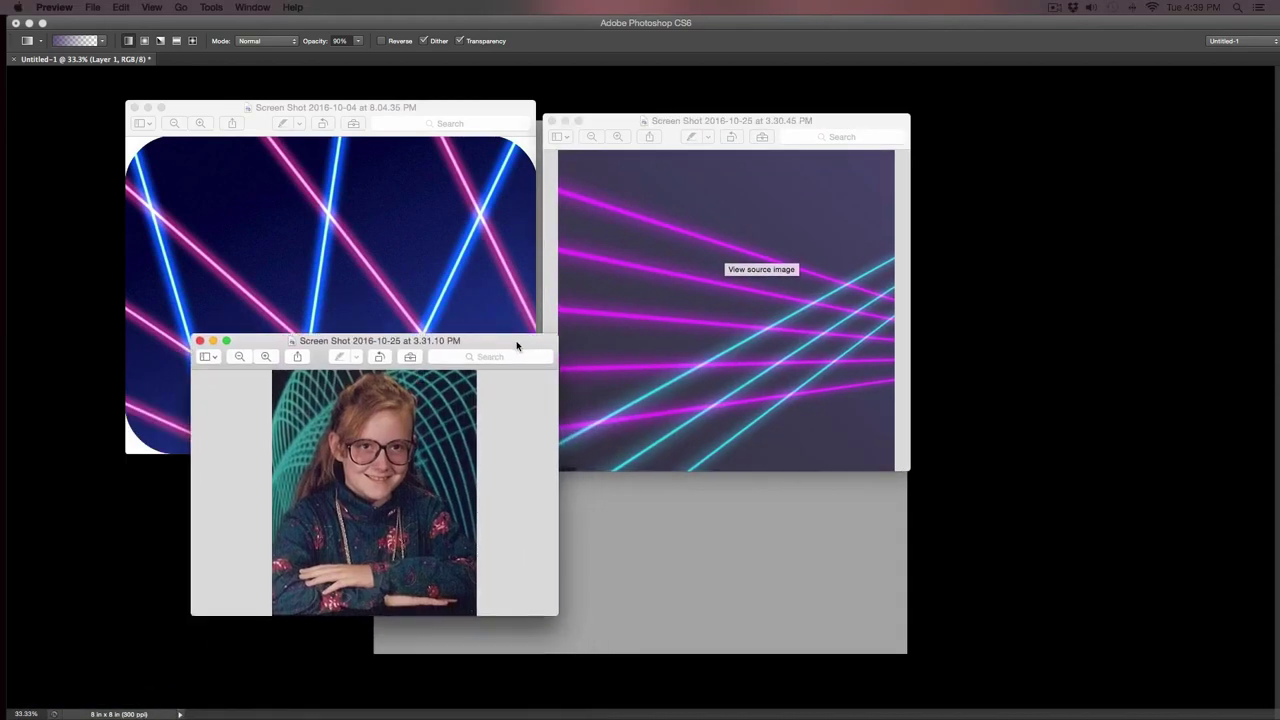
left_click_drag(0, 327, 851, 217)
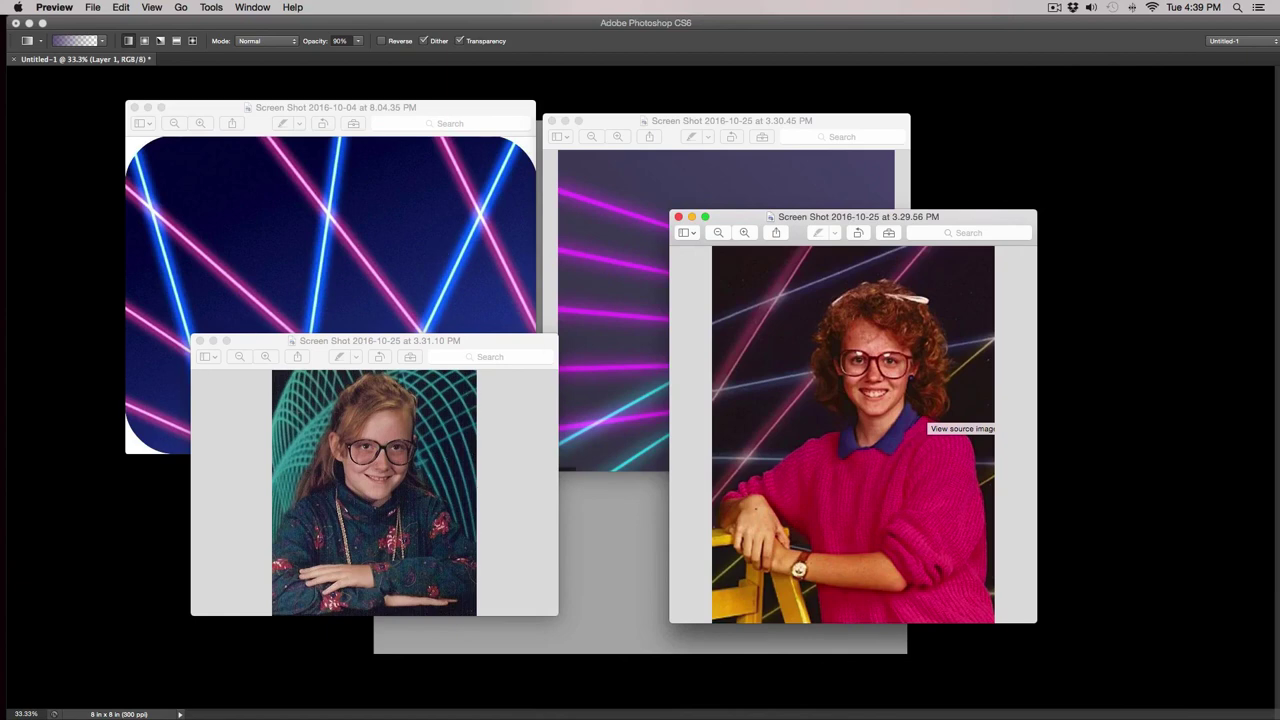
left_click_drag(0, 300, 678, 134)
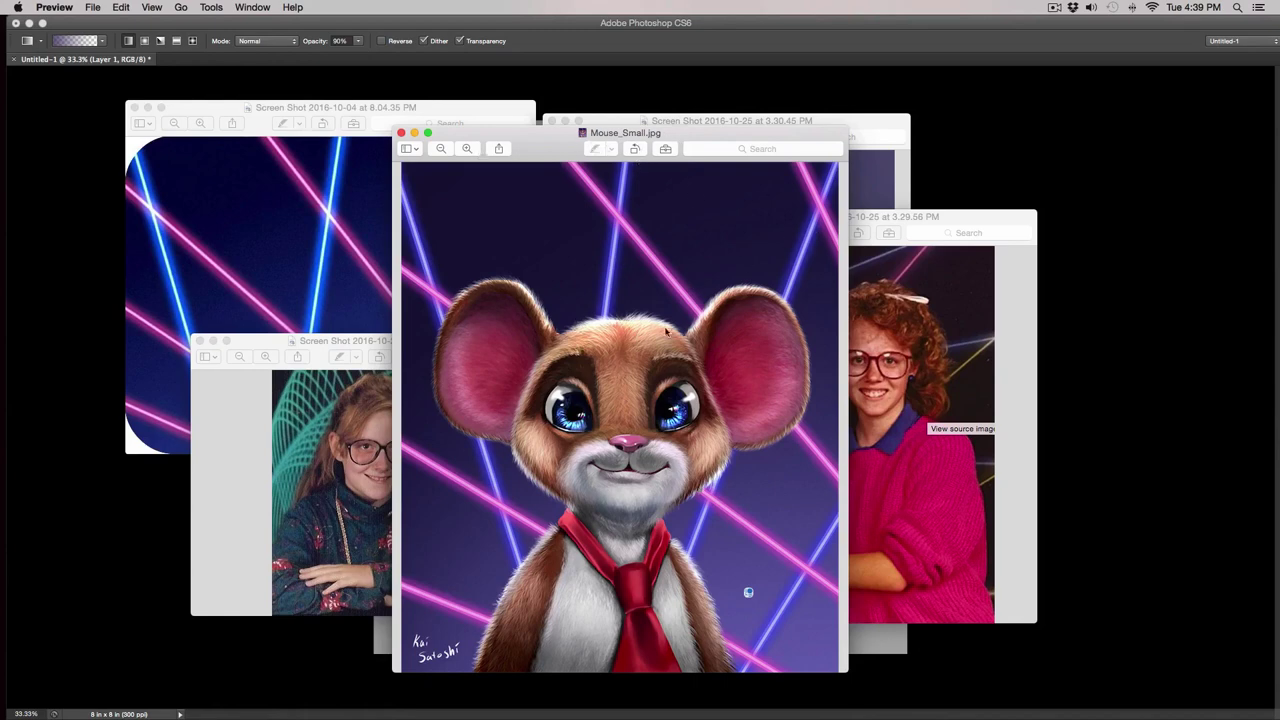
Clear all the reference image windows off the canvas and switch back to the Photoshop document.
left_click_drag(481, 136, 0, 136)
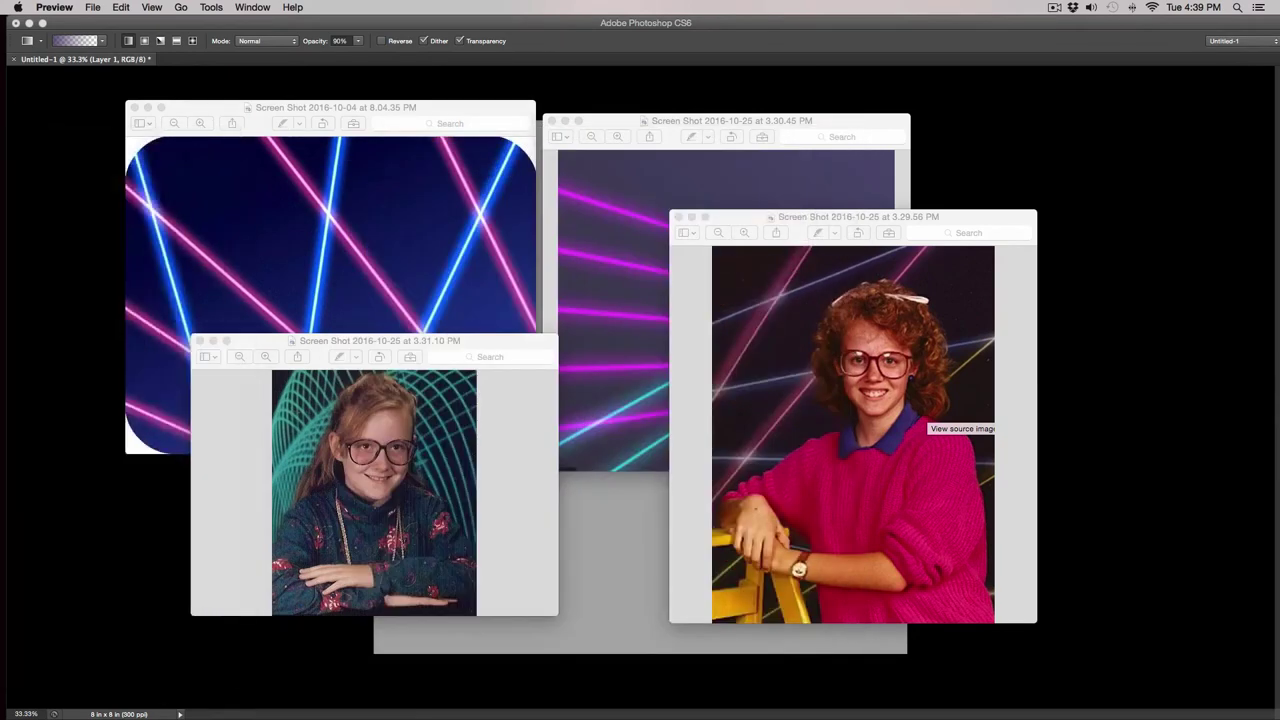
left_click_drag(857, 219, 0, 219)
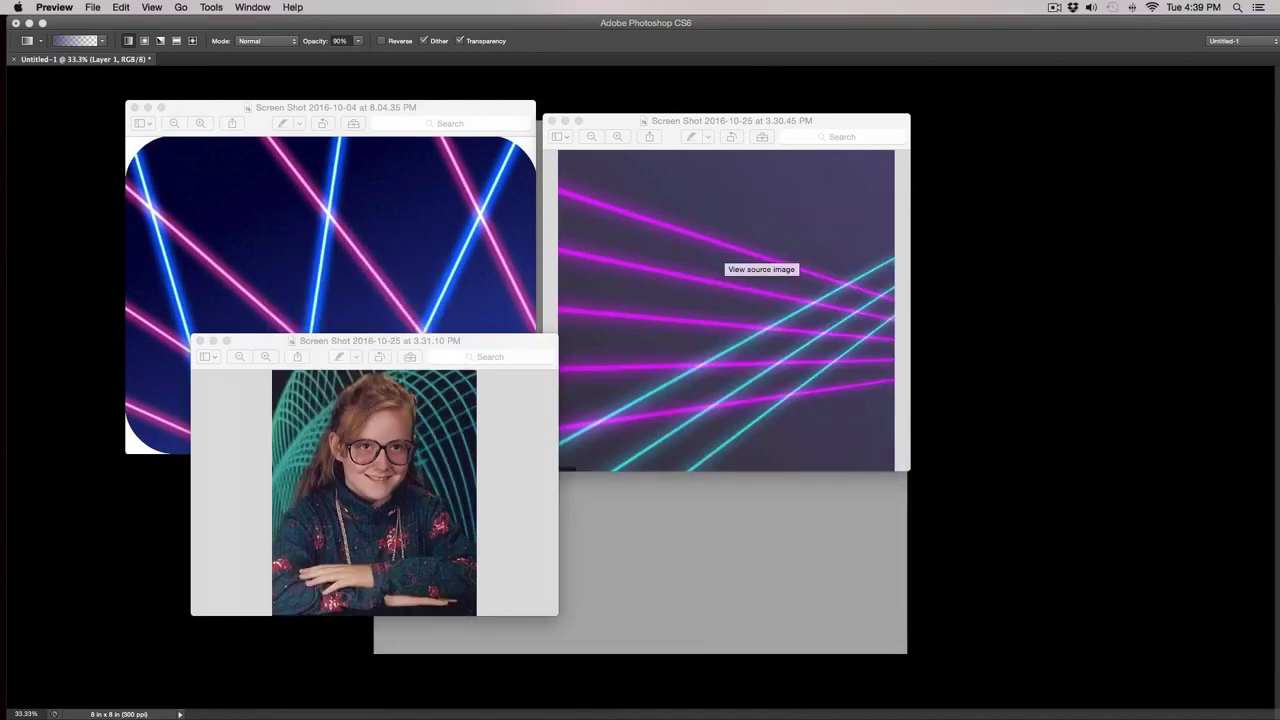
double_click(429, 342)
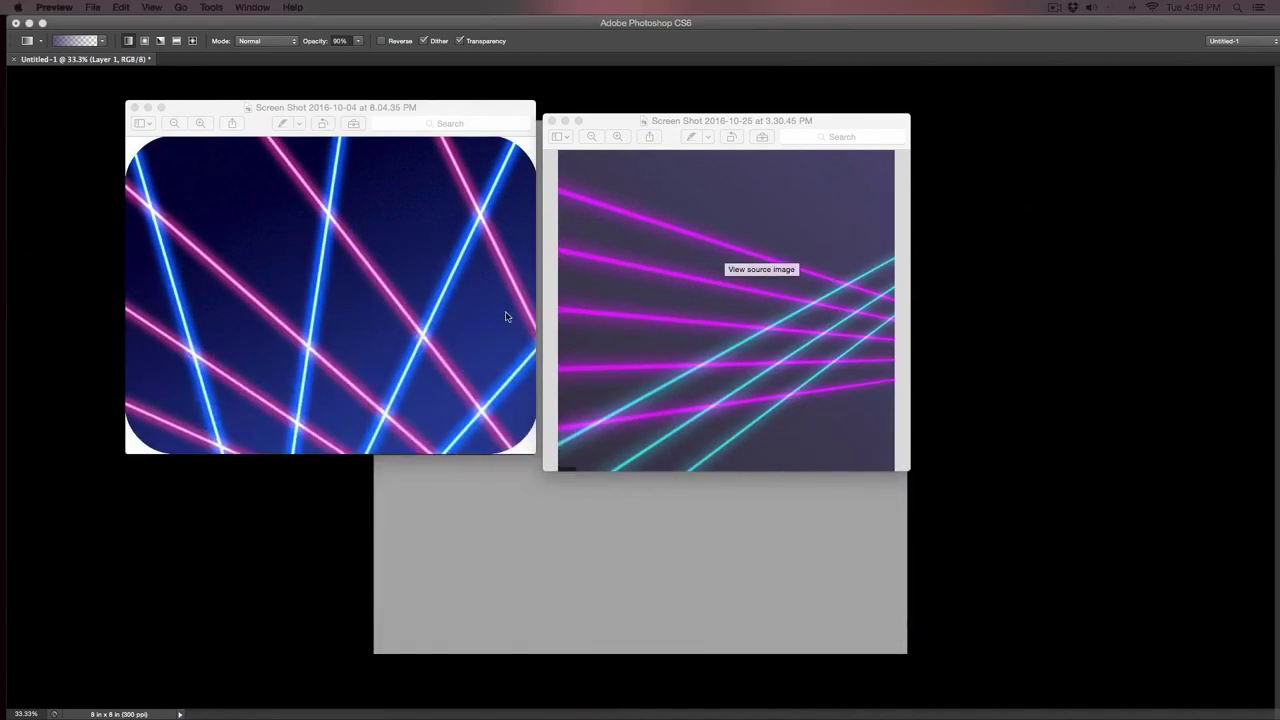
double_click(696, 121)
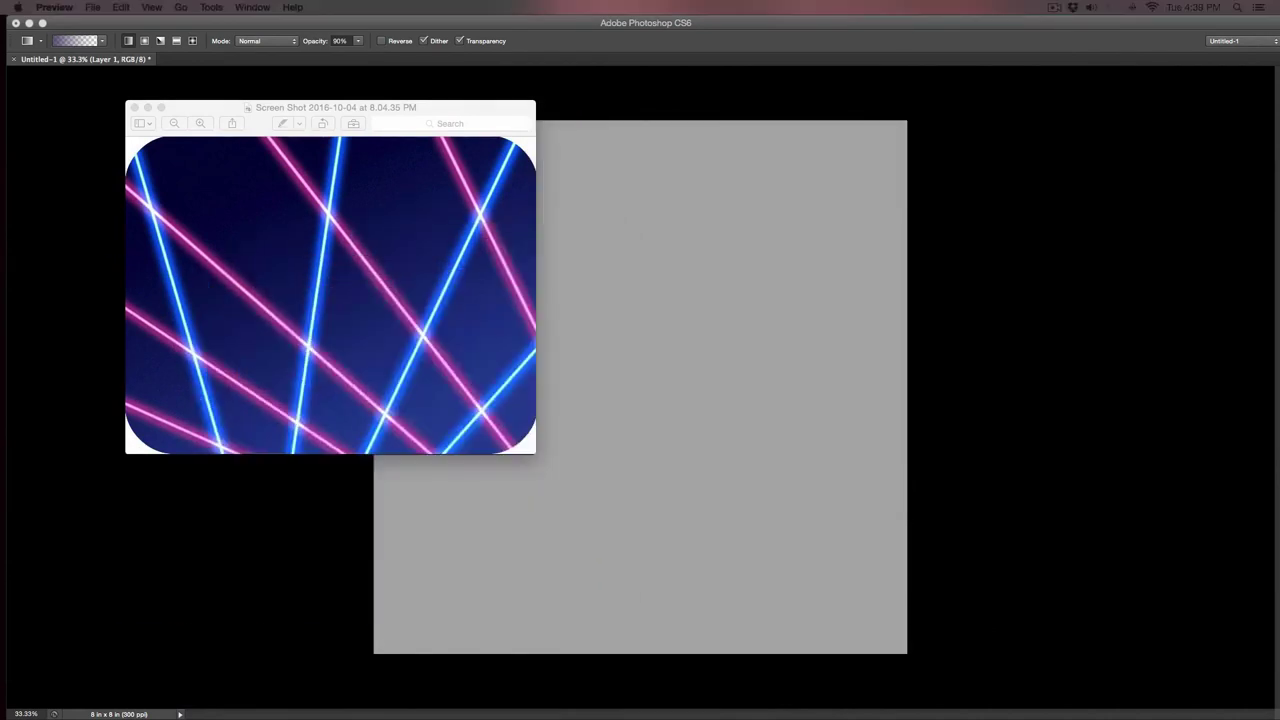
left_click_drag(394, 117, 332, 188)
double_click(332, 188)
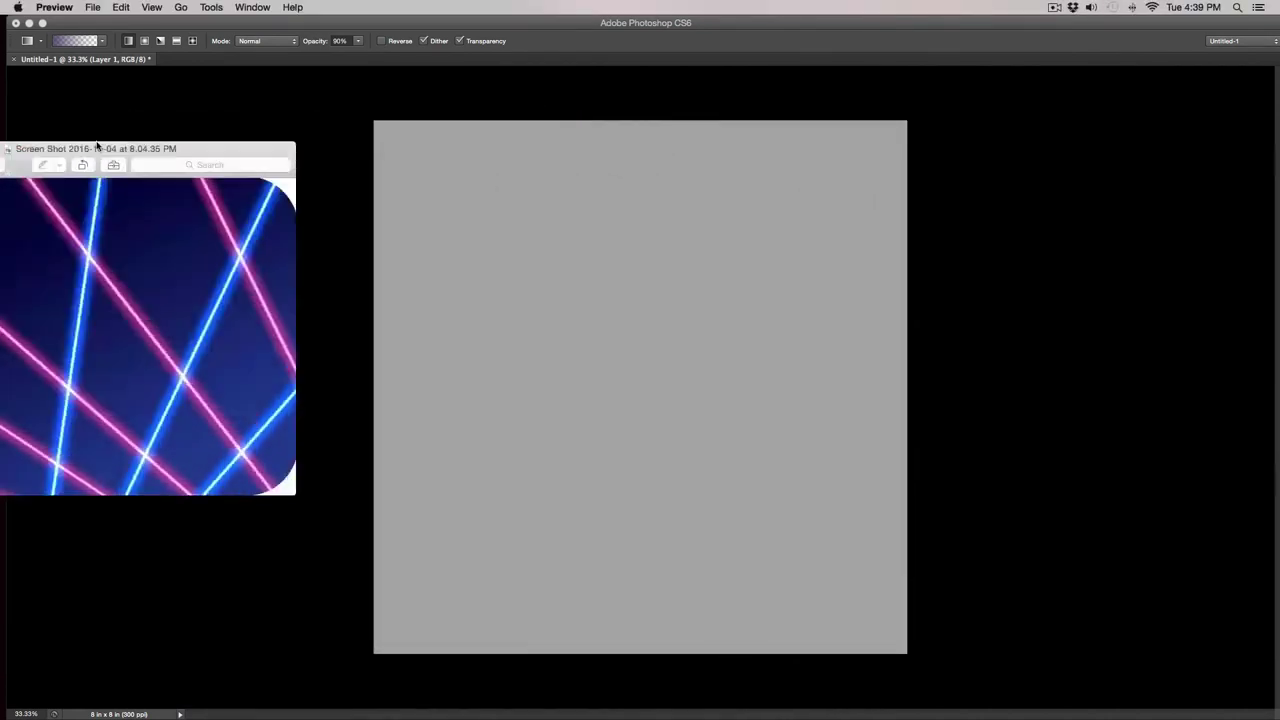
left_click_drag(0, 365, 0, 185)
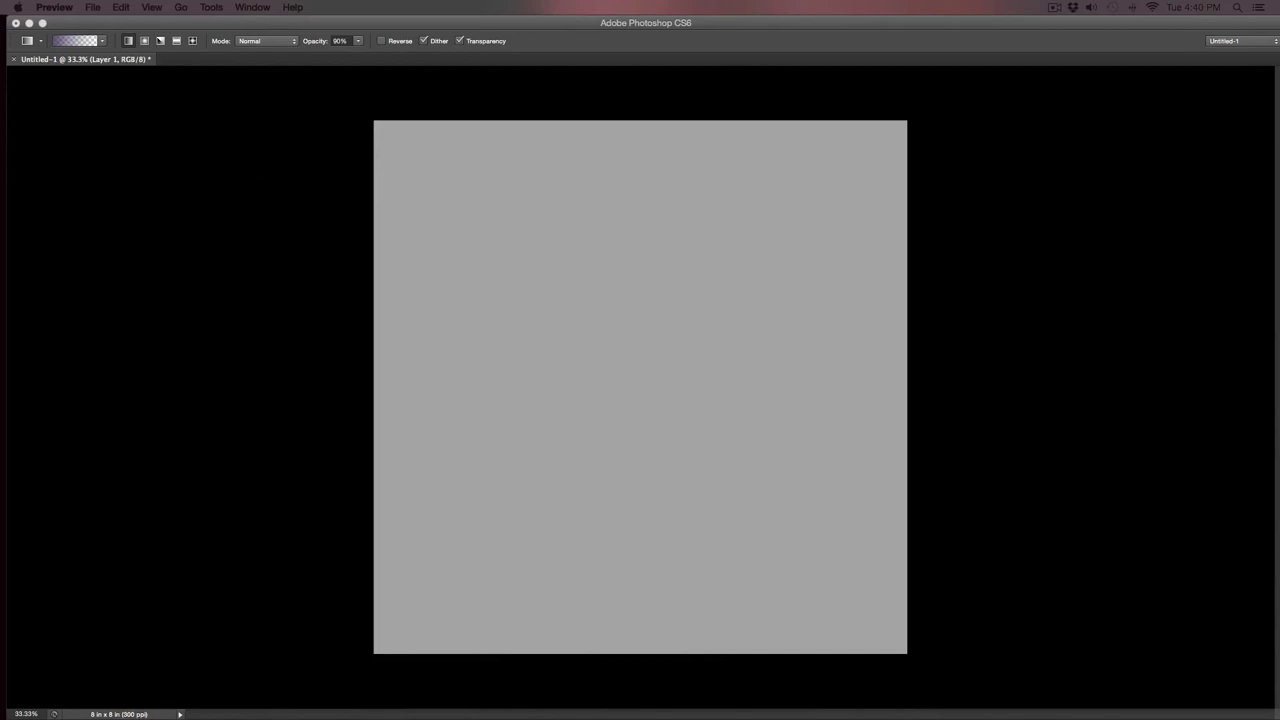
left_click(688, 540)
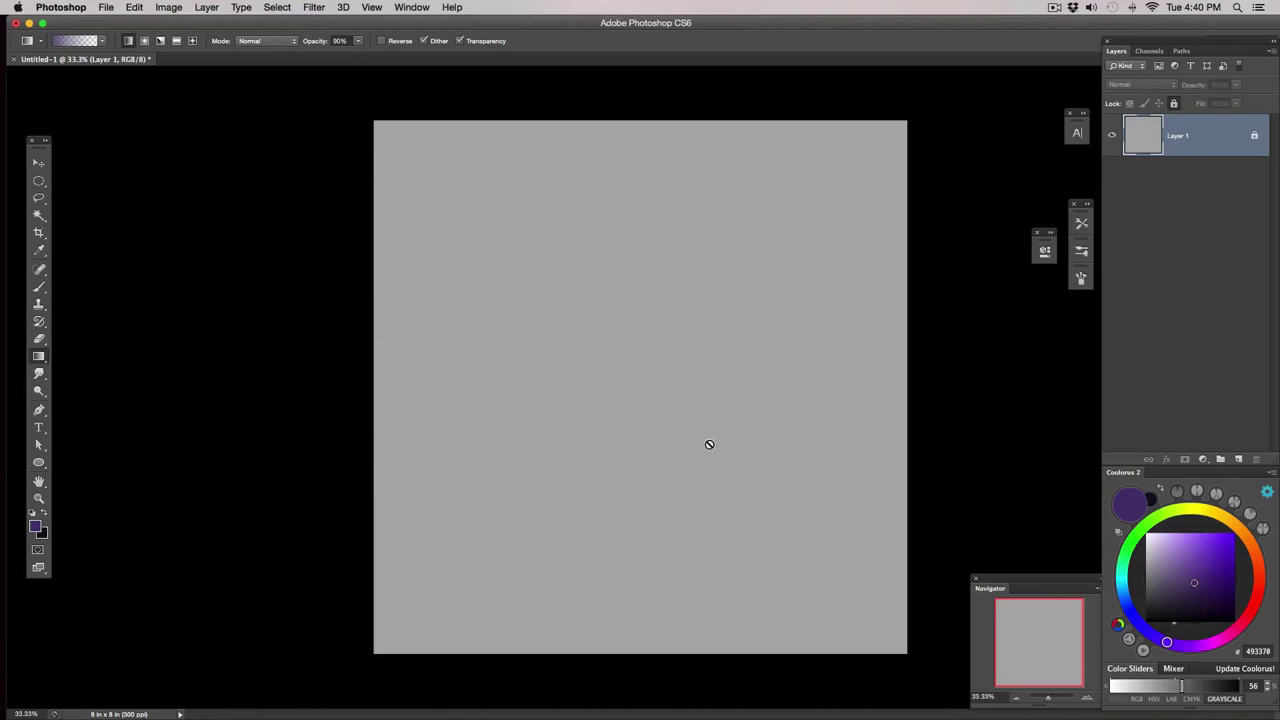
Add a new layer above the gray background layer and activate the Gradient tool with the linear style.
left_click(1239, 460)
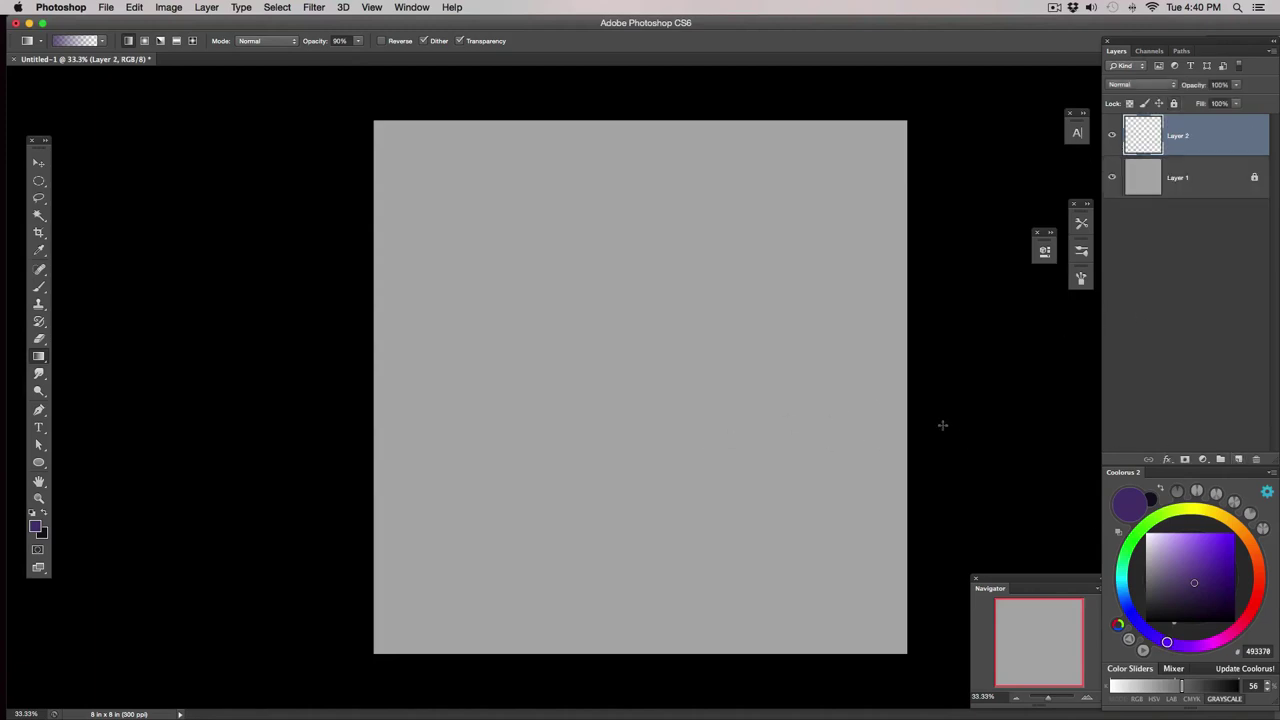
right_click(42, 358)
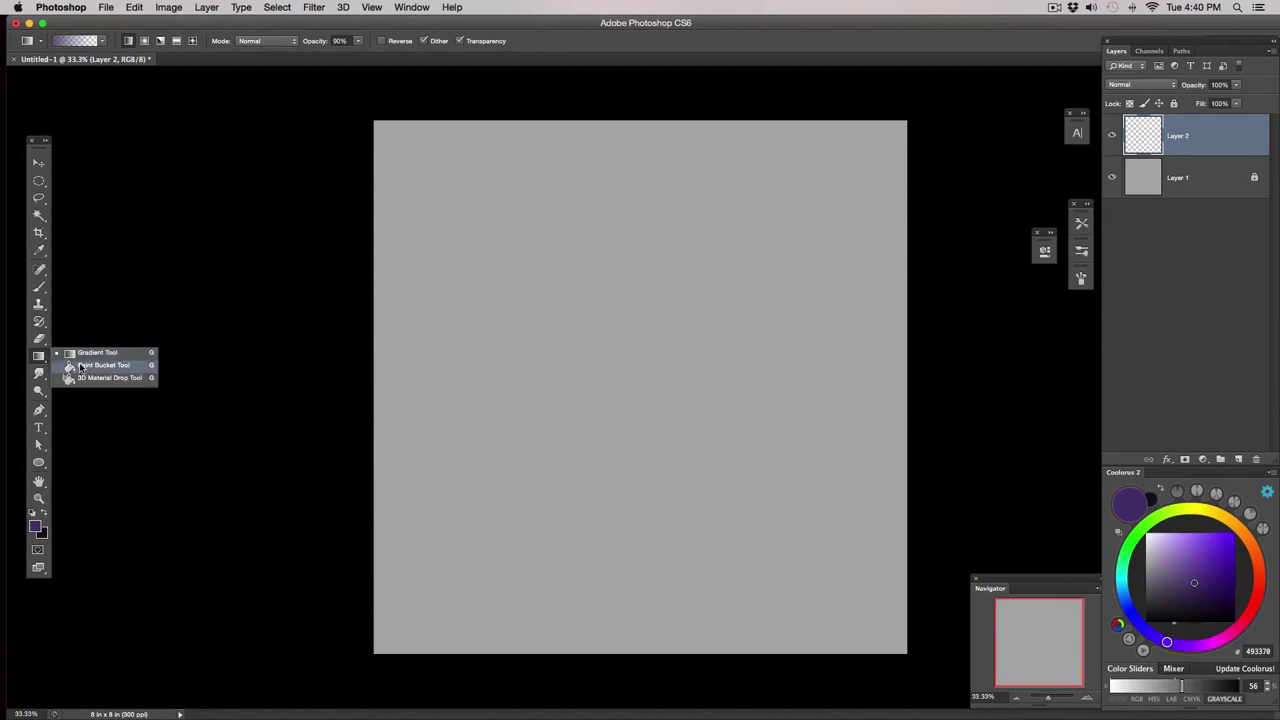
left_click(88, 365)
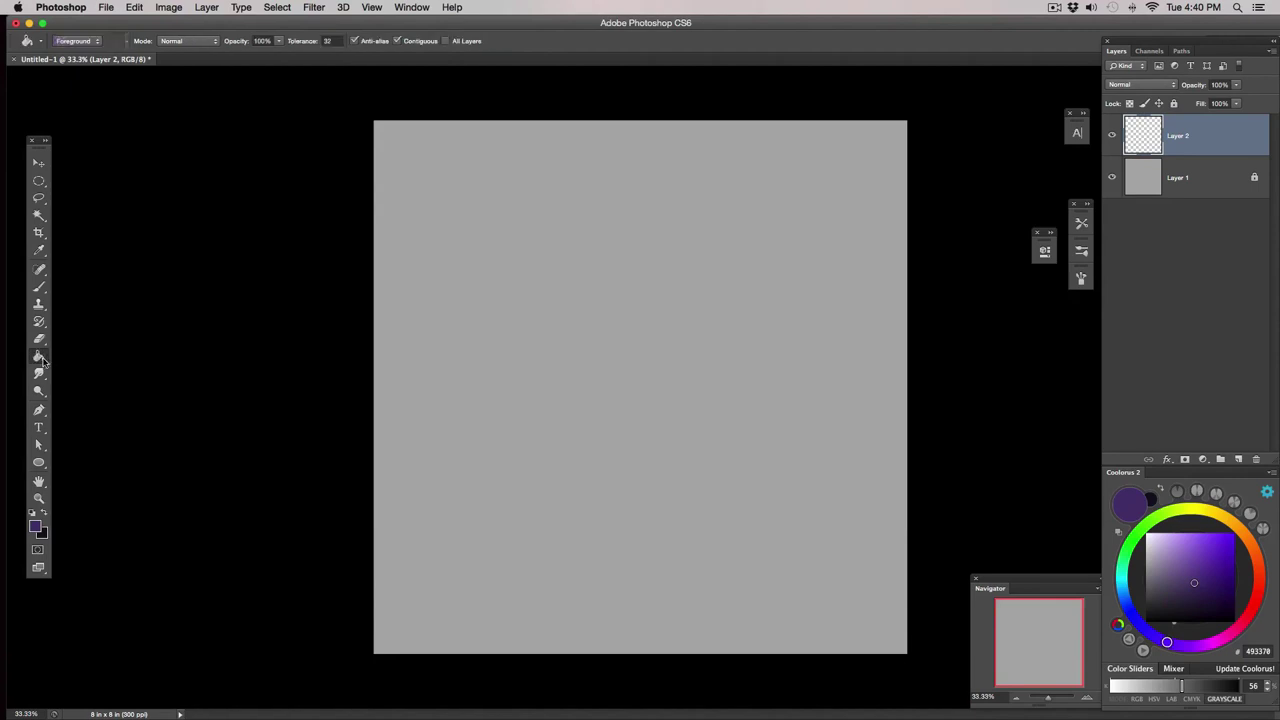
right_click(42, 358)
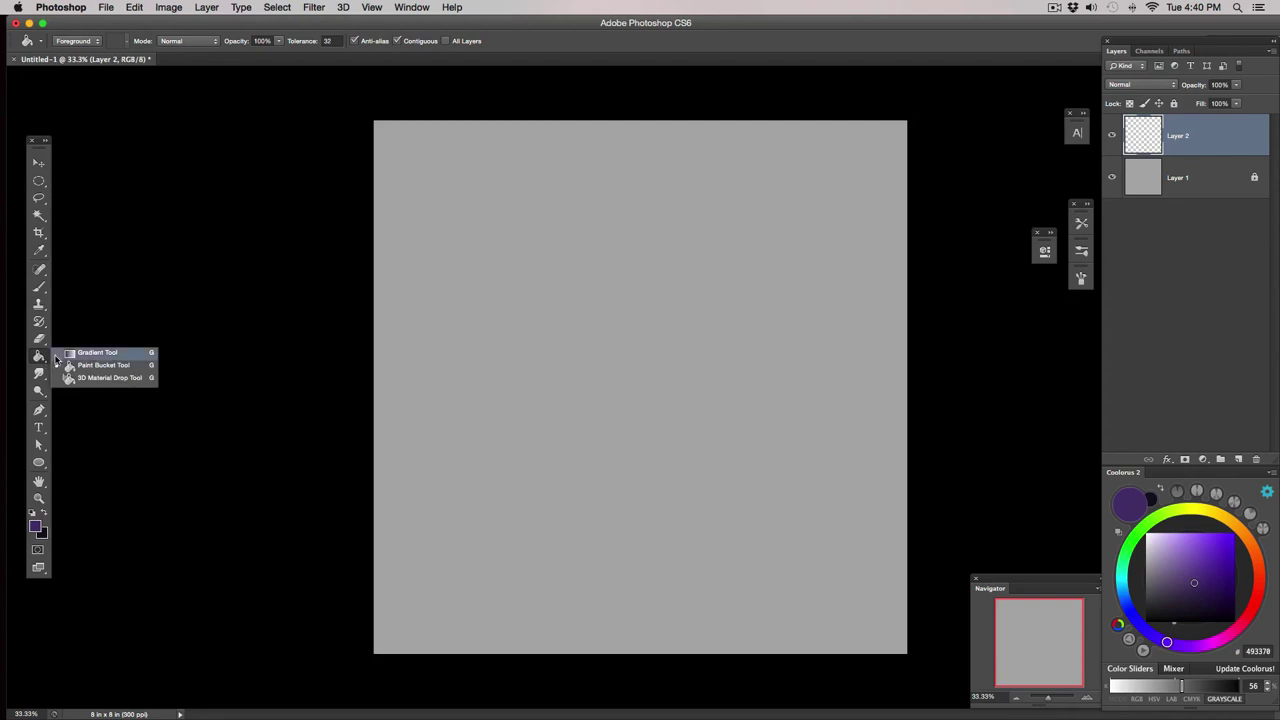
left_click(90, 353)
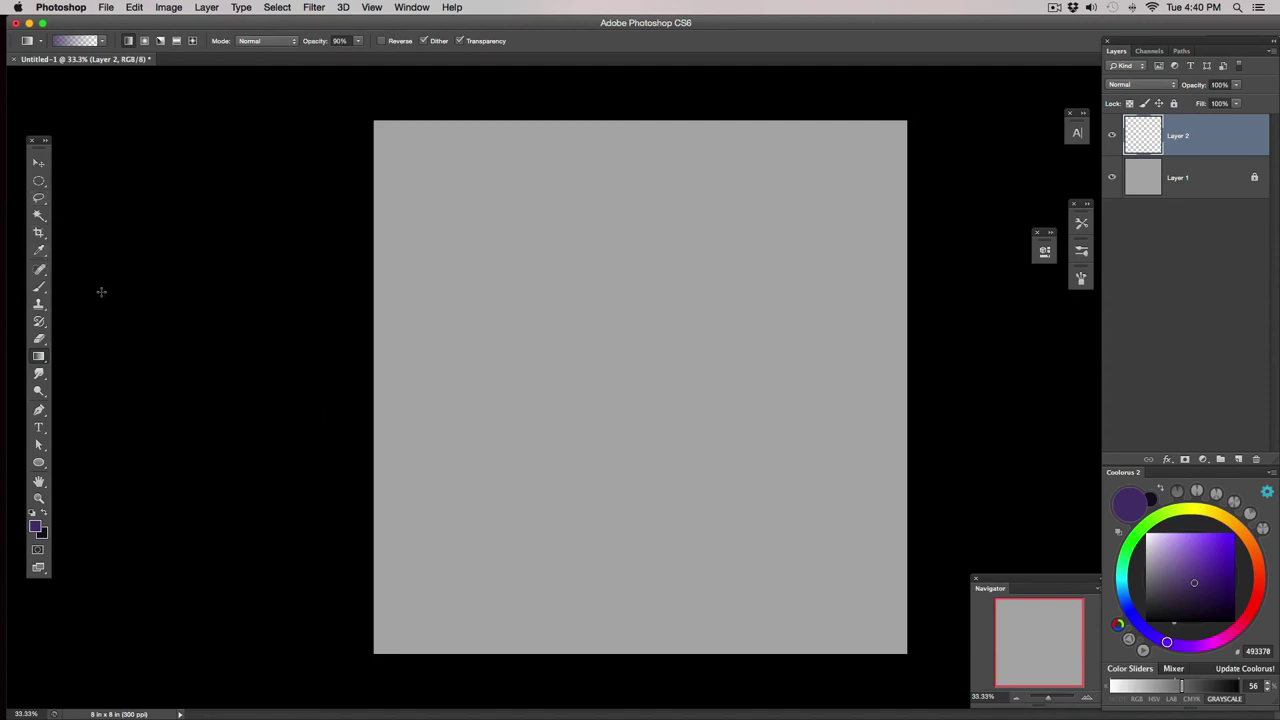
key("b")
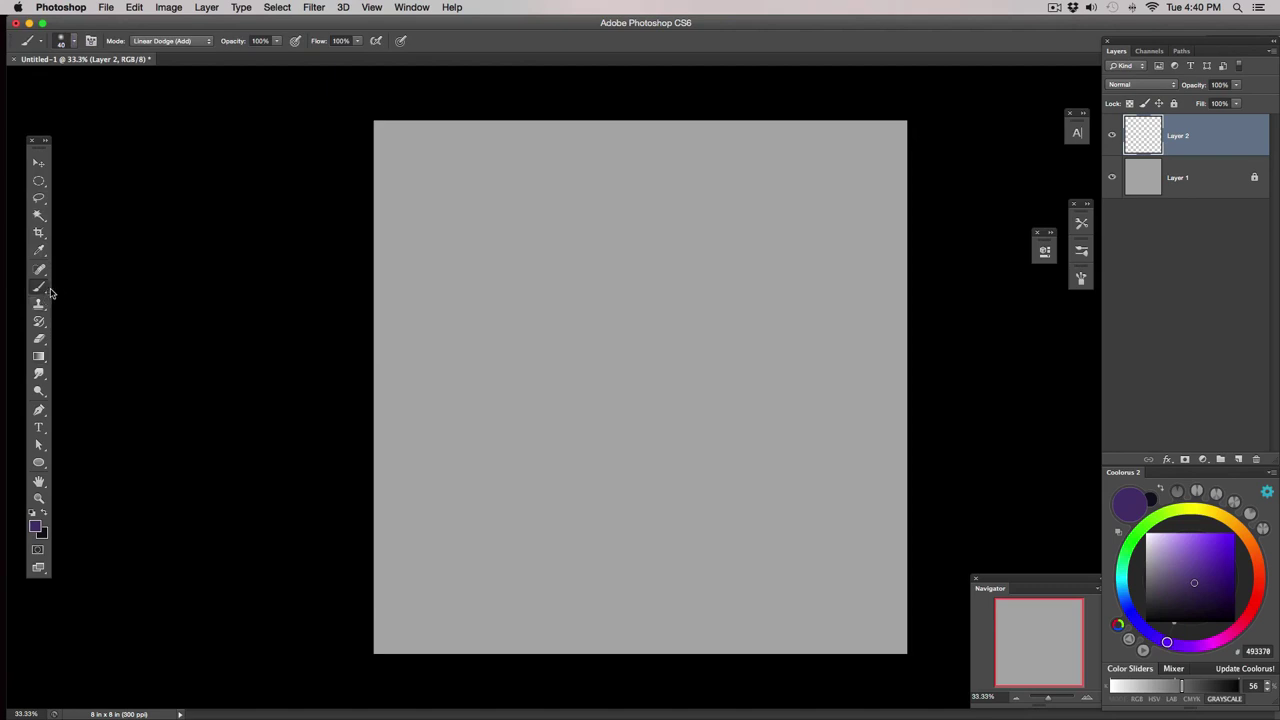
key("g")
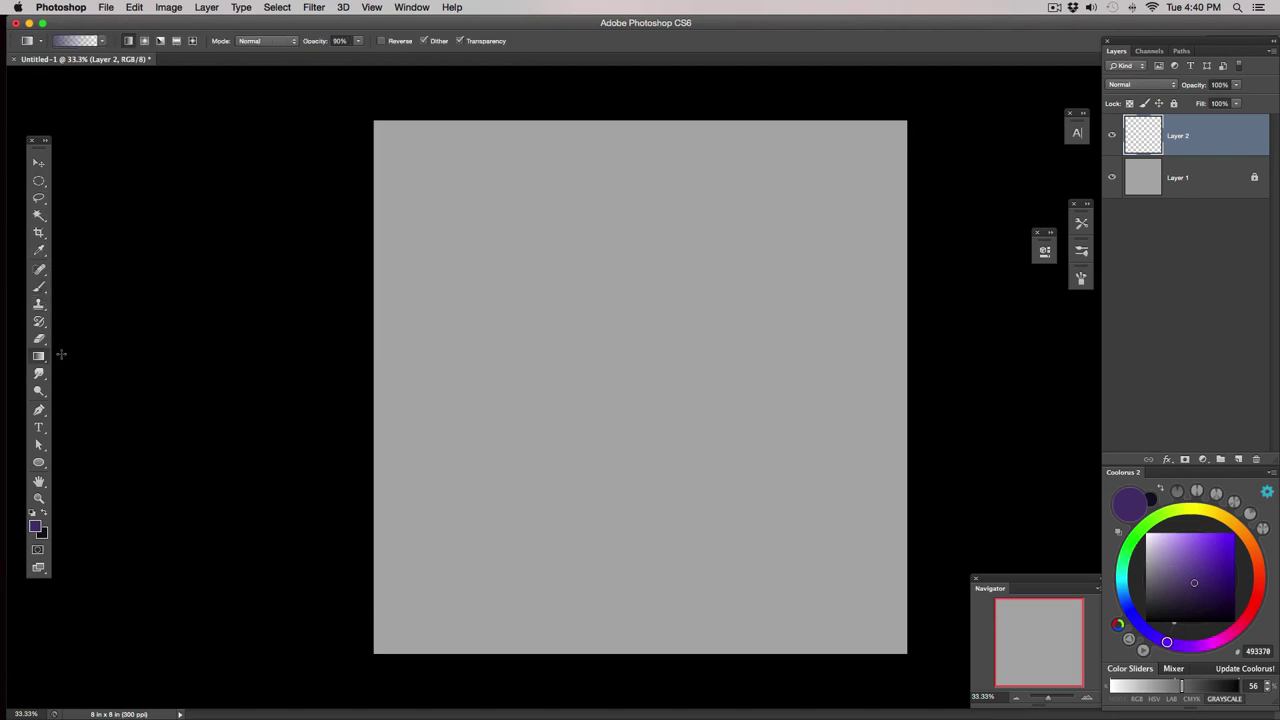
left_click_drag(50, 360, 53, 362)
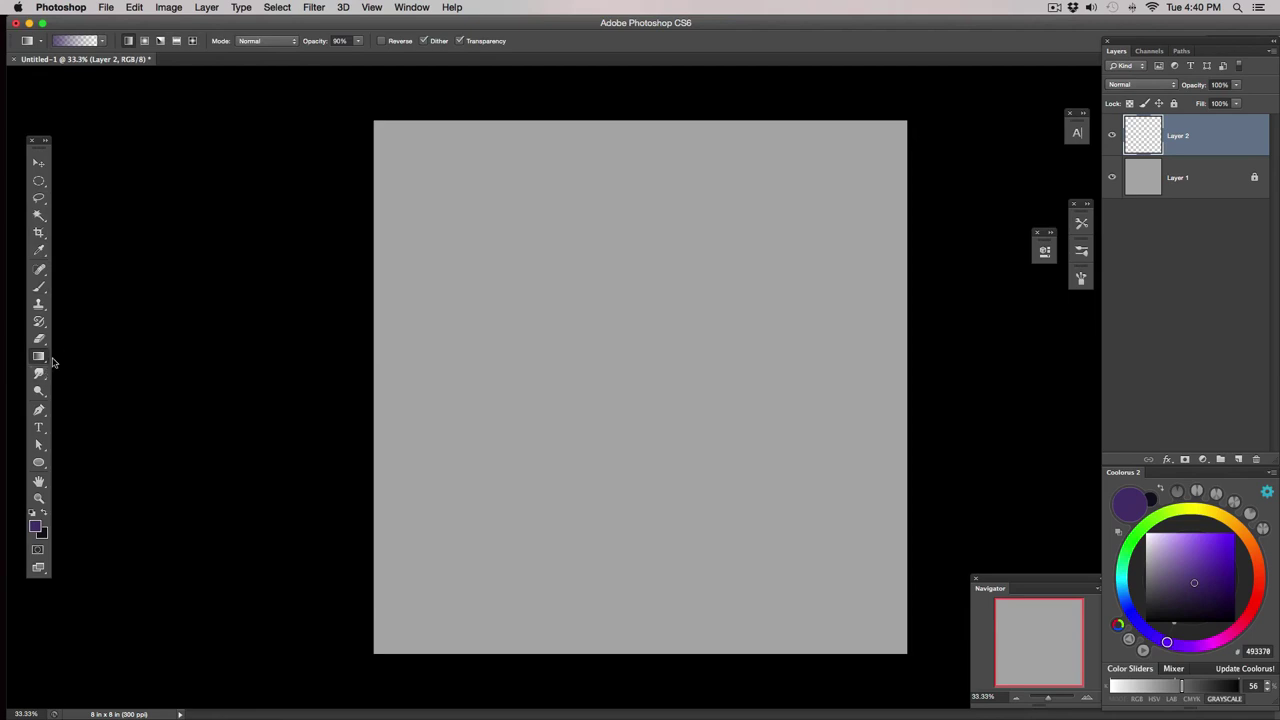
left_click(144, 42)
left_click(129, 42)
Set the foreground color to dark indigo 1D1645 and build up overlapping gradients from the canvas's top edge downward.
left_click(1208, 598)
left_click_drag(1167, 642, 1142, 627)
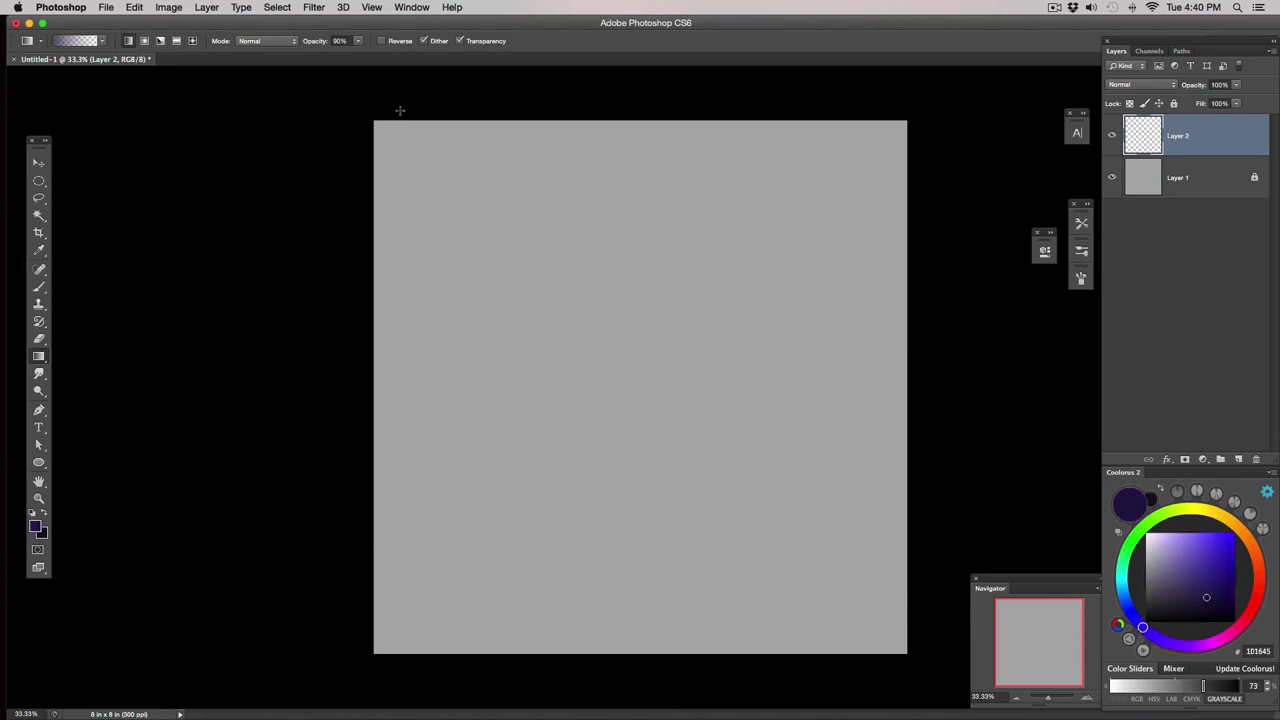
left_click_drag(357, 109, 773, 516)
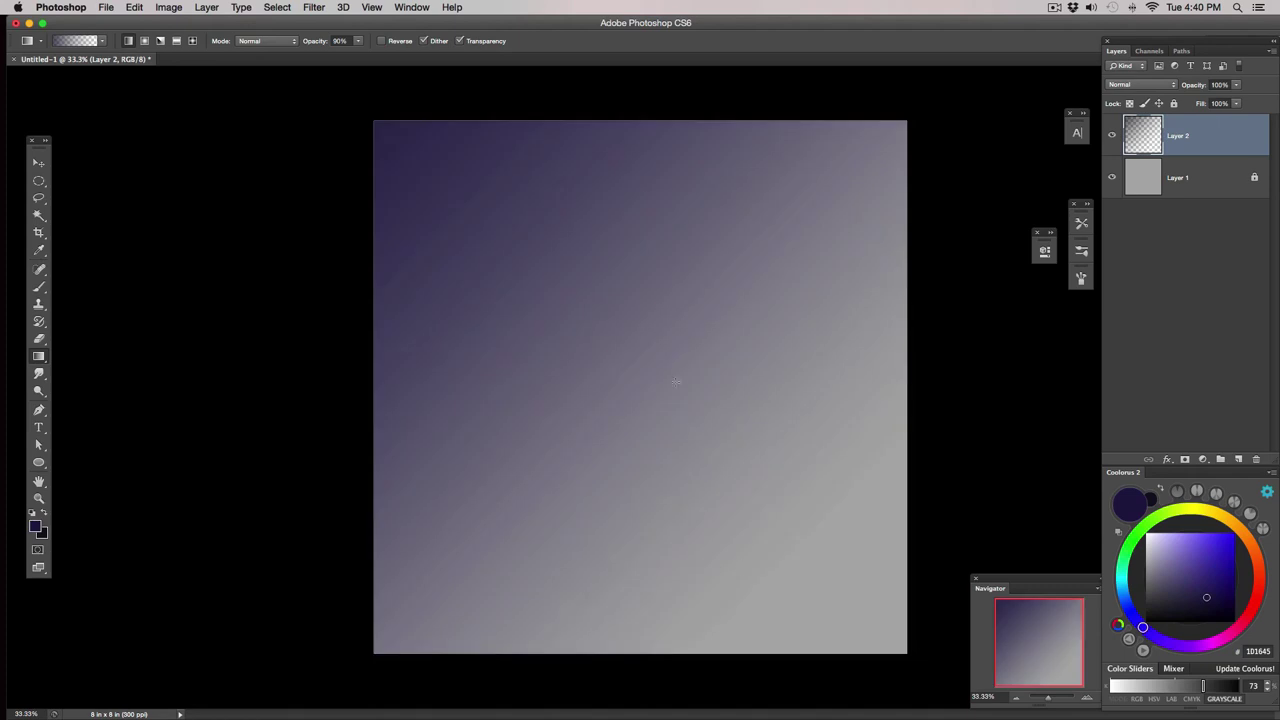
left_click_drag(648, 186, 650, 212)
left_click_drag(760, 86, 764, 370)
left_click_drag(871, 108, 830, 334)
left_click_drag(403, 79, 525, 425)
left_click_drag(325, 110, 465, 425)
left_click_drag(306, 180, 487, 525)
Pick a darker indigo, about 130D31, and deepen the upper canvas with several gradients running down from the top edge.
left_click(1209, 604)
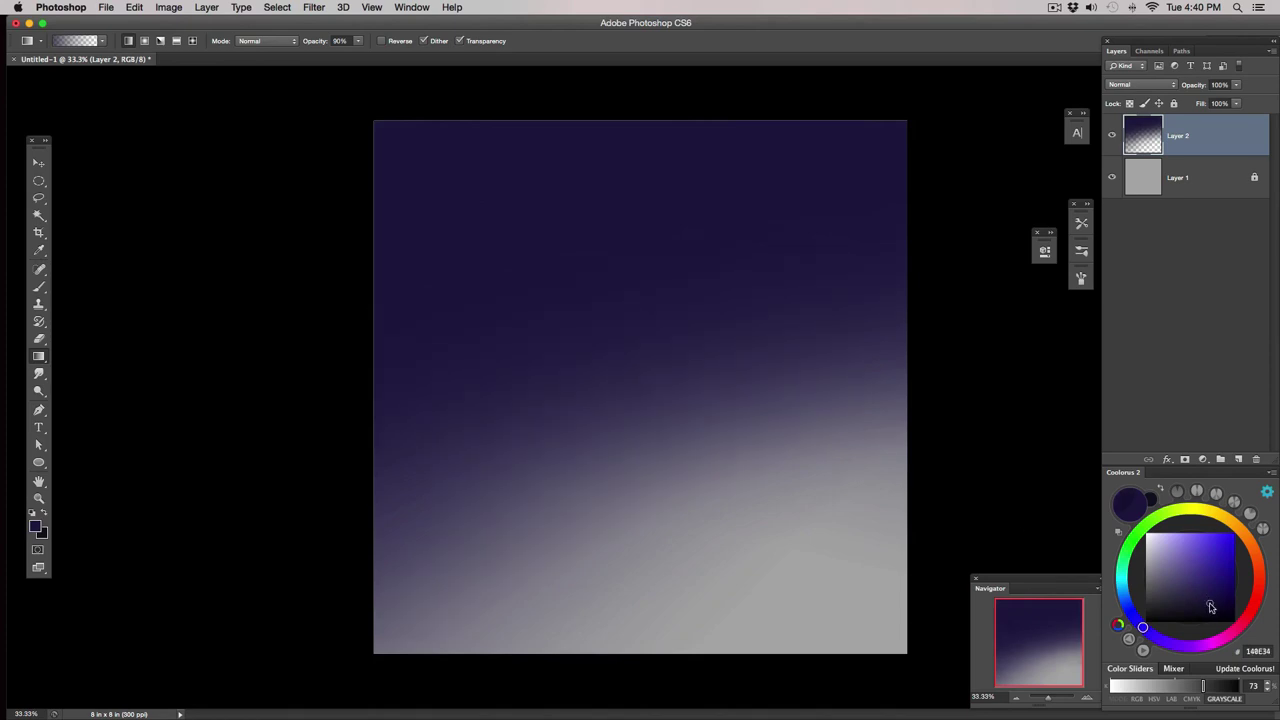
left_click_drag(366, 118, 544, 472)
mouse_move(648, 112)
left_mouse_down()
mouse_move(688, 198)
mouse_move(736, 428)
left_mouse_up()
left_click_drag(854, 122, 821, 578)
left_click_drag(922, 130, 802, 635)
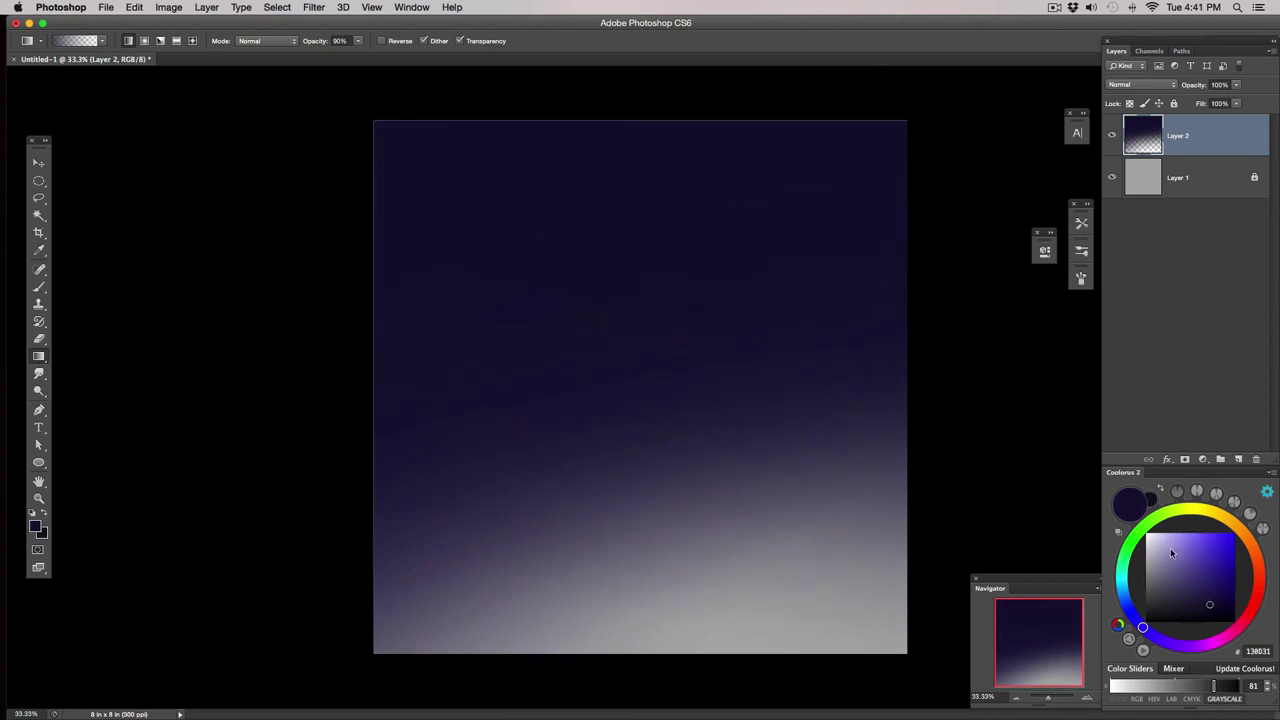
Set the foreground color to slate blue 465787 and add diagonal gradients from the canvas's lower right toward the upper left.
left_click_drag(1143, 627, 1126, 604)
left_click_drag(1206, 602, 1188, 574)
mouse_move(918, 684)
left_mouse_down()
mouse_move(730, 513)
mouse_move(686, 443)
mouse_move(857, 609)
mouse_move(517, 326)
left_mouse_up()
left_click_drag(763, 629, 524, 374)
left_click_drag(926, 661, 646, 306)
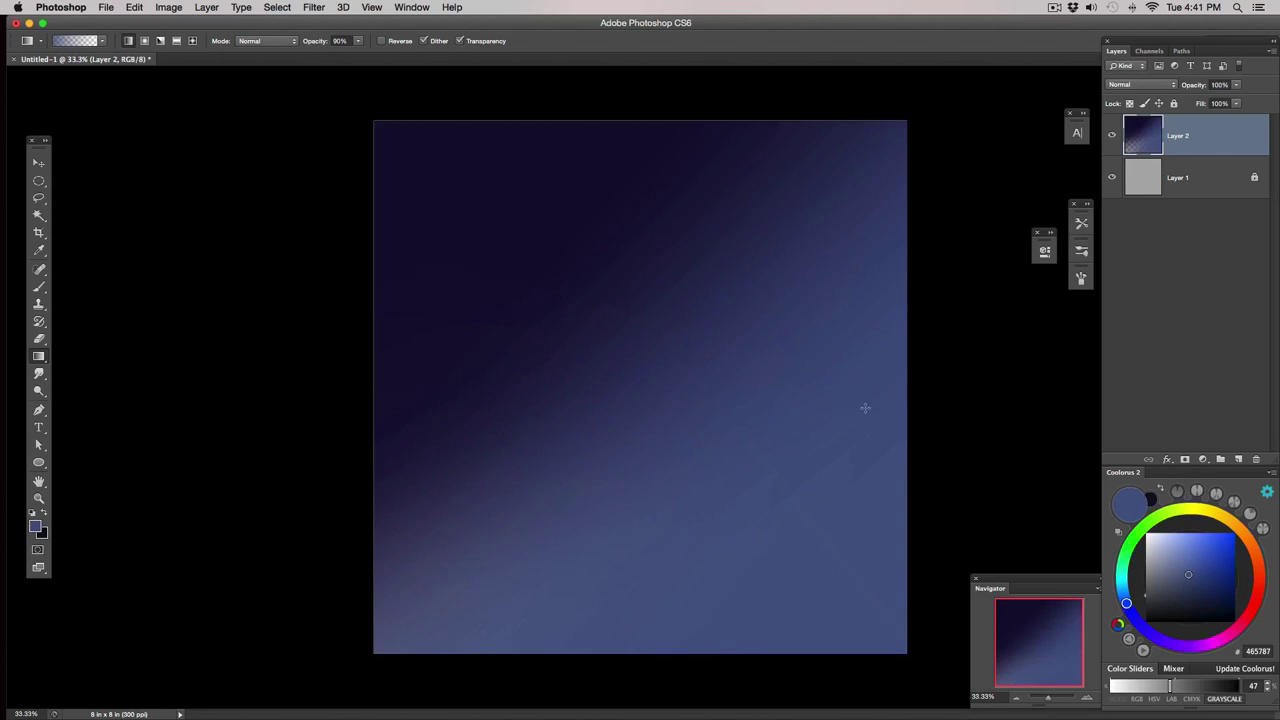
Soften the indigo-to-blue transition with gradients in colors sampled from the canvas, running from the top edge toward the lower right.
left_click(570, 205, "alt")
left_click_drag(508, 117, 840, 640)
left_click(699, 308, "alt")
left_click_drag(653, 110, 846, 594)
key("super+z")
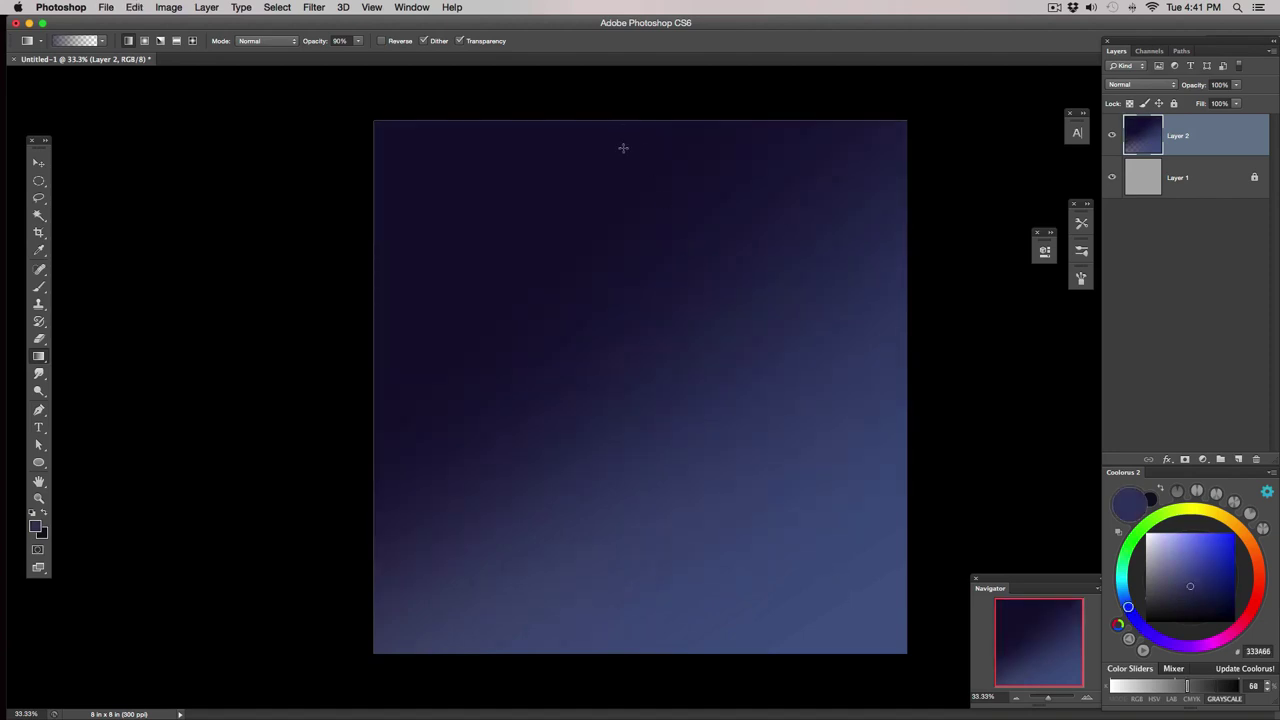
left_click(628, 180, "alt")
left_click_drag(592, 113, 885, 664)
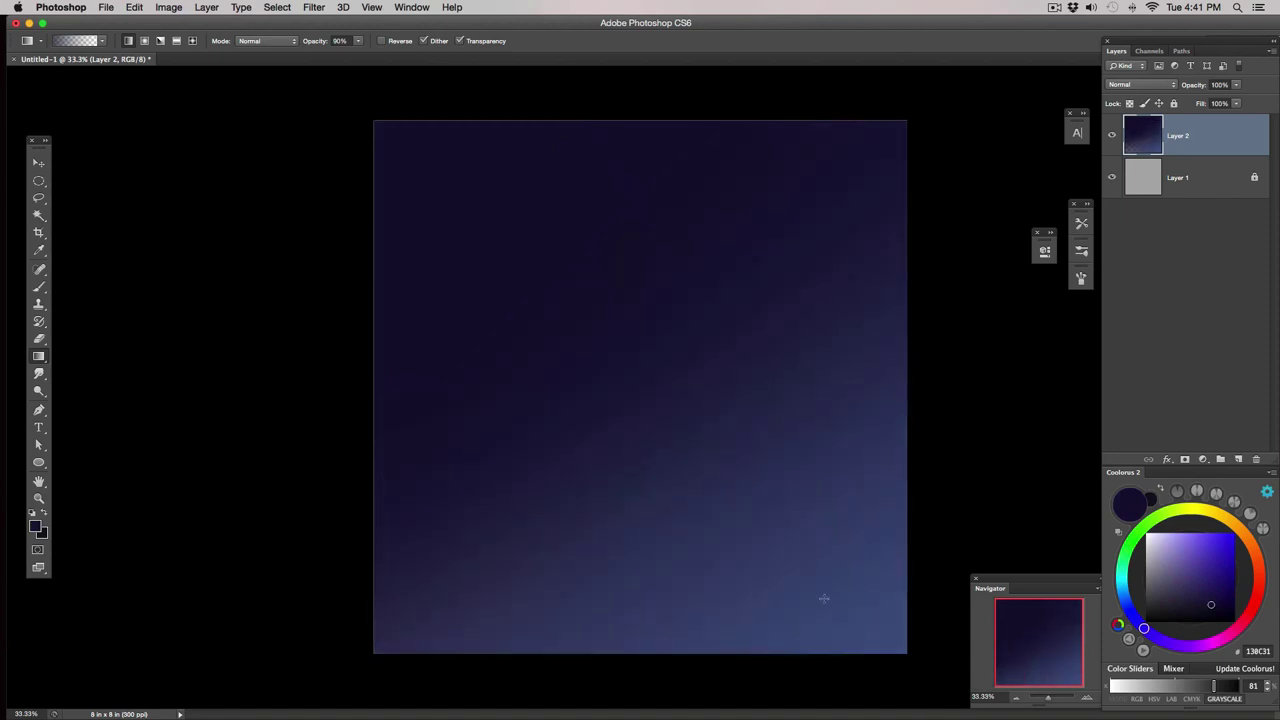
Sample blue 3C4977 from the lower canvas and blend it upward with a gradient from below the bottom edge, undoing the first attempt.
left_click(769, 603, "alt")
left_click_drag(595, 585, 548, 387)
key("super+z")
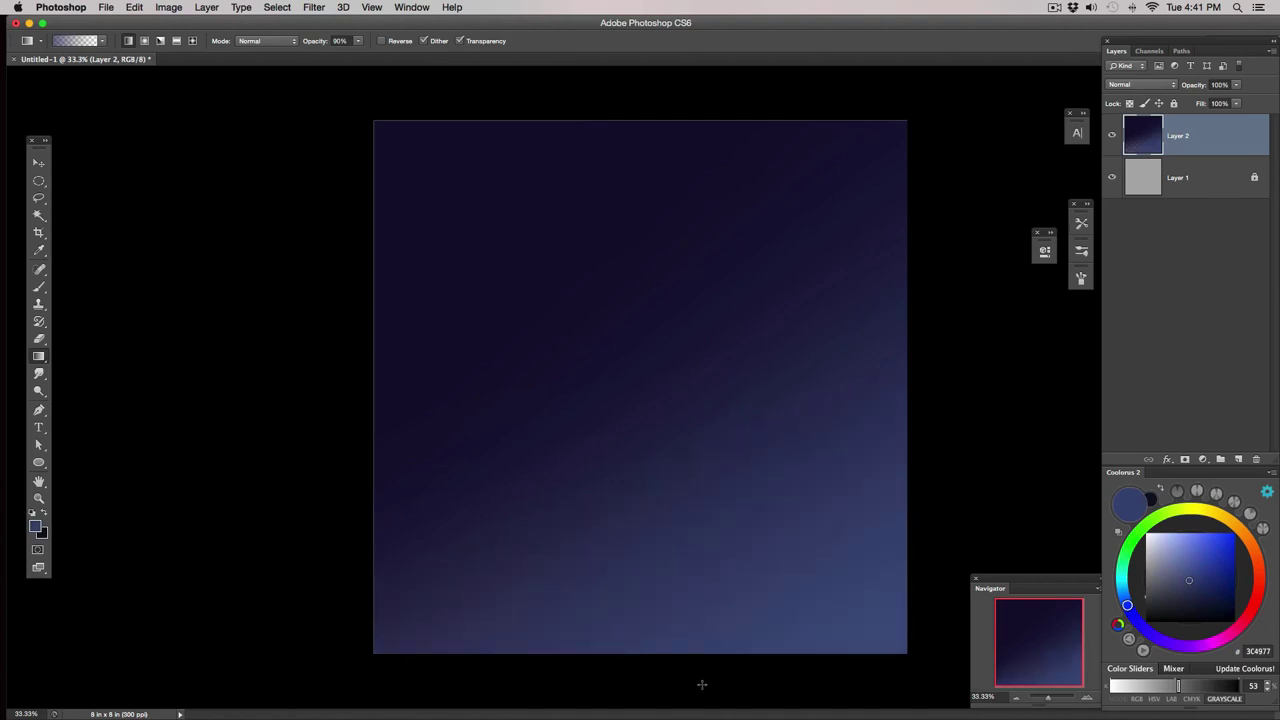
left_click_drag(703, 682, 612, 485)
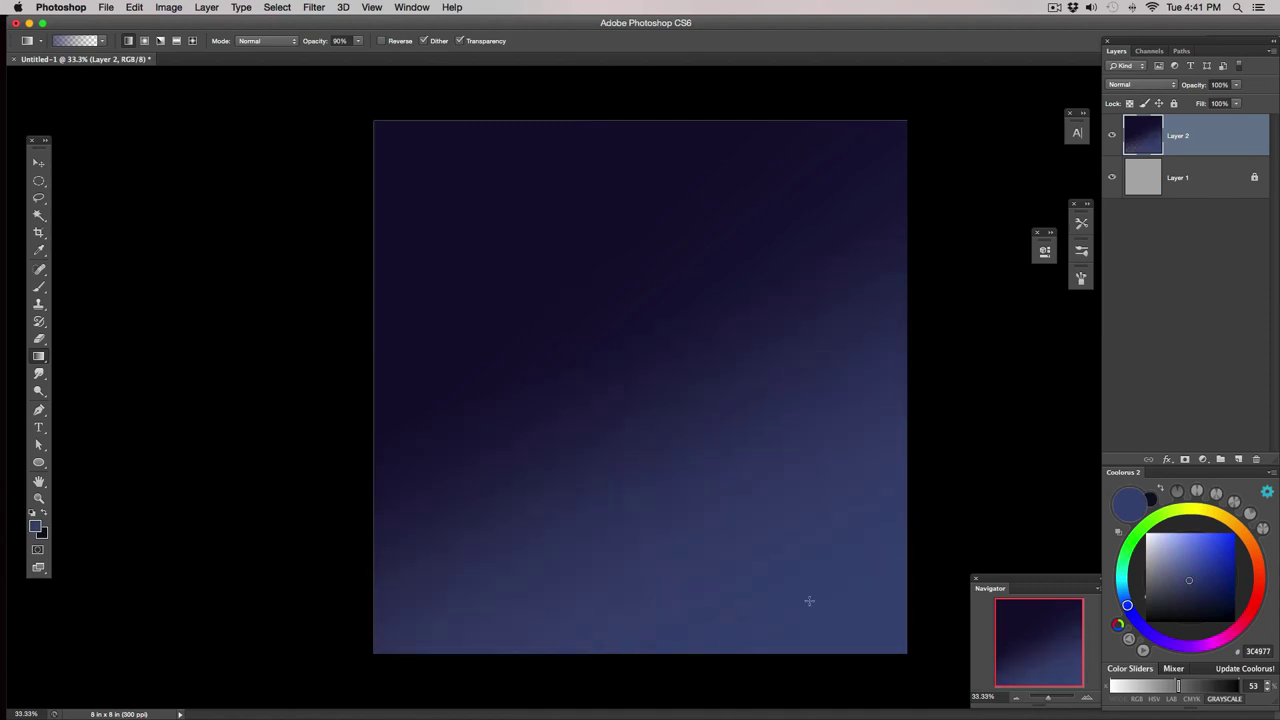
Add a new layer above the gradient and choose a hard round 250 px brush tip for the Brush tool.
left_click(1238, 459)
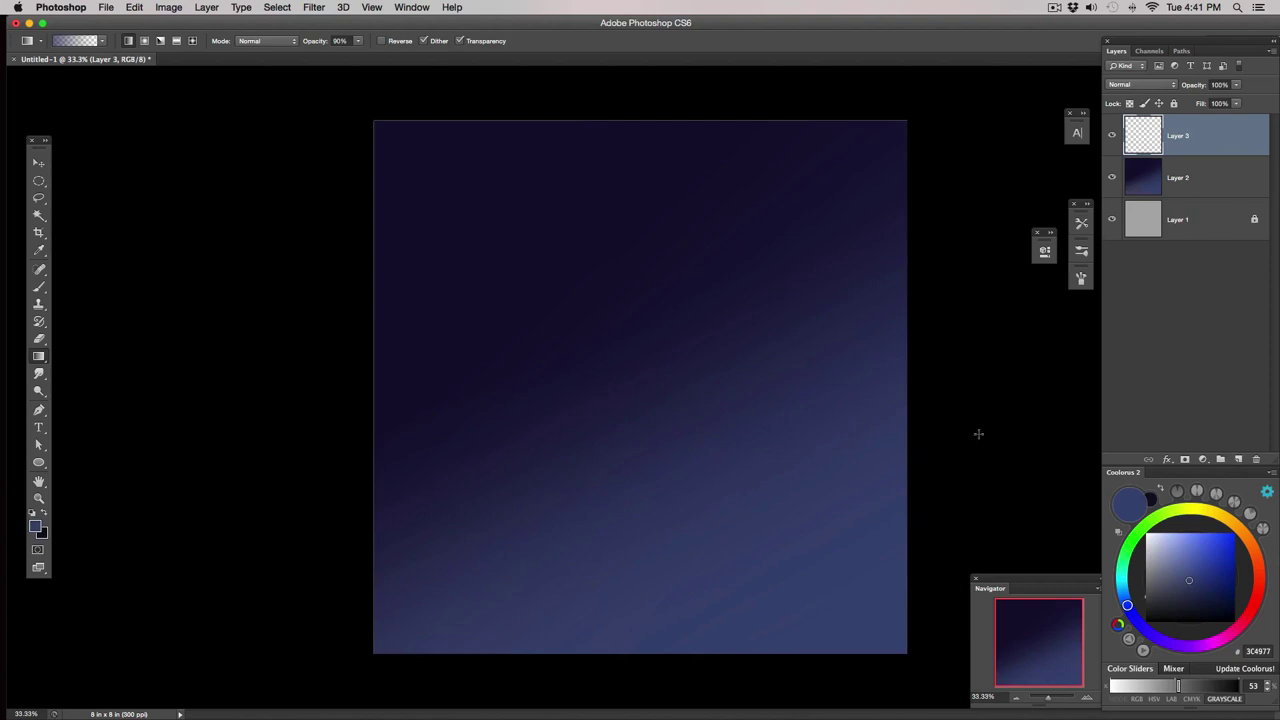
key("b")
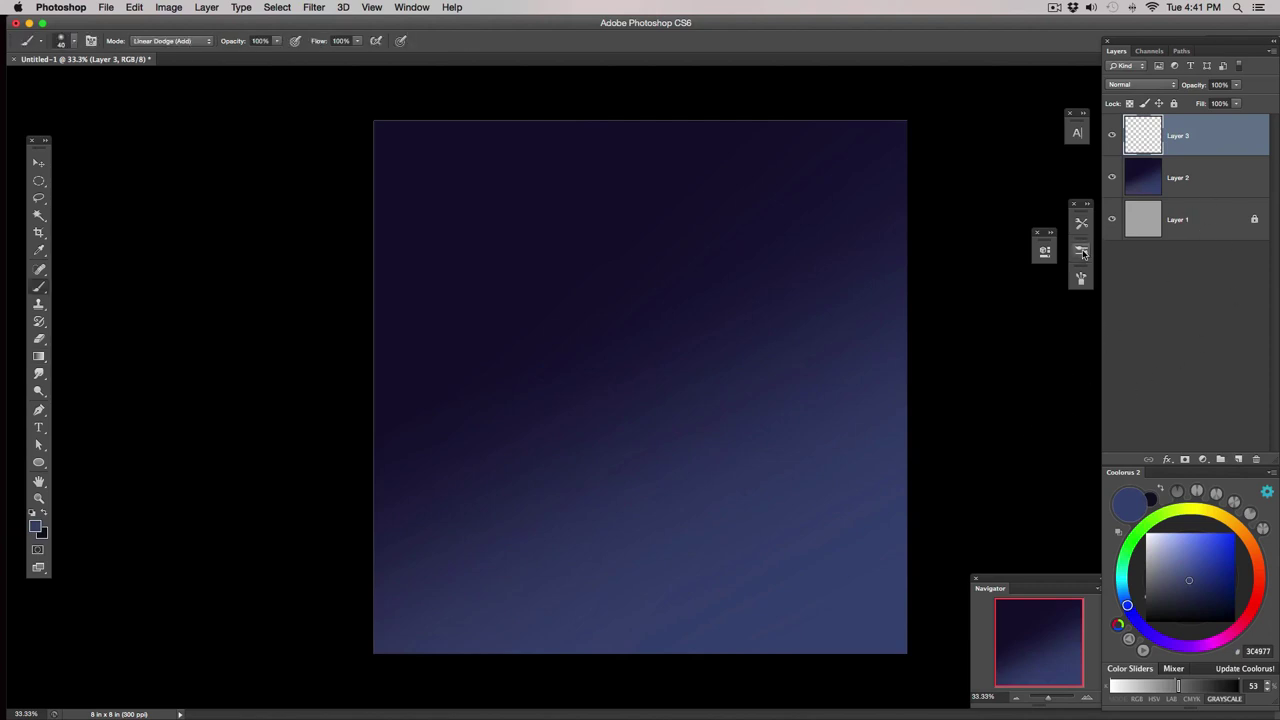
left_click(1082, 252)
left_click(811, 307)
left_click(1082, 252)
left_click(1082, 252)
left_click(1082, 252)
left_click(1081, 279)
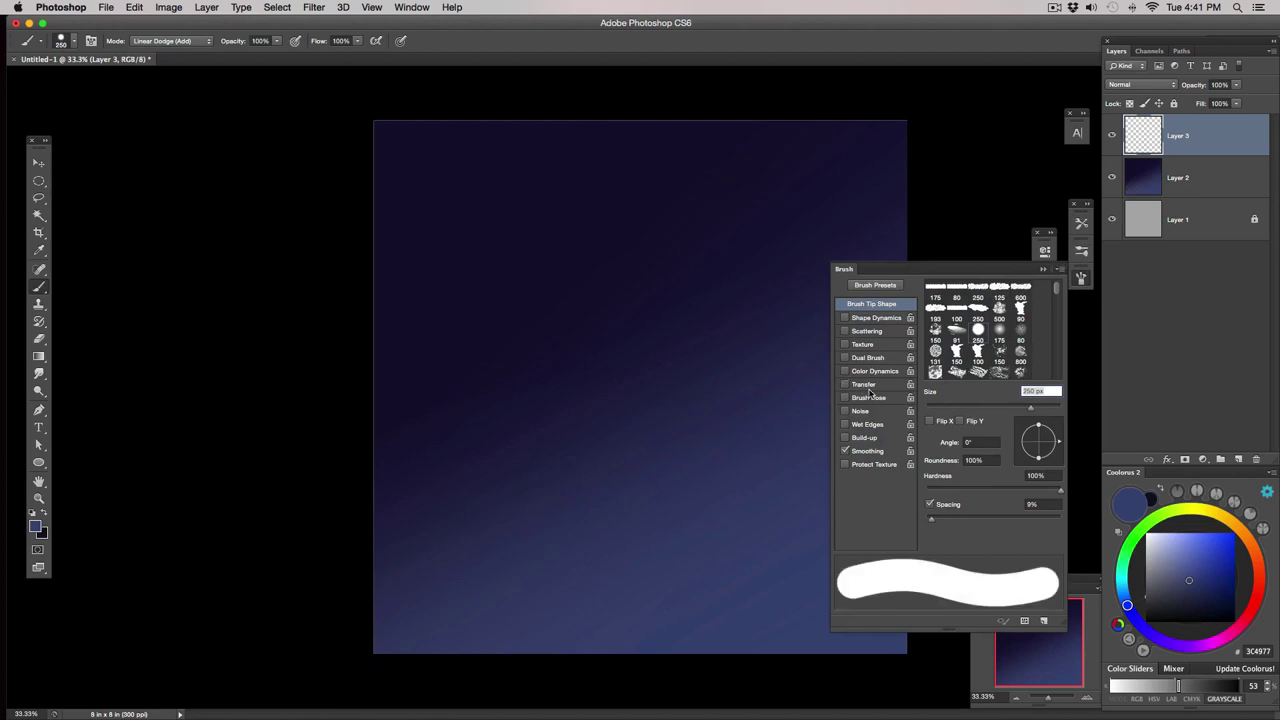
left_click(1043, 271)
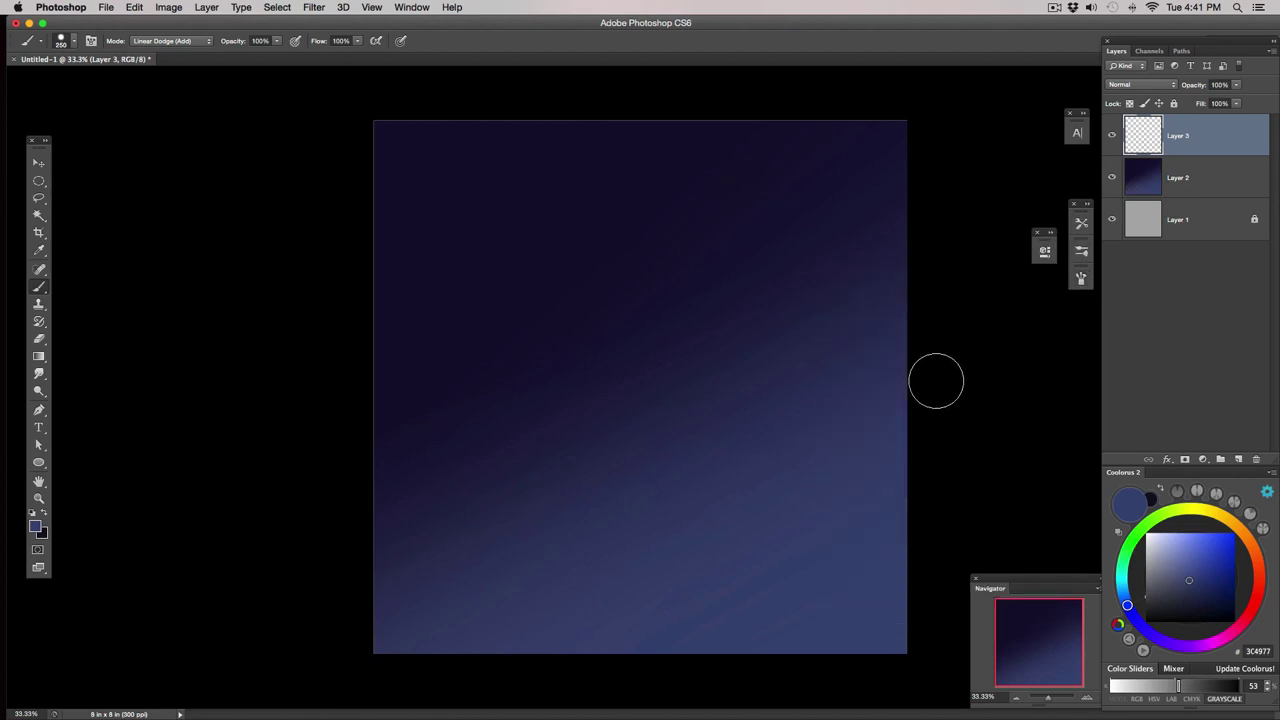
Reduce the brush size to 70 px, trying out two strokes on the canvas and undoing them.
key("bracketleft")
key("bracketleft")
key("bracketleft")
key("bracketleft")
key("bracketleft")
key("bracketleft")
key("bracketleft")
left_click_drag(658, 193, 636, 490)
key("super+z")
left_click_drag(551, 468, 792, 342)
key("super+z")
key("bracketleft")
Set the foreground color to a brighter blue, try a vertical stroke down the middle of the canvas and undo it.
left_click(1202, 556)
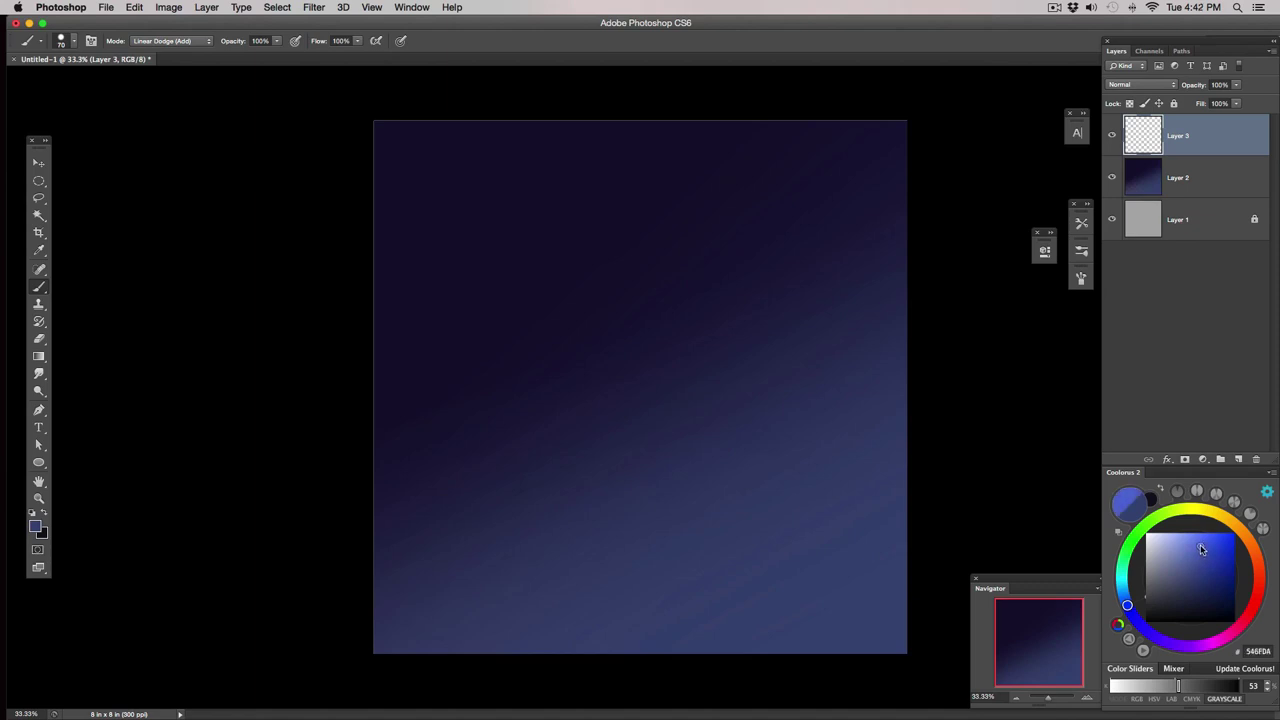
left_click(1202, 547)
left_click(664, 200)
left_click_drag(664, 200, 660, 537)
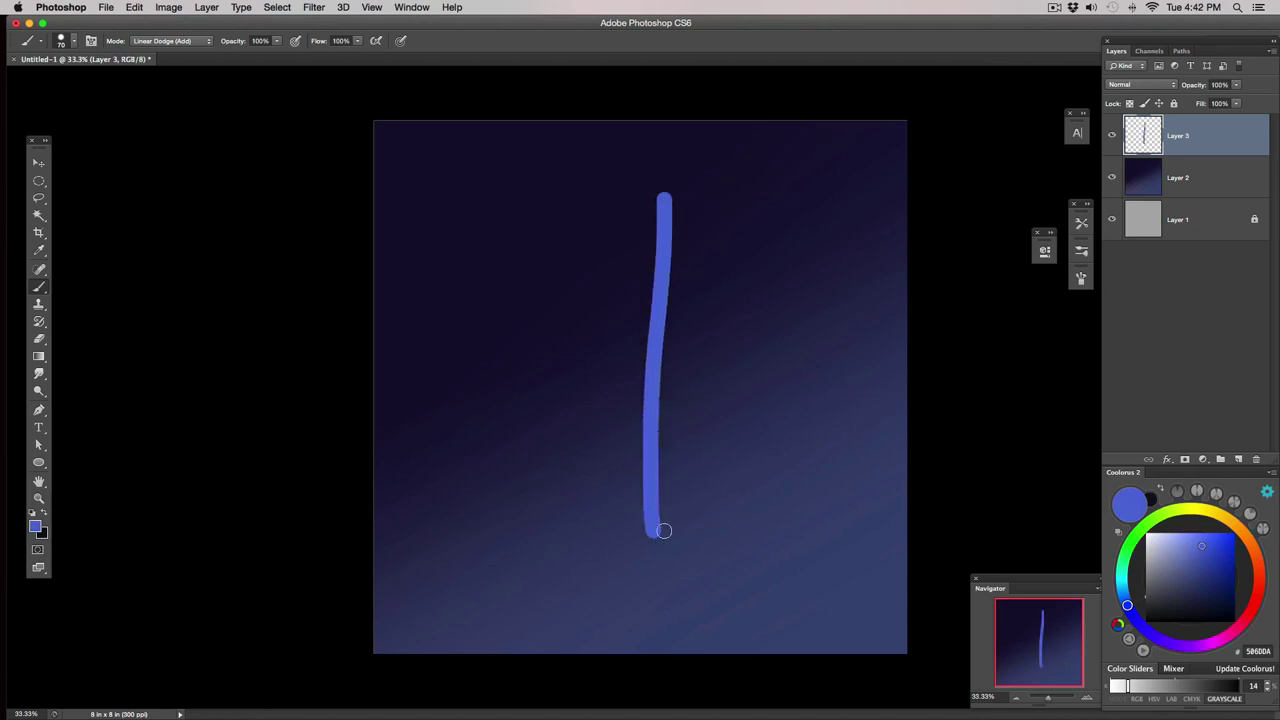
key("ctrl+z")
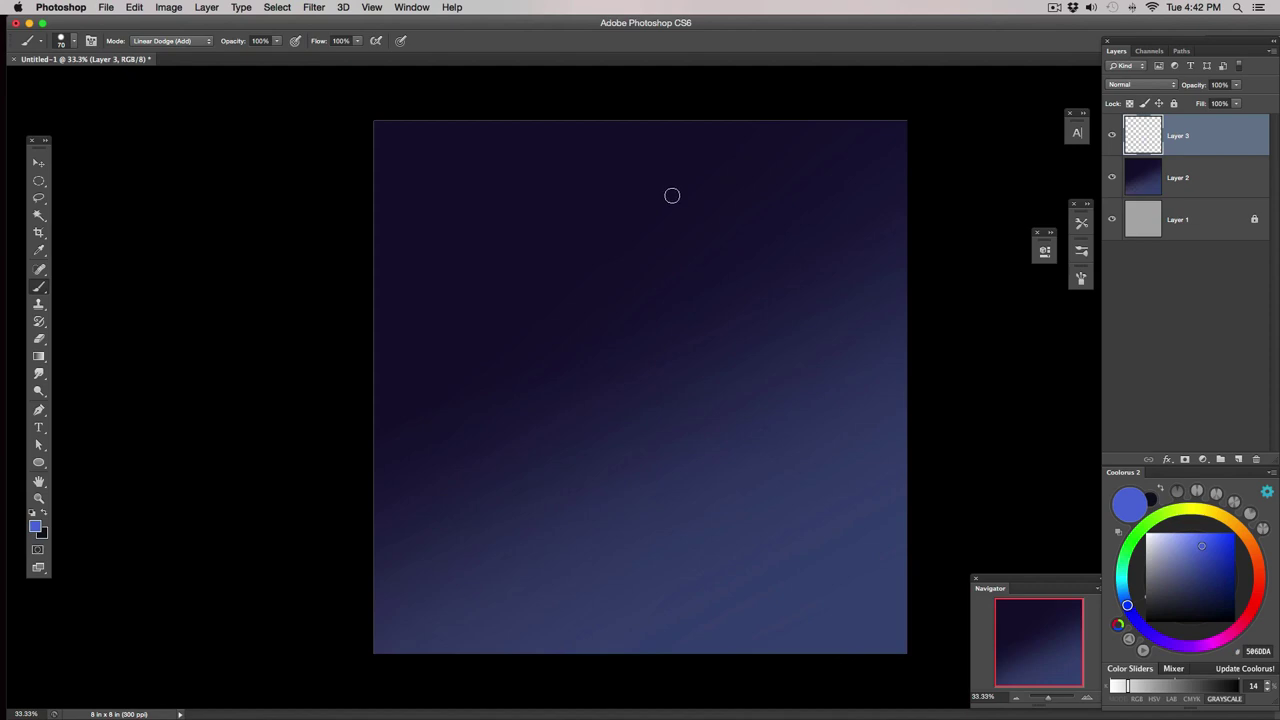
left_click_drag(674, 160, 652, 624)
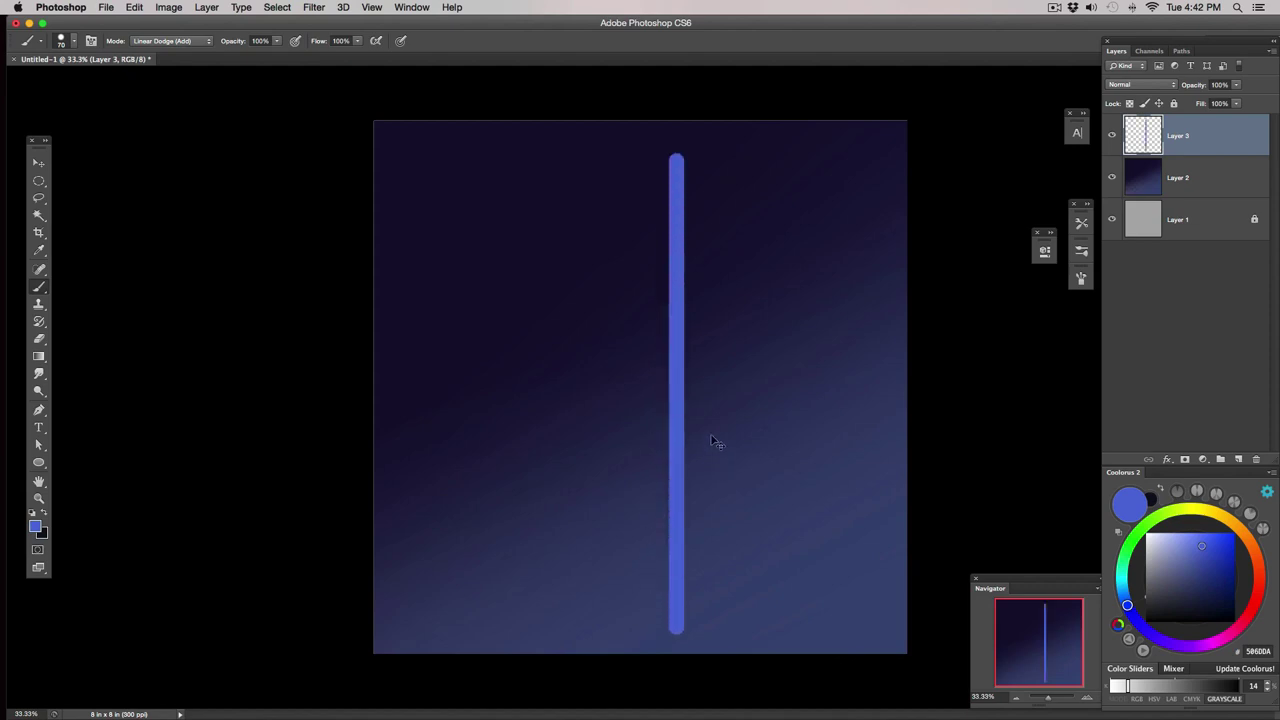
key("super+z")
mouse_move(683, 160)
left_mouse_down()
mouse_move(606, 296)
mouse_move(530, 477)
mouse_move(513, 529)
mouse_move(557, 529)
left_mouse_up()
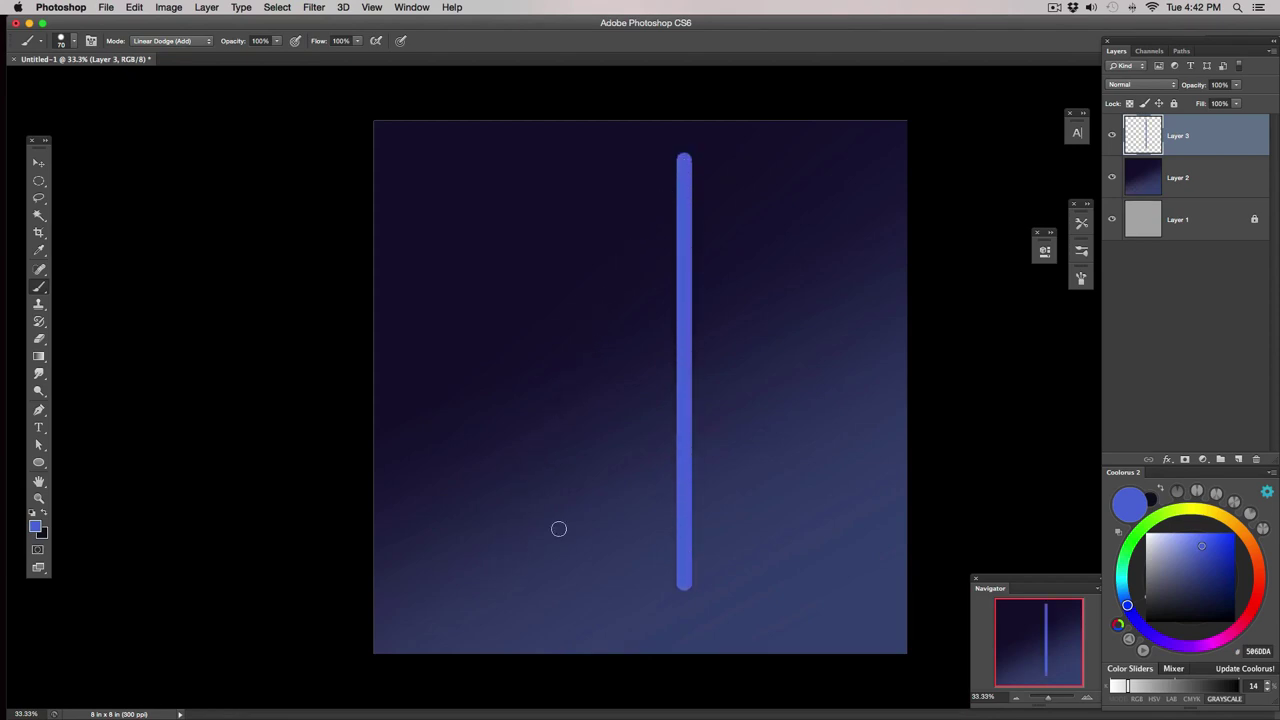
key("super+z")
left_click_drag(436, 414, 872, 414)
key("super+z")
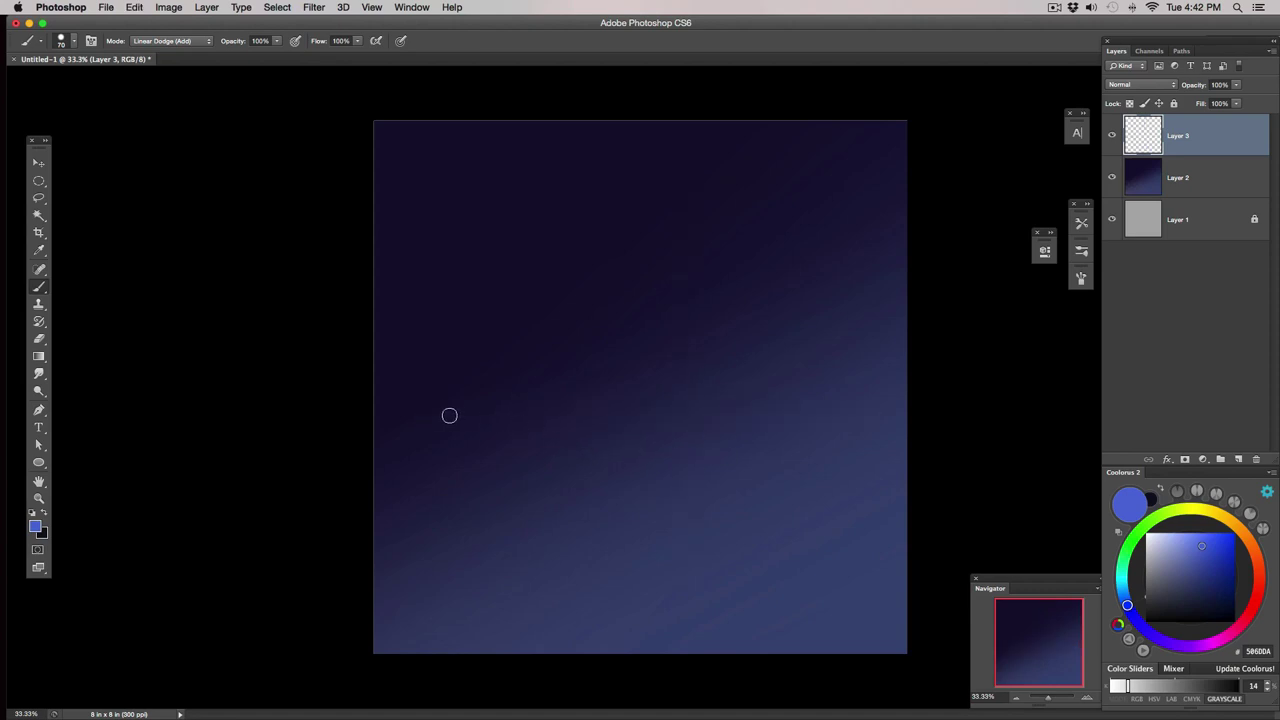
mouse_move(447, 428)
left_mouse_down()
mouse_move(669, 371)
mouse_move(896, 357)
left_mouse_up()
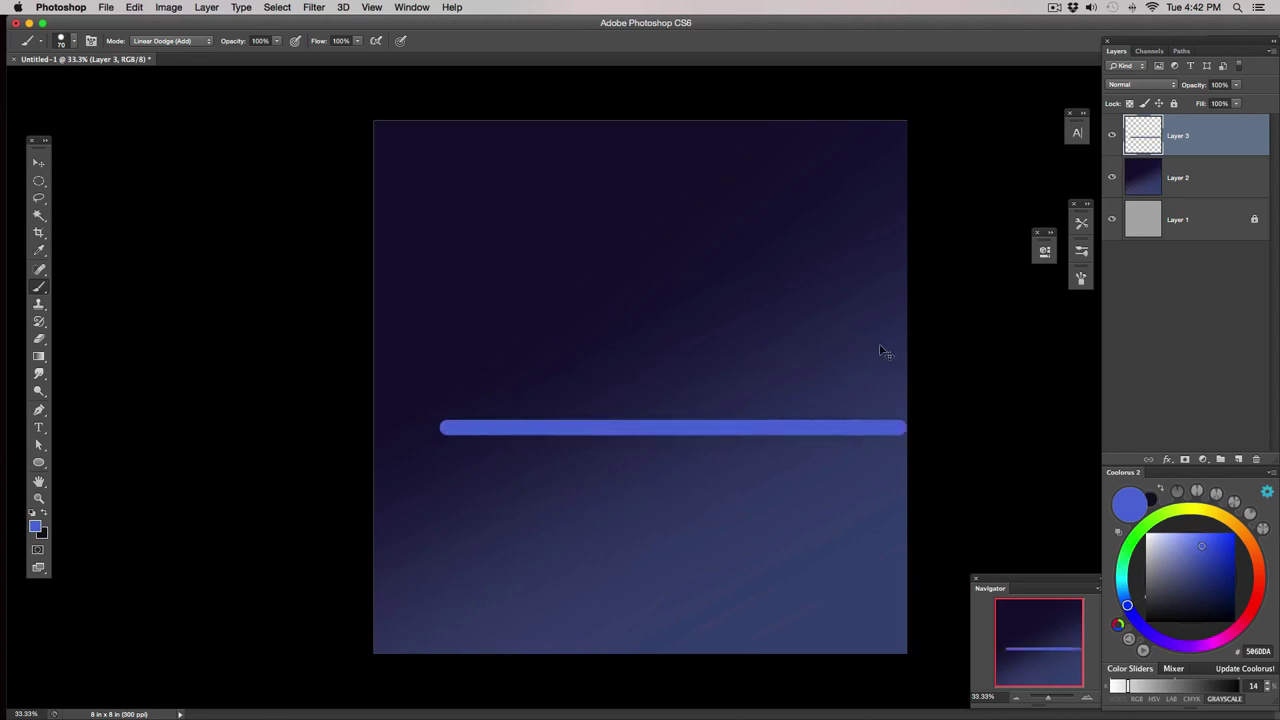
key("super+z")
mouse_move(686, 108)
left_mouse_down()
mouse_move(672, 503)
mouse_move(688, 685)
left_mouse_up()
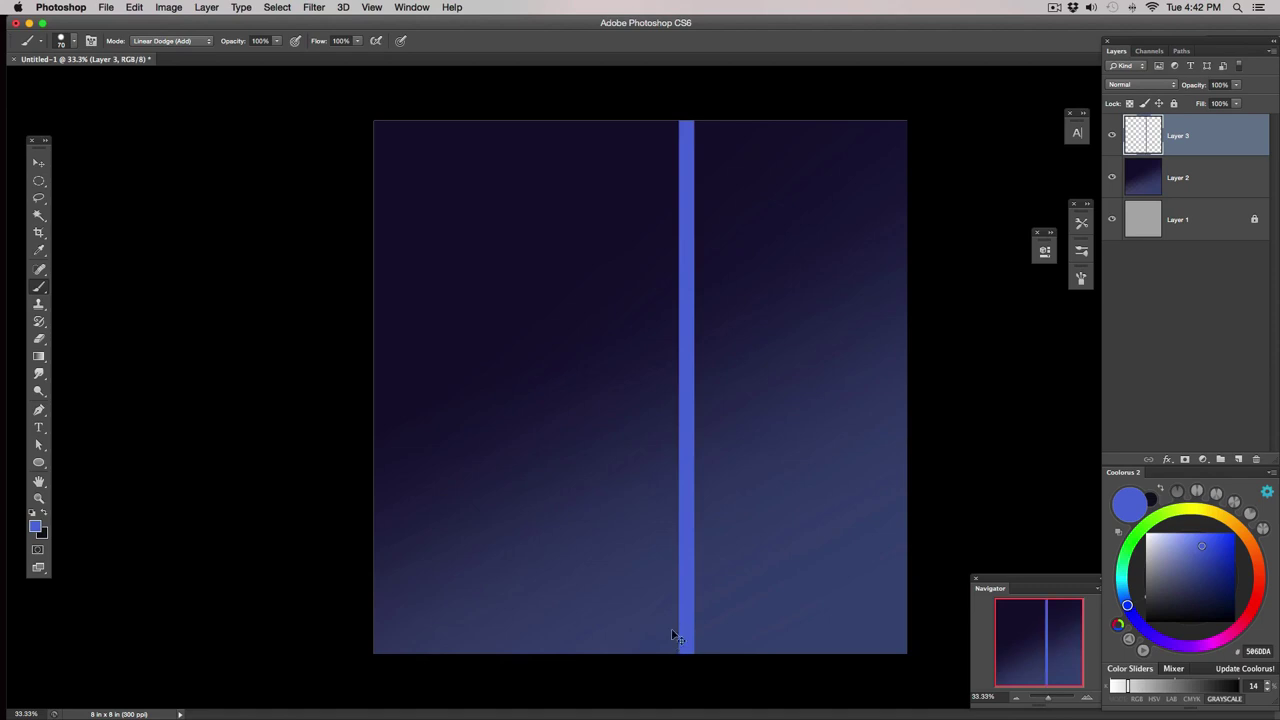
key("super+z")
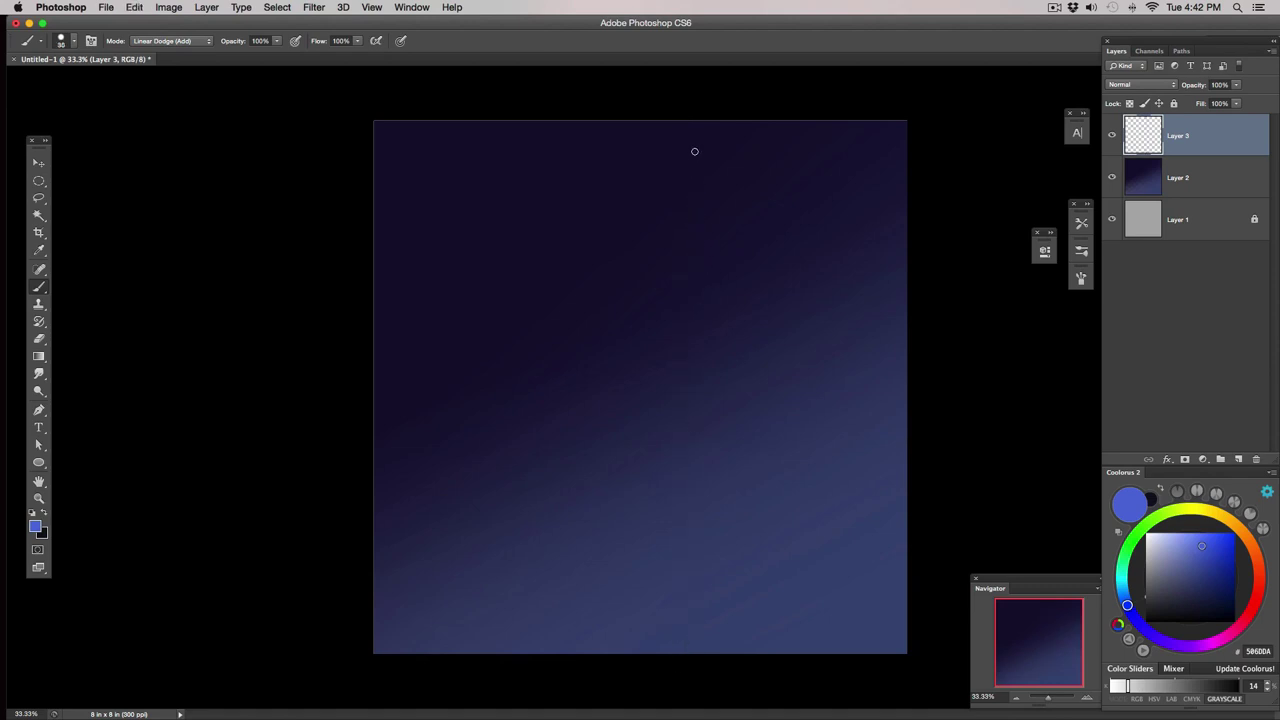
Paint a straight 25 px vertical line across the full canvas height, just past the center, undoing the first attempt.
left_click_drag(705, 114, 714, 689)
key("super+z")
mouse_move(707, 114)
left_mouse_down()
mouse_move(703, 512)
mouse_move(719, 666)
left_mouse_up()
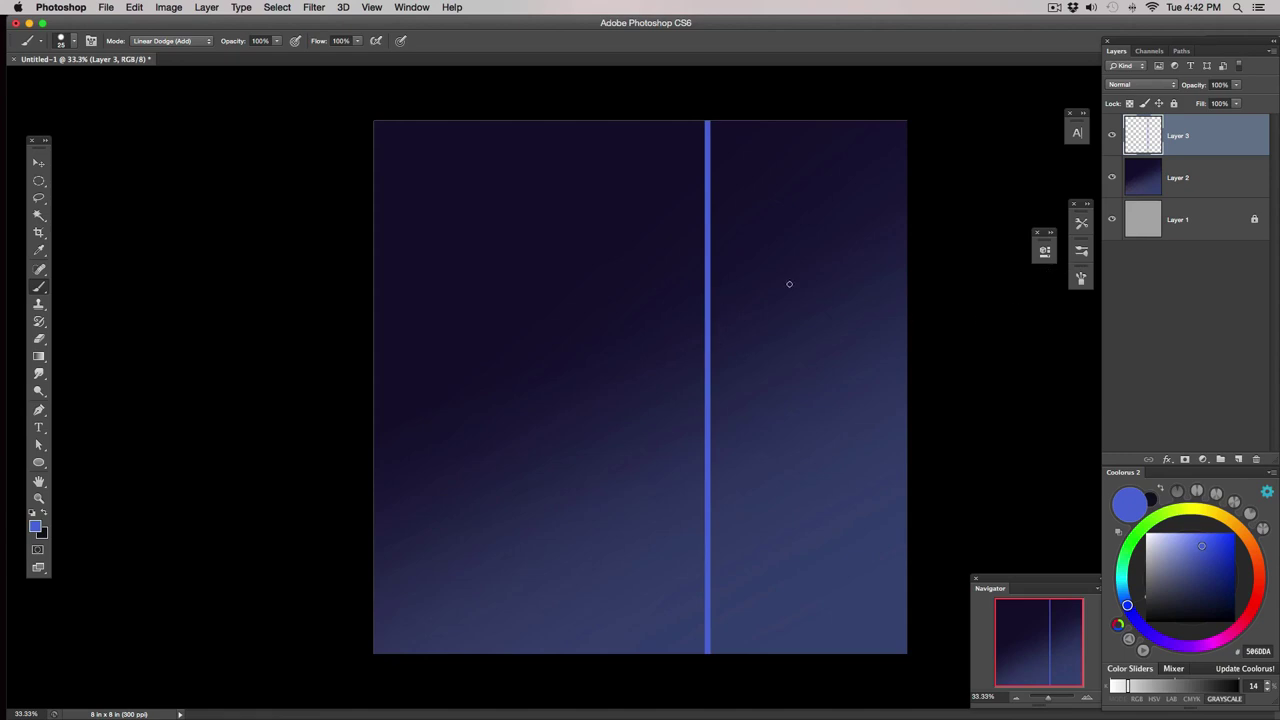
Choose a soft round brush preset, trying a short curved stroke on the canvas and undoing it.
left_click(1080, 253)
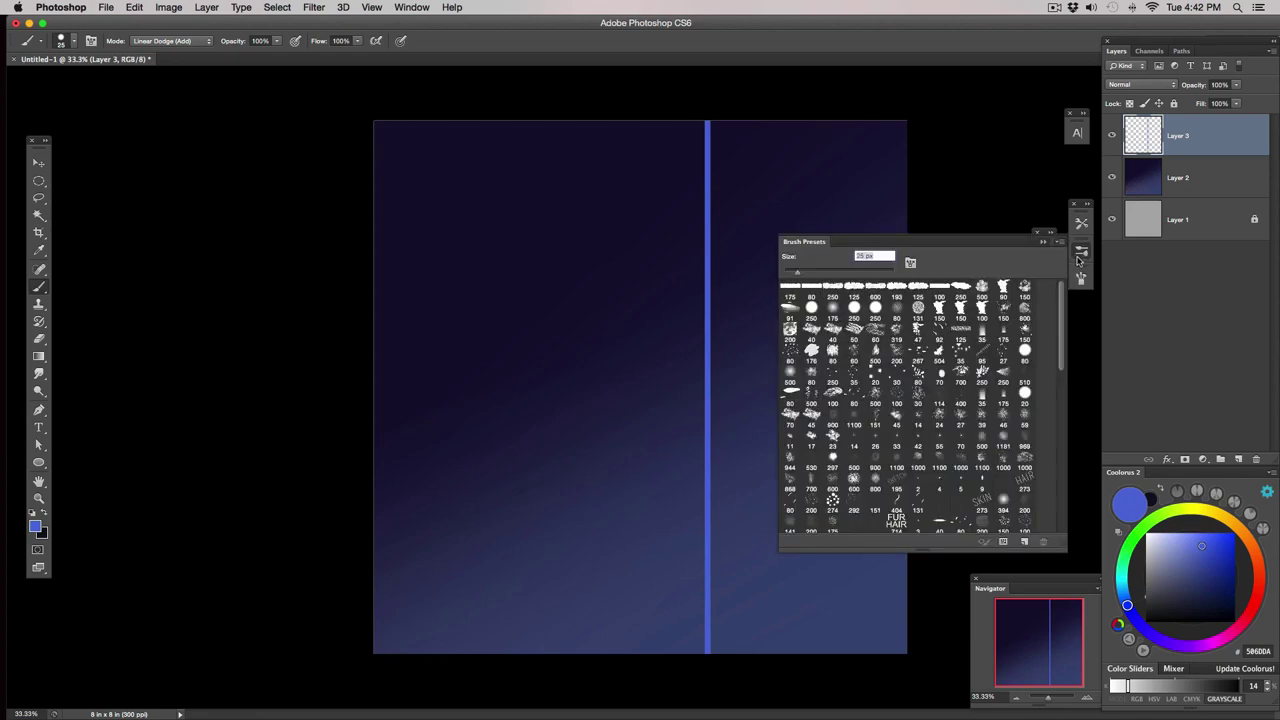
left_click(836, 308)
left_click(1043, 241)
mouse_move(503, 482)
left_mouse_down()
mouse_move(586, 403)
mouse_move(506, 483)
mouse_move(600, 425)
left_mouse_up()
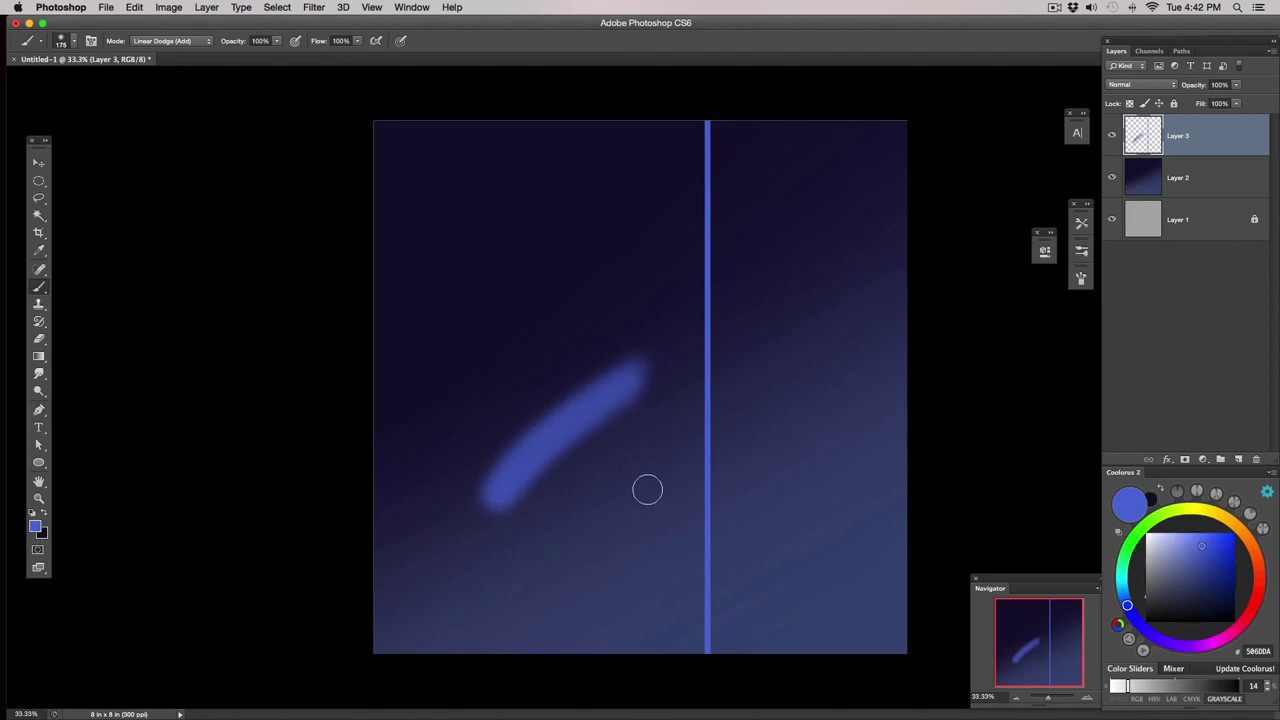
key("super+z")
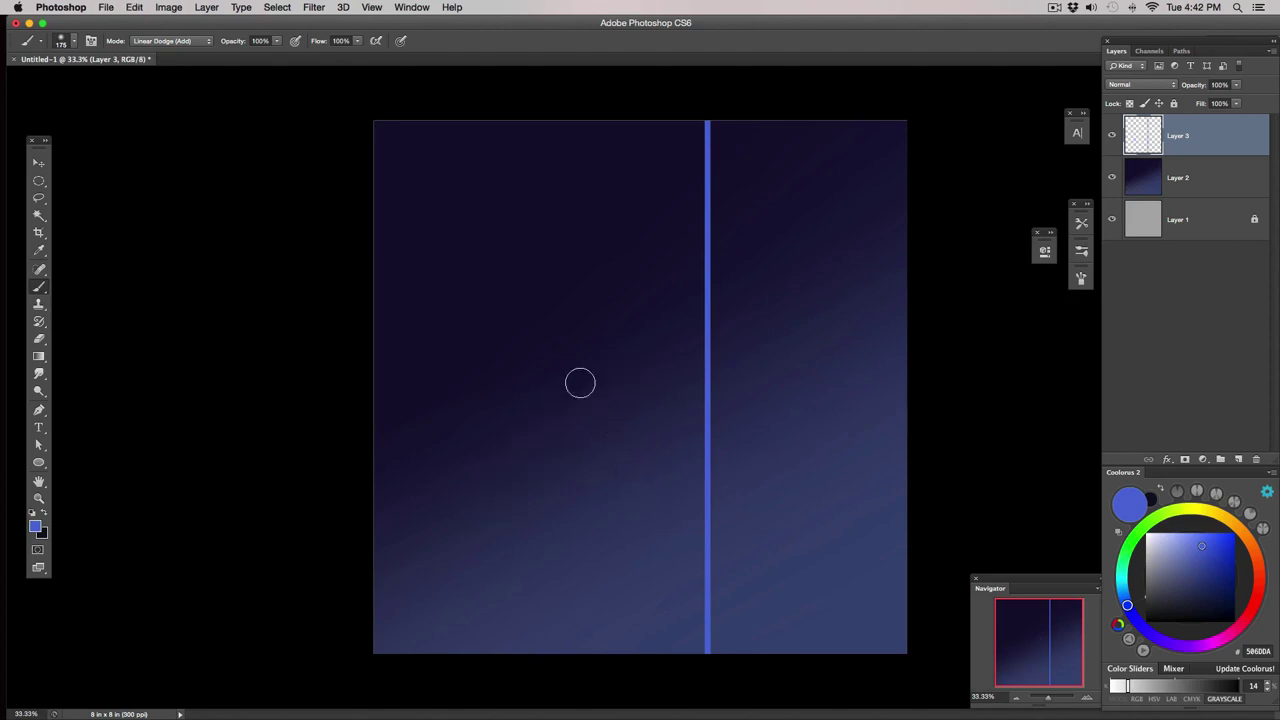
Paint a soft blue glow down the full vertical line using the brush in Hard Light mode at 100 px.
left_click(208, 44)
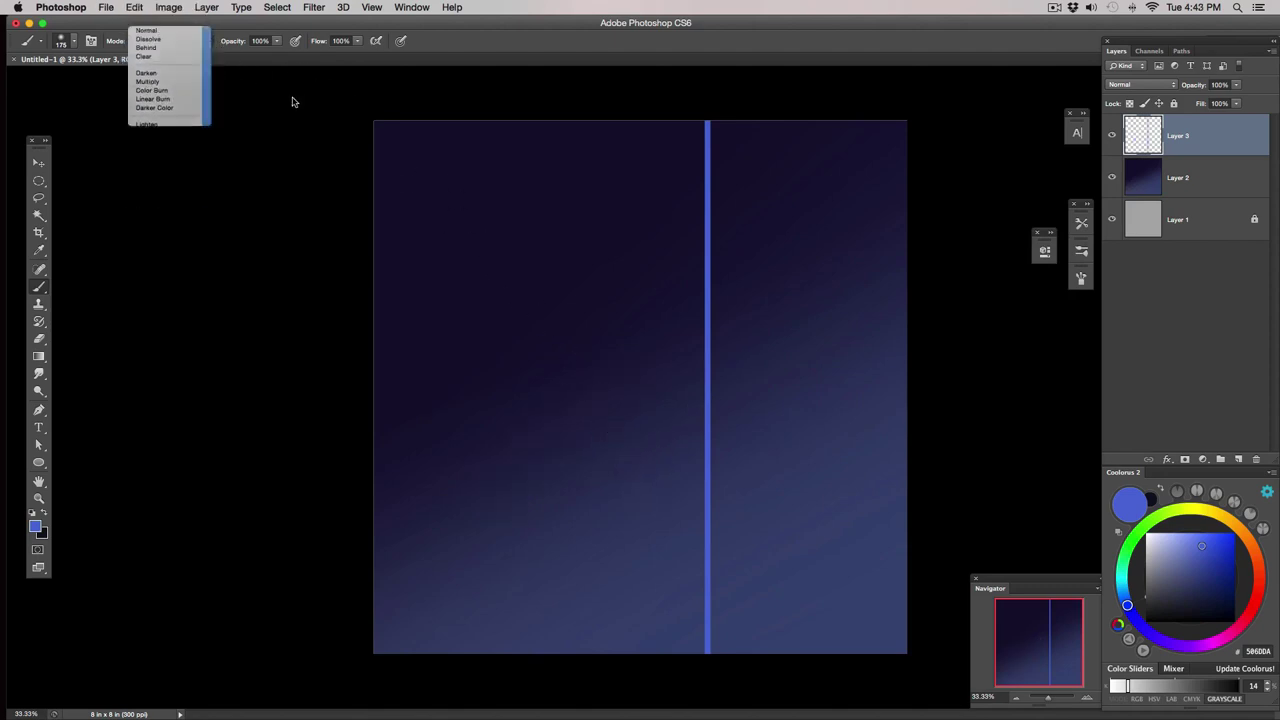
left_click(293, 101)
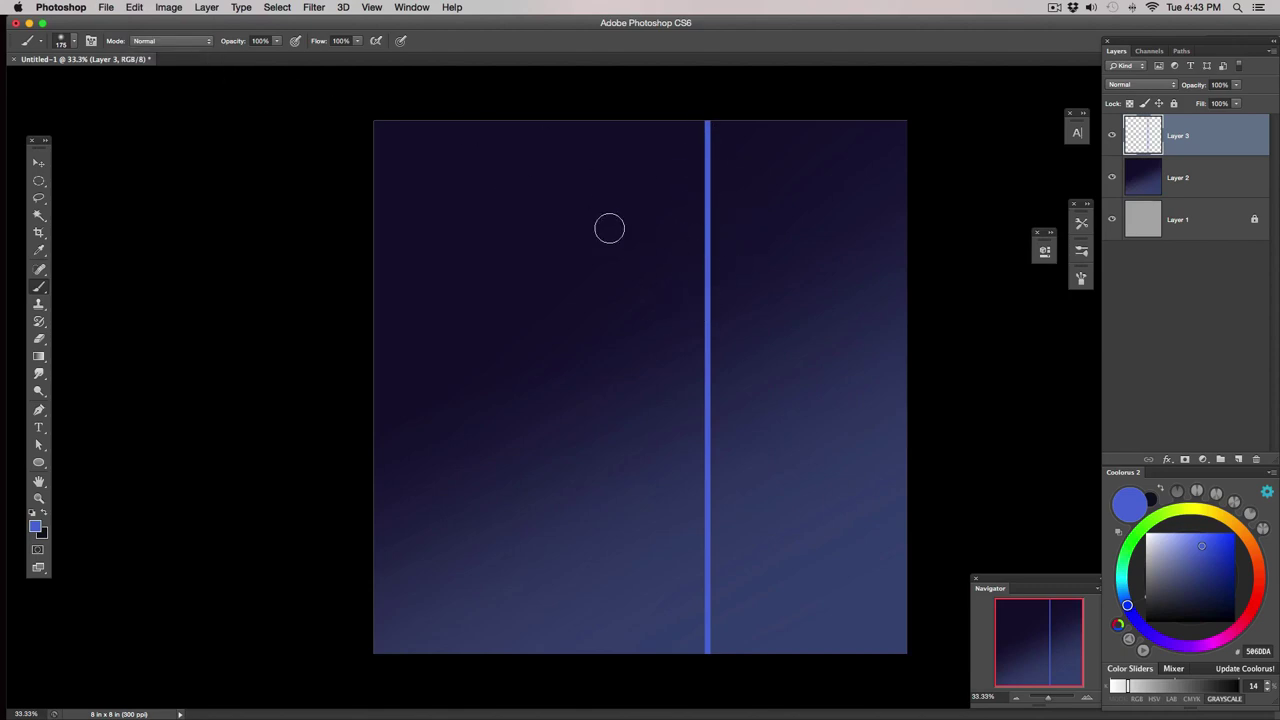
left_click(193, 43)
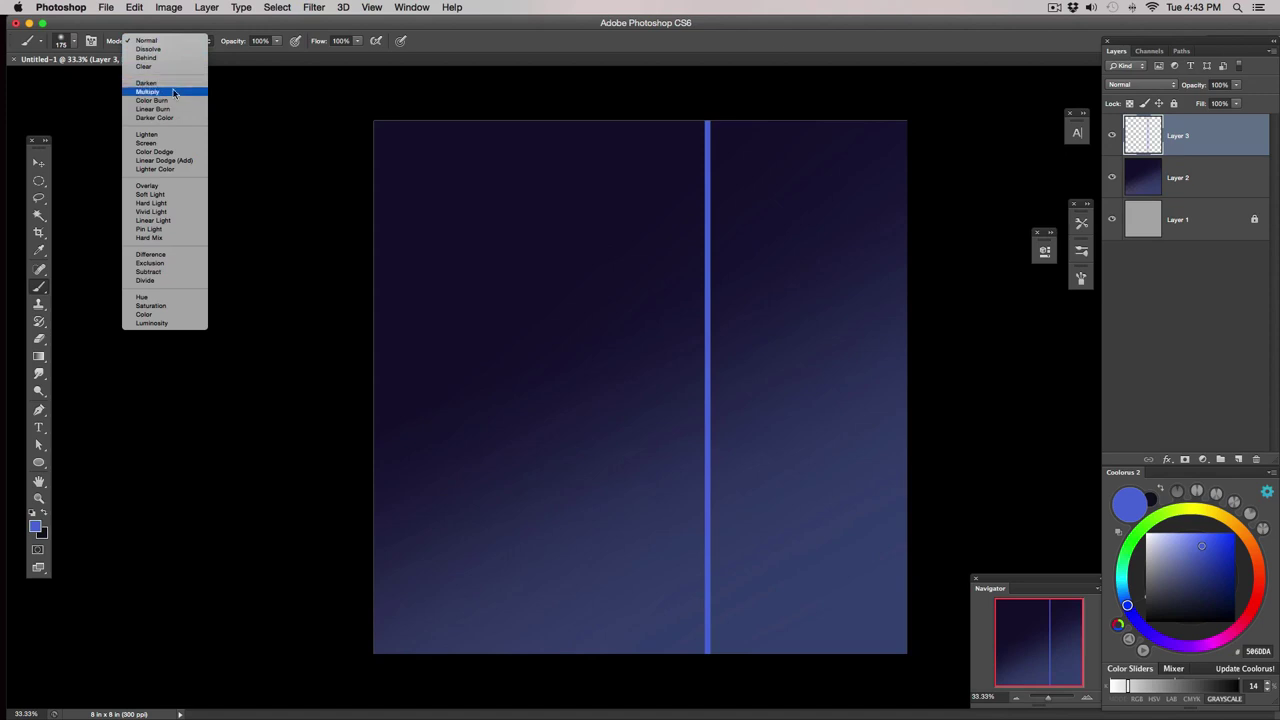
left_click(160, 203)
key("bracketleft")
key("bracketleft")
key("bracketleft")
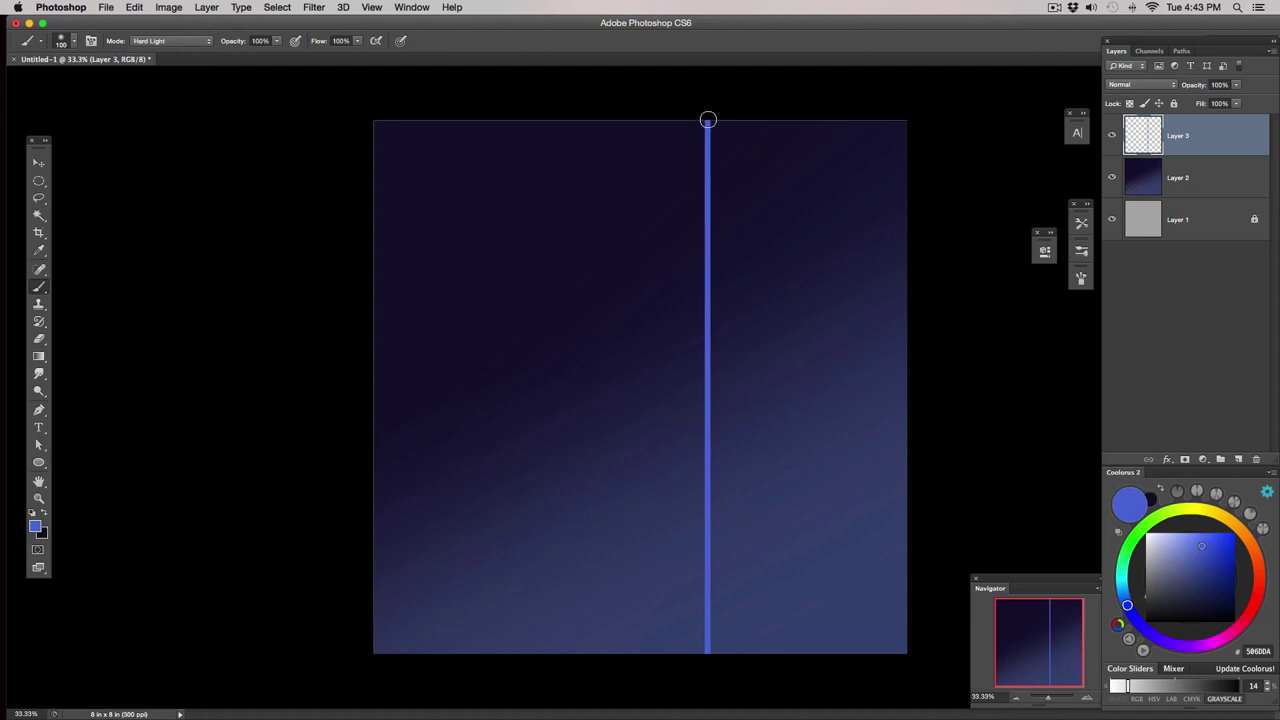
left_click_drag(708, 118, 714, 623)
key("super+z")
mouse_move(706, 123)
left_mouse_down()
mouse_move(701, 271)
mouse_move(724, 688)
left_mouse_up()
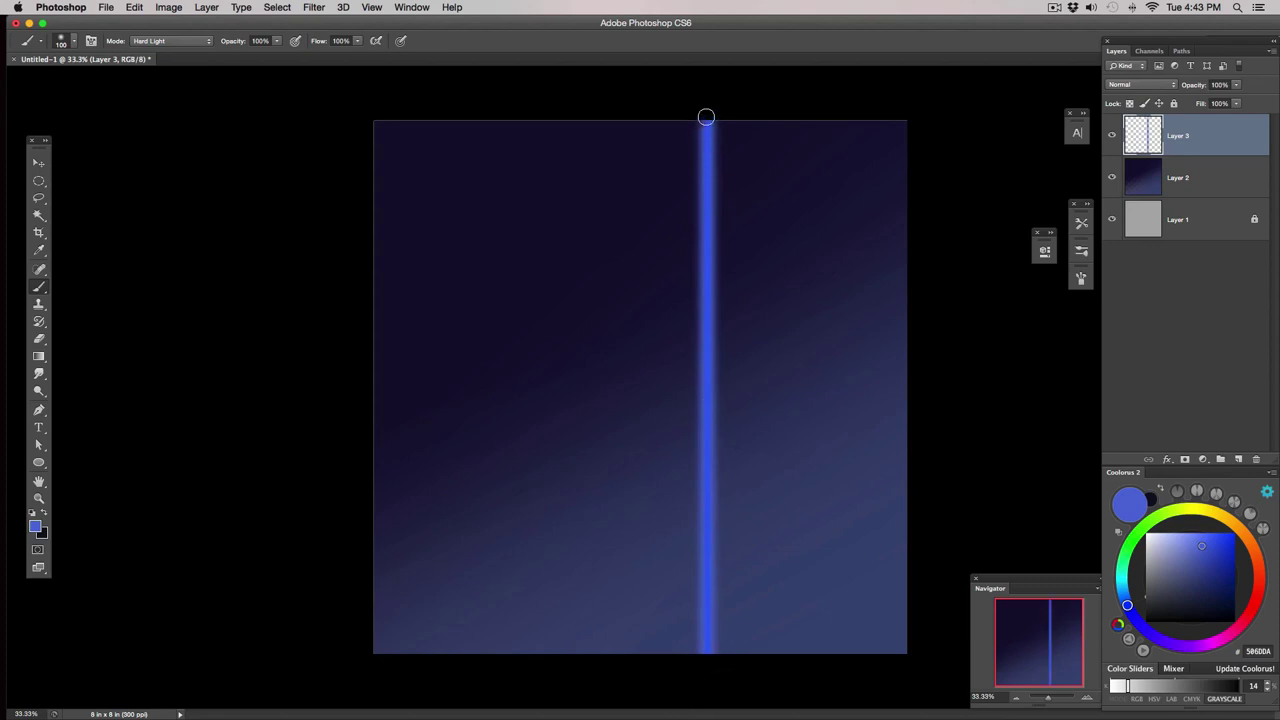
Set the brush's blending mode to Linear Dodge (Add).
left_click(196, 45)
scroll(188, 60, "up", 5)
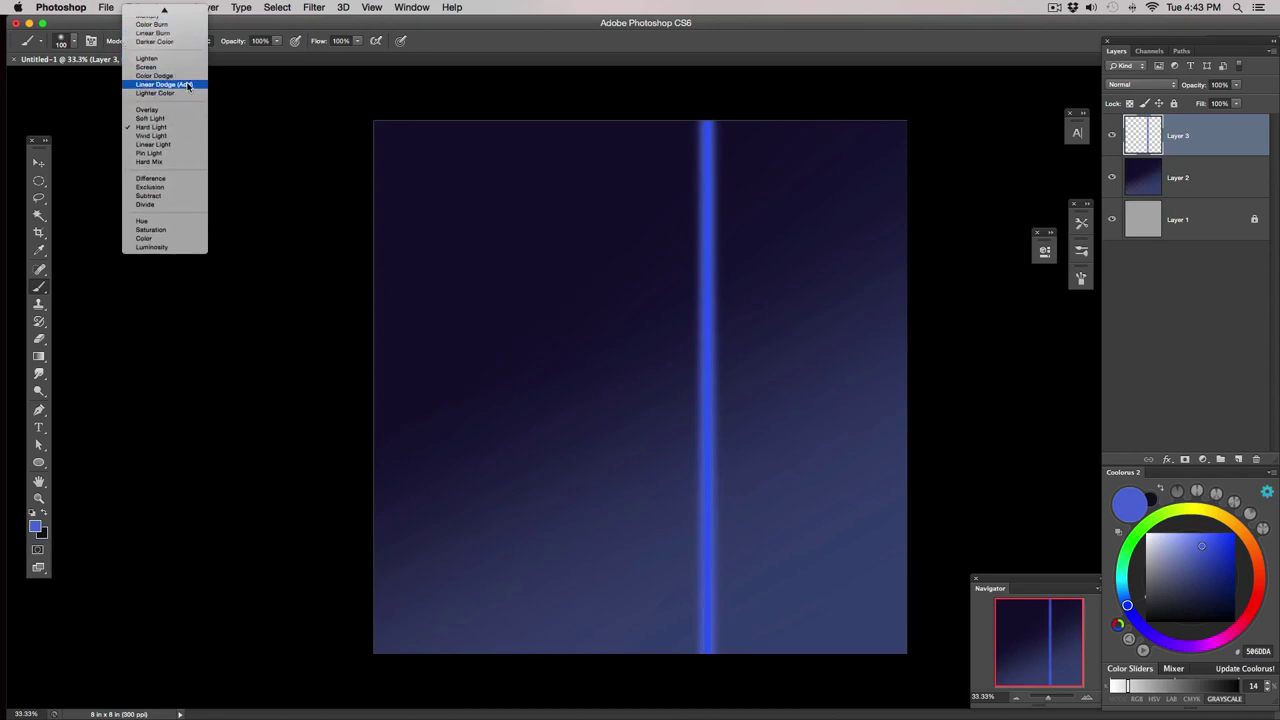
left_click(188, 85)
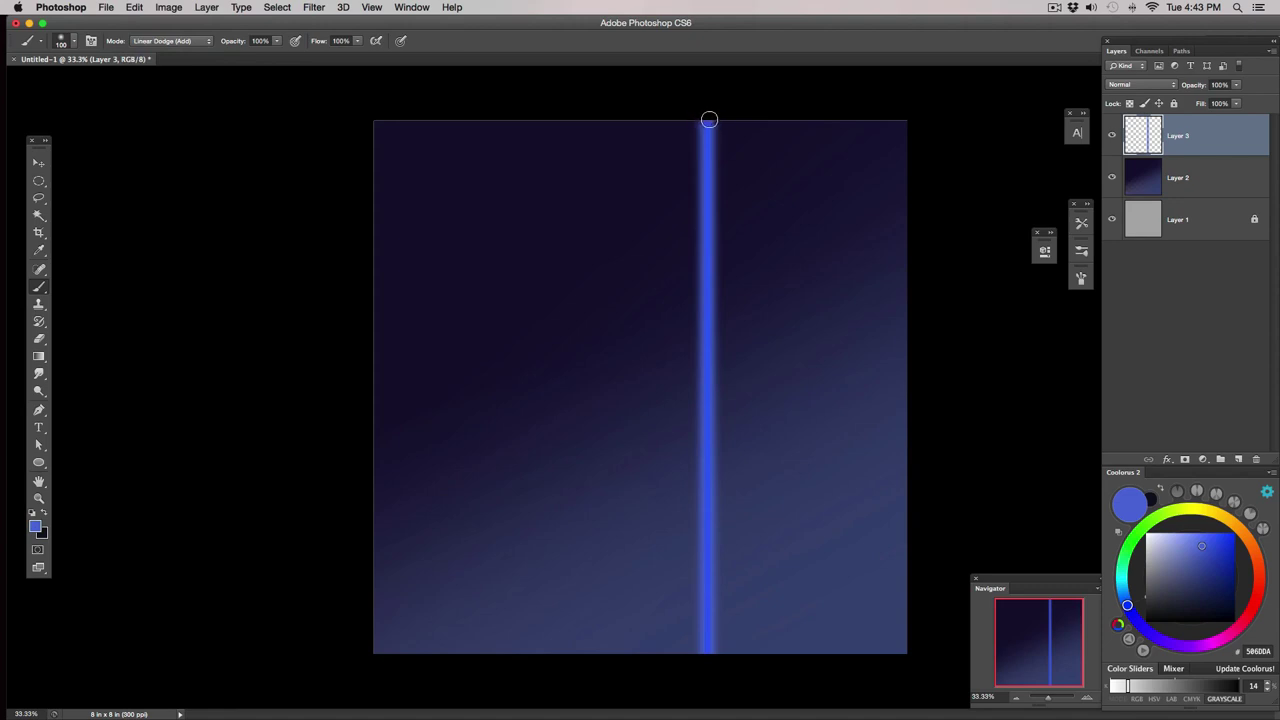
key("bracketleft")
mouse_move(706, 110)
left_mouse_down()
mouse_move(702, 339)
mouse_move(729, 640)
mouse_move(693, 659)
left_mouse_up()
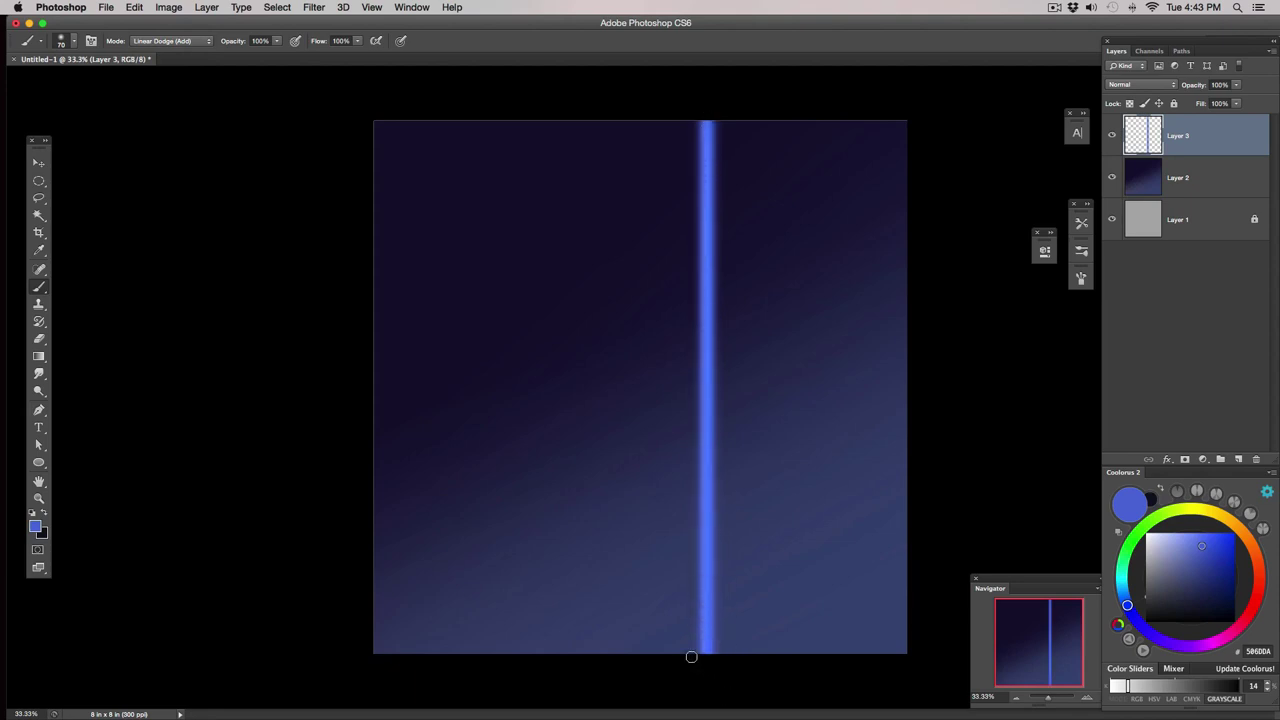
key("super+z")
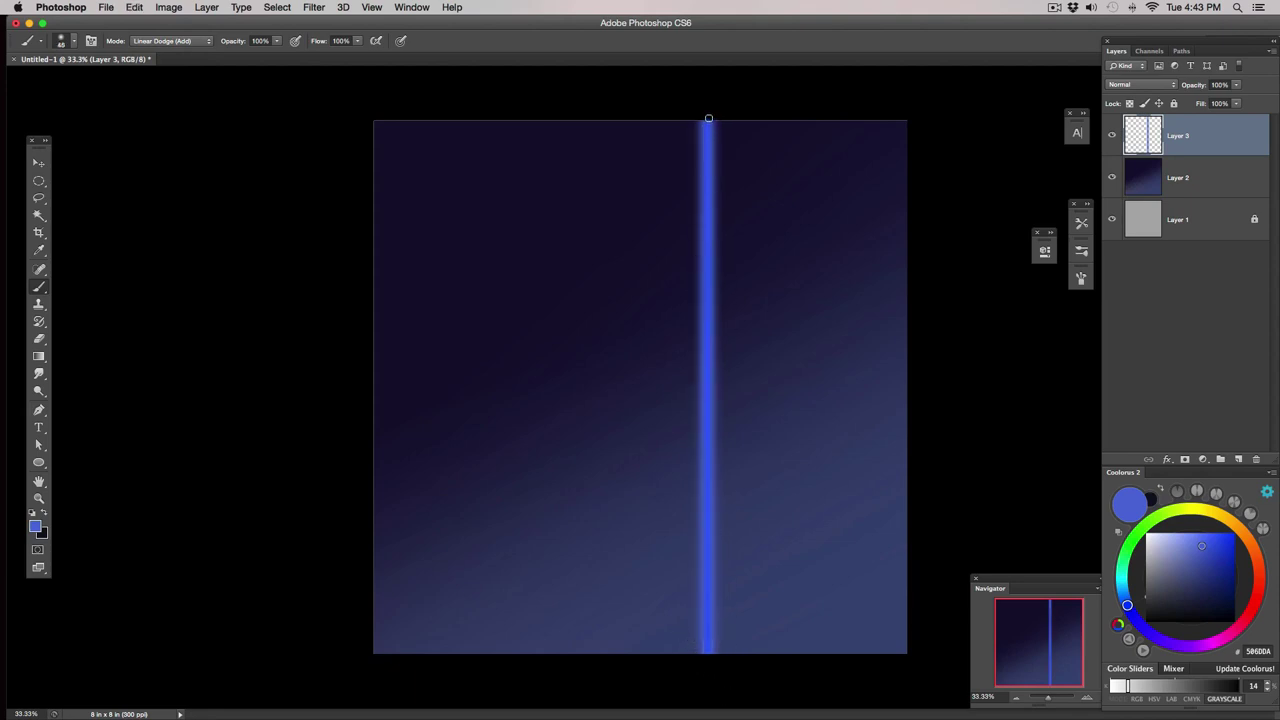
left_click_drag(708, 121, 711, 685)
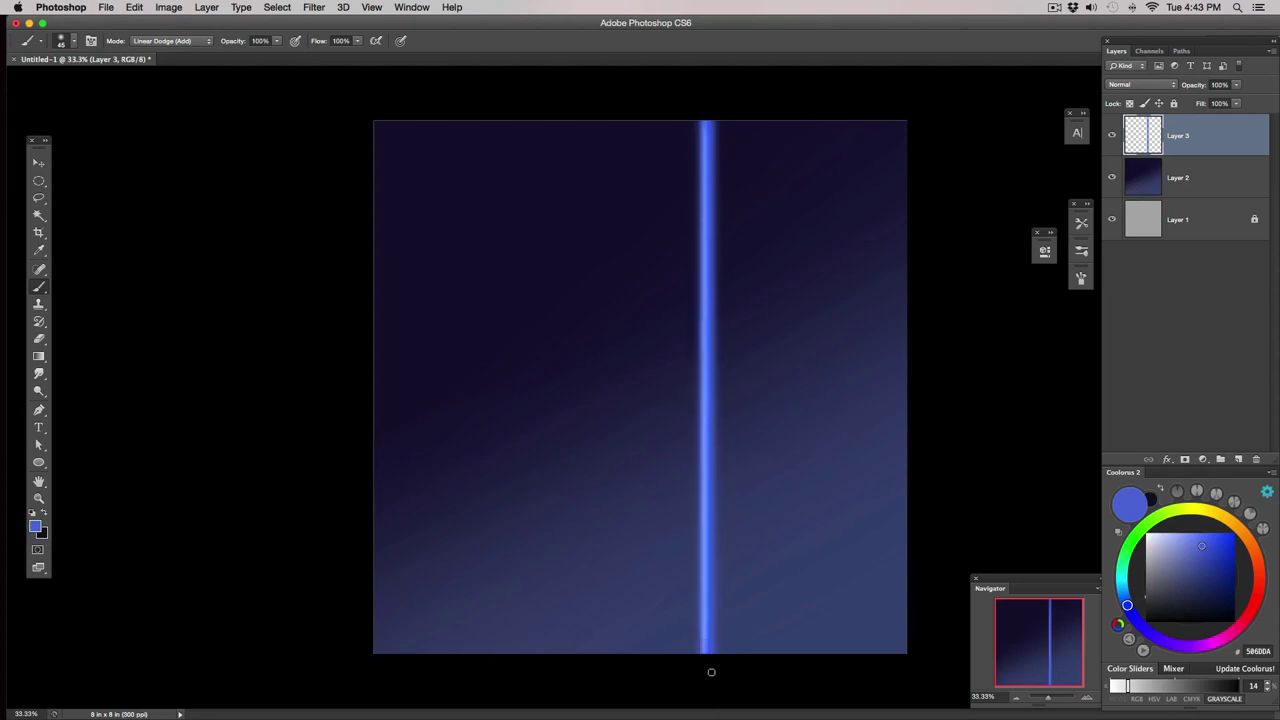
key("super+z")
left_click_drag(709, 118, 708, 707)
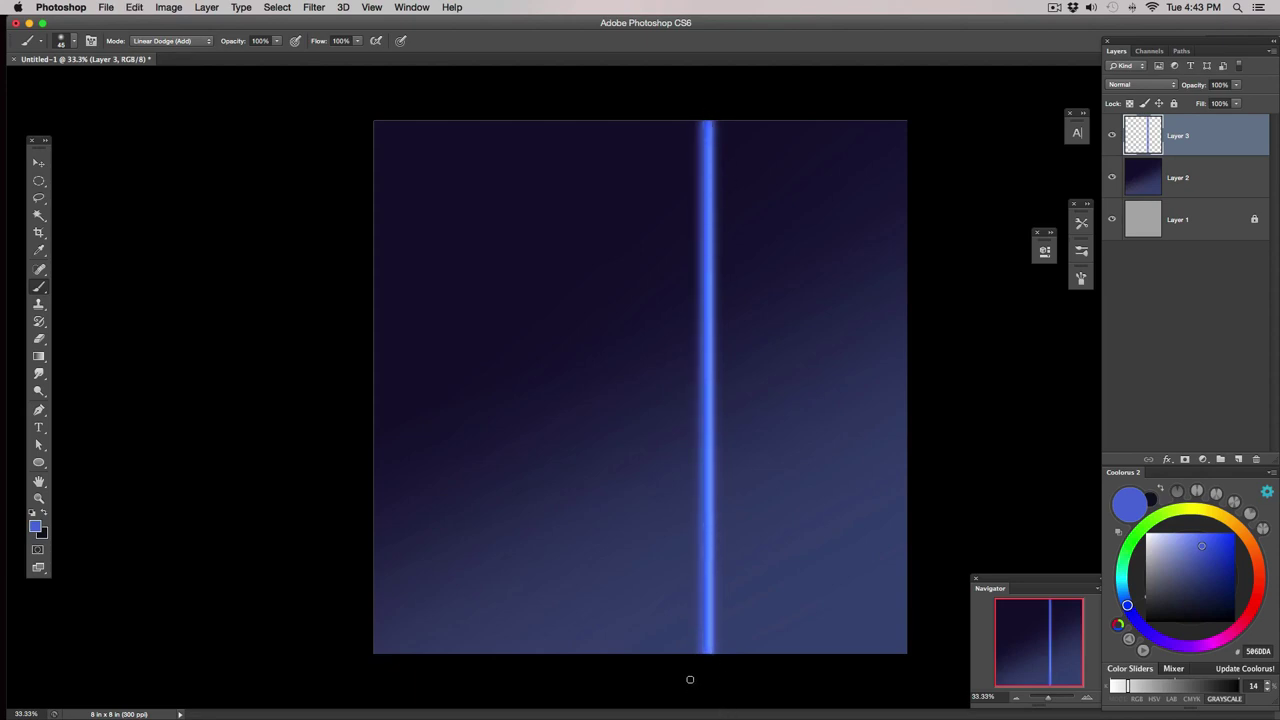
key("super+z")
left_click_drag(707, 108, 714, 717)
key("super+z")
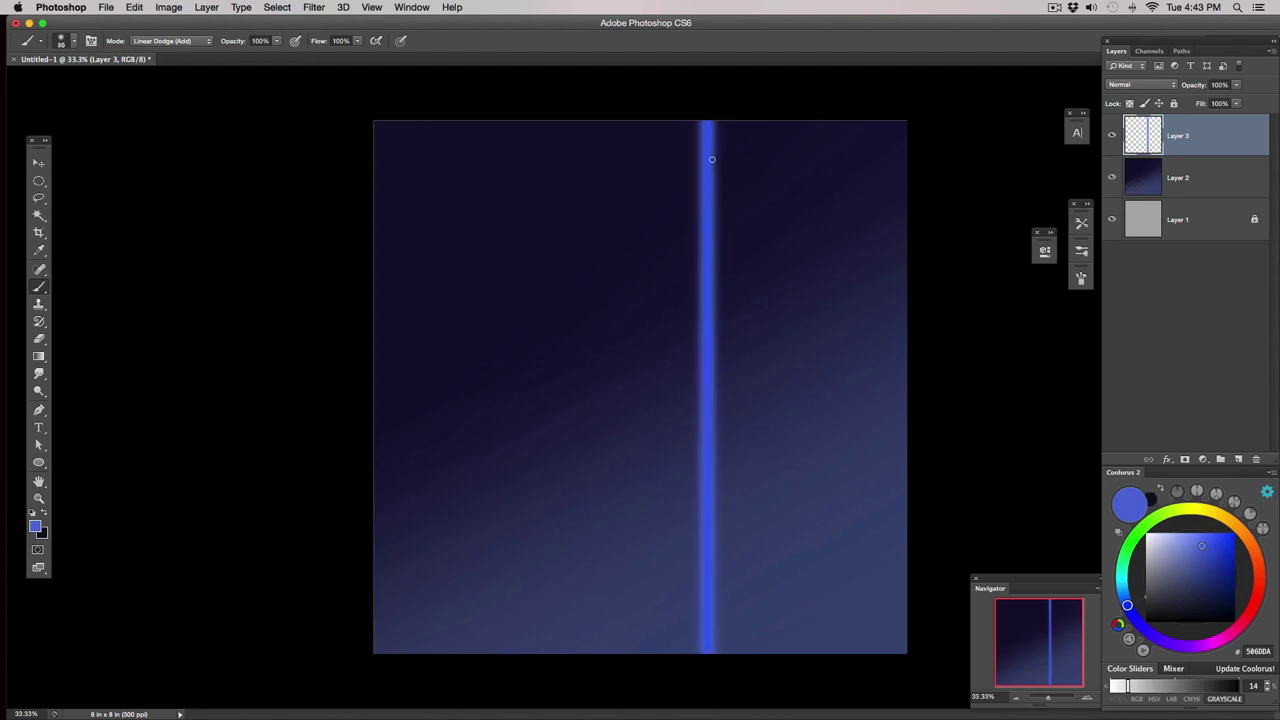
Paint a thin bright core straight down the center of the glowing beam with the brush reduced to 25 px.
left_click_drag(708, 127, 714, 717)
key("super+z")
left_click_drag(707, 157, 705, 717)
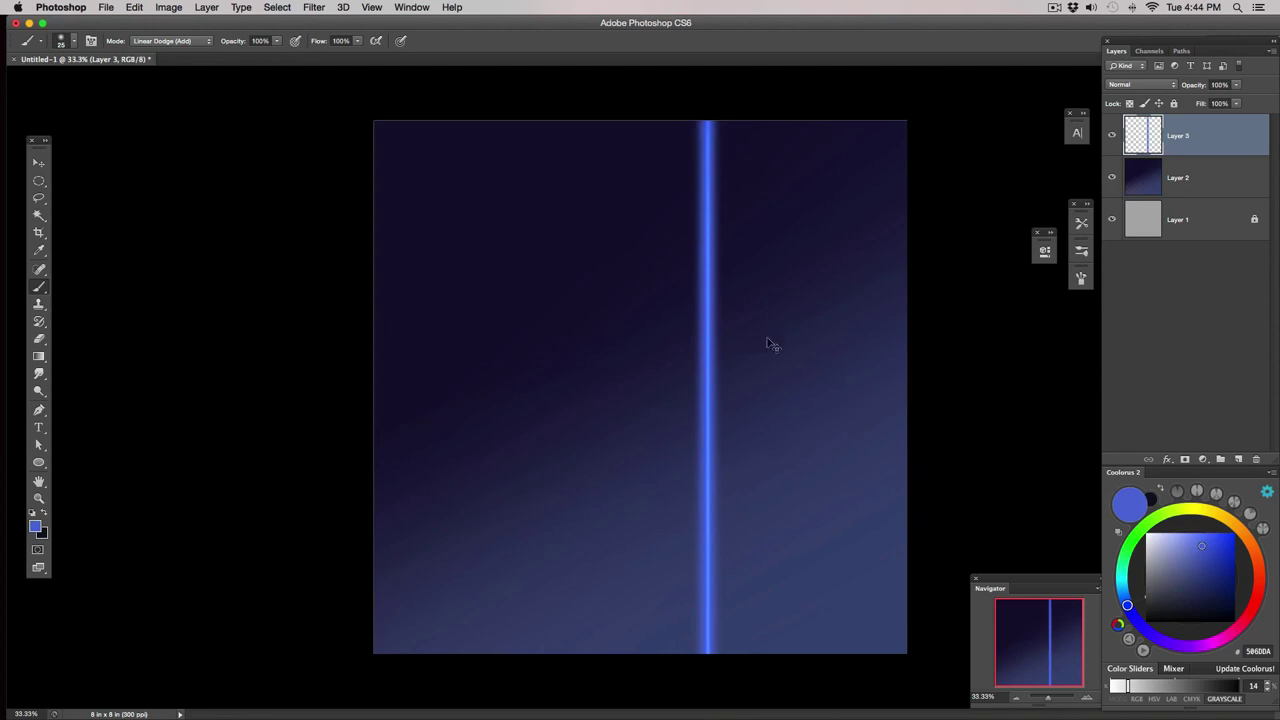
Adjust the beam layer's Hue/Saturation to saturation +27 and lightness -3.
key("super+u")
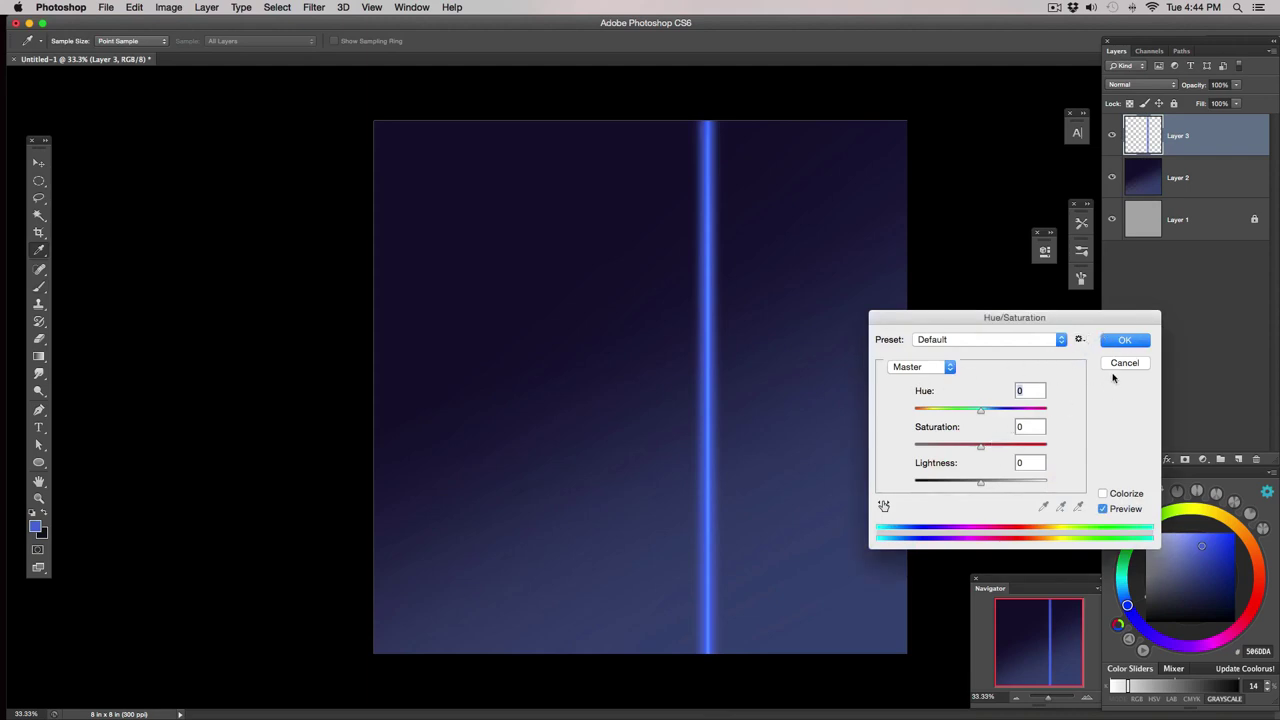
left_click(1123, 366)
key("super+u")
mouse_move(984, 449)
left_mouse_down()
mouse_move(1010, 451)
mouse_move(995, 487)
mouse_move(979, 488)
mouse_move(1006, 451)
left_mouse_up()
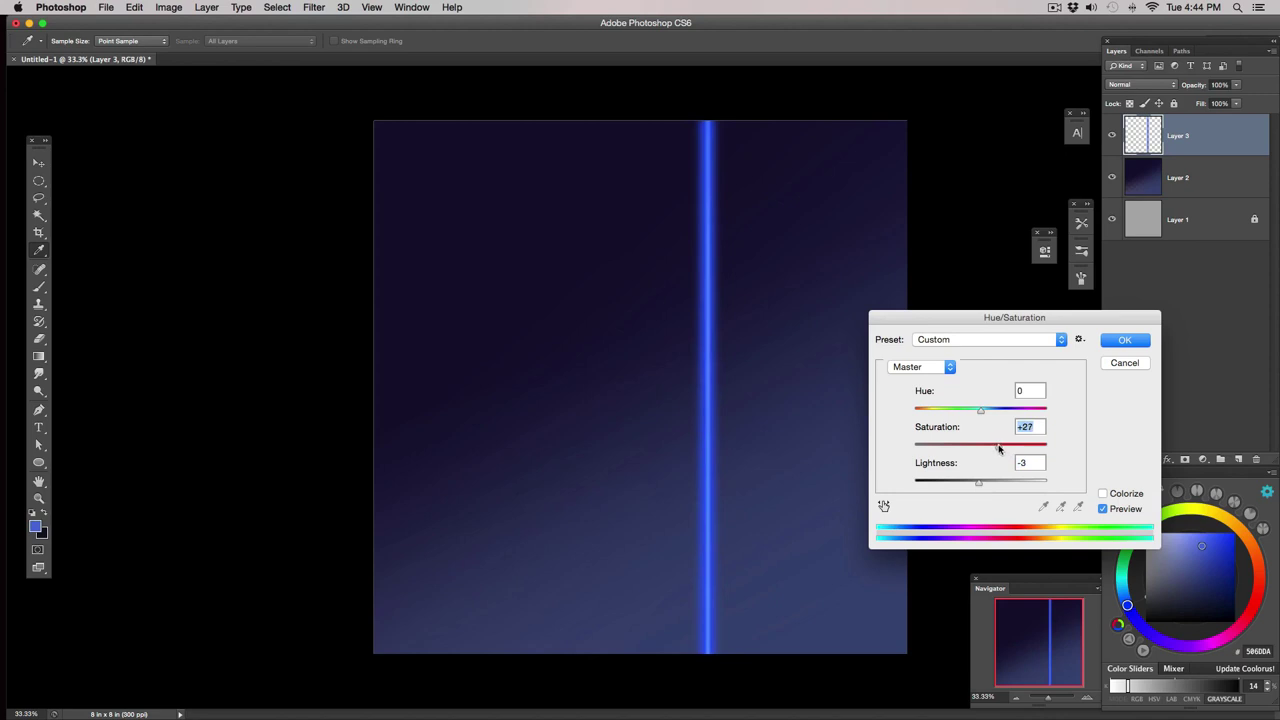
left_click(1124, 341)
Brighten the beam with a straight 70 px Linear Dodge (Add) brush stroke down its center, undoing the first two attempts.
key("b")
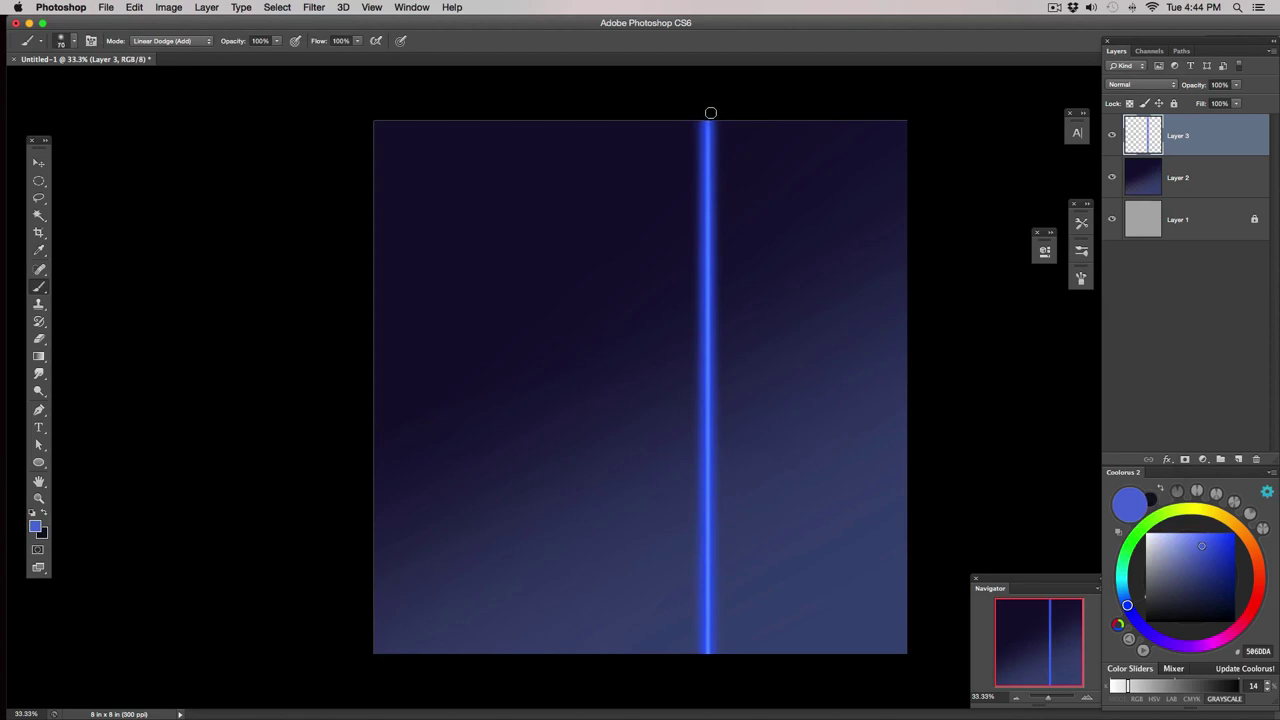
left_click_drag(703, 111, 706, 650)
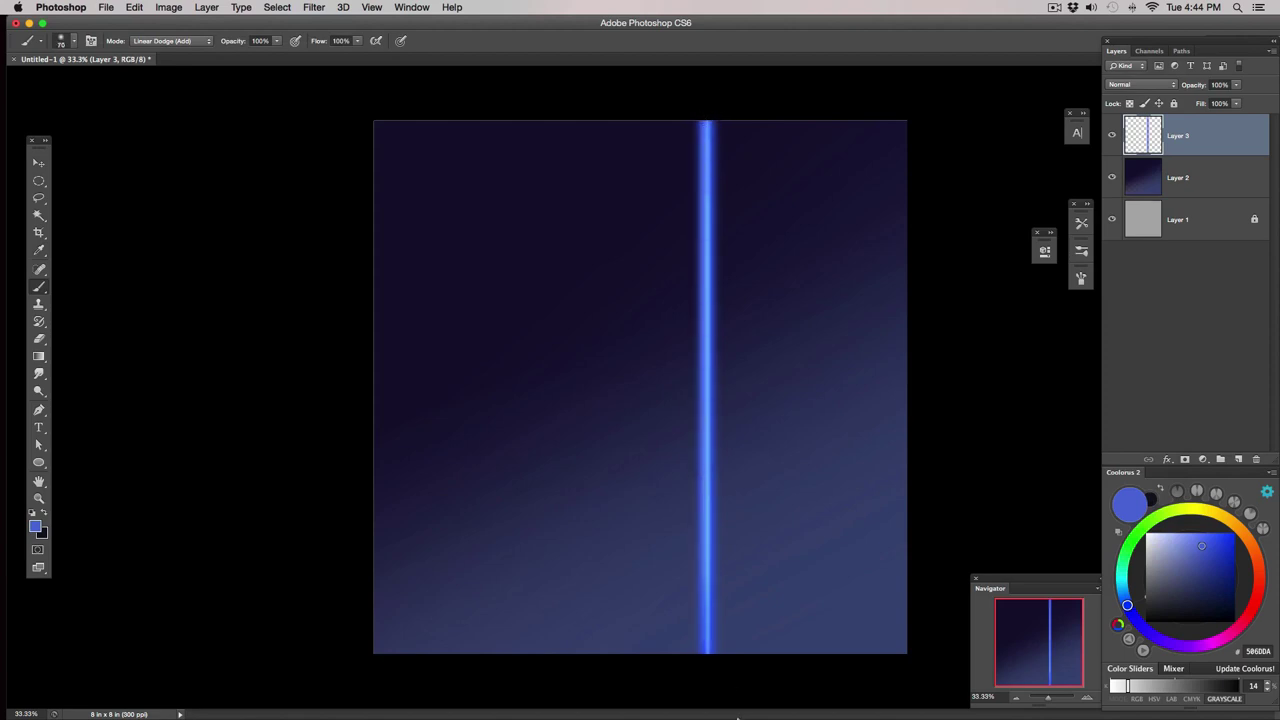
key("ctrl+z")
mouse_move(711, 114)
left_mouse_down()
mouse_move(697, 451)
mouse_move(707, 648)
left_mouse_up()
key("ctrl+z")
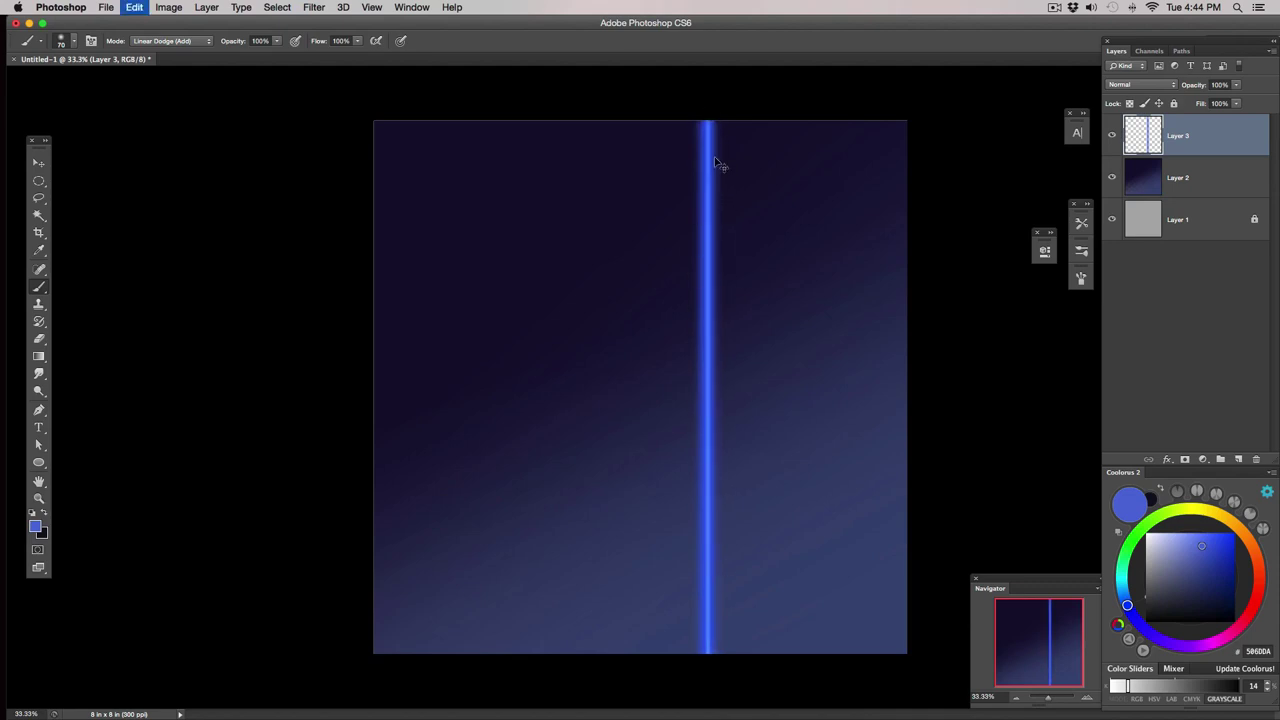
left_click_drag(706, 102, 730, 716)
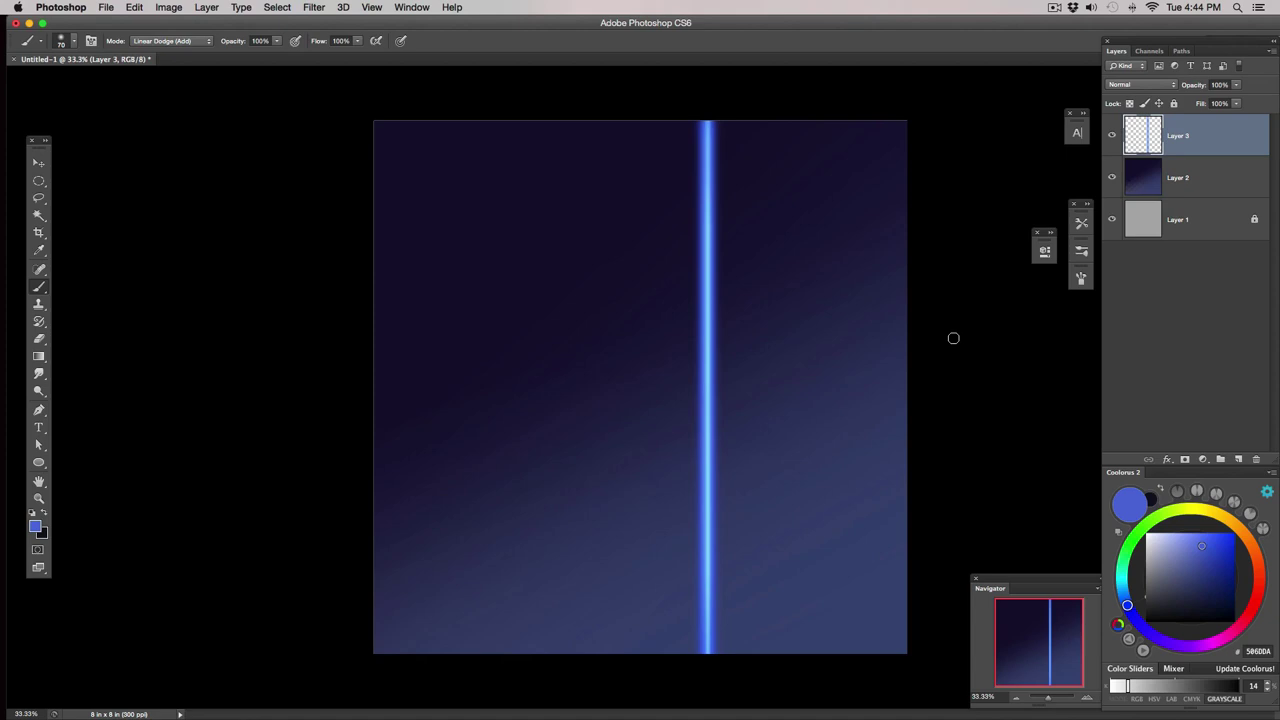
Narrow the vertical beam to about 54% of its width with Free Transform, keeping its full height.
key("super+t")
left_click_drag(725, 388, 718, 387)
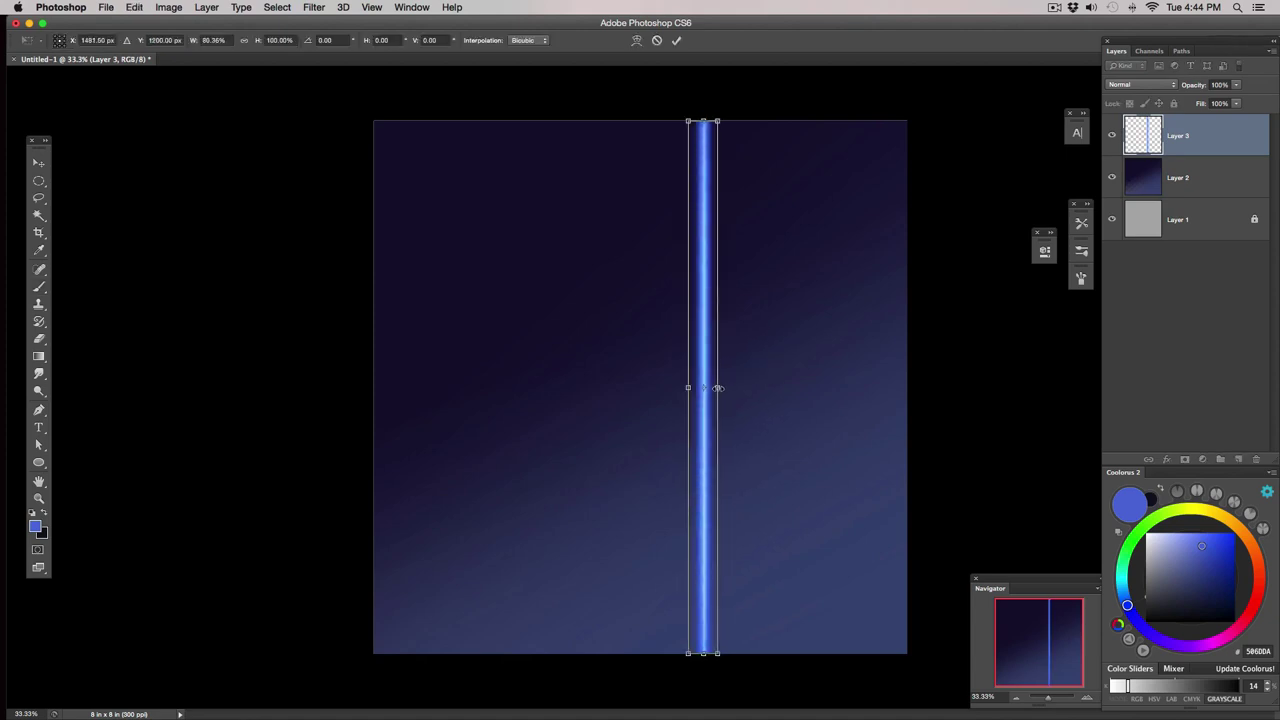
left_click_drag(689, 388, 695, 389)
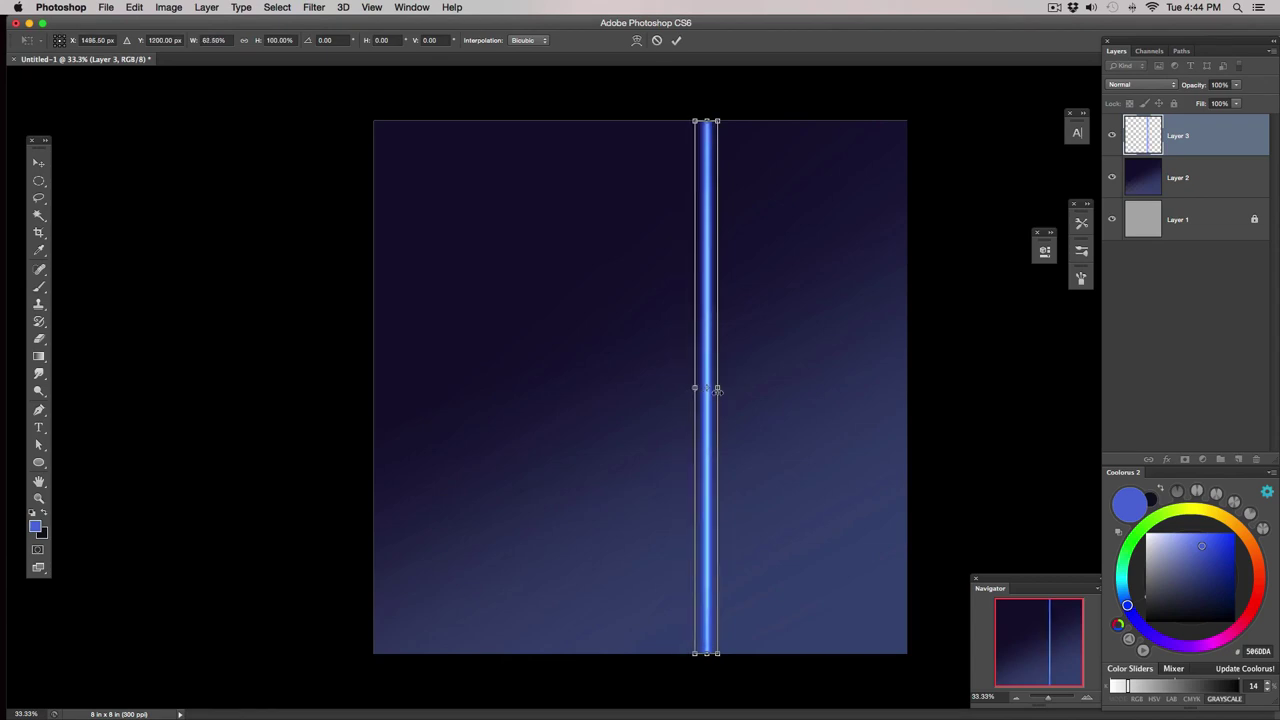
left_click_drag(694, 388, 697, 388)
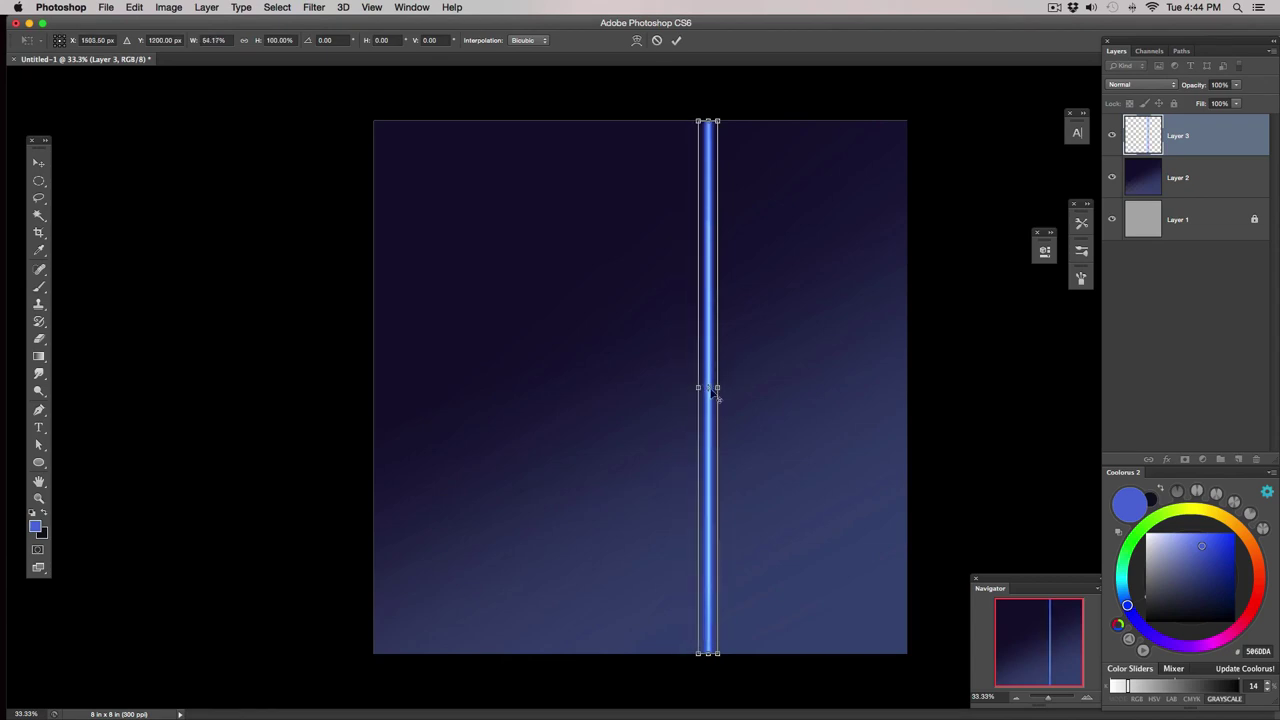
key("Return")
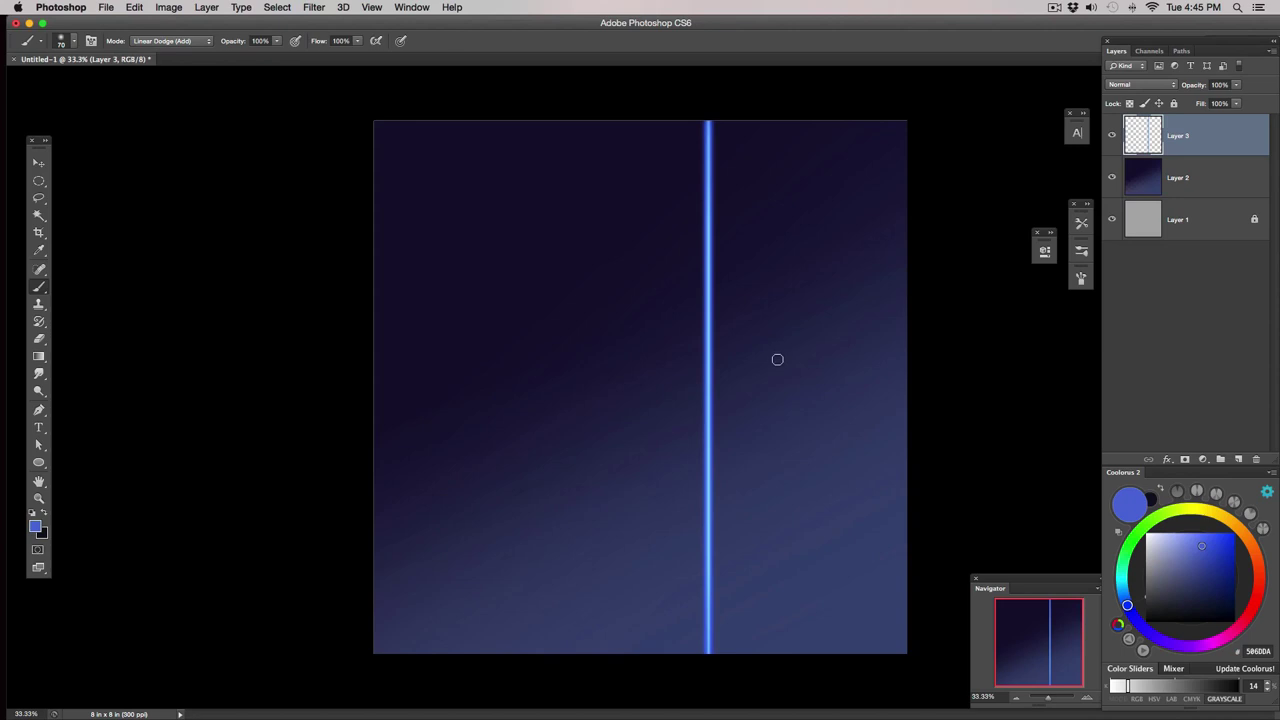
Narrow the vertical blue beam to about 87% of its width with Free Transform, keeping its full height.
key("ctrl+t")
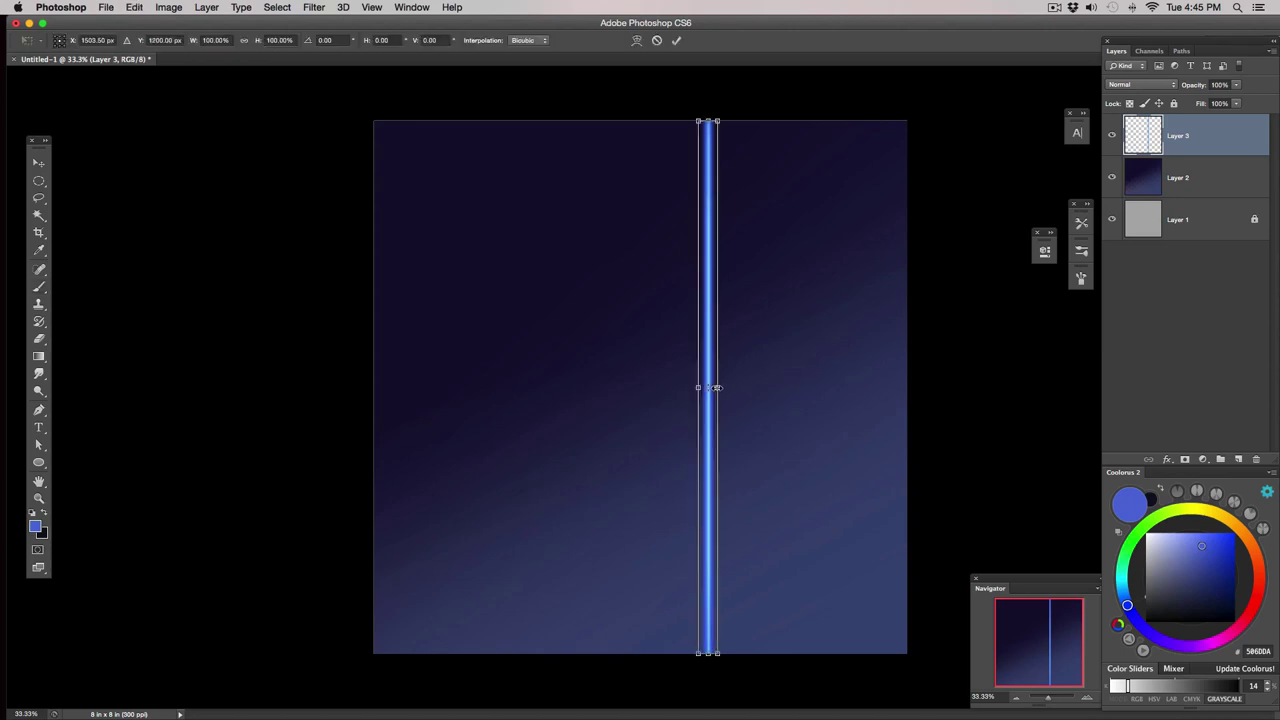
left_click_drag(715, 388, 717, 387)
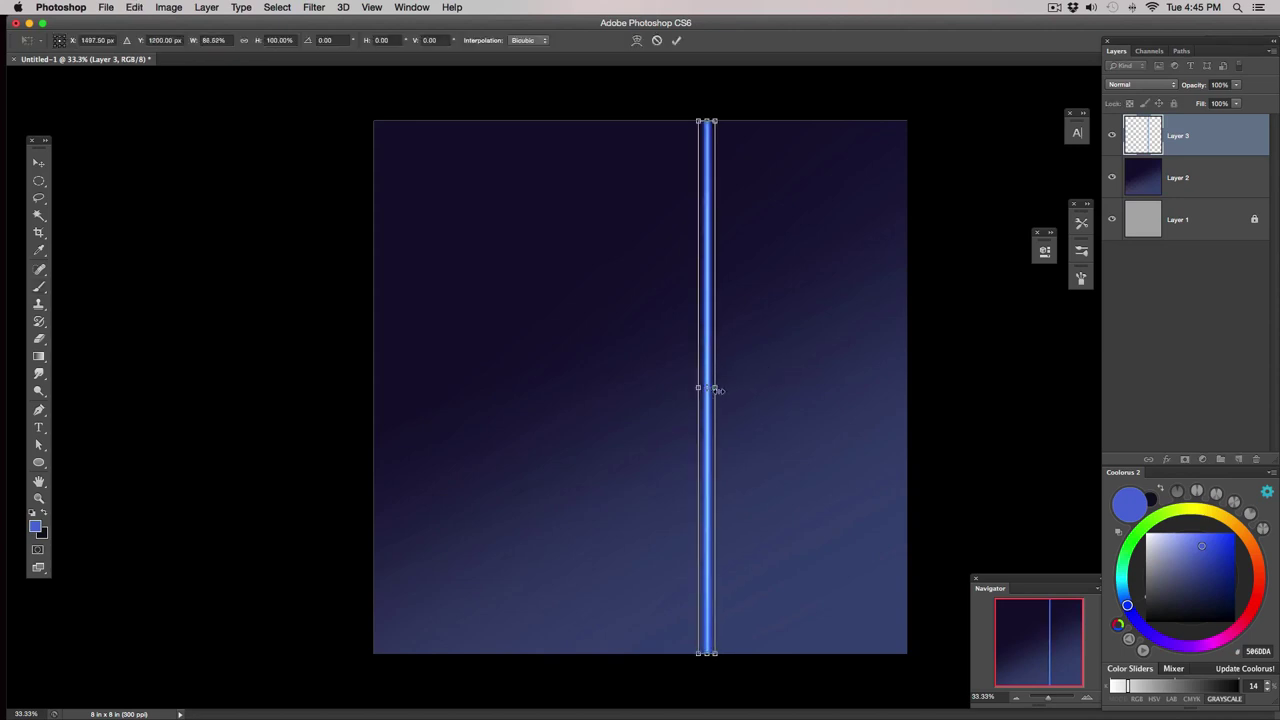
key("Return")
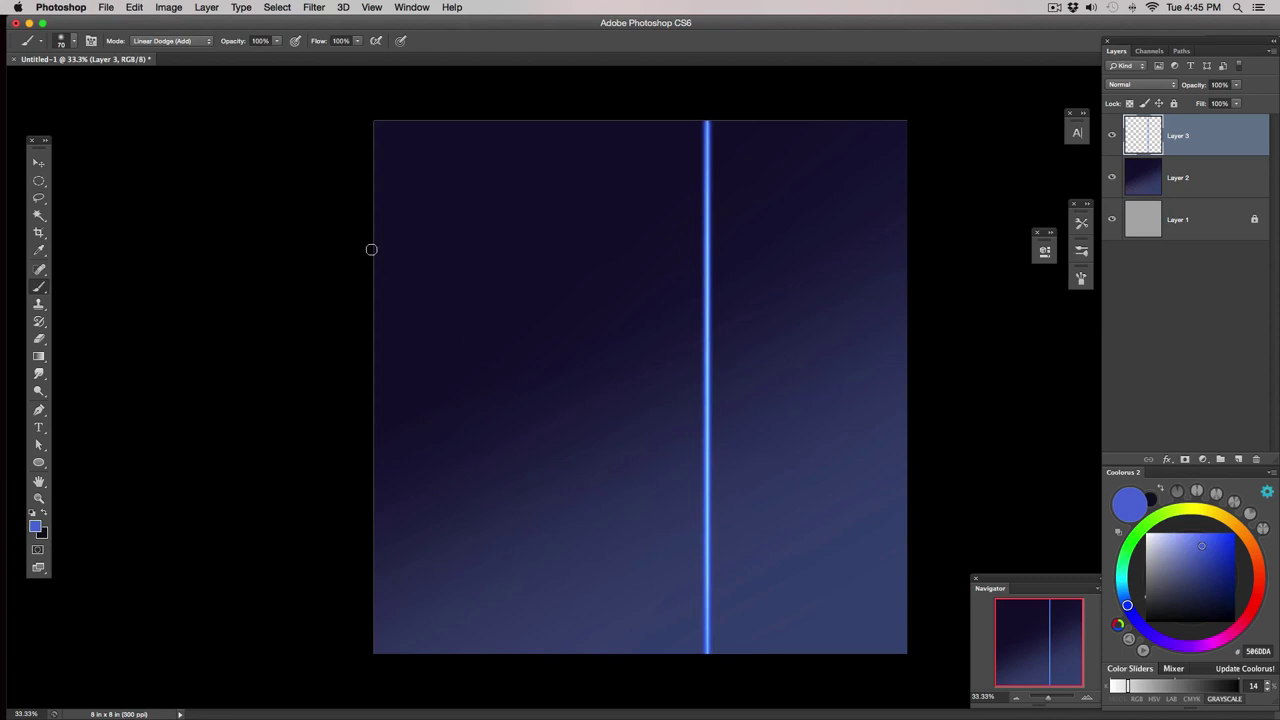
Set the brush mode to Hard Light and try a 175 px glow stroke down the beam, undoing the stroke.
left_click(208, 41)
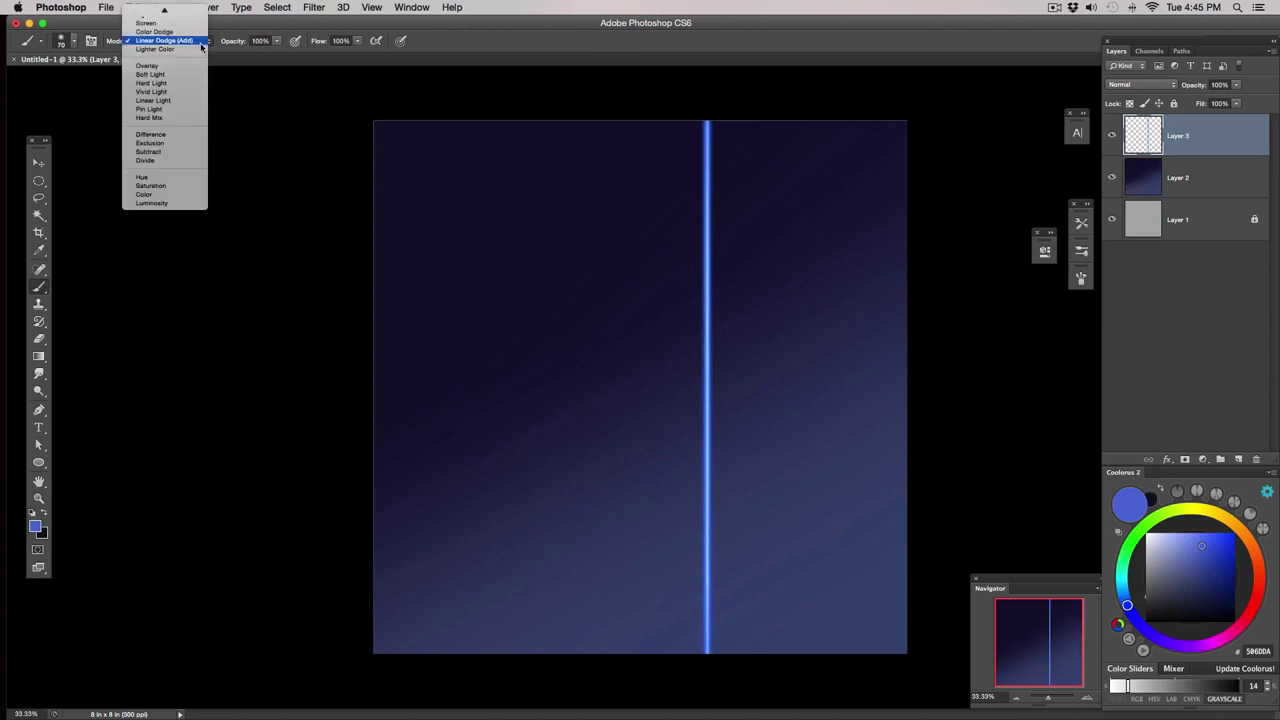
left_click(195, 86)
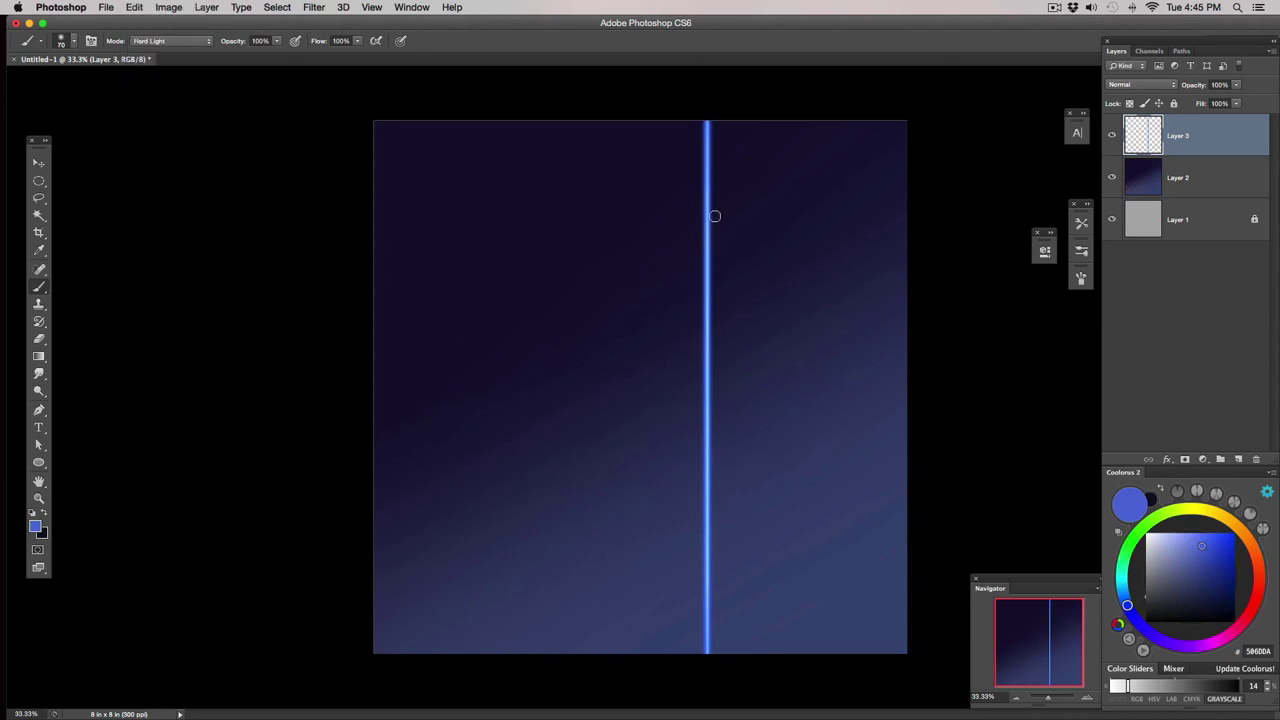
key("bracketright")
key("bracketright")
key("bracketright")
key("bracketright")
key("bracketright")
key("bracketright")
left_click_drag(708, 129, 706, 245)
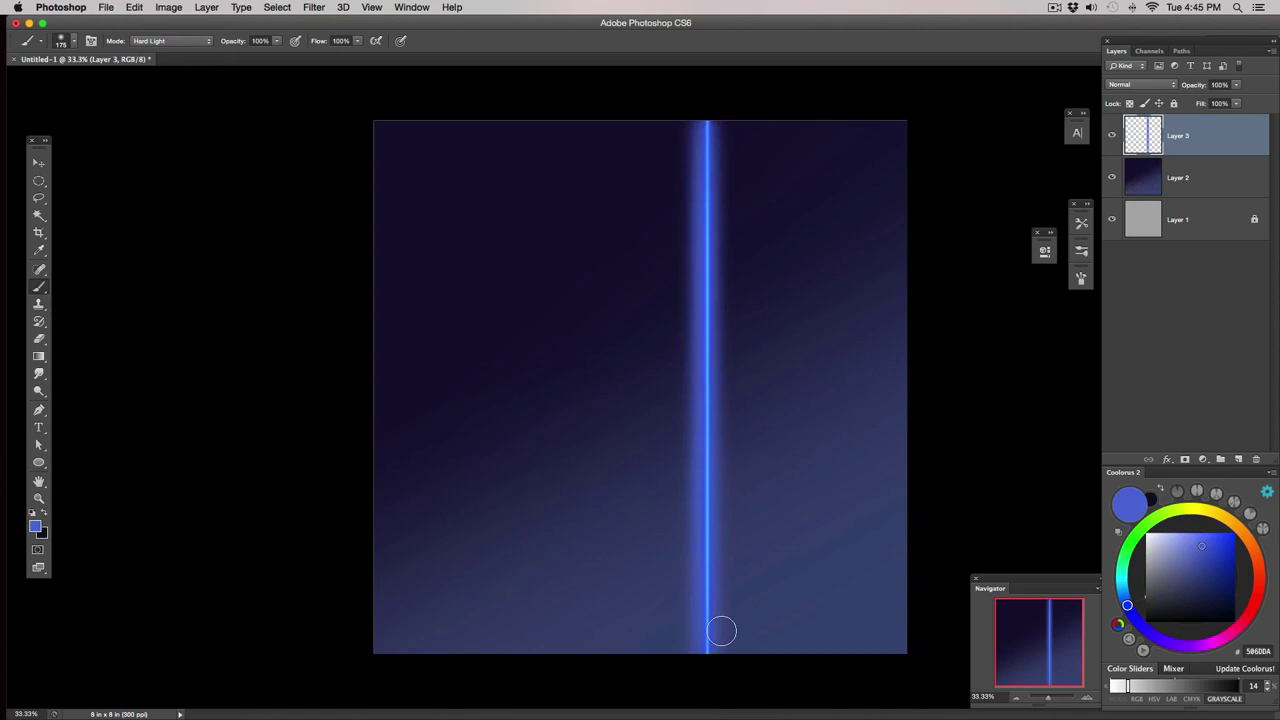
key("ctrl+z")
Paint a soft glow along the full beam with straight 90 px Hard Light strokes, undoing the last two passes.
key("bracketleft")
key("bracketleft")
key("bracketleft")
key("bracketleft")
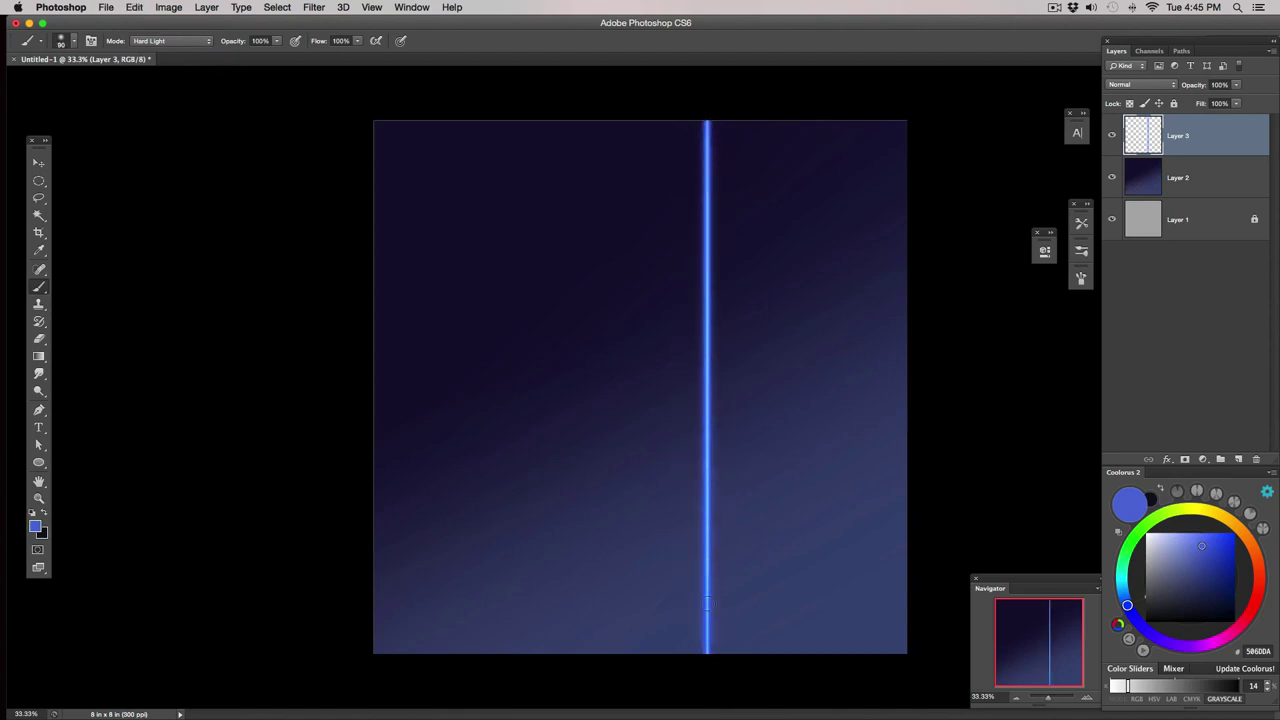
left_click_drag(706, 113, 703, 501)
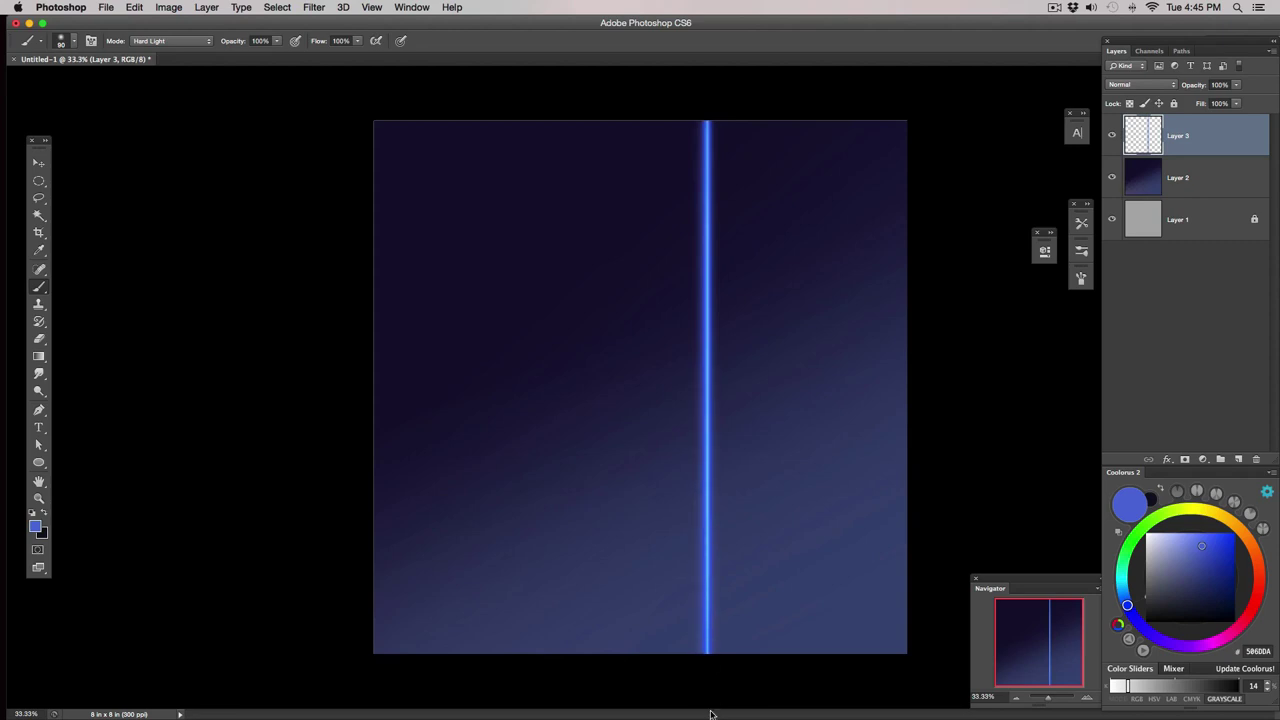
left_click_drag(709, 136, 709, 686)
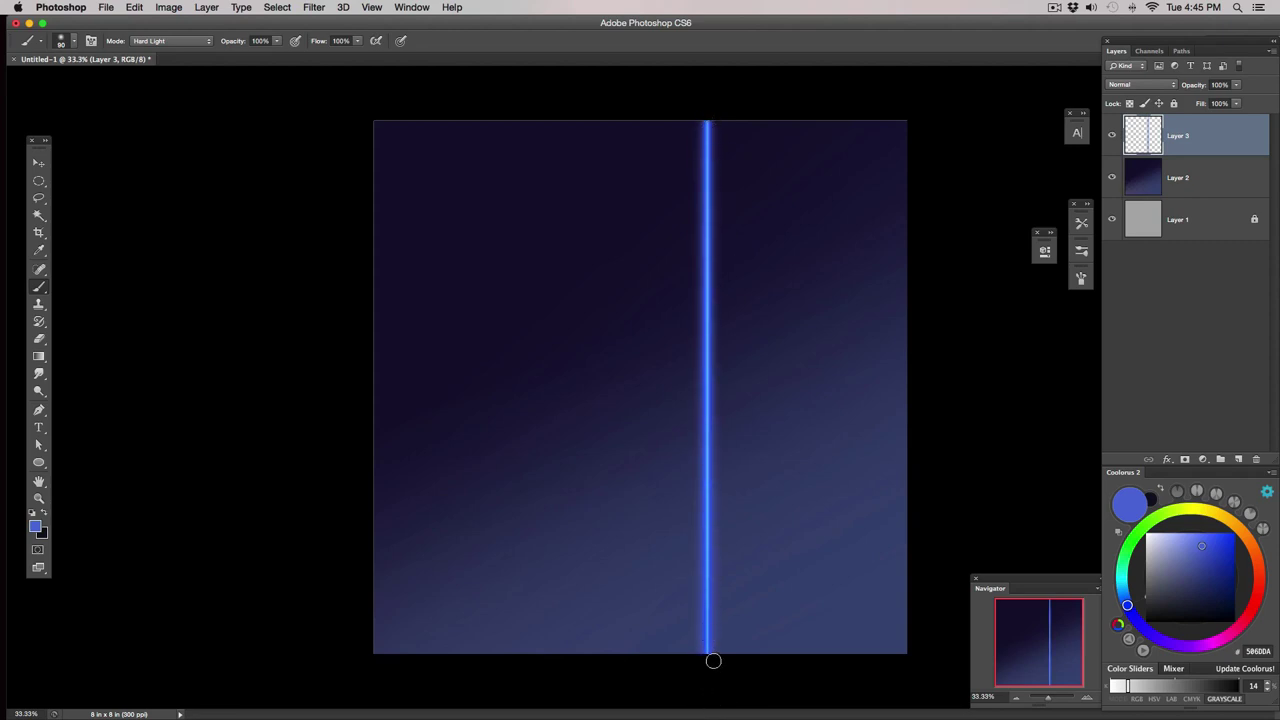
key("super+alt+z")
key("super+alt+z")
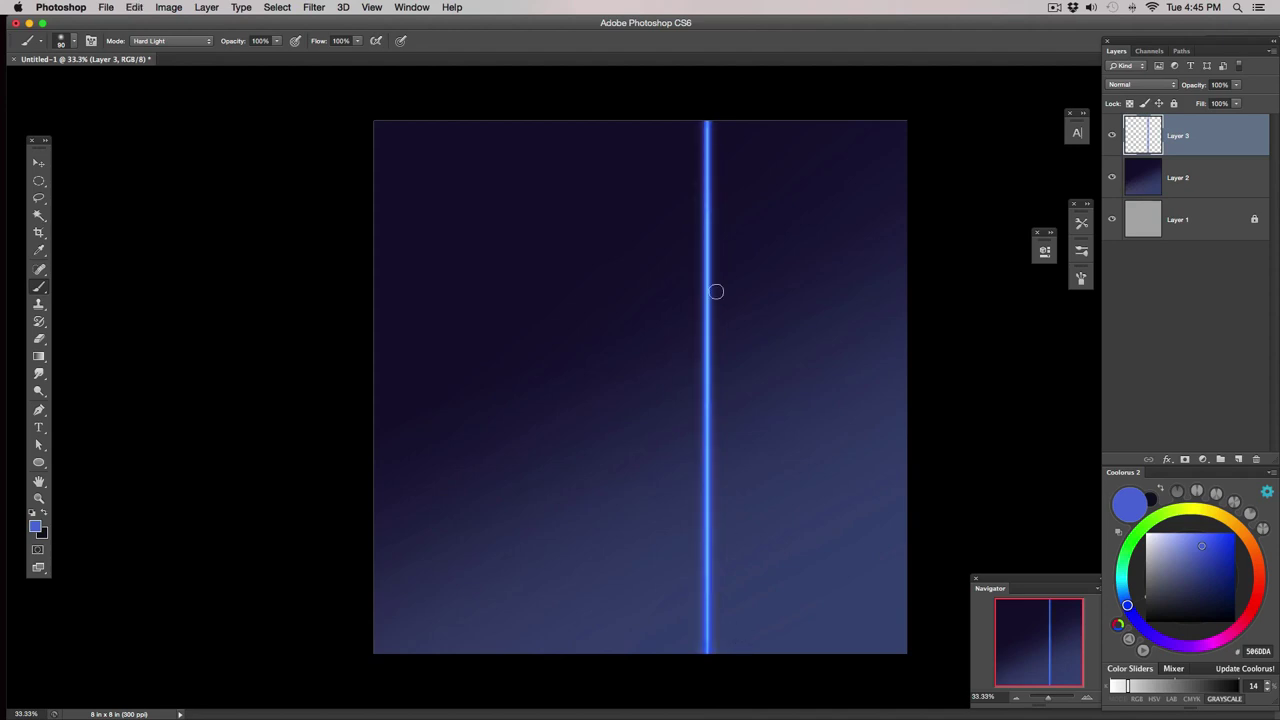
Switch to the hard round brush preset, reduce it to 40 px, and undo a test stroke beside the beam.
left_click(1081, 252)
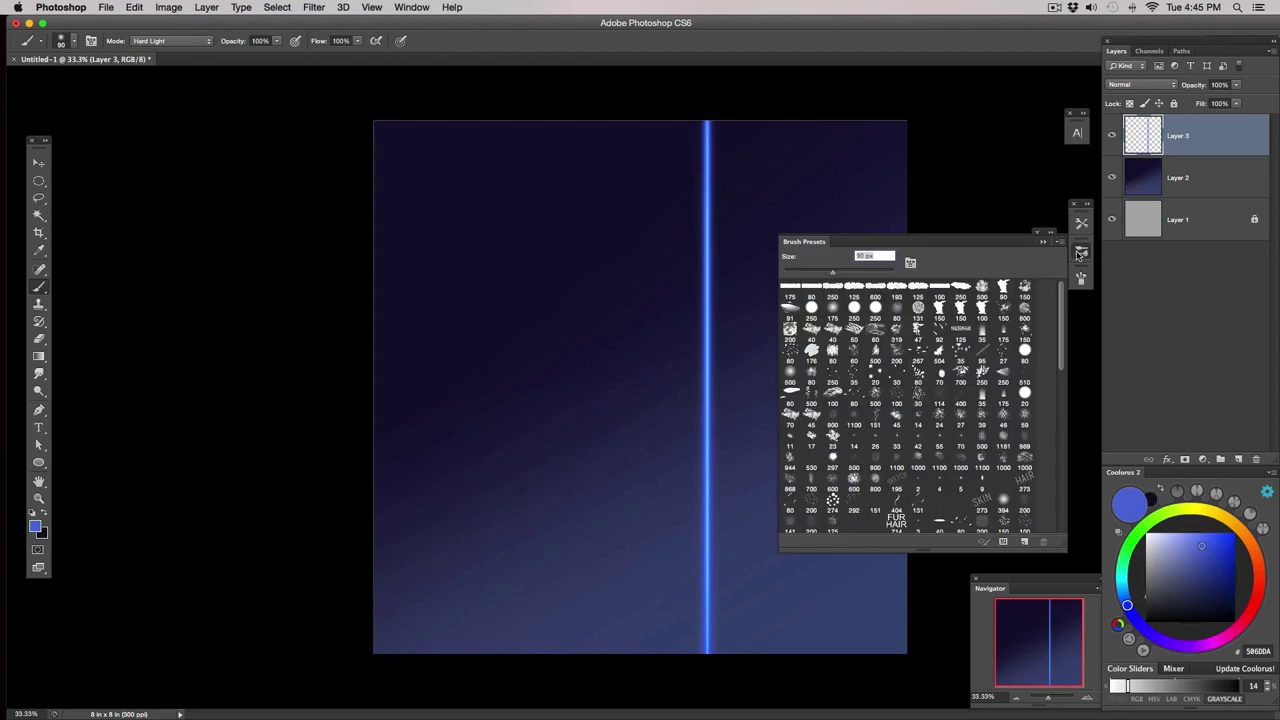
left_click(813, 309)
left_click(1044, 241)
key("bracketleft")
key("bracketleft")
key("bracketleft")
key("bracketleft")
key("bracketleft")
key("bracketleft")
key("bracketleft")
key("bracketleft")
key("bracketleft")
key("bracketleft")
key("bracketleft")
key("bracketleft")
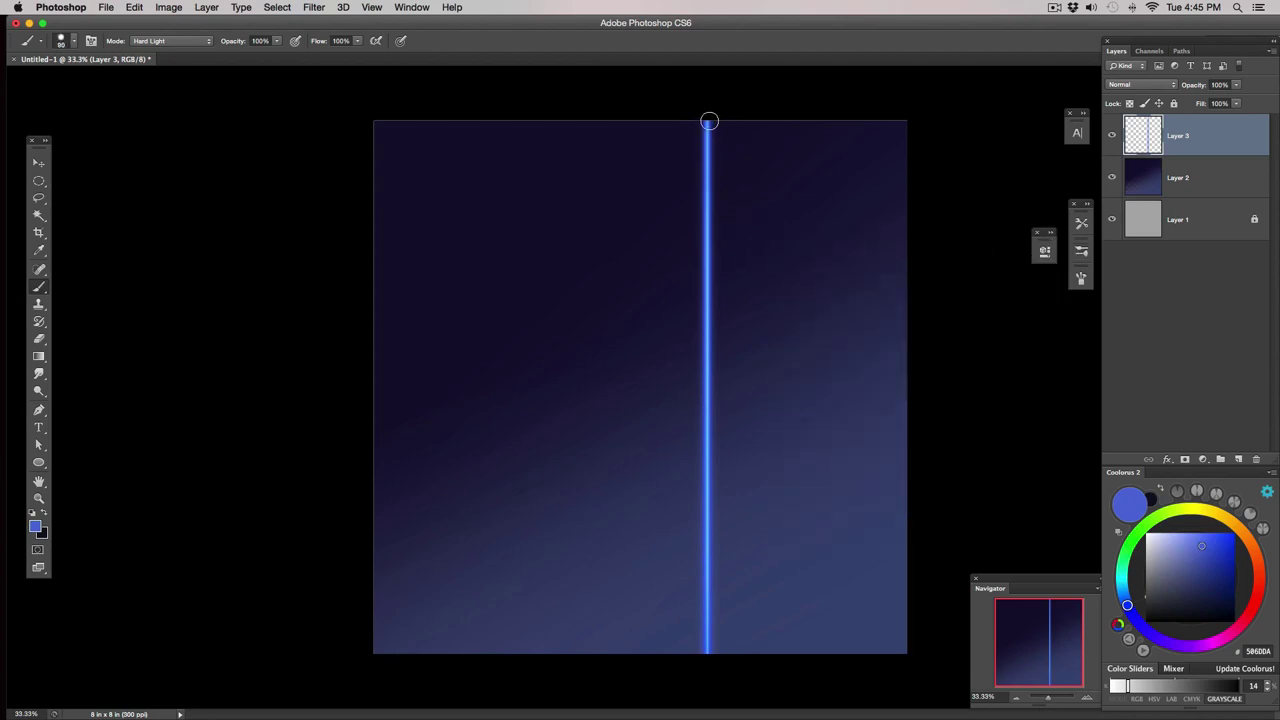
mouse_move(763, 184)
left_mouse_down()
mouse_move(764, 252)
mouse_move(751, 406)
left_mouse_up()
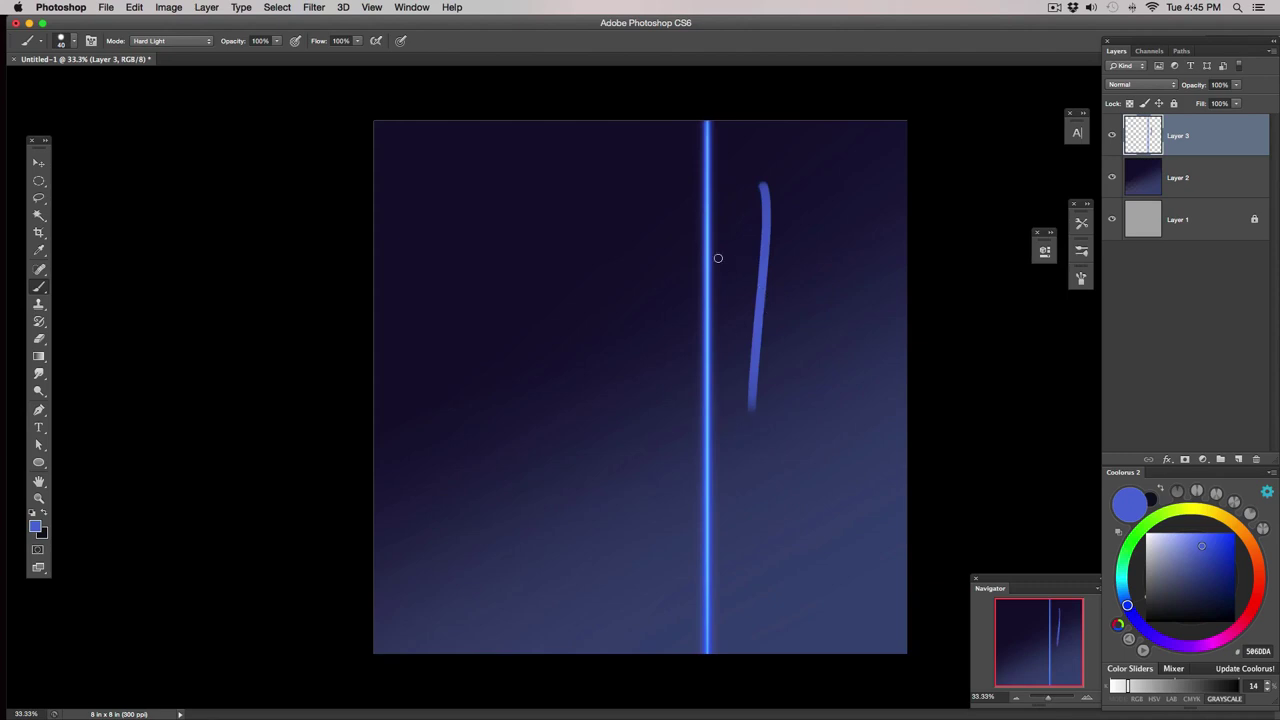
key("super+z")
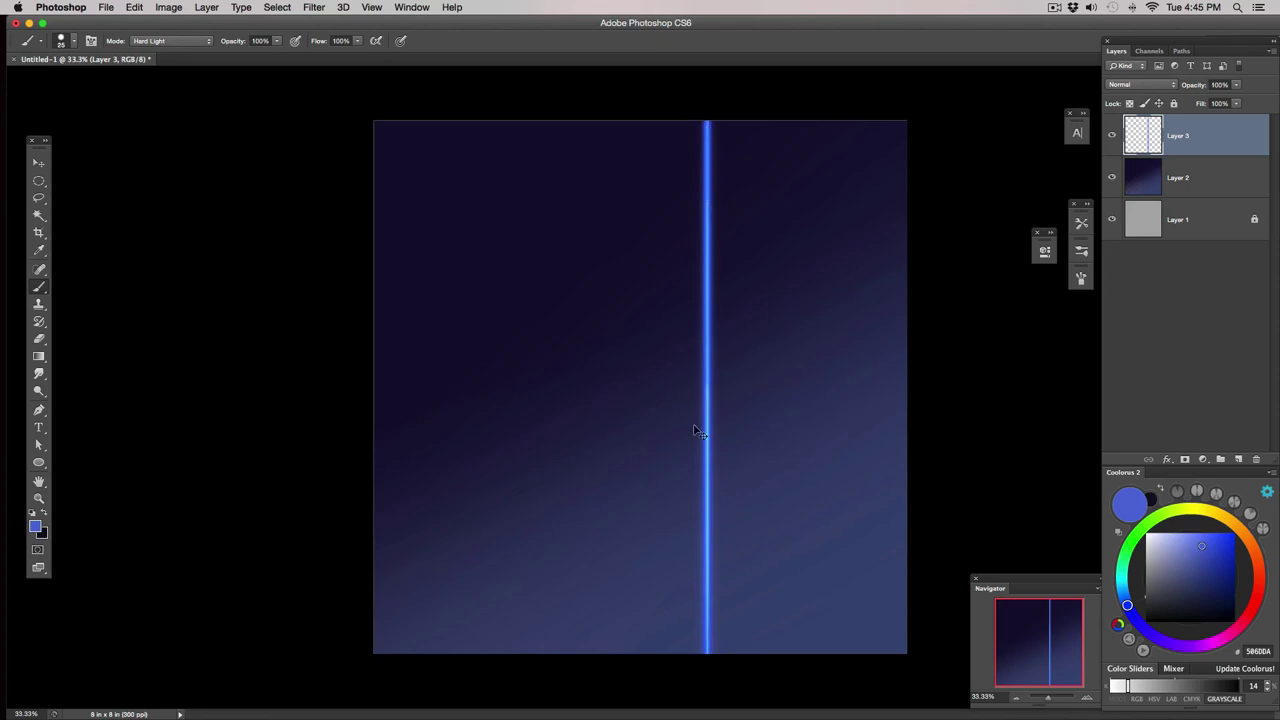
Paint a bright core down the beam's center with a straight 20 px Linear Dodge (Add) stroke, undoing the first attempt.
left_click(195, 42)
mouse_move(182, 12)
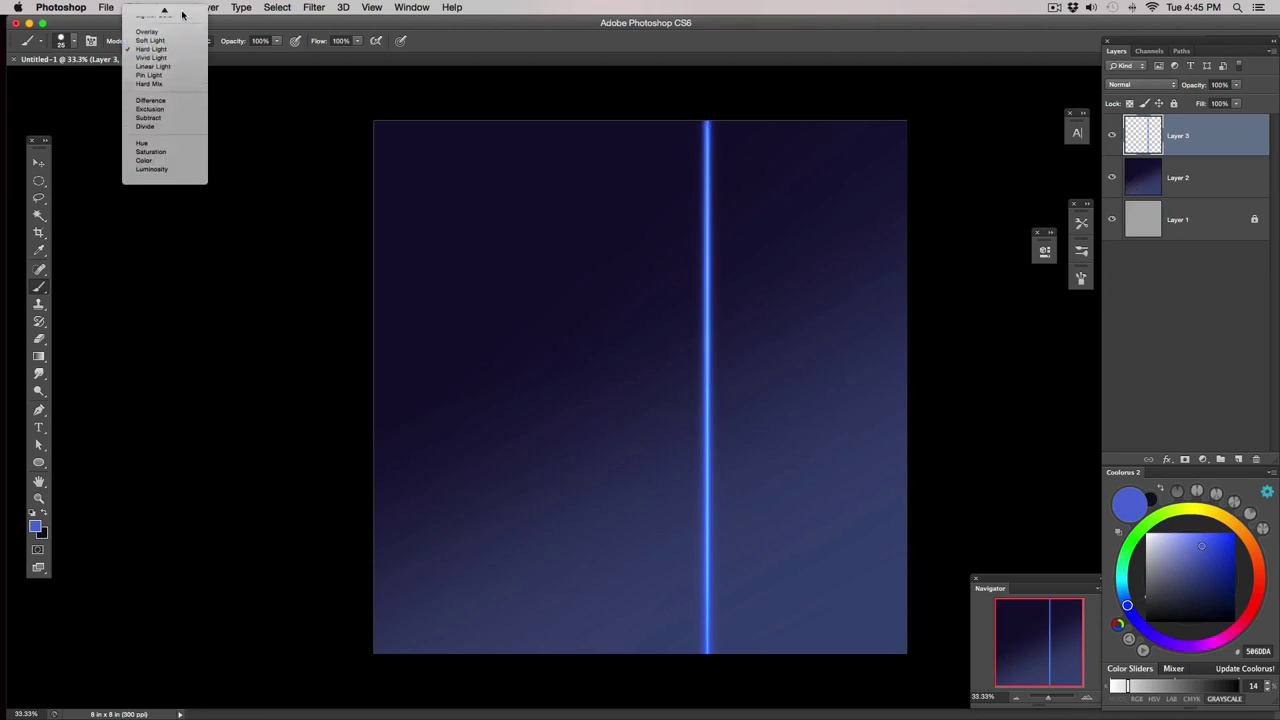
left_click(184, 85)
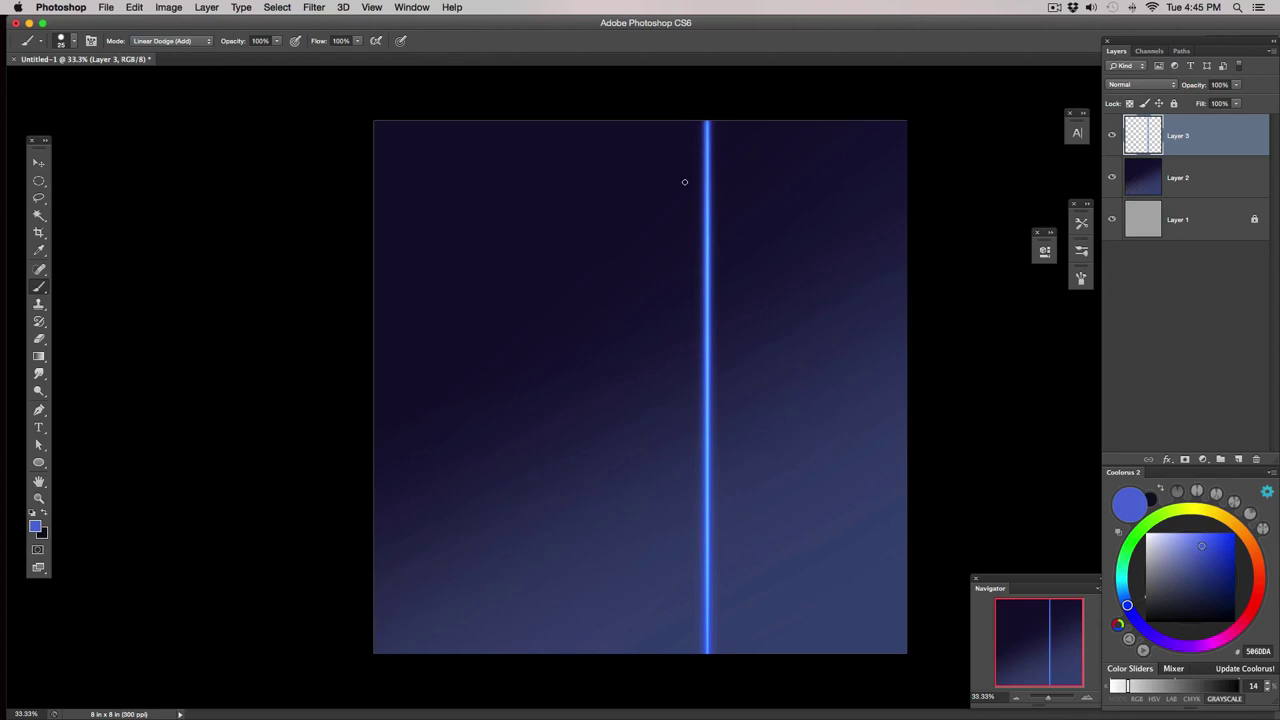
left_click_drag(707, 114, 712, 668)
key("super+z")
left_click_drag(707, 124, 706, 663)
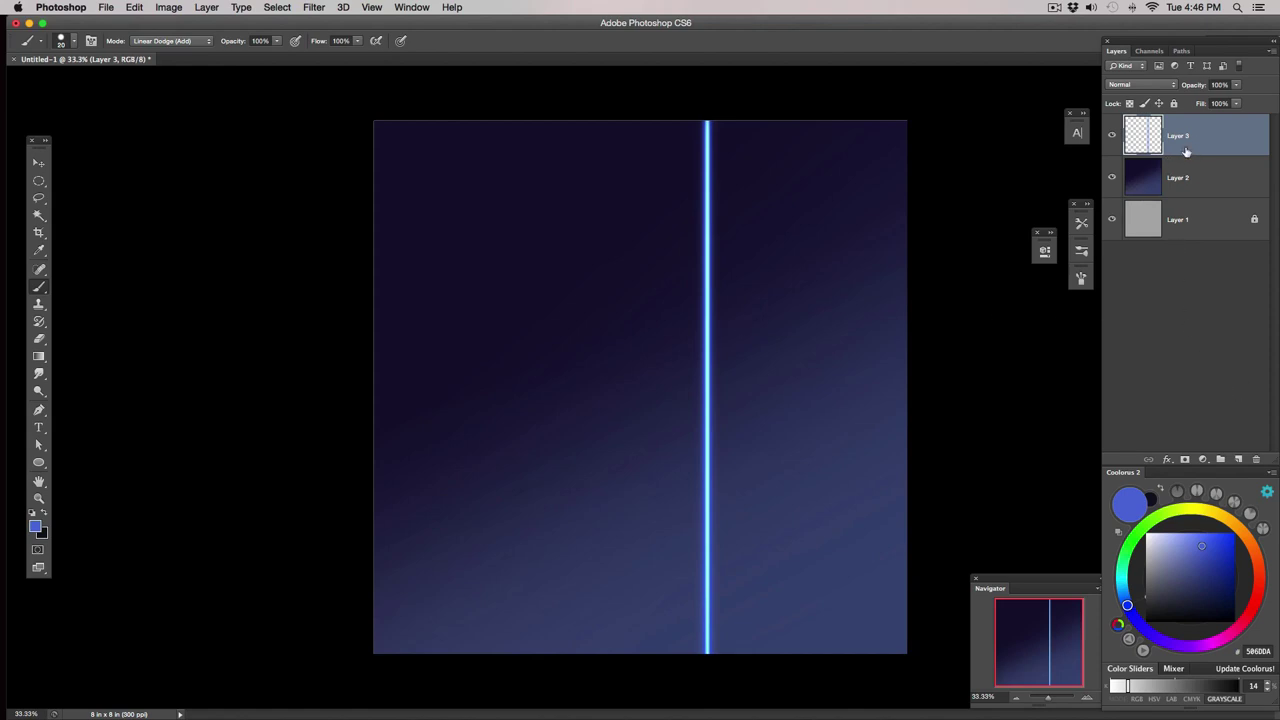
Duplicate the beam layer, Layer 3, four times to intensify the glow, comparing with and without the first copy.
left_click(208, 10)
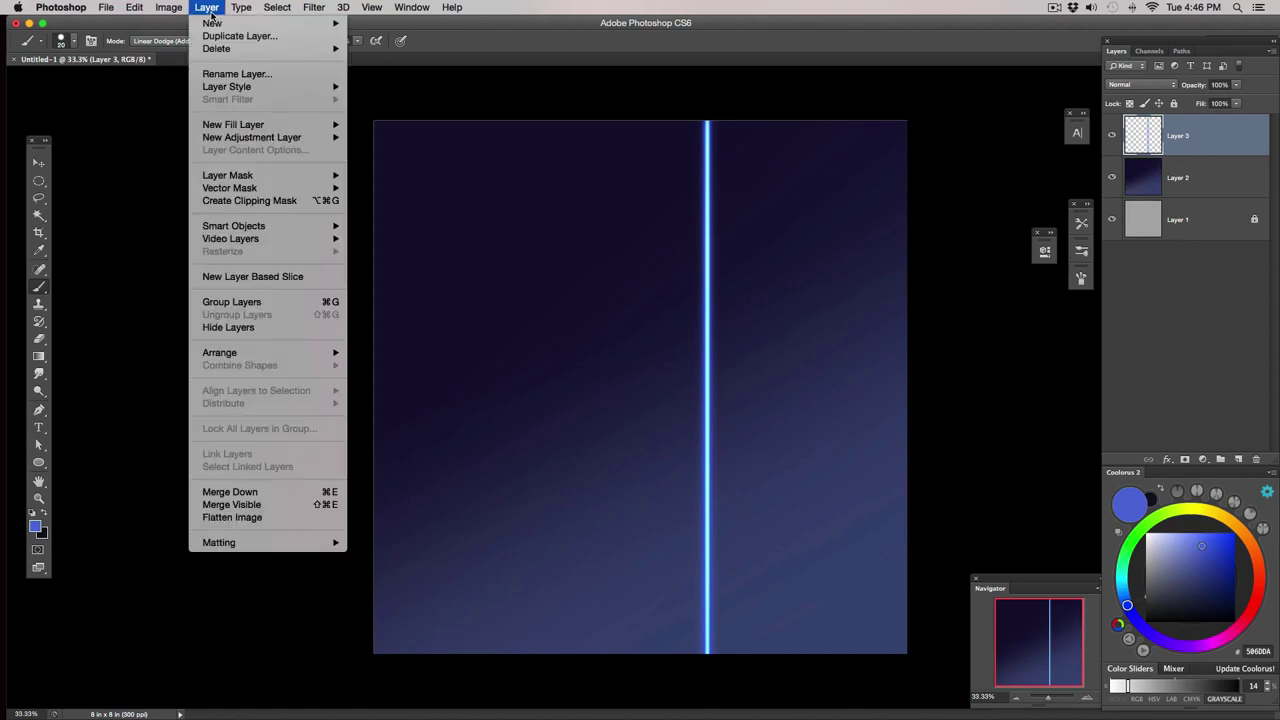
left_click(232, 36)
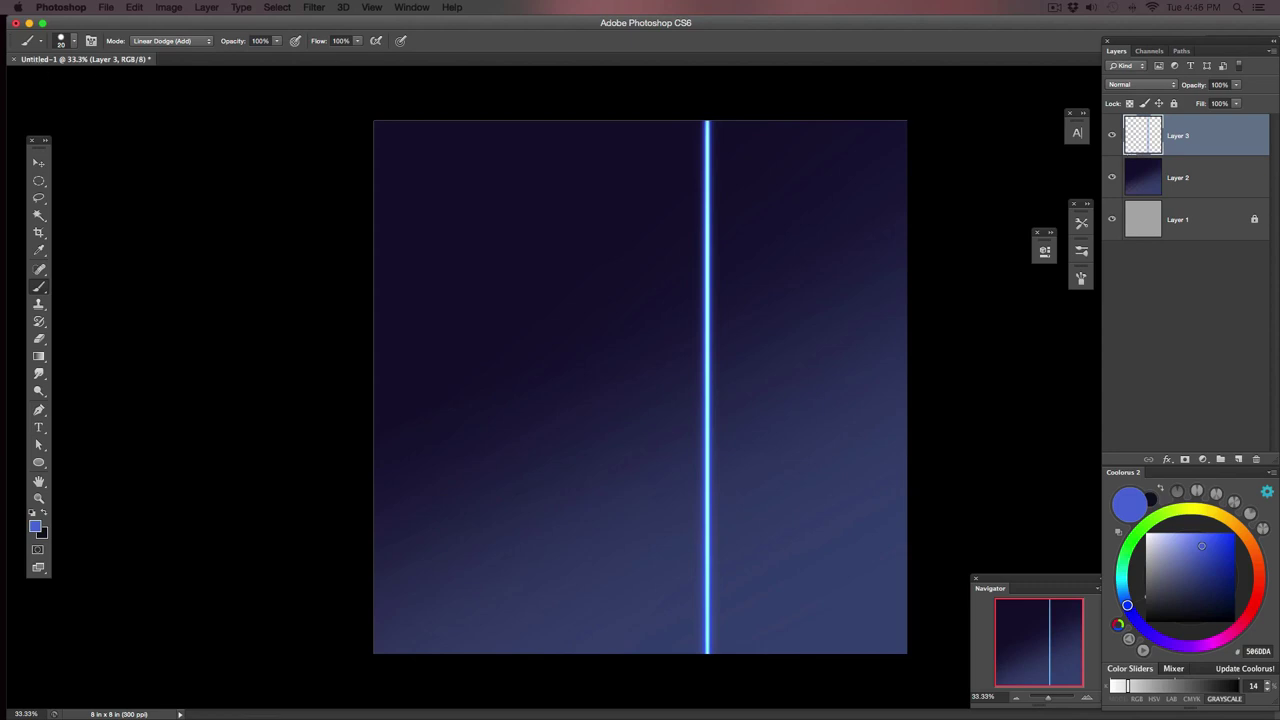
left_click_drag(0, 590, 497, 343)
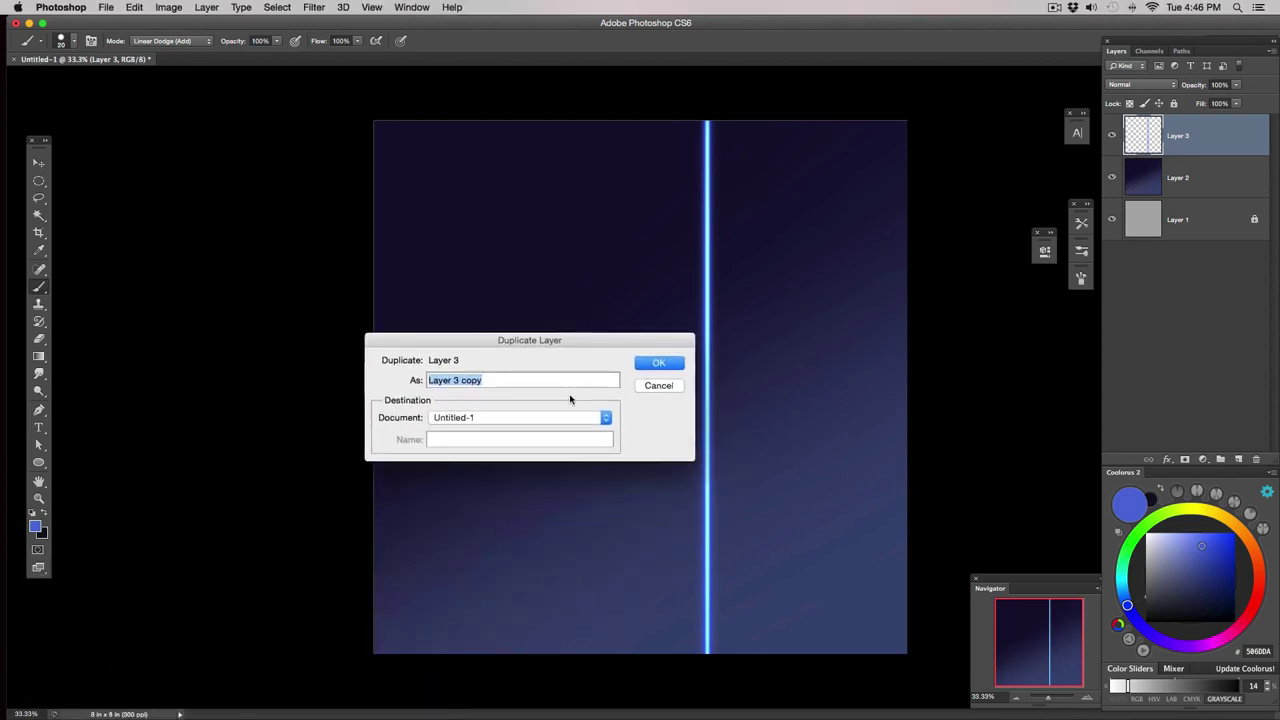
left_click(652, 366)
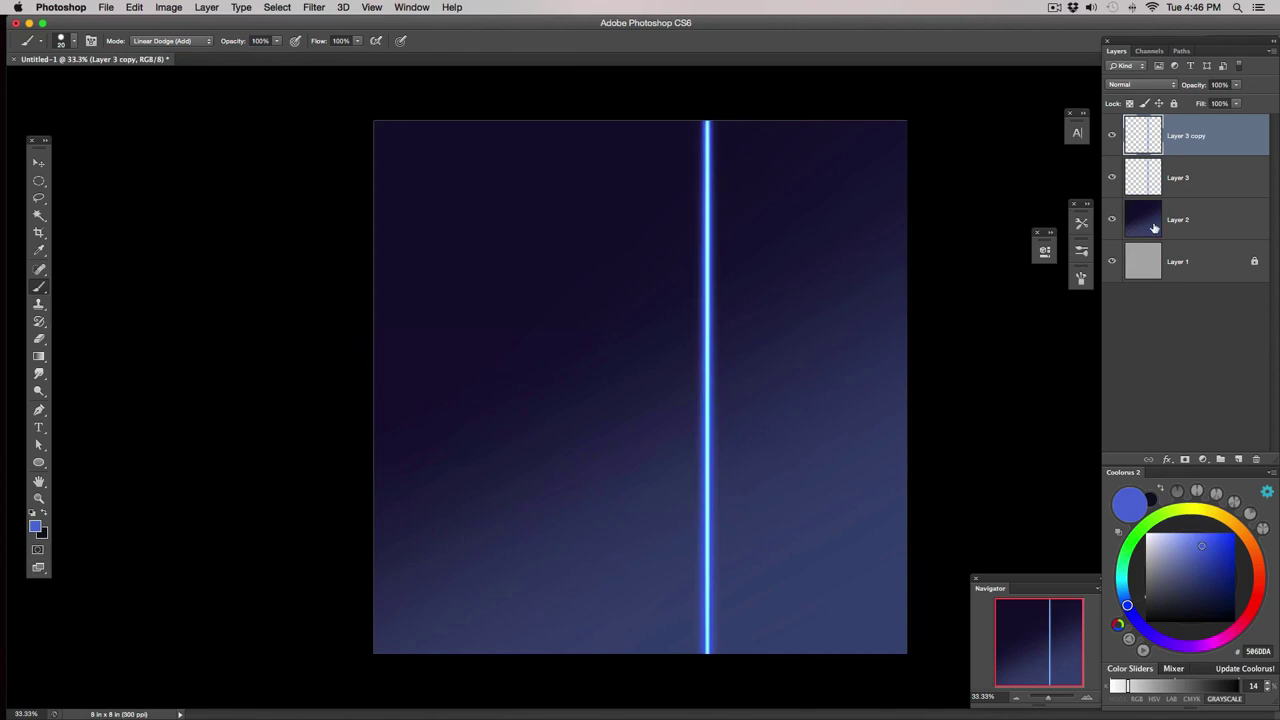
key("super+z")
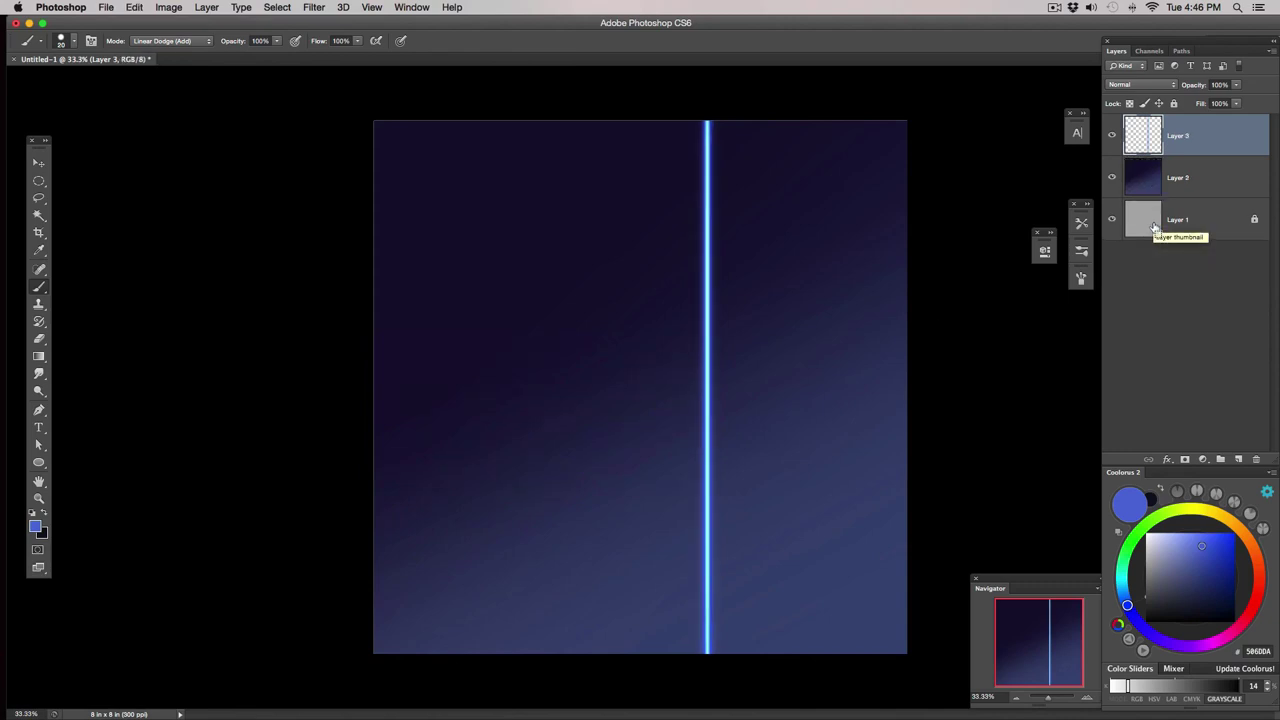
key("super+z")
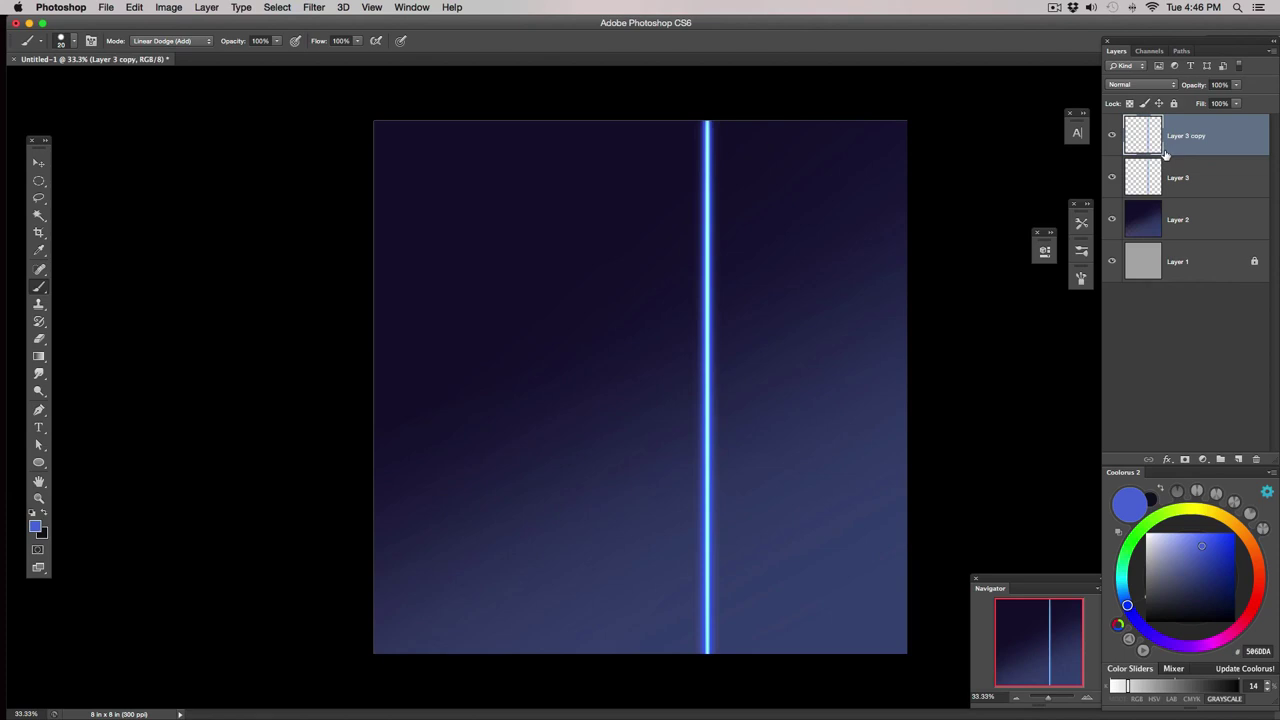
key("super+j")
key("super+j")
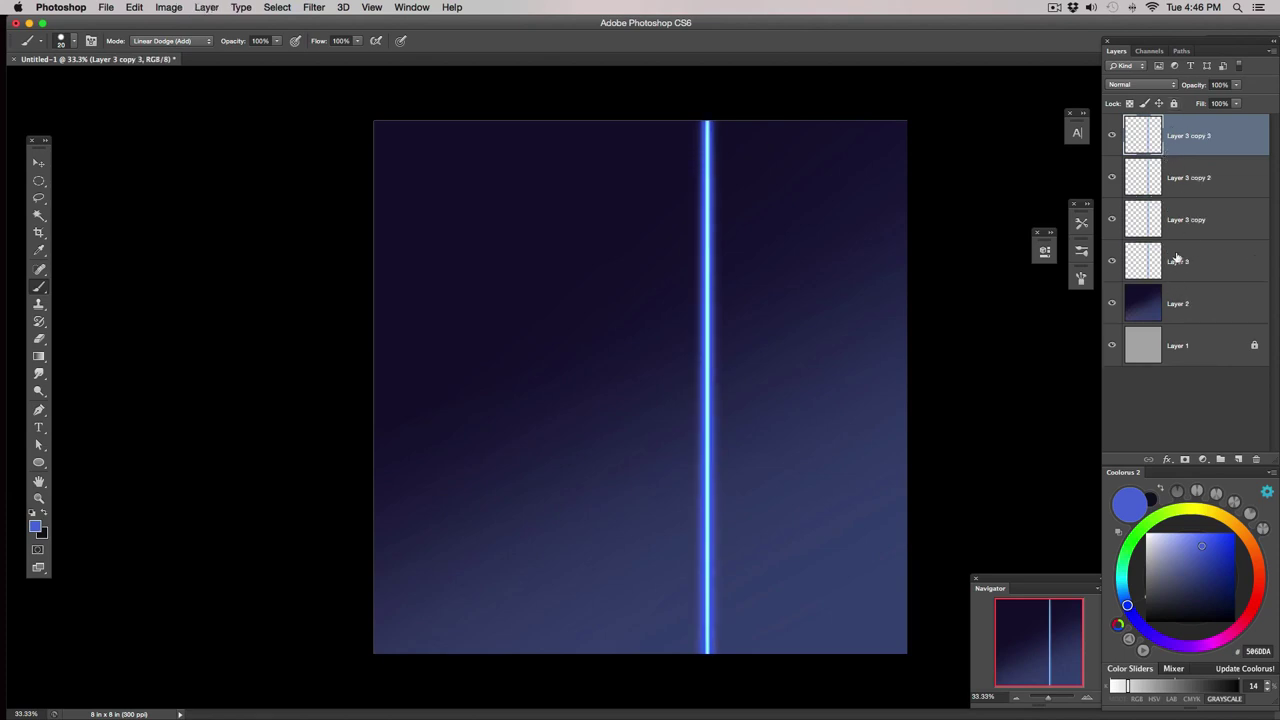
key("super+j")
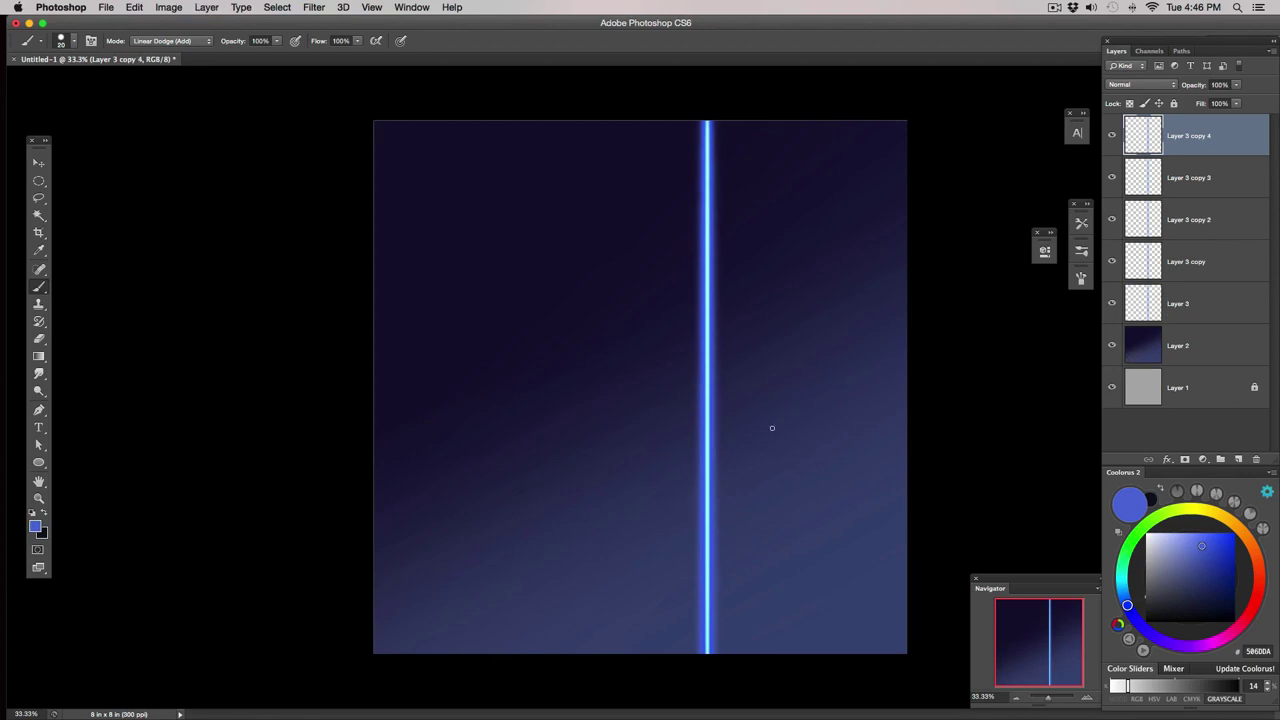
Move the topmost beam copy well left of the original and colorize it pink with hue 326, saturation 76 and slightly lower lightness.
key("v")
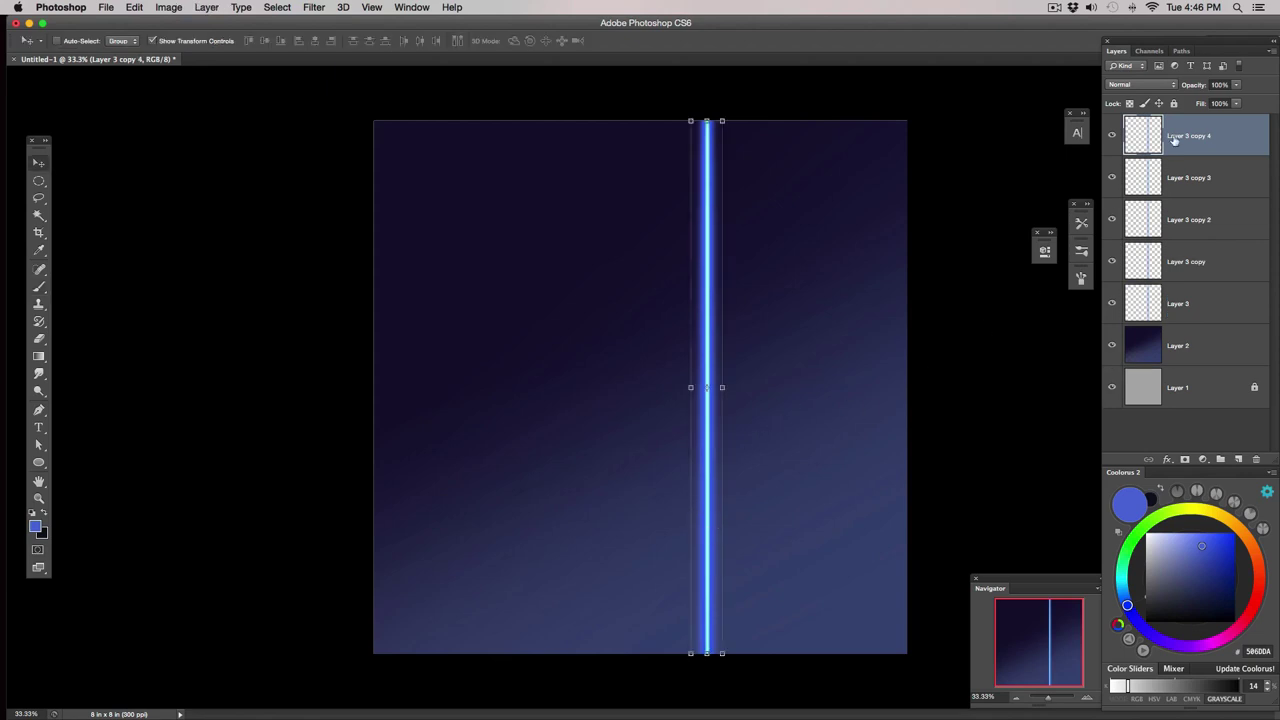
left_click_drag(705, 513, 535, 515)
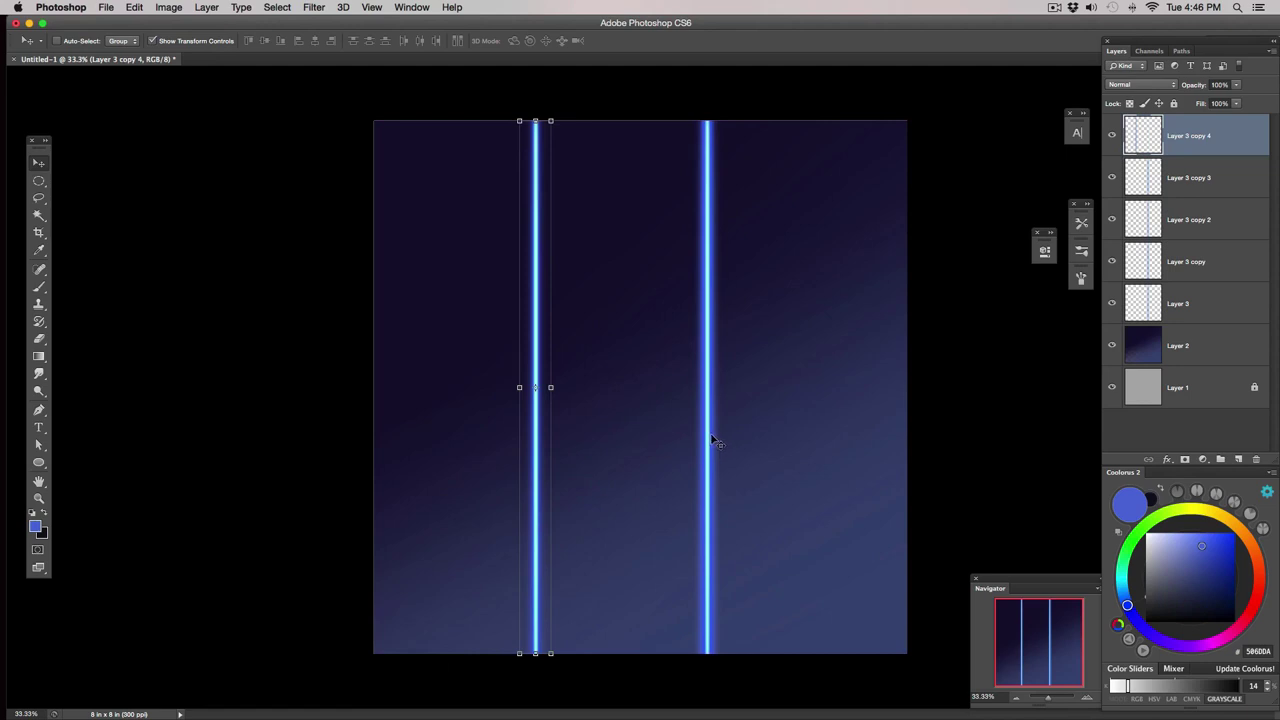
key("super+u")
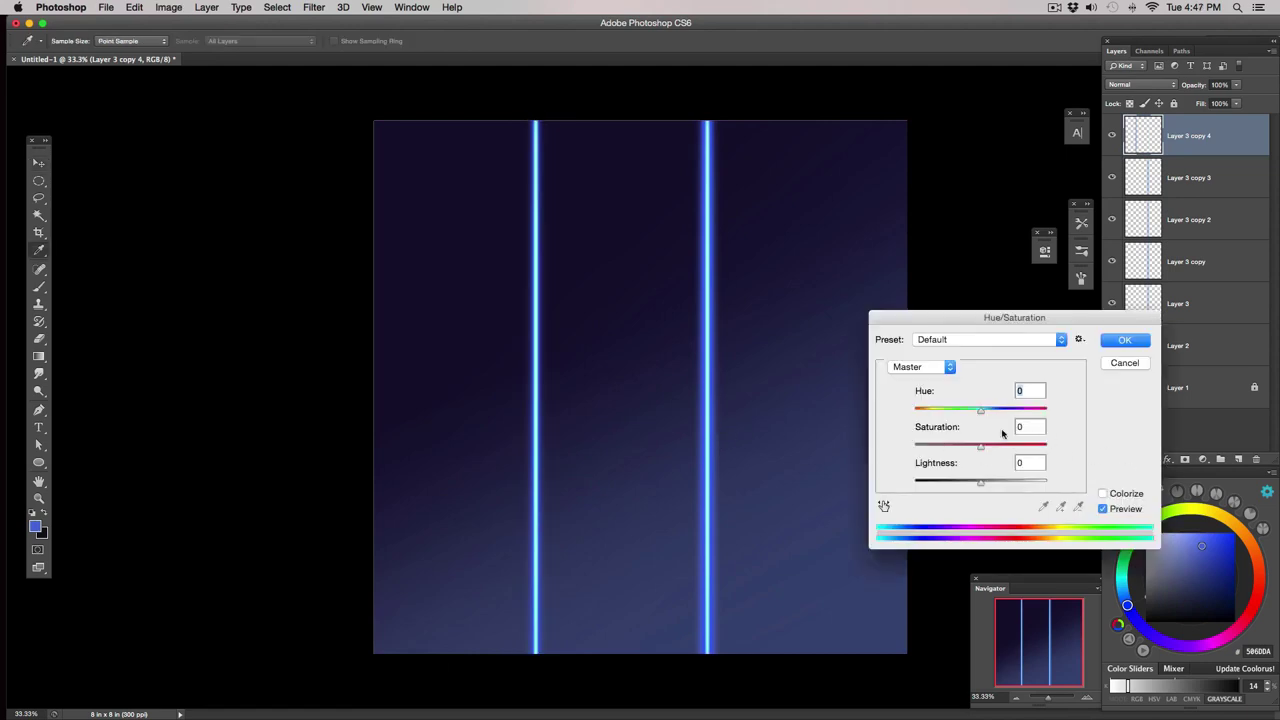
left_click(1103, 493)
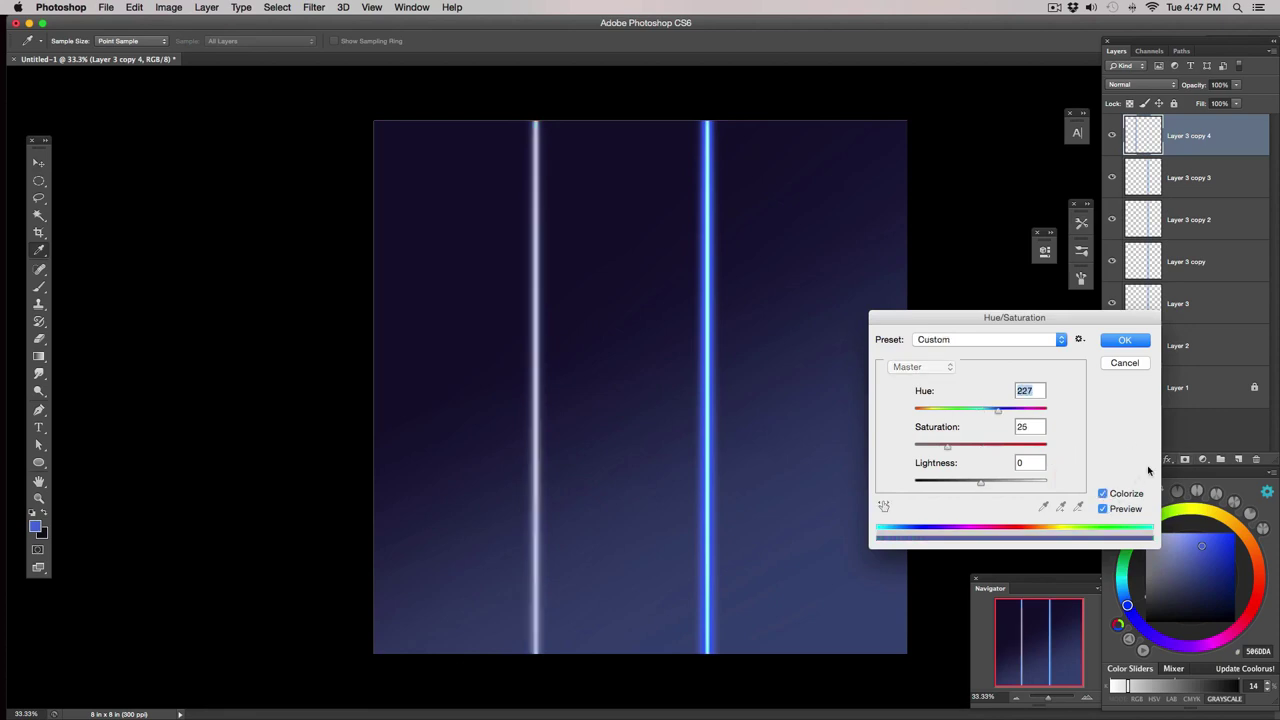
left_click_drag(1000, 413, 1026, 413)
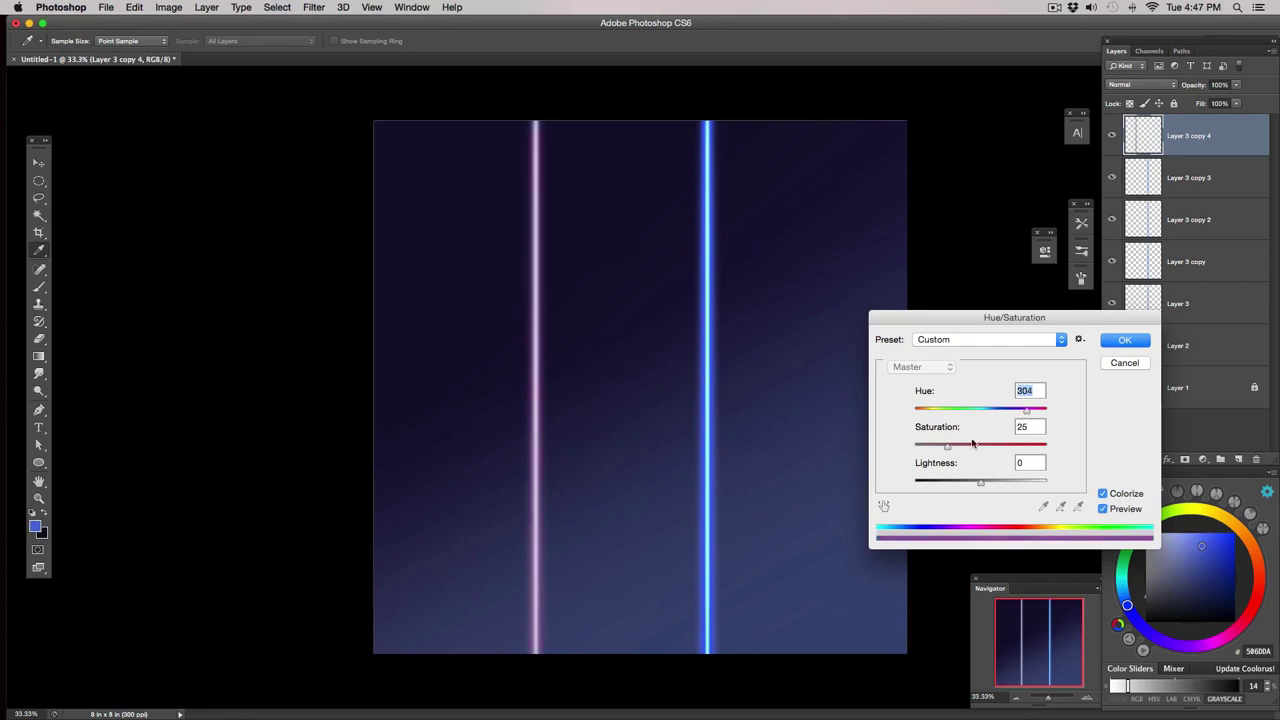
left_click_drag(948, 446, 1034, 418)
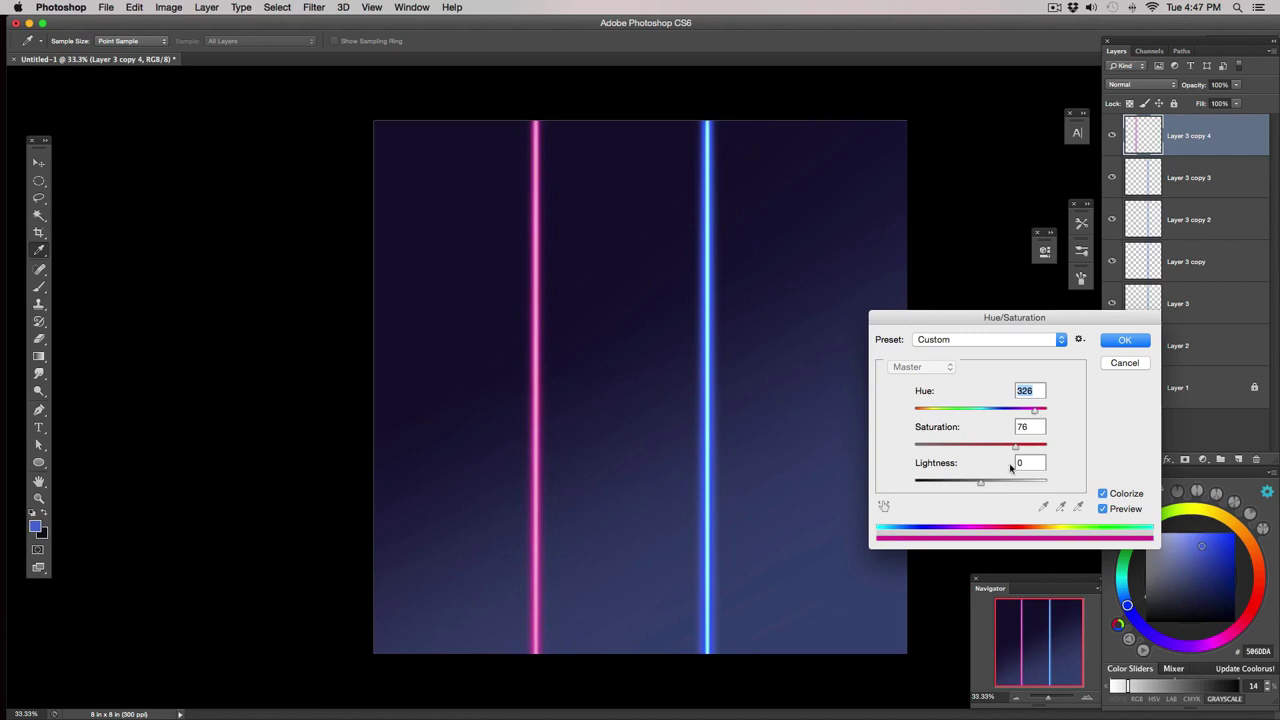
mouse_move(984, 484)
left_mouse_down()
mouse_move(1001, 485)
mouse_move(984, 486)
left_mouse_up()
mouse_move(983, 485)
left_mouse_down()
mouse_move(997, 486)
mouse_move(980, 486)
mouse_move(1018, 449)
mouse_move(978, 486)
left_mouse_up()
left_click(1122, 341)
key("v")
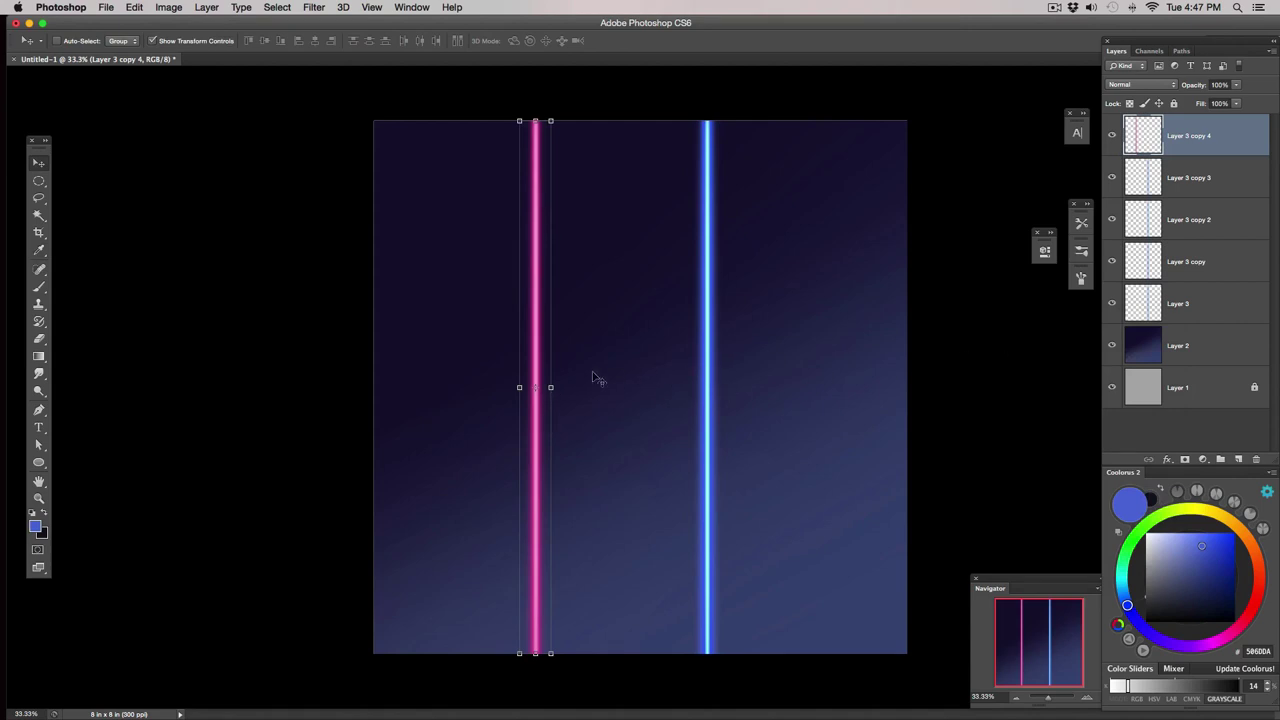
Paint a straight 20 px Linear Dodge (Add) core down the pink beam and duplicate its layer three times.
key("b")
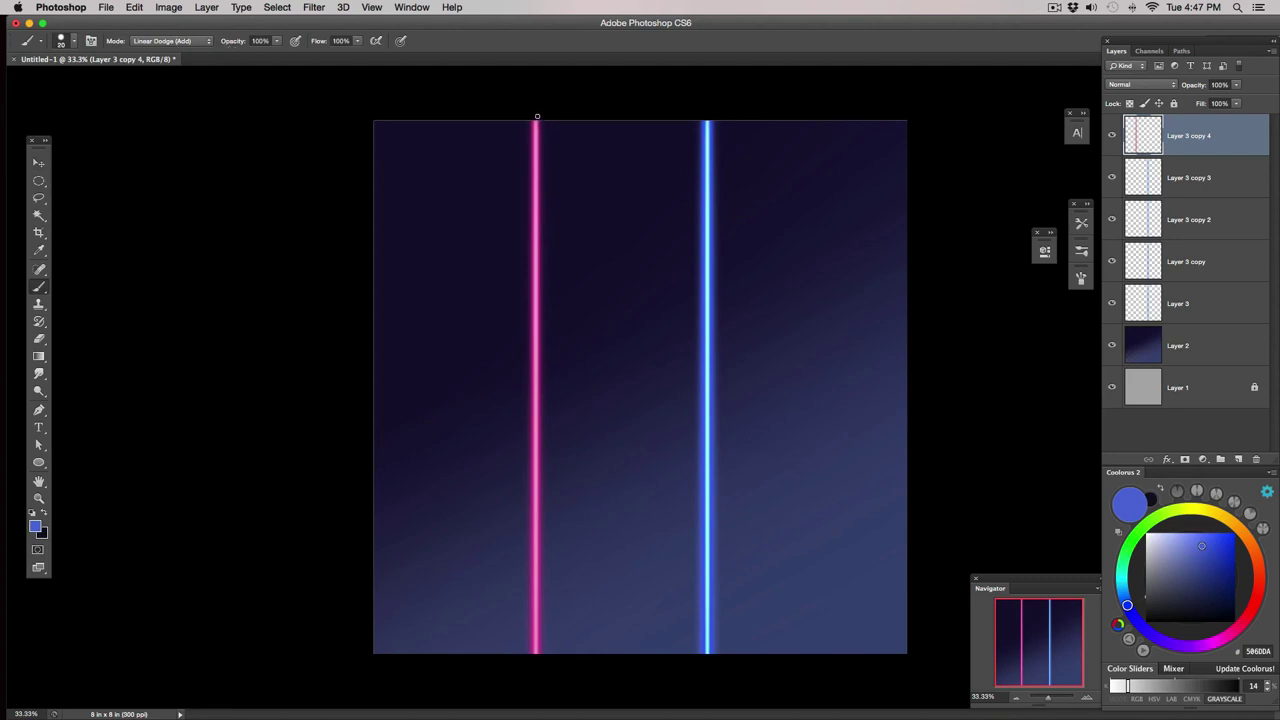
left_click_drag(535, 119, 535, 717)
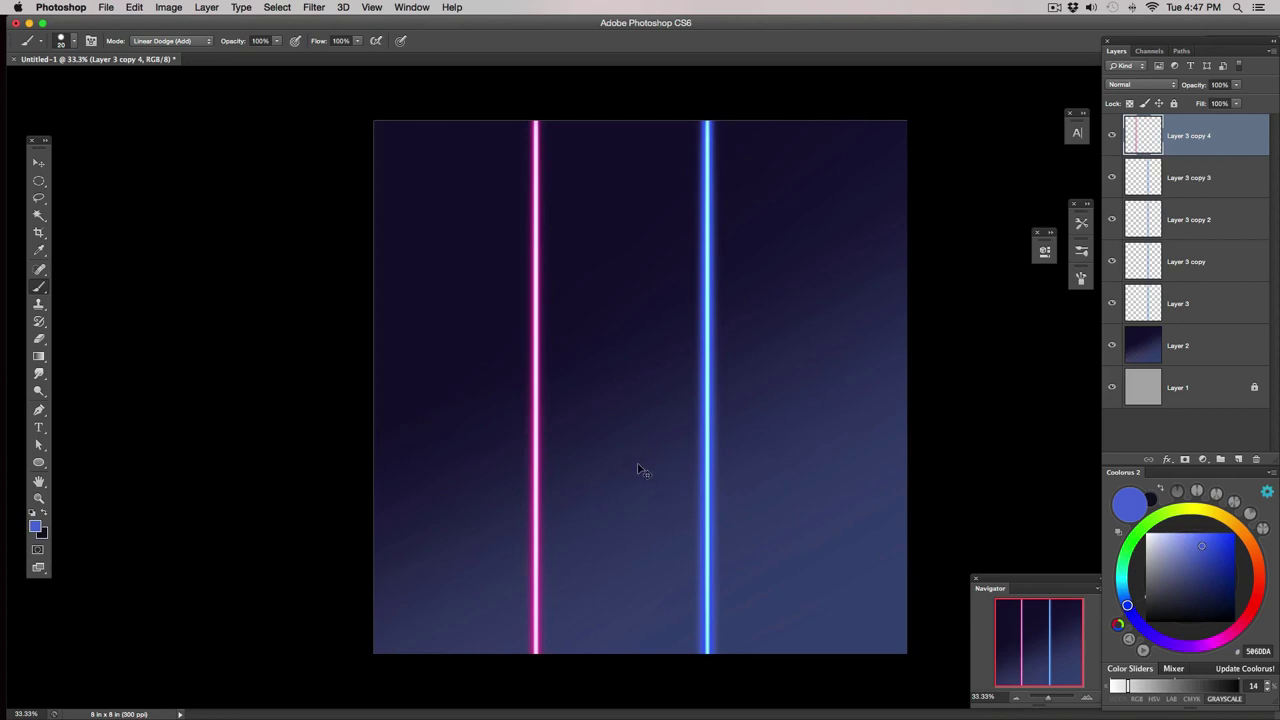
key("super+j")
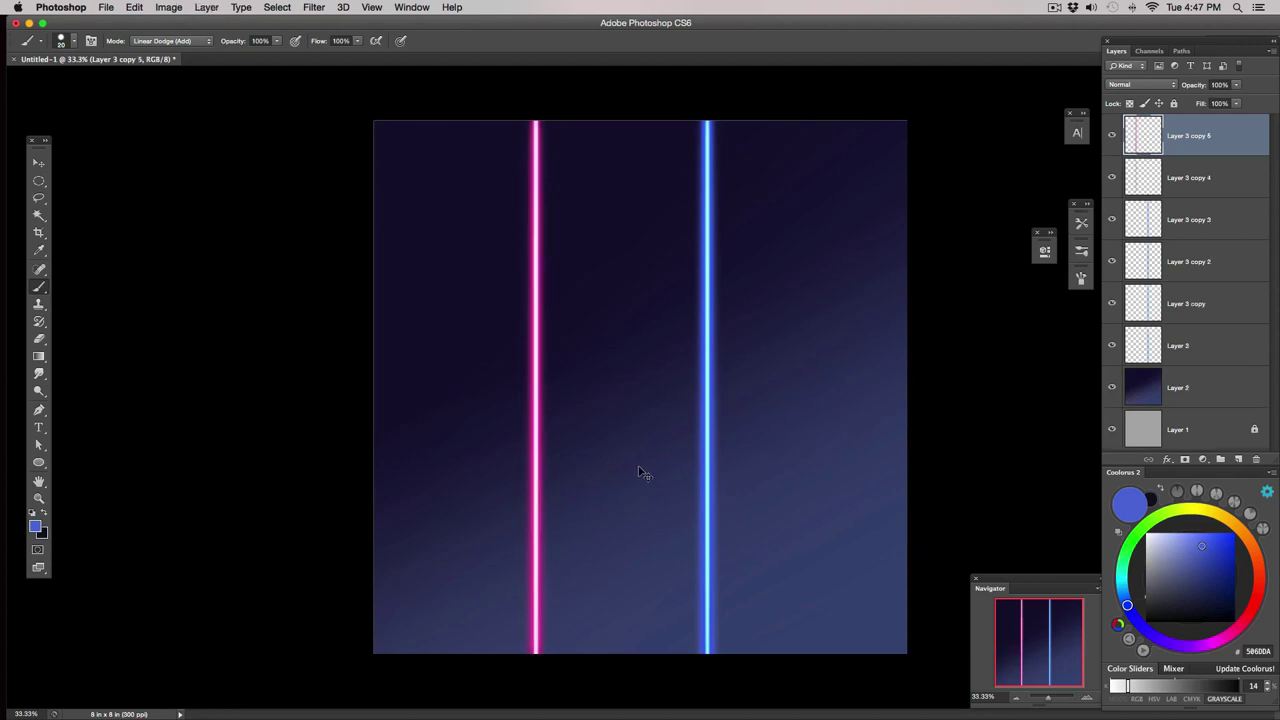
key("super+j")
key("super+j")
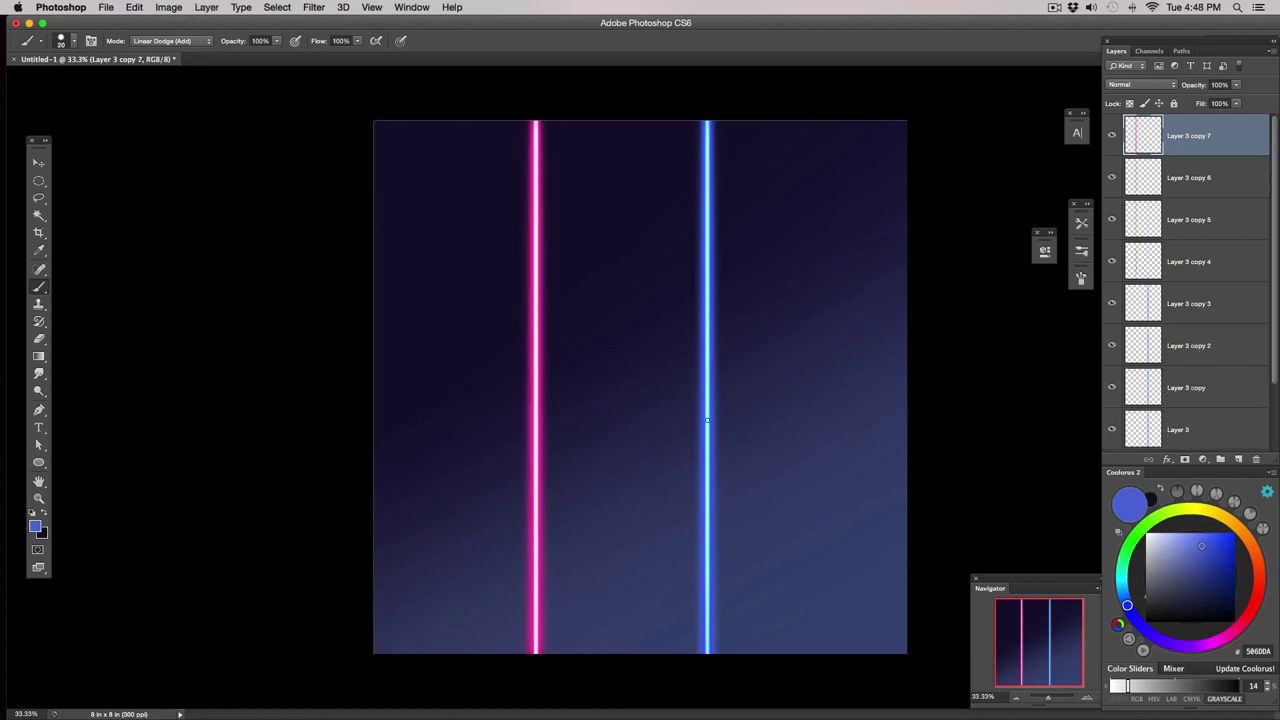
Bring up the reference picture Mouse_Small.jpg to examine its crossing laser beams, put it away and return to the Photoshop canvas.
left_click_drag(0, 400, 752, 118)
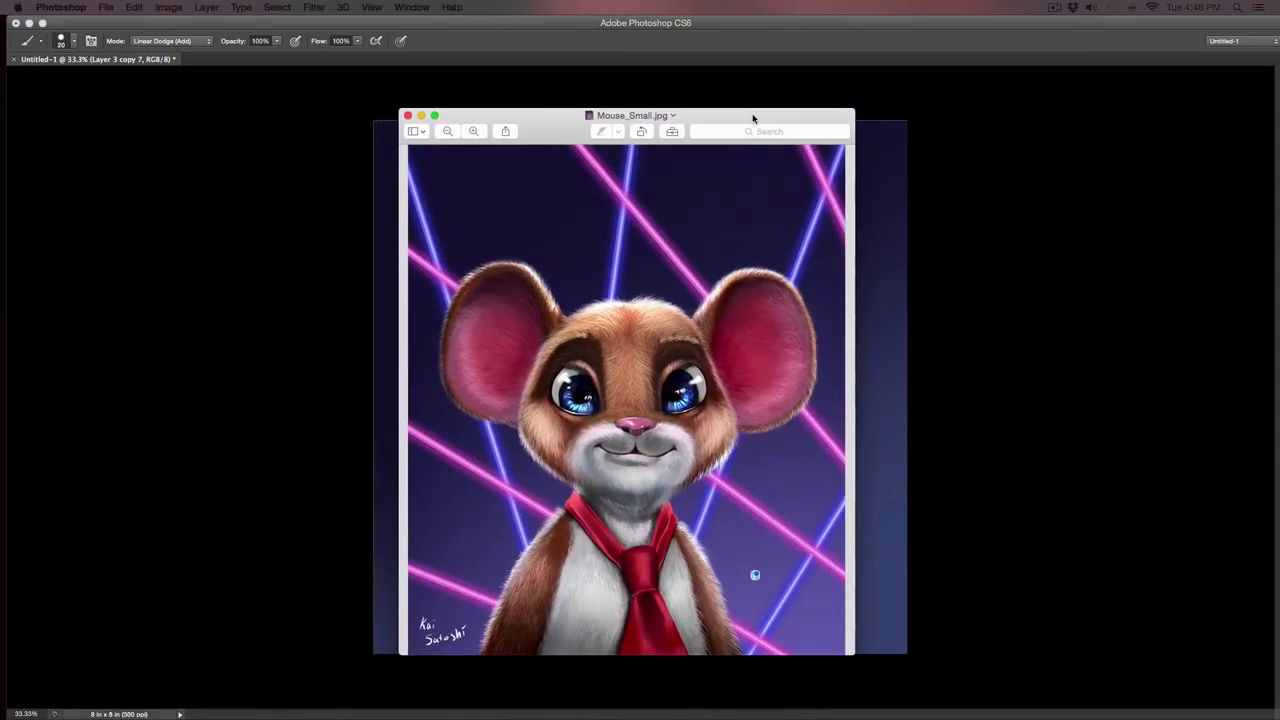
left_click(753, 118)
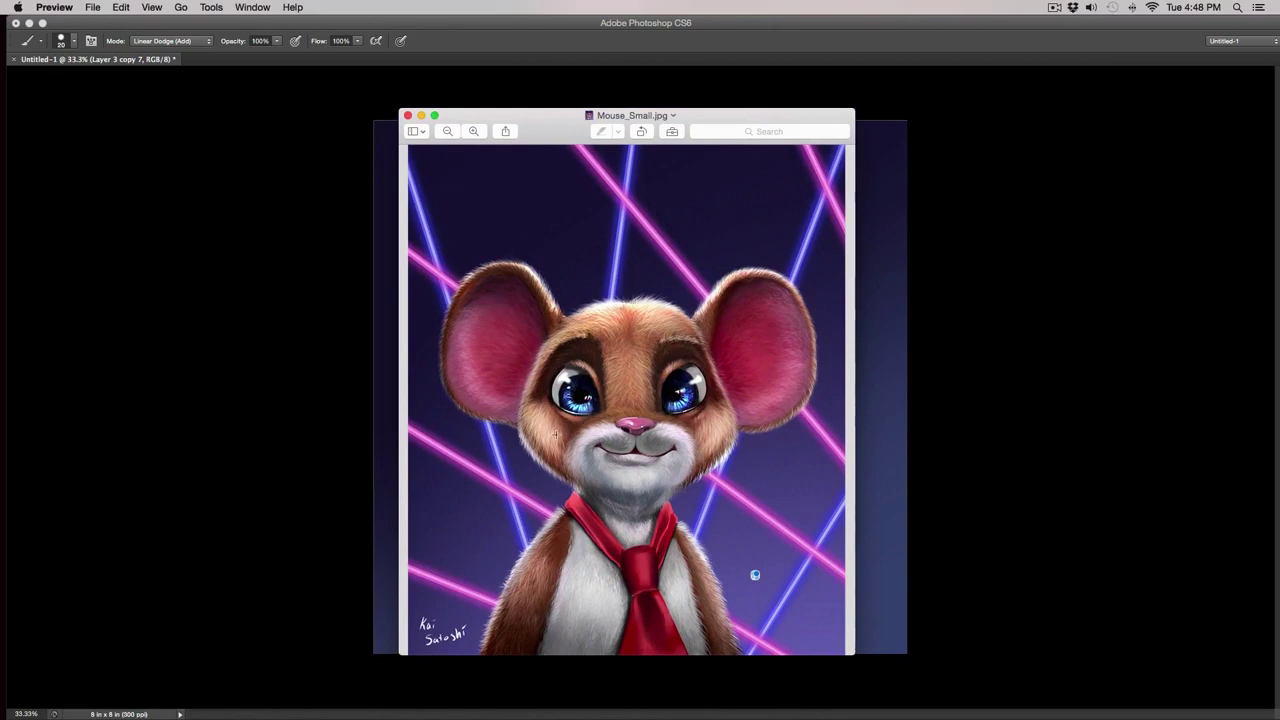
left_click_drag(721, 117, 0, 140)
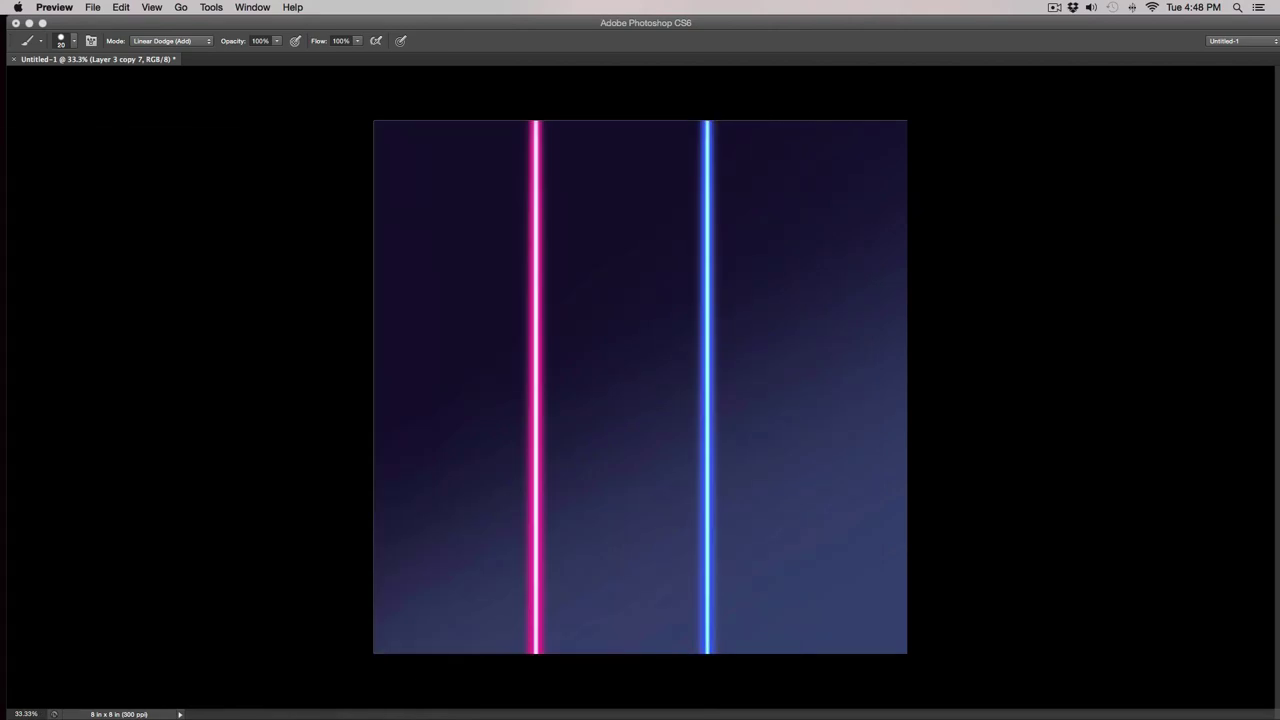
left_click_drag(0, 440, 286, 237)
key("super+w")
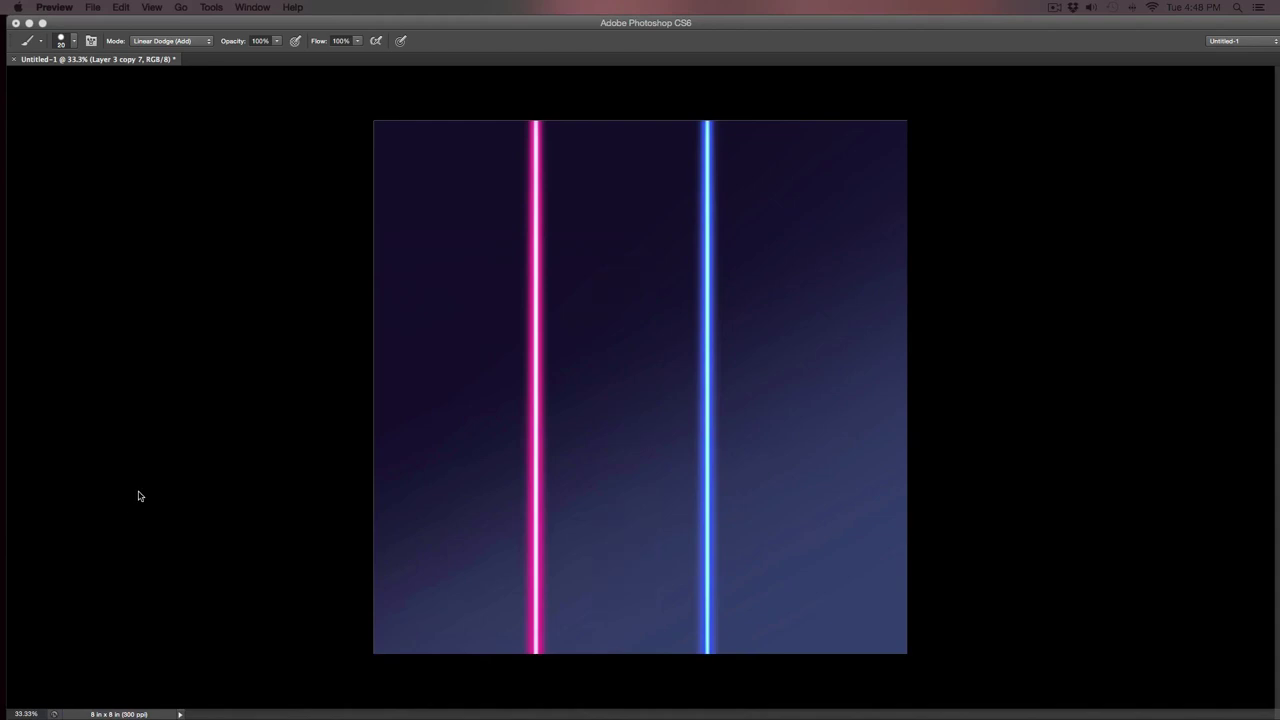
left_click(660, 525)
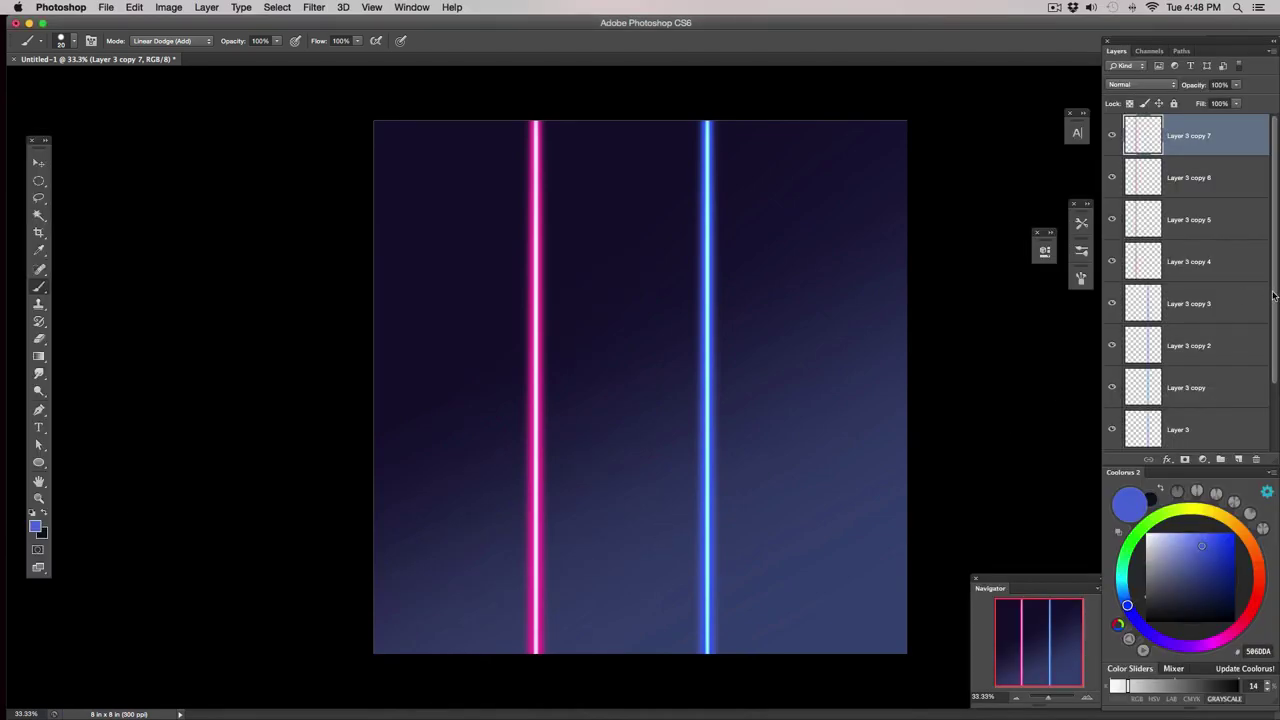
Hide Layer 3 and Layer 3 copy 4 to keep one blue and one pink beam in reserve.
left_click_drag(1274, 295, 1273, 336)
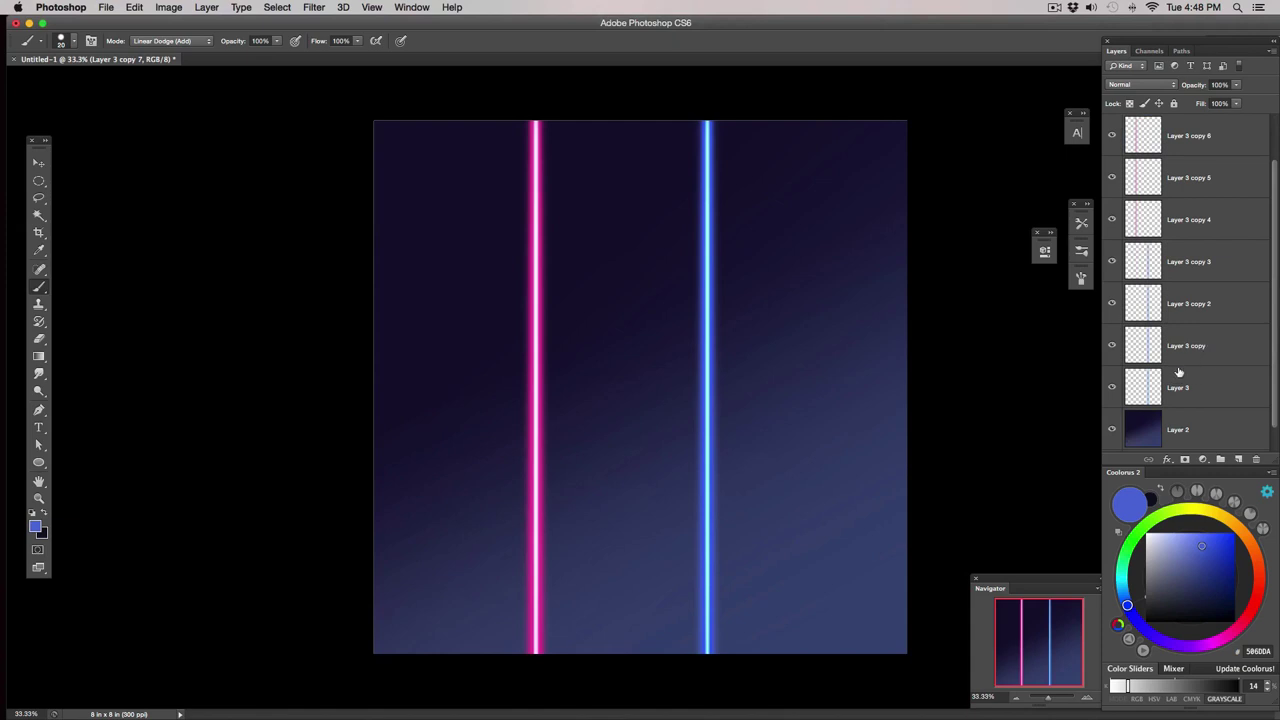
left_click(1111, 387)
left_click_drag(1274, 341, 1274, 295)
left_click(1111, 261)
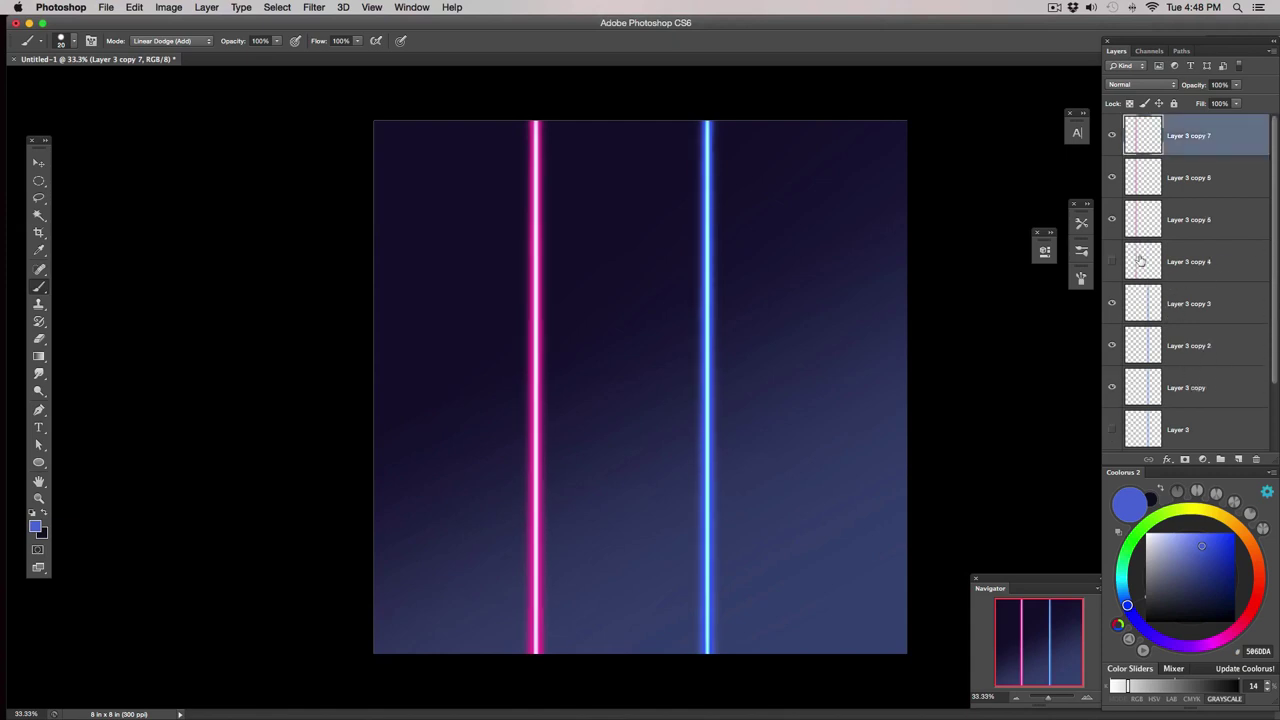
Rotate the Layer 3 copy beam about 22° counter-clockwise and place it across the canvas's lower-left corner.
left_click_drag(1272, 275, 1265, 355)
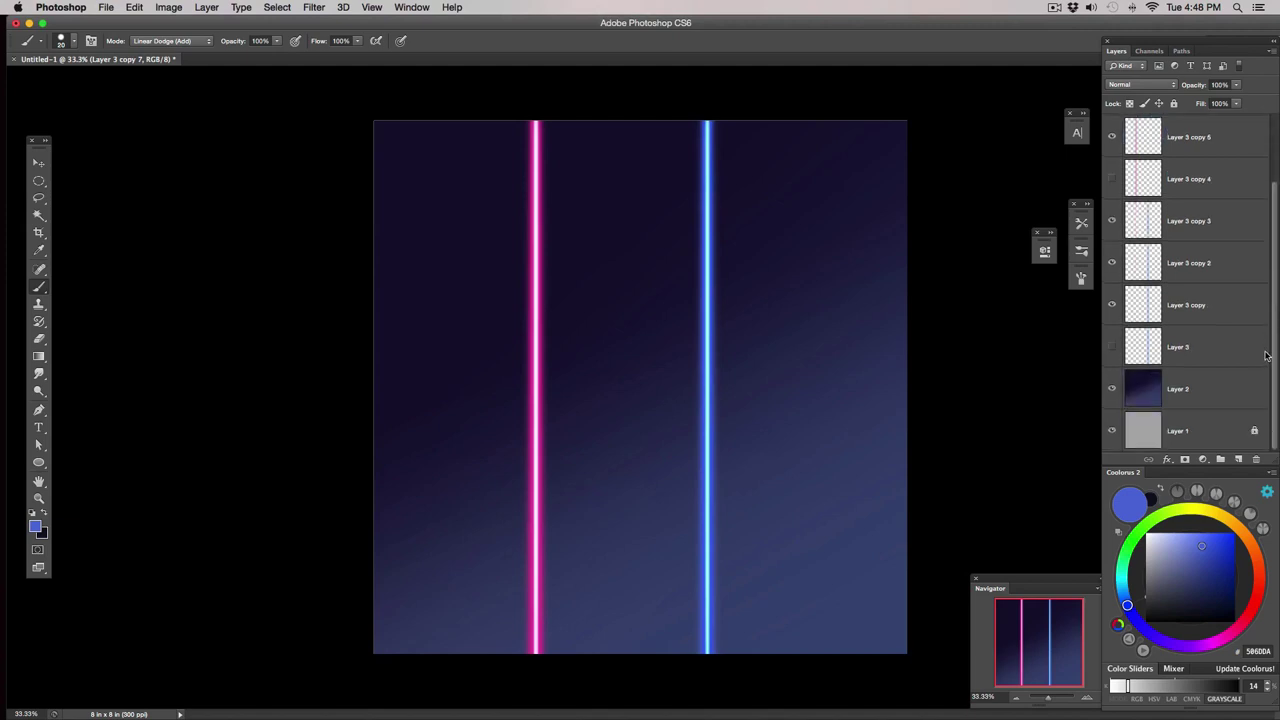
left_click(1184, 312)
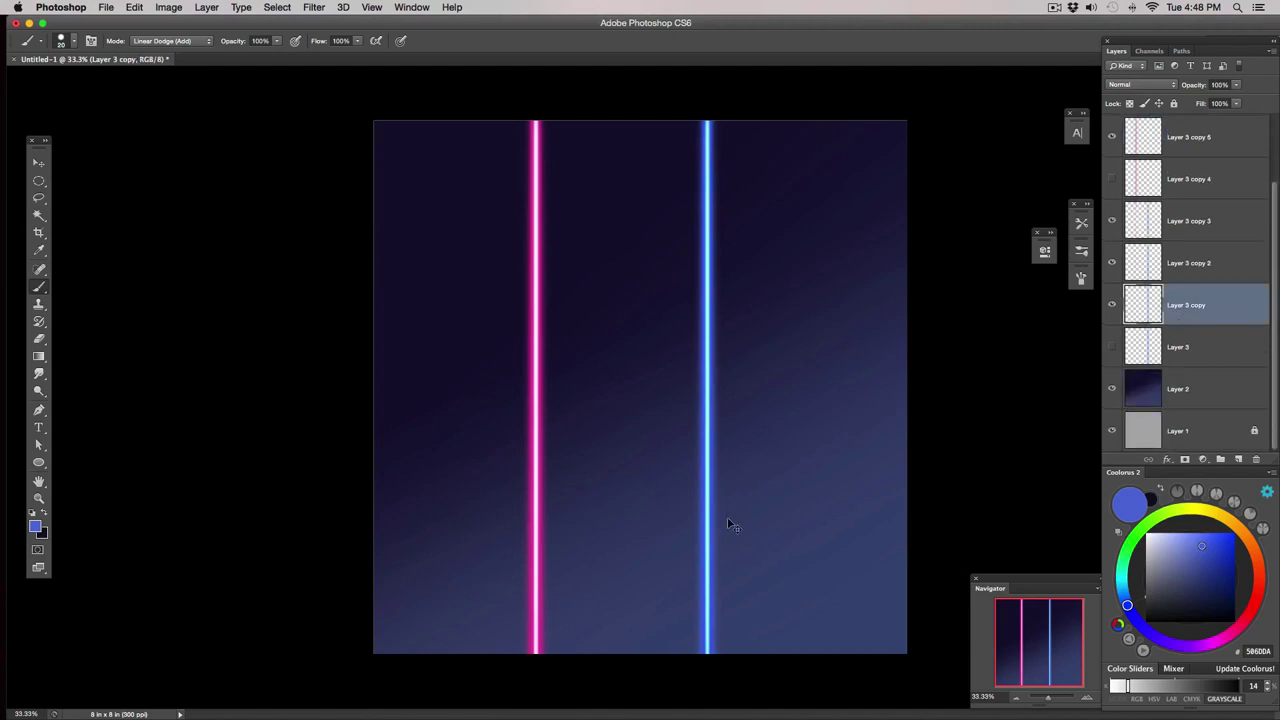
key("super+t")
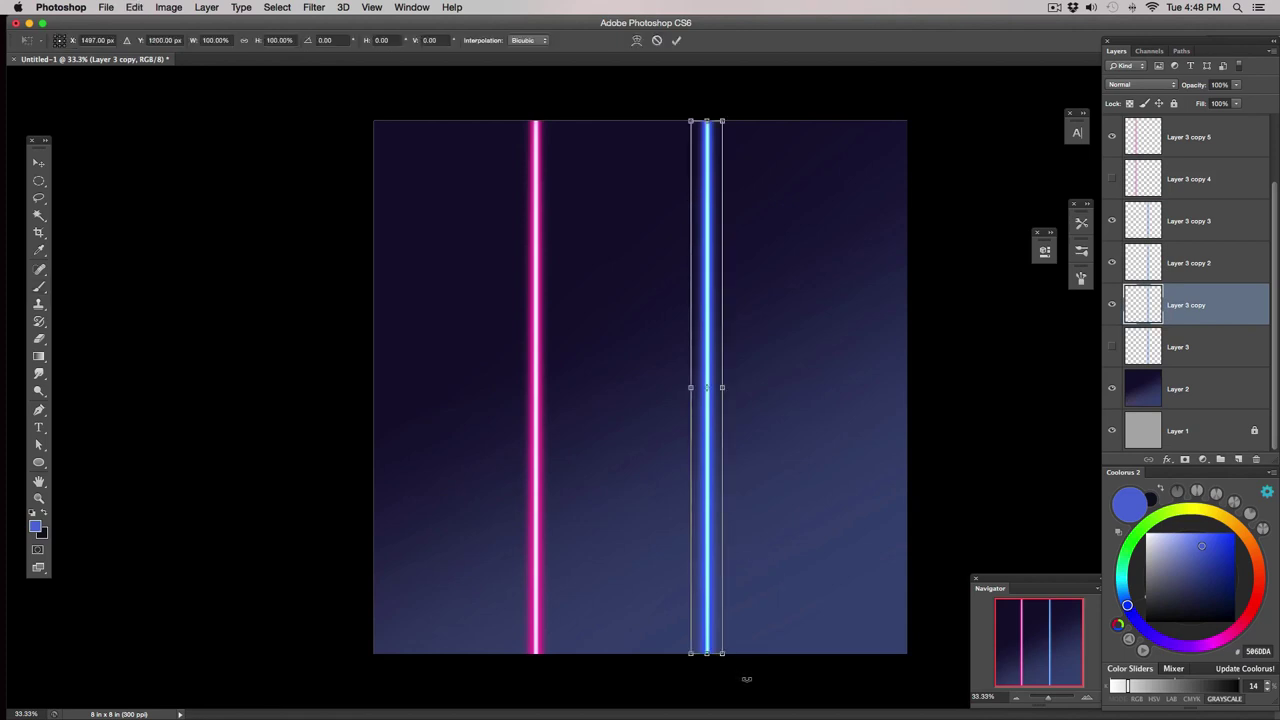
left_click_drag(746, 678, 665, 505)
left_click_drag(632, 545, 455, 551)
left_click_drag(474, 696, 645, 655)
left_click_drag(568, 648, 498, 671)
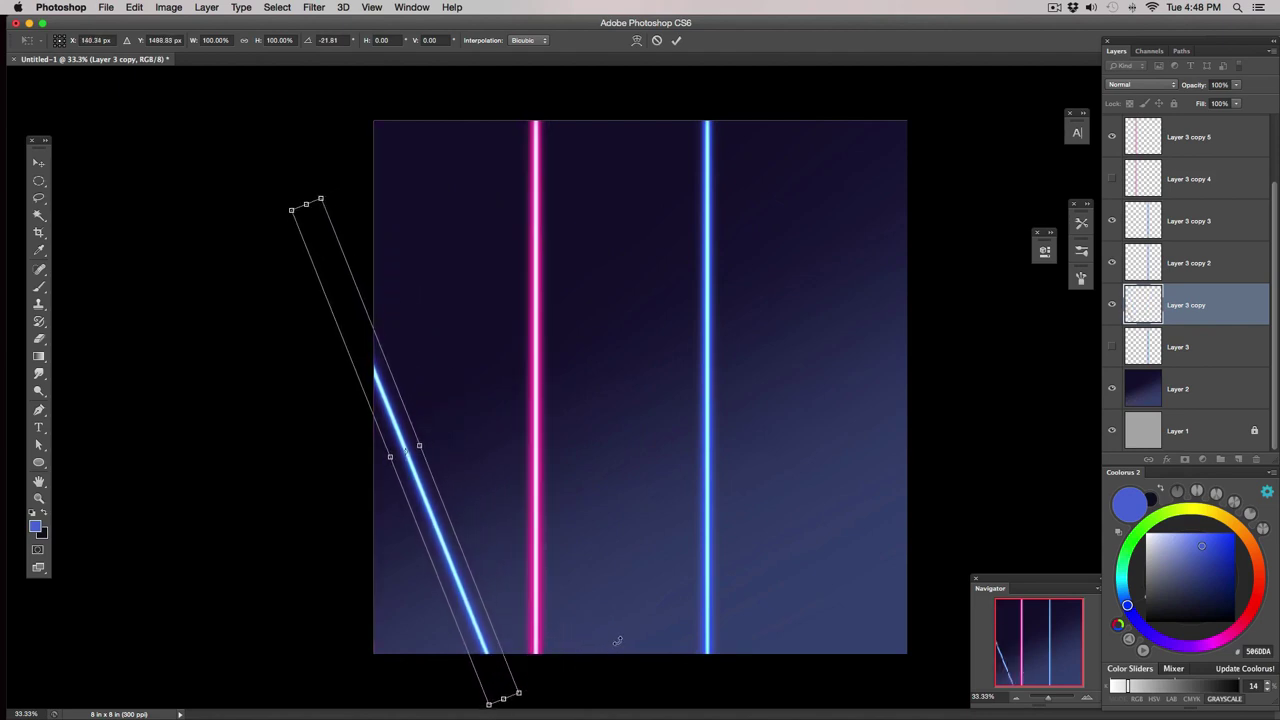
key("Return")
key("b")
Move the Layer 3 copy 2 beam beside the pink one, tilt it about 7° counter-clockwise and stretch it past both canvas edges.
key("alt+bracketright")
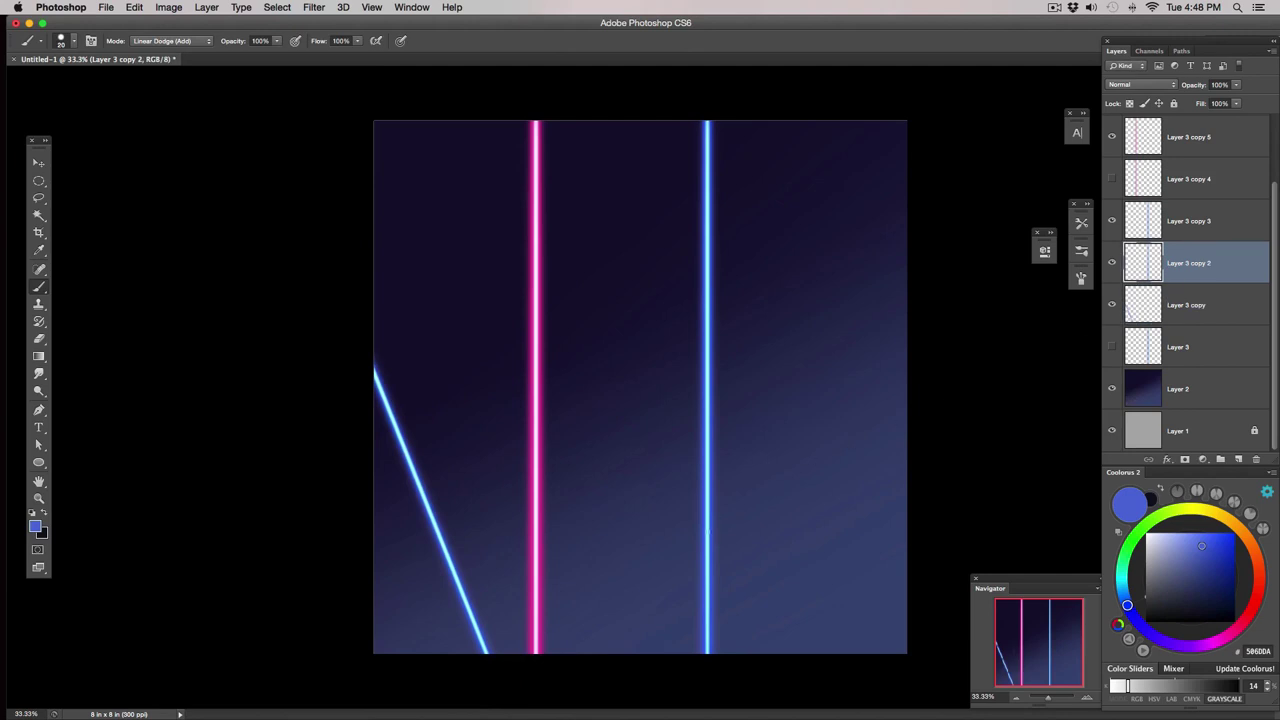
key("v")
left_click_drag(710, 580, 525, 577)
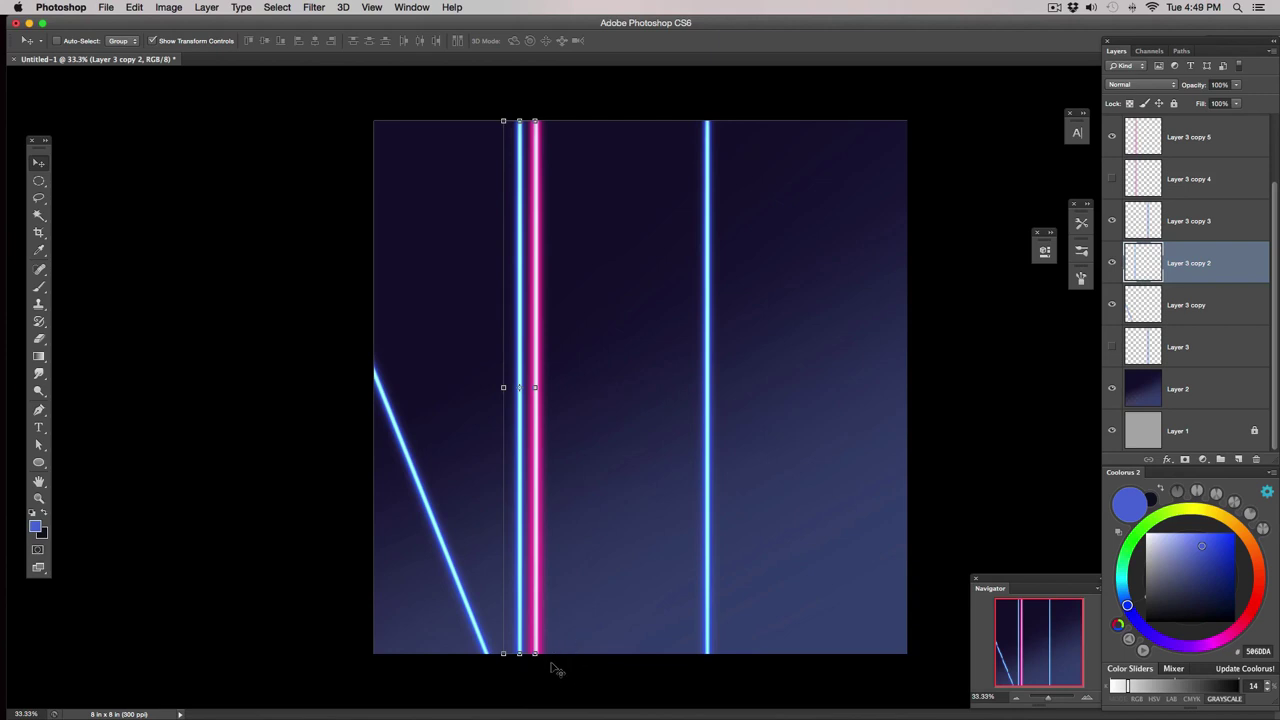
left_click_drag(522, 636, 549, 632)
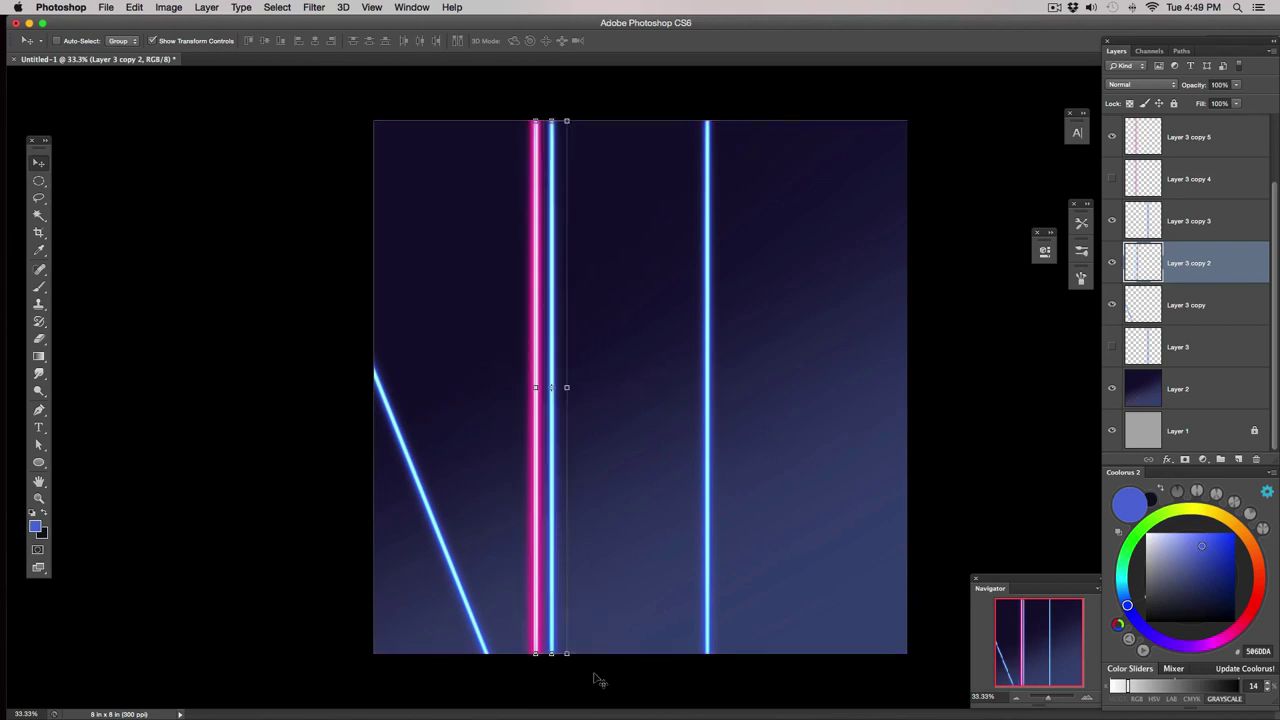
left_click_drag(580, 668, 551, 642)
left_click_drag(489, 127, 488, 95)
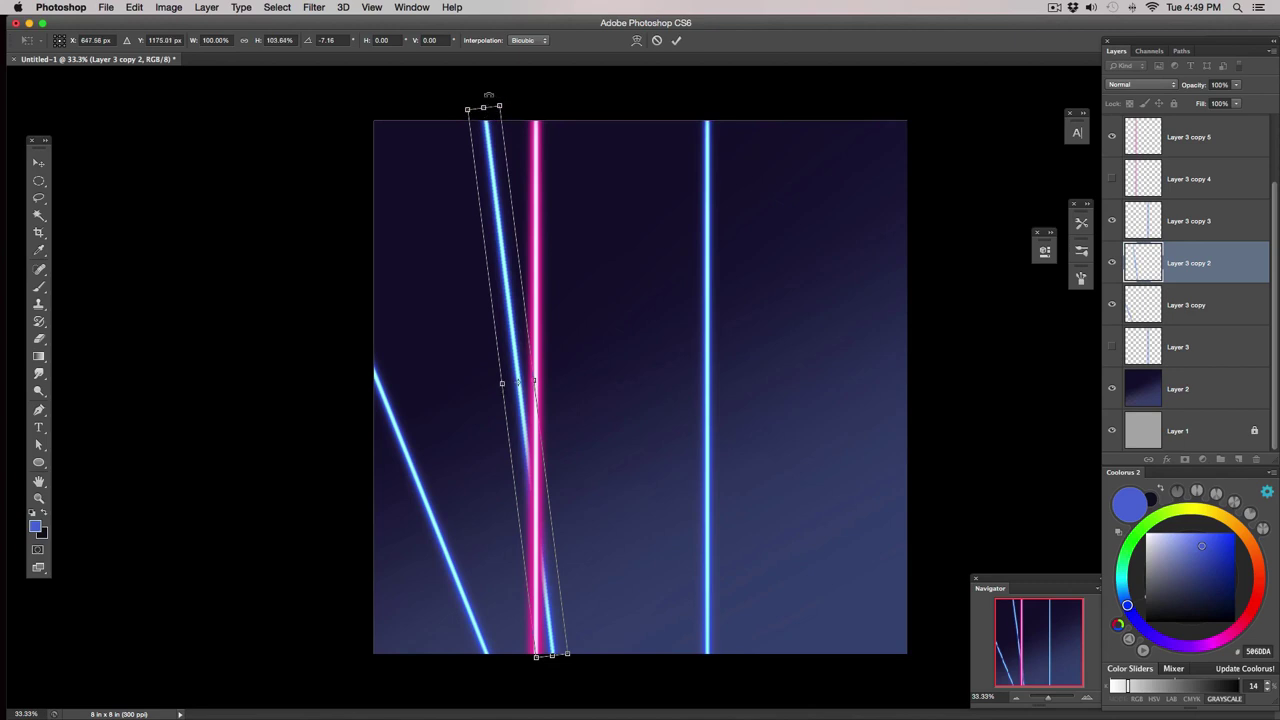
left_click_drag(551, 656, 552, 663)
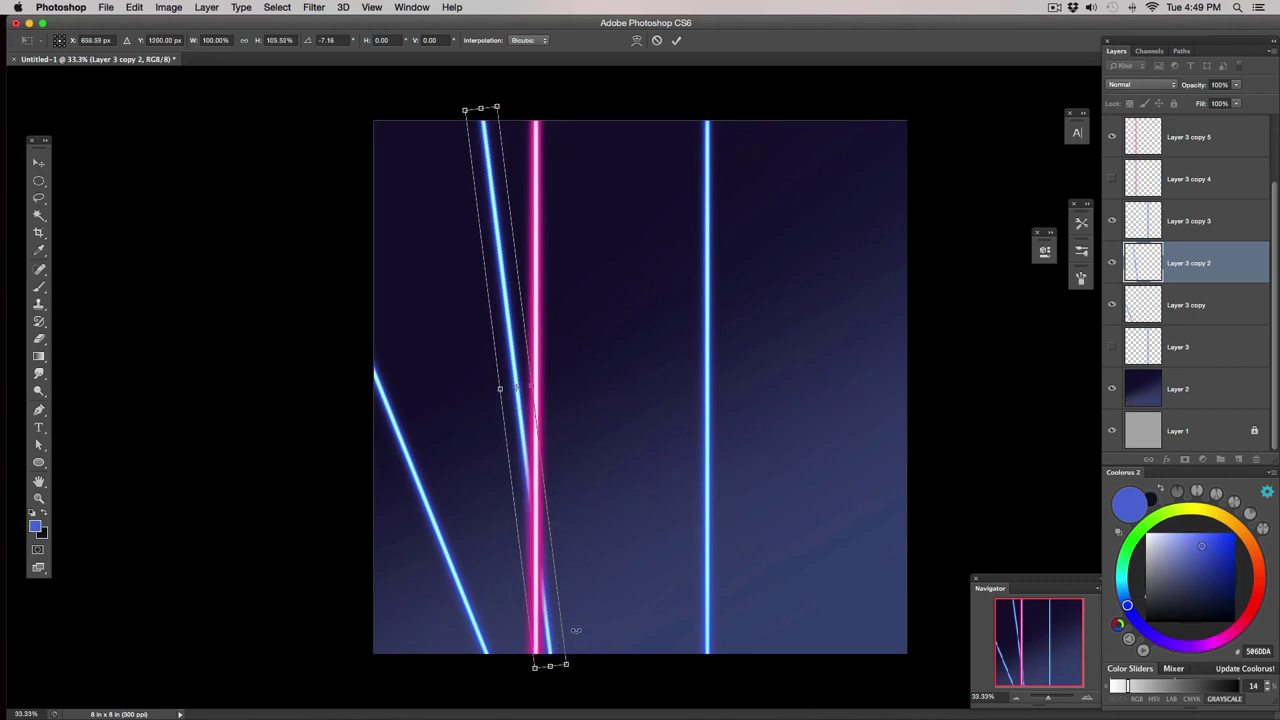
key("Return")
Move the Layer 3 copy 3 beam toward the canvas center, tilt it clockwise and stretch it past the top and bottom canvas edges.
left_click(1200, 229)
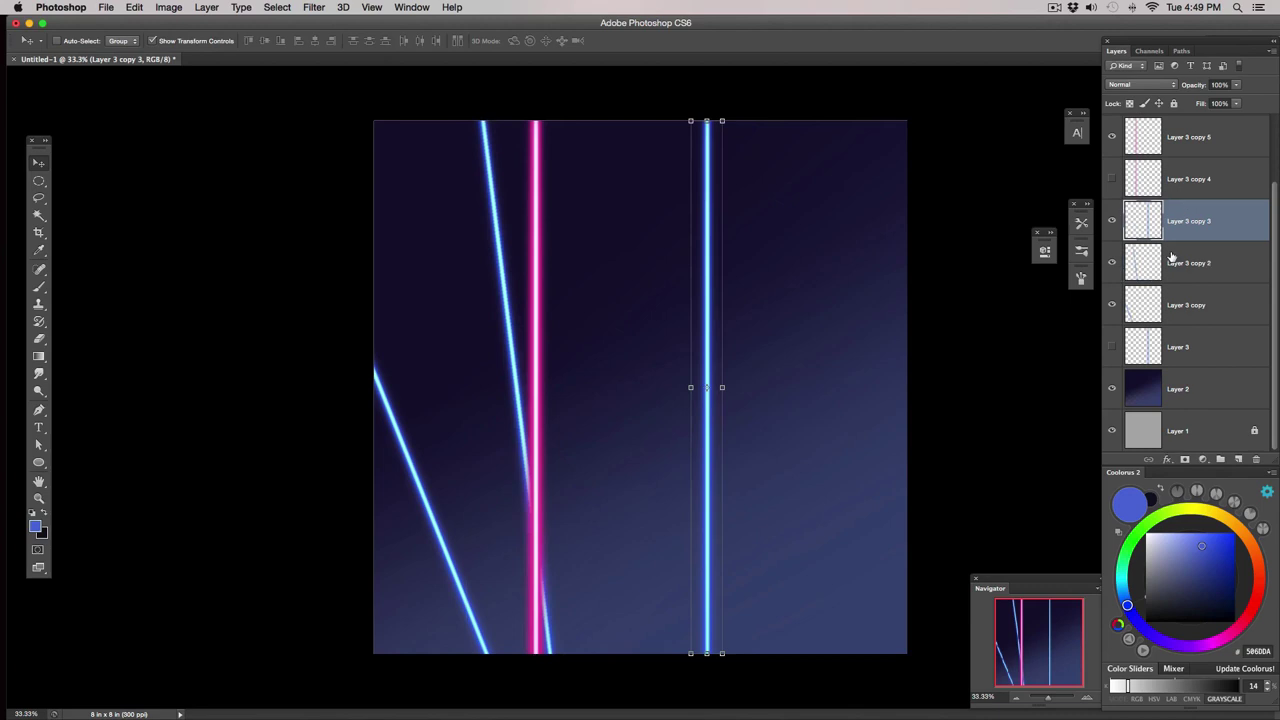
left_click_drag(707, 592, 626, 570)
left_click_drag(653, 668, 651, 615)
left_click_drag(699, 134, 703, 105)
left_click_drag(627, 667, 662, 689)
left_click_drag(643, 615, 621, 619)
key("Return")
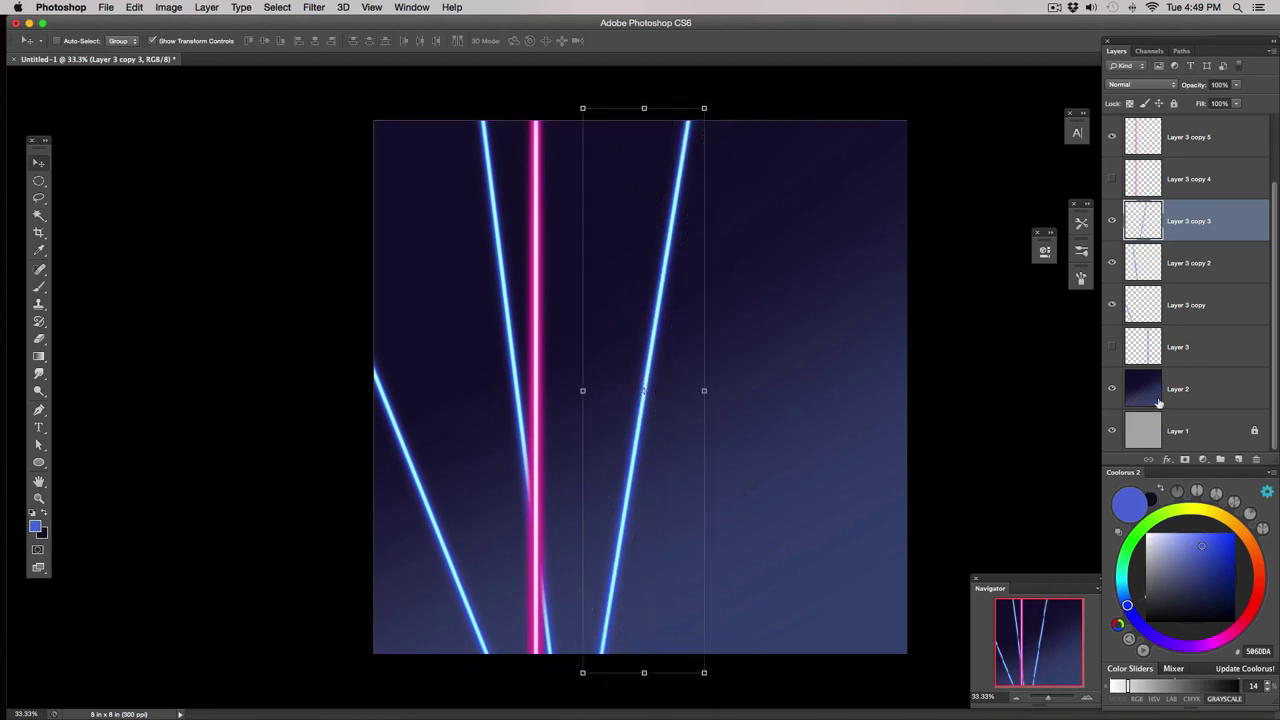
Show the hidden blue beam on Layer 3 again and duplicate its layer.
left_click(1139, 346)
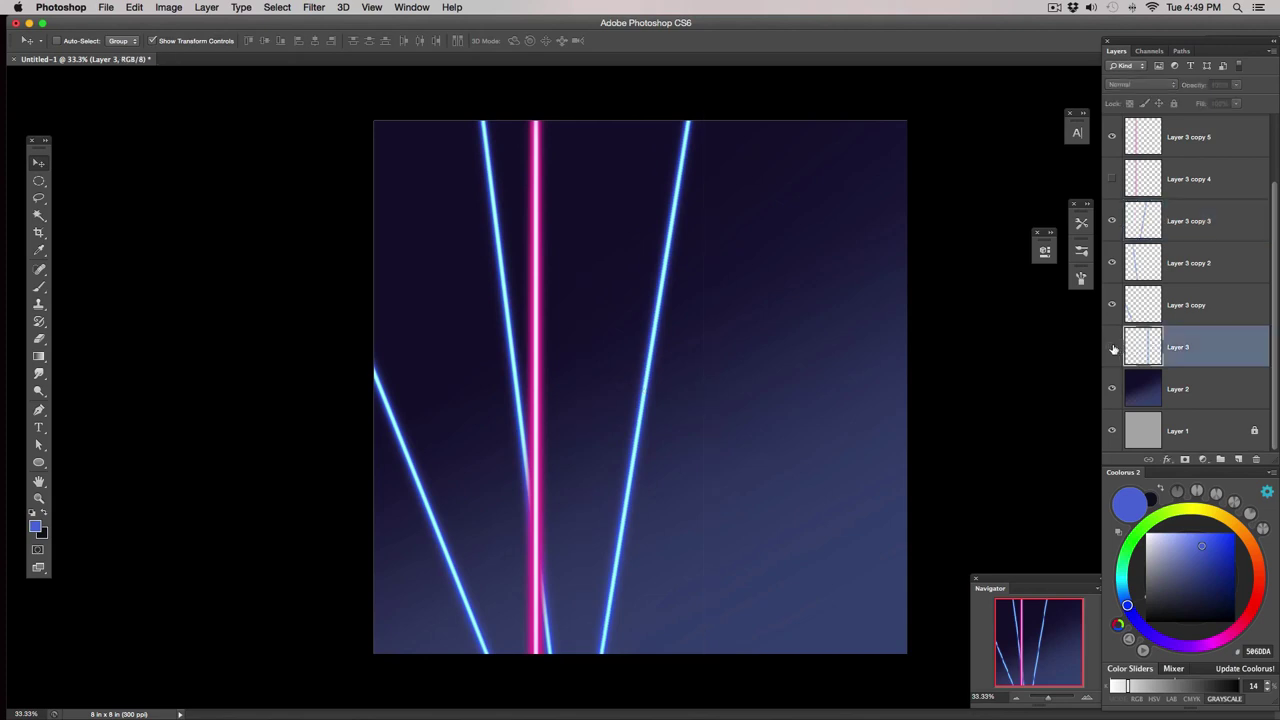
left_click(1111, 347)
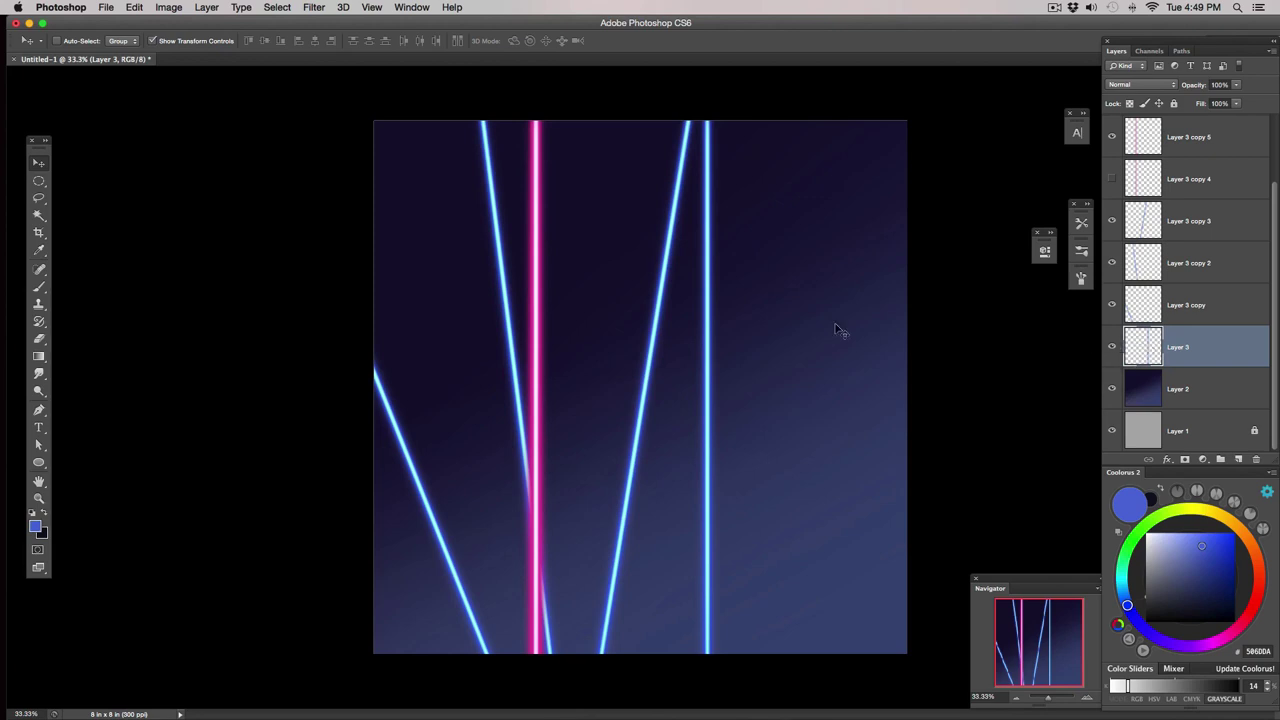
left_click(685, 364)
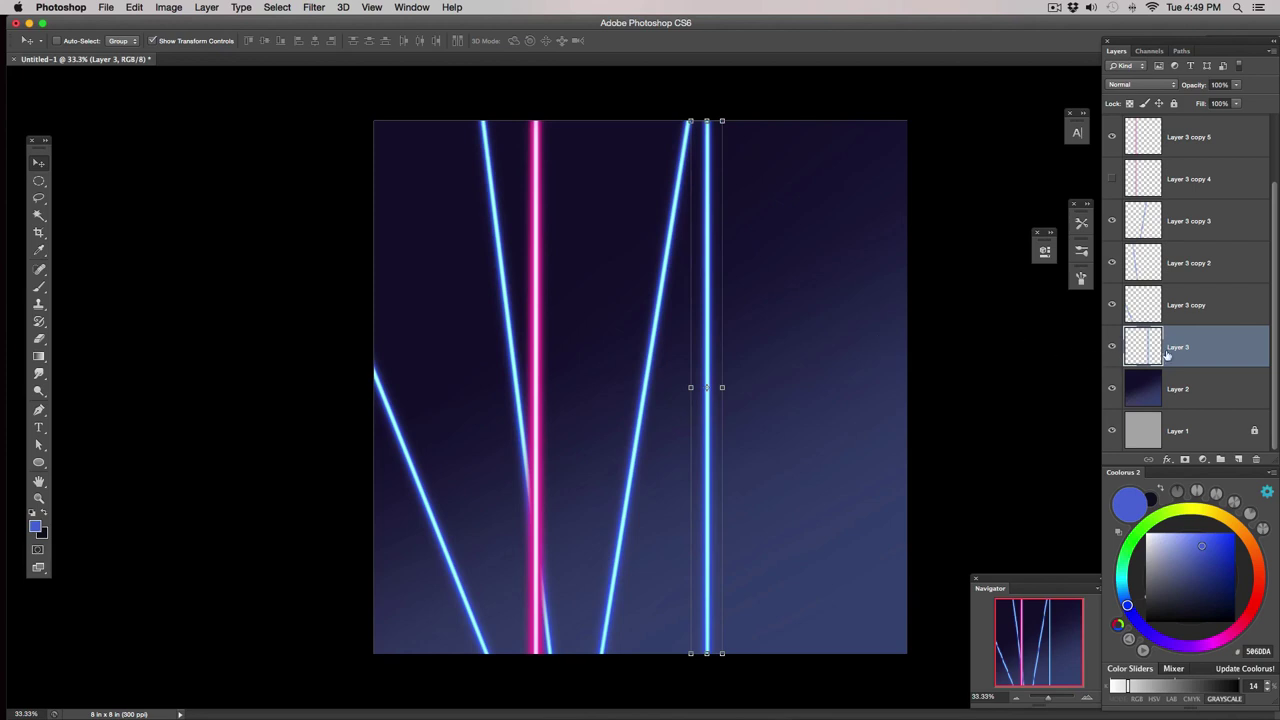
key("super+j")
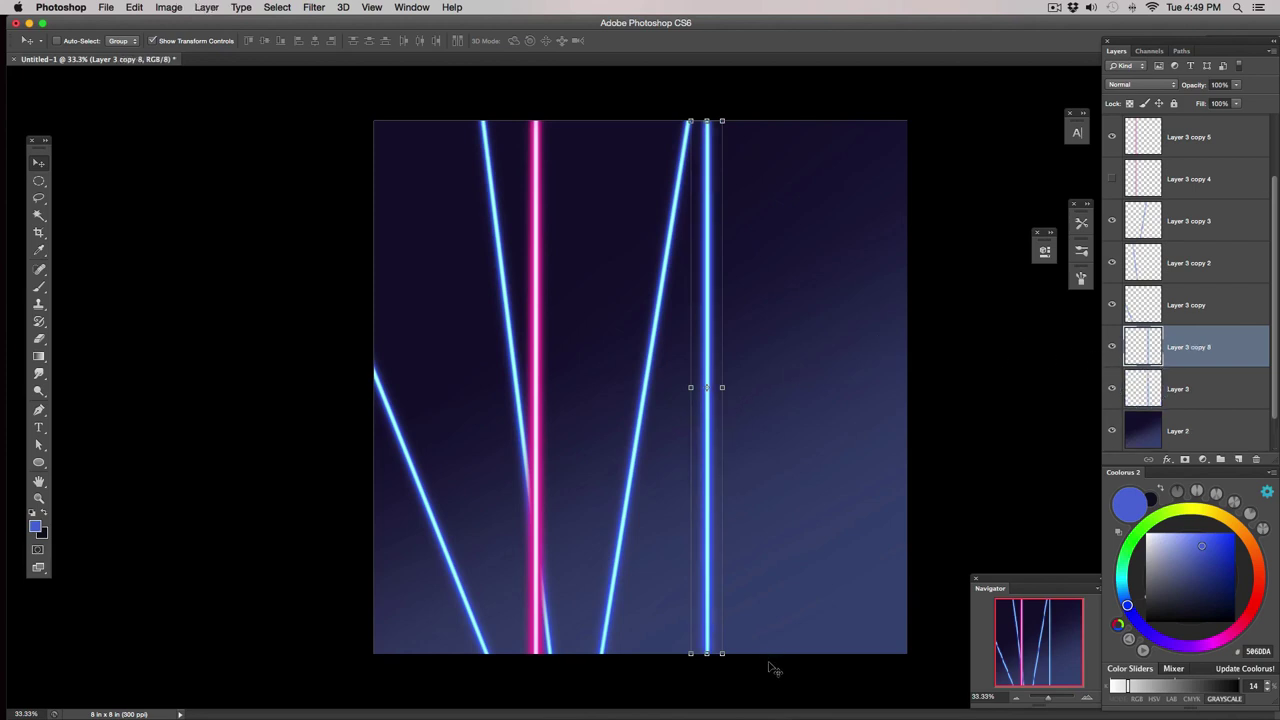
left_click_drag(735, 652, 660, 640)
left_click_drag(663, 574, 716, 572)
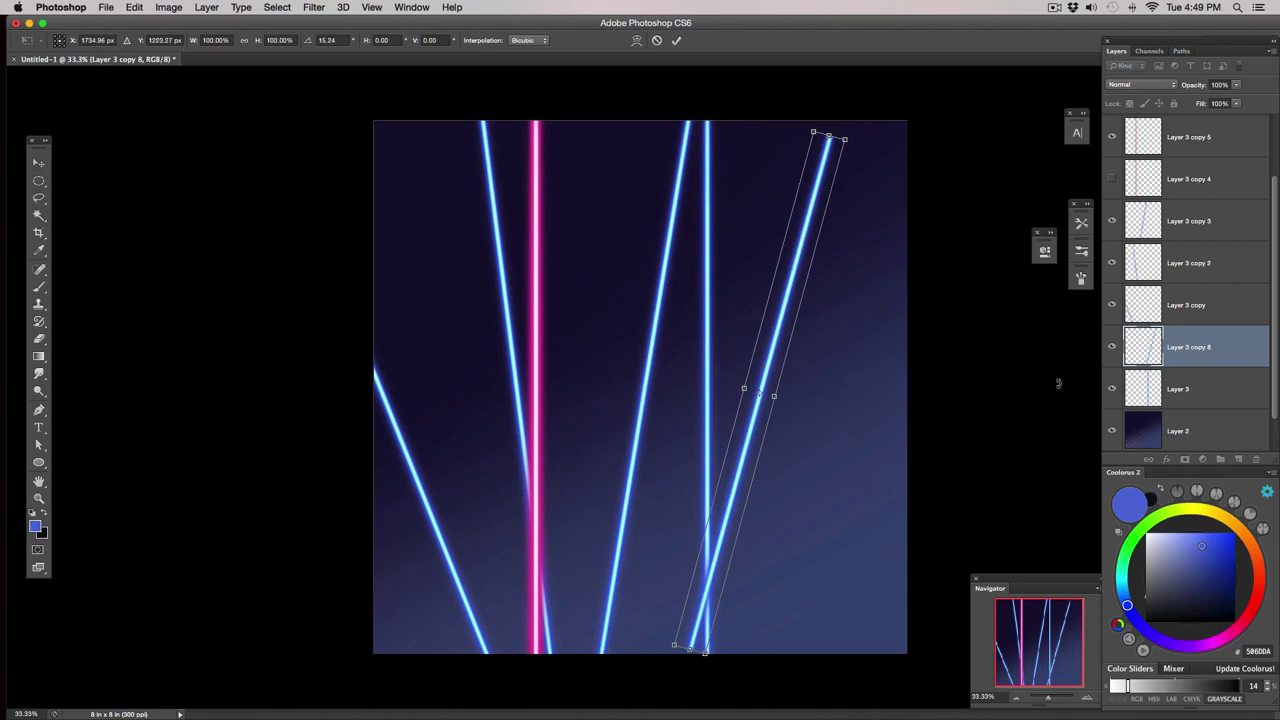
key("super+z")
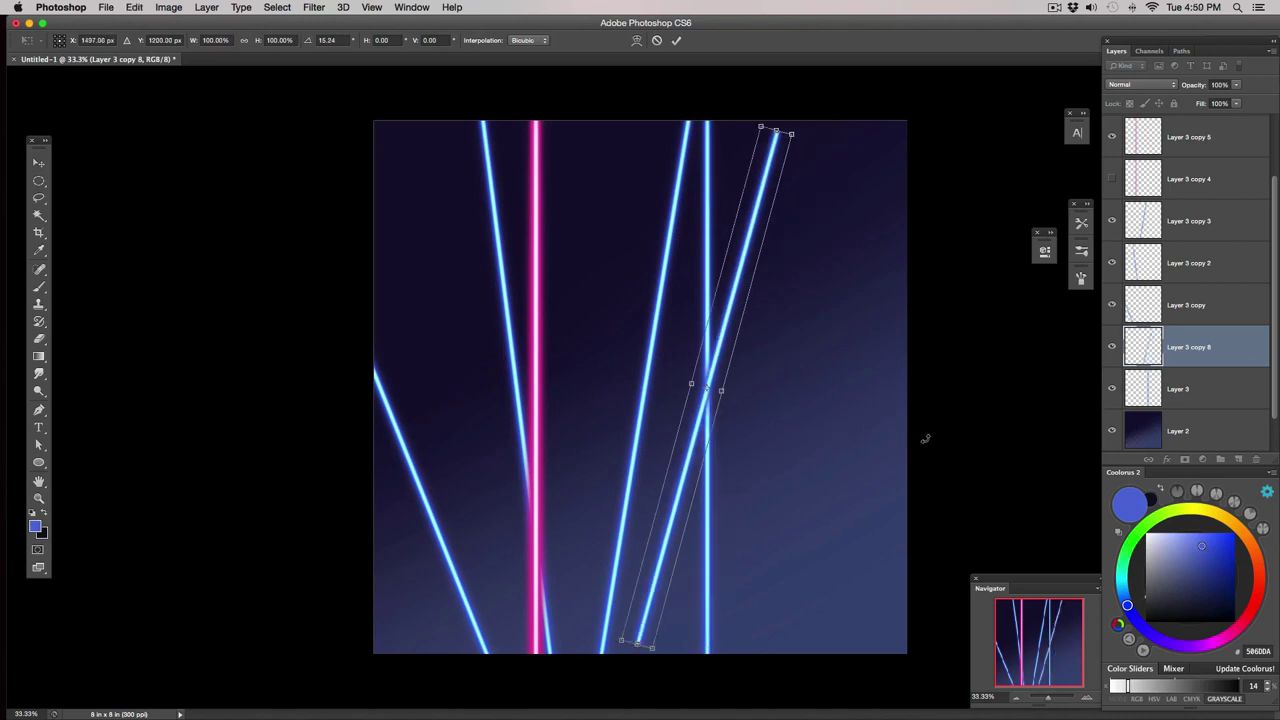
key("Return")
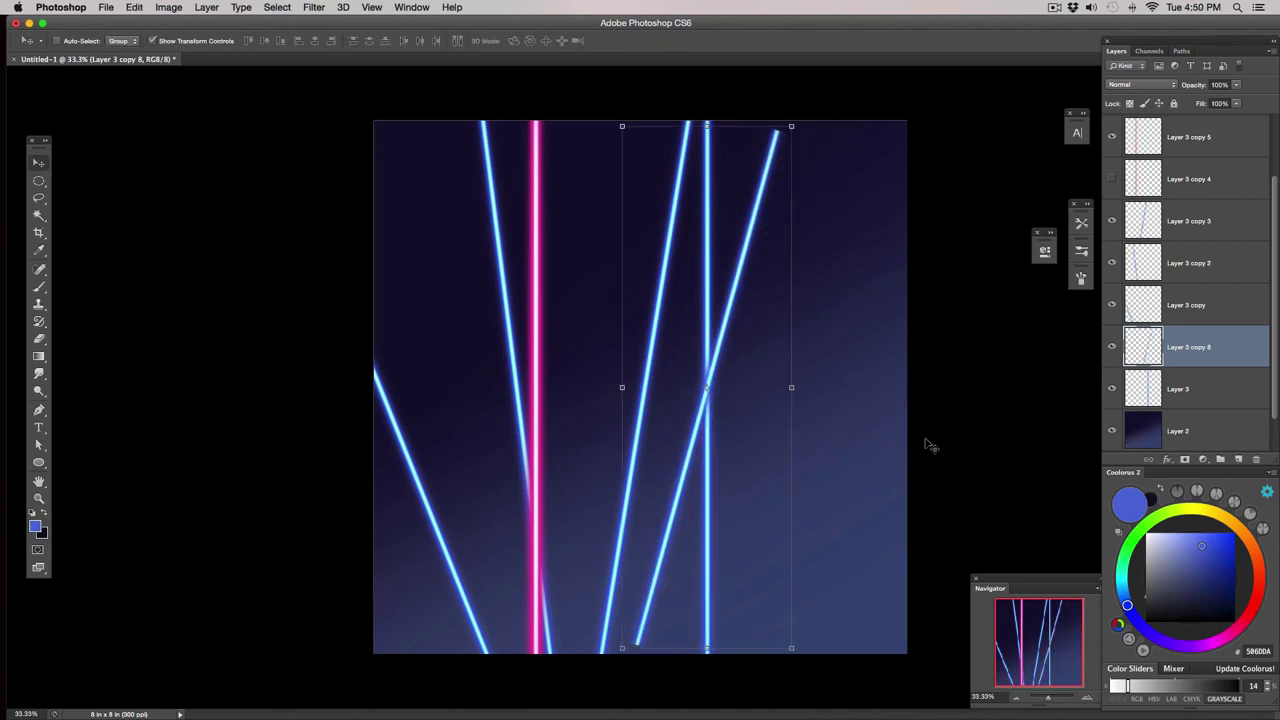
key("super+z")
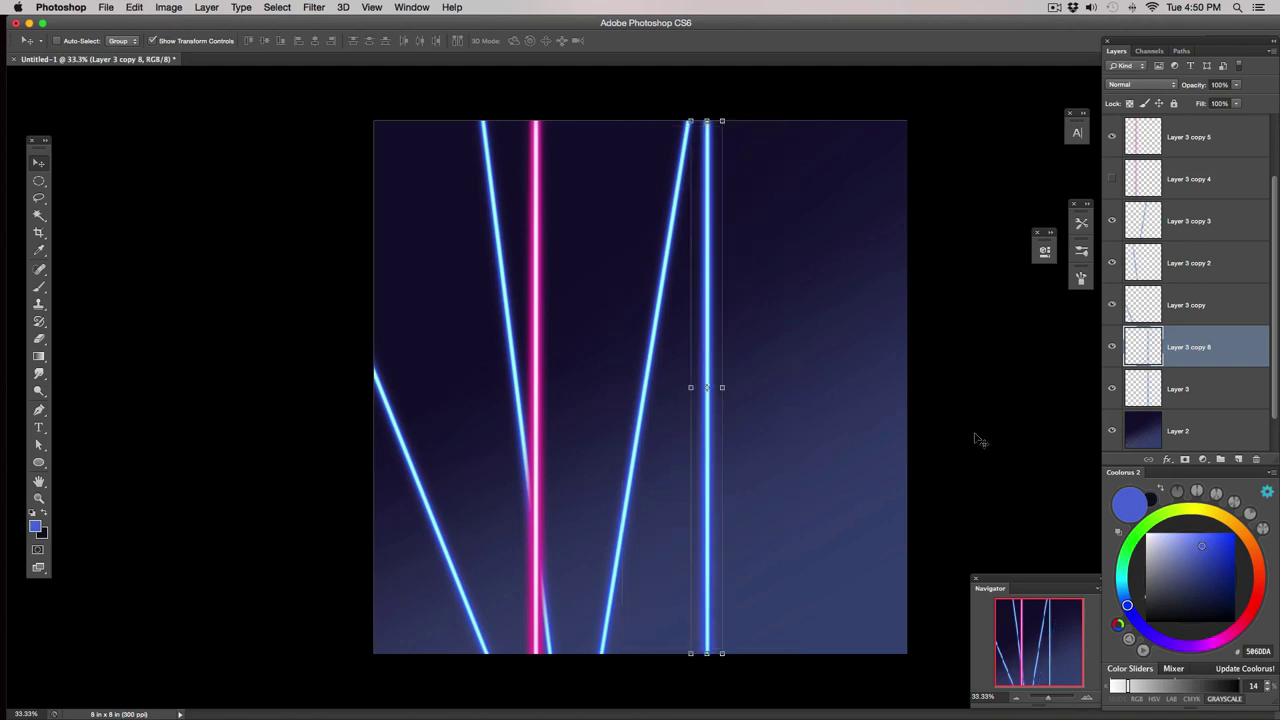
Hide Layer 3, then tilt Layer 3 copy 8 about 22° clockwise, stretch its height to about 114% and place it right of center.
left_click(1112, 390)
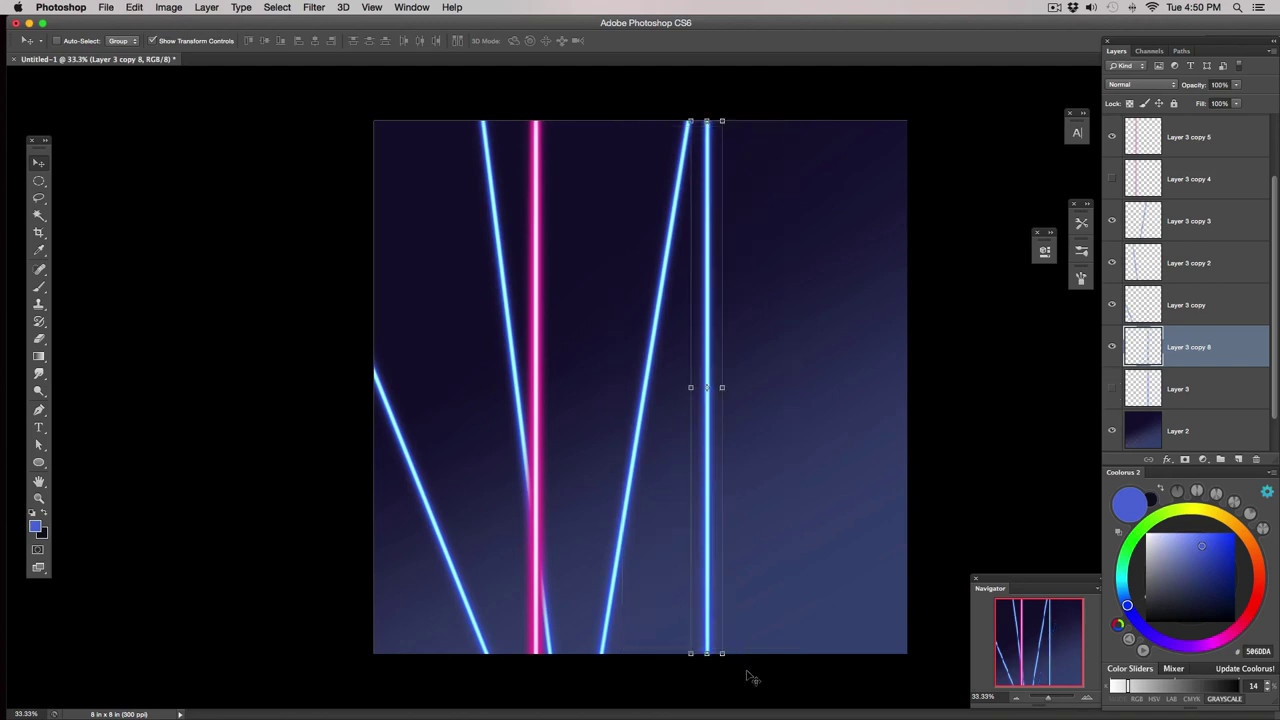
left_click_drag(731, 666, 645, 668)
left_click_drag(682, 536, 730, 558)
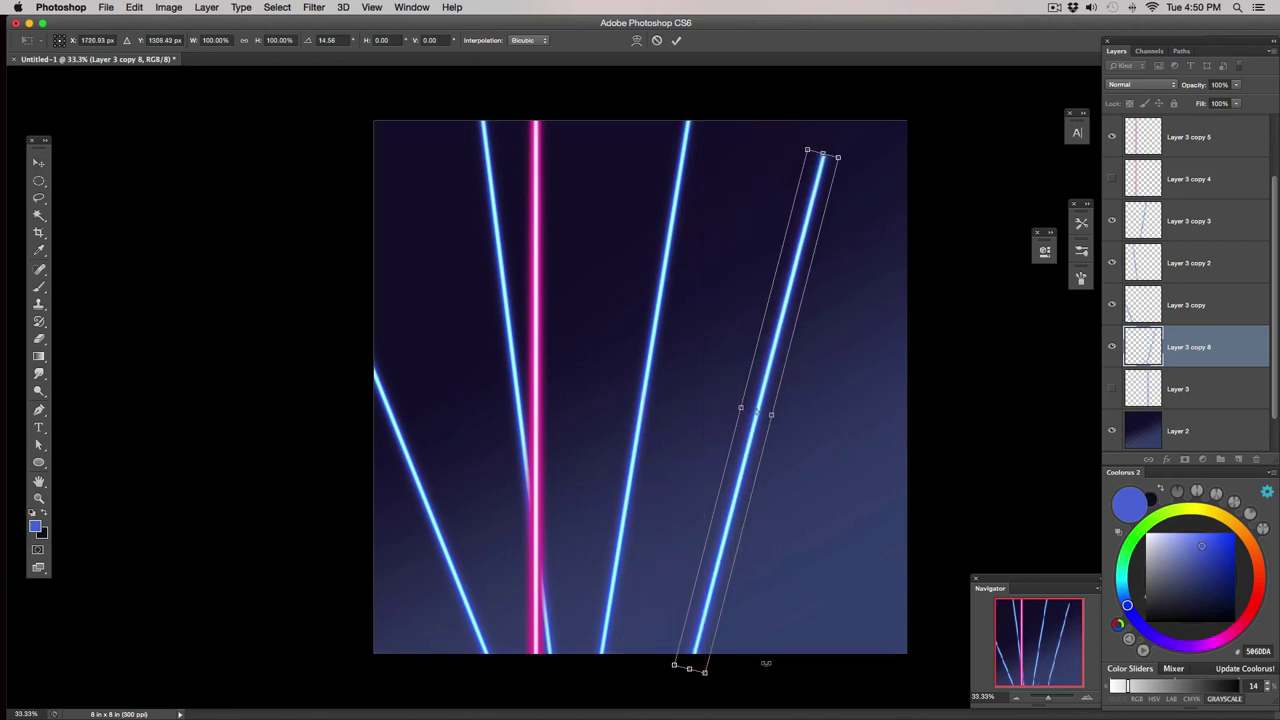
left_click_drag(741, 692, 700, 688)
left_click_drag(688, 604, 673, 613)
left_click_drag(849, 167, 869, 110)
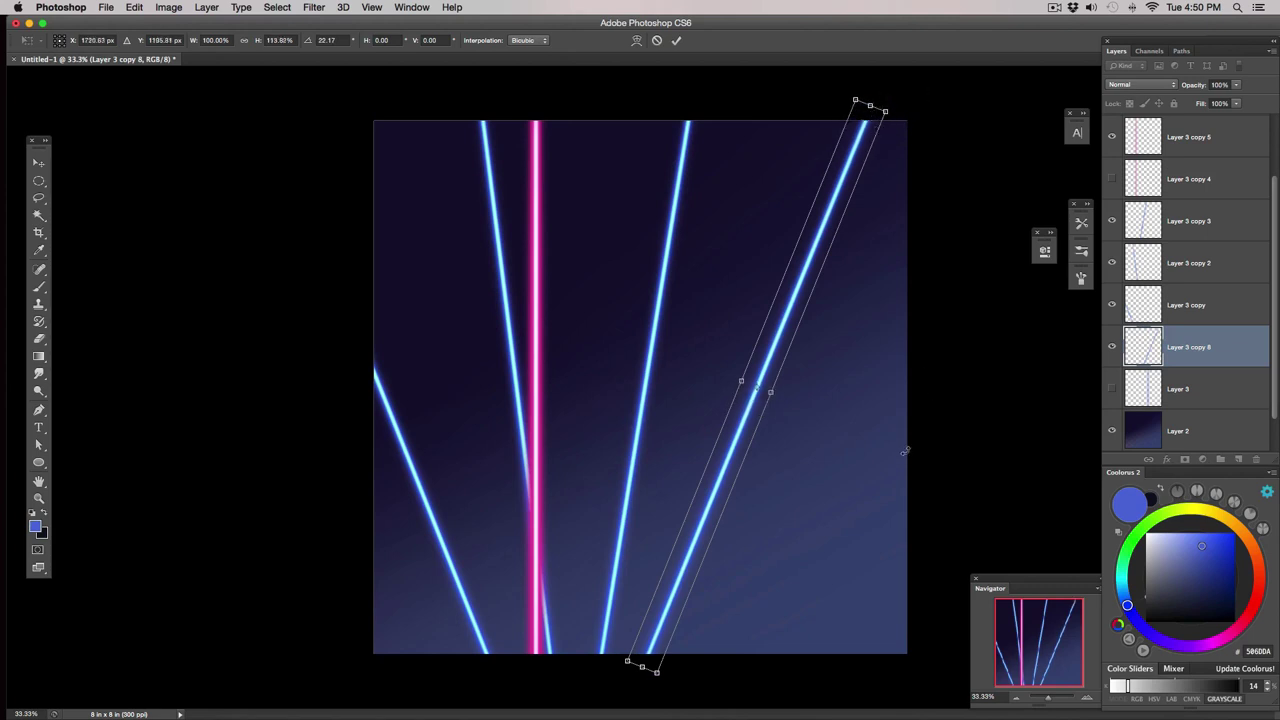
key("Return")
Show Layer 3, duplicate it once more and hide the original.
left_click(1178, 392)
left_click(1110, 389)
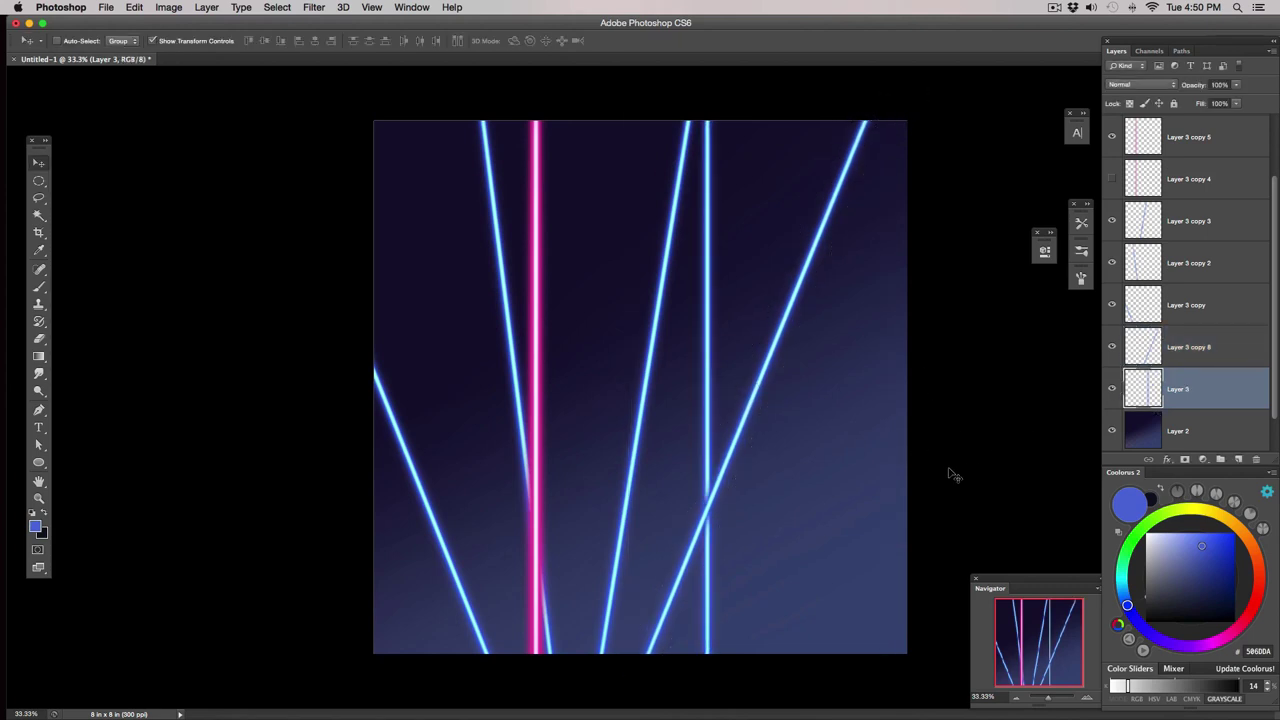
key("super+j")
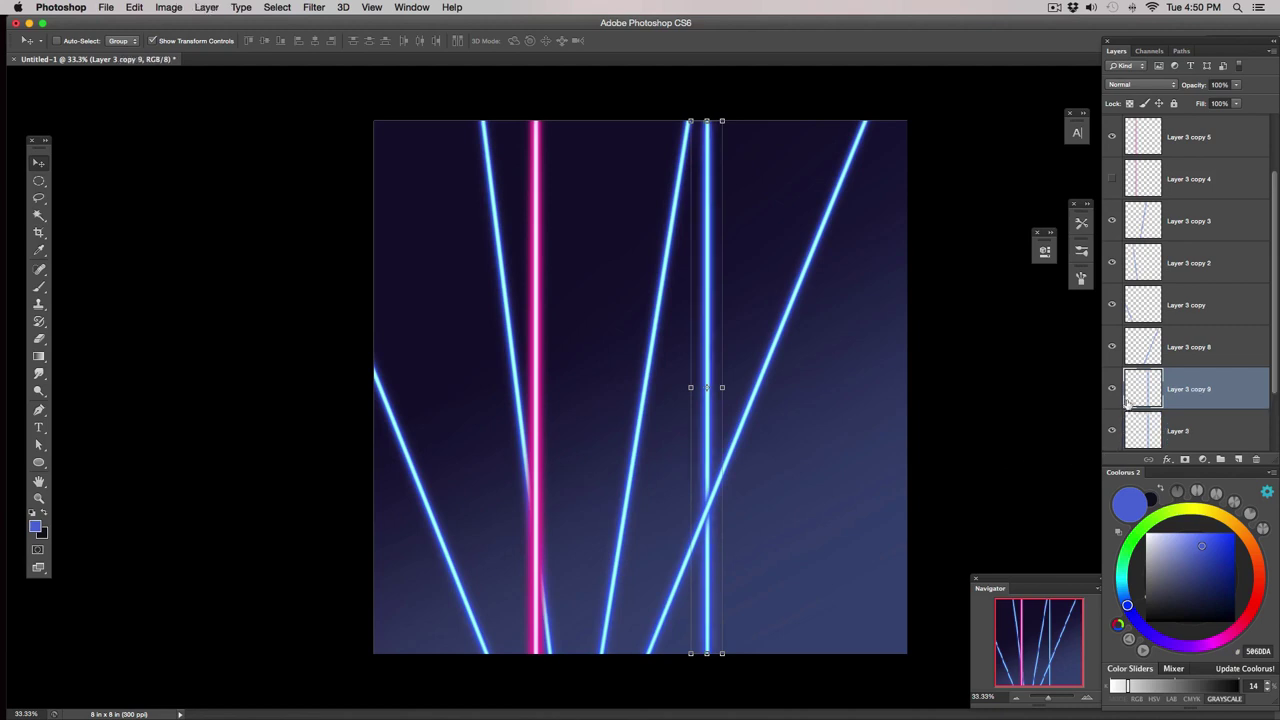
left_click(1113, 430)
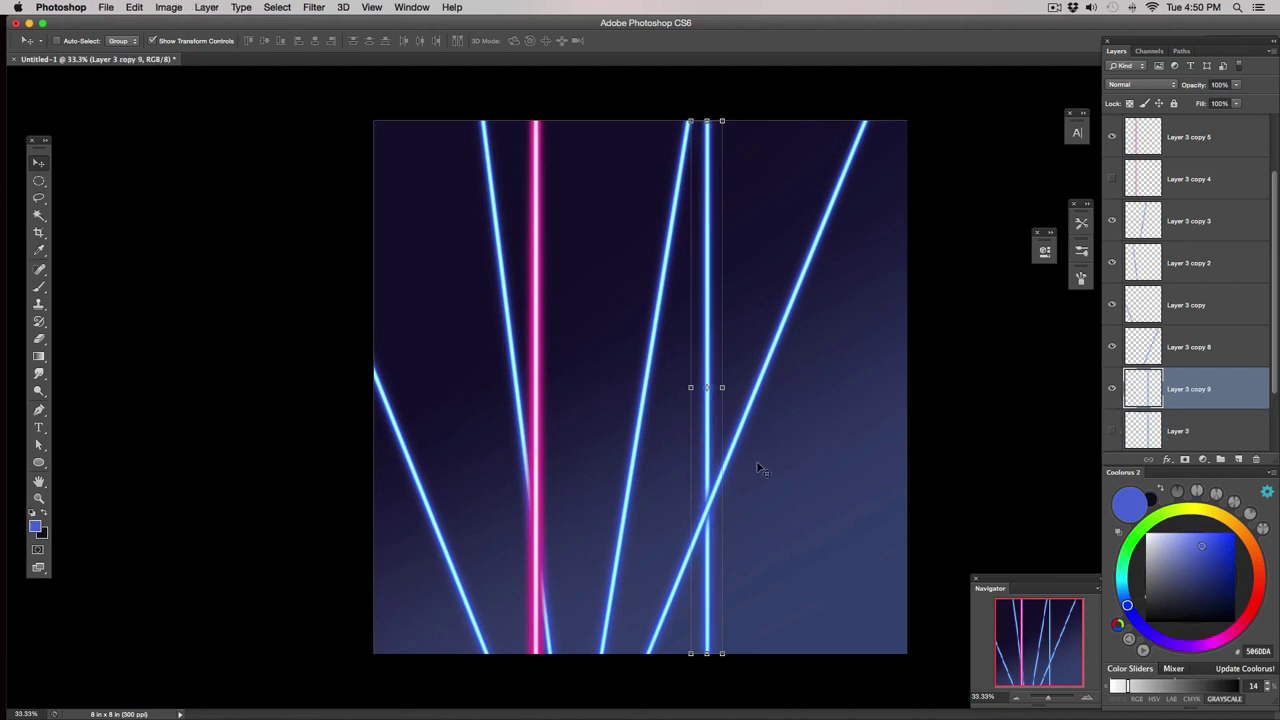
Tilt the Layer 3 copy 9 beam about 35° clockwise and place it so it runs off the canvas's lower-right side.
key("super+t")
left_click_drag(728, 666, 805, 510)
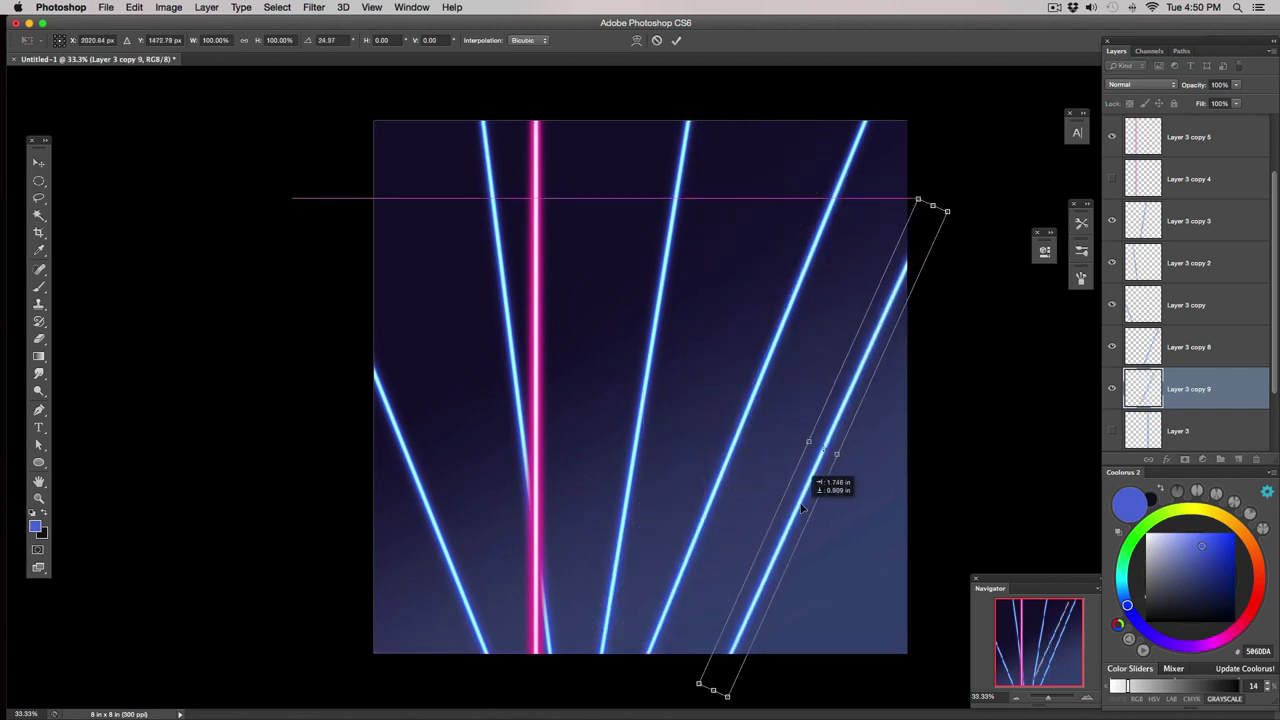
left_click_drag(770, 703, 741, 696)
left_click_drag(784, 530, 808, 535)
left_click_drag(786, 687, 780, 597)
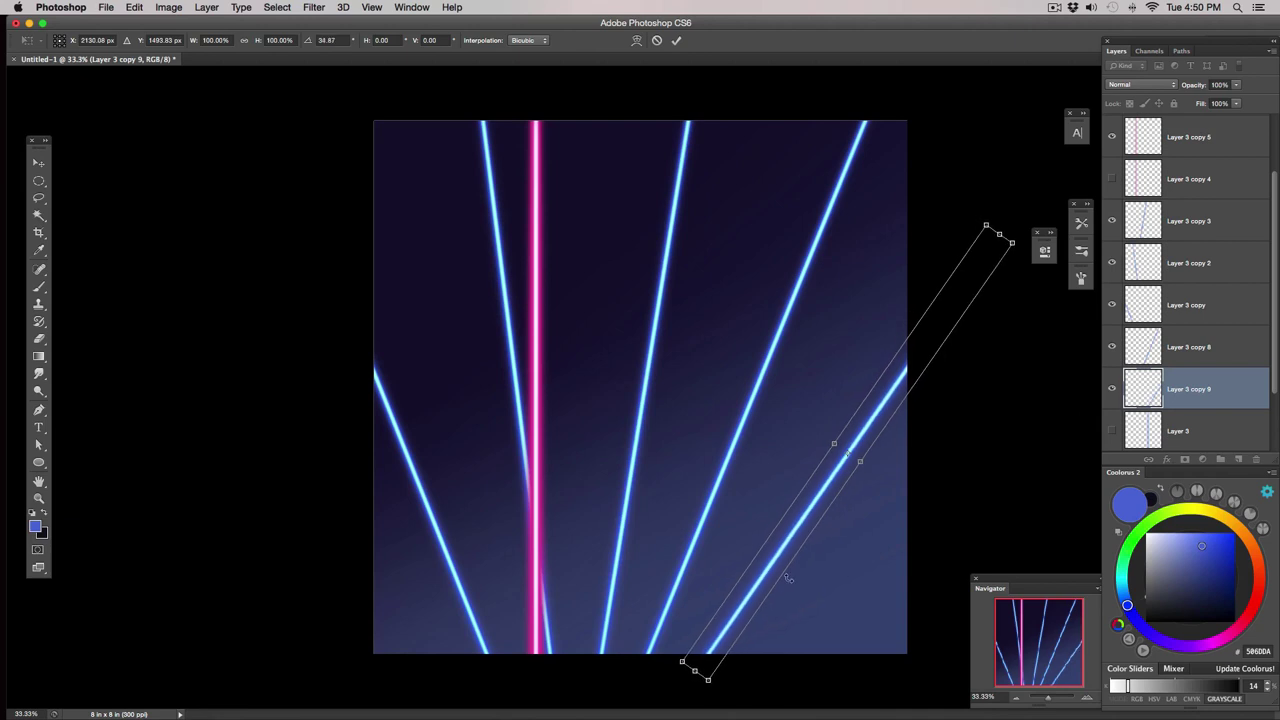
left_click_drag(795, 543, 797, 554)
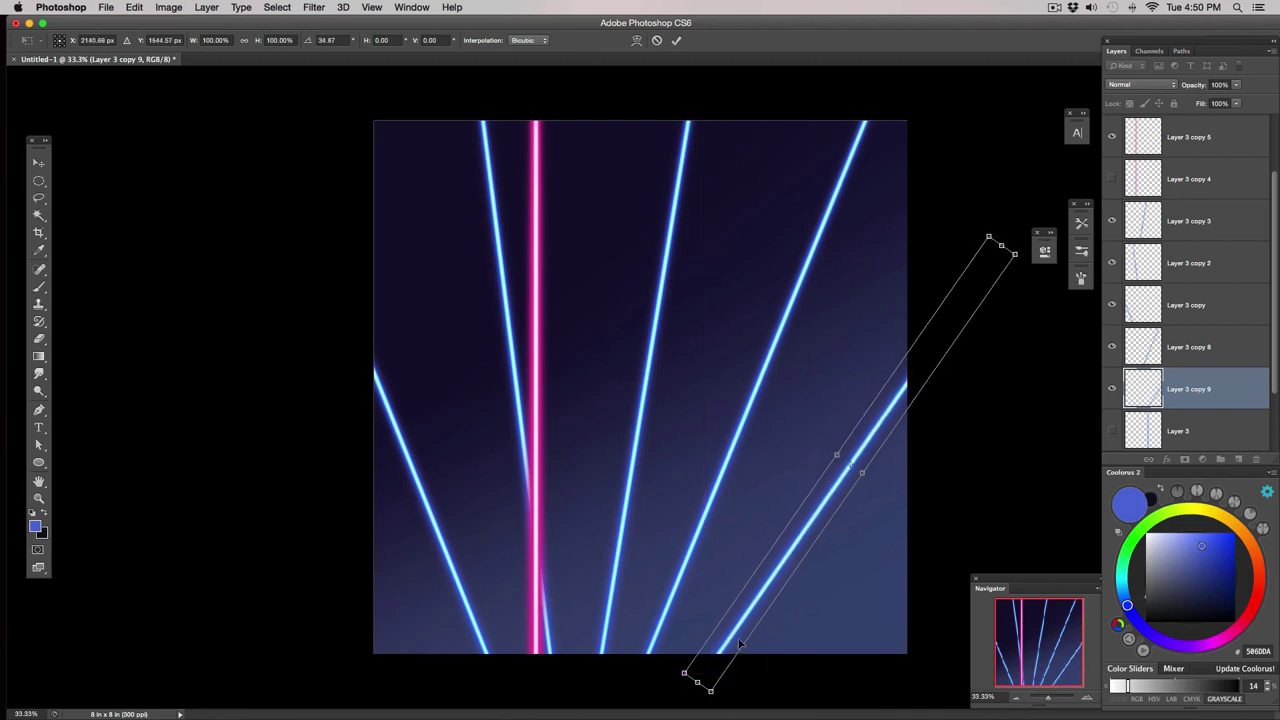
key("Return")
Tilt the Layer 3 copy 5 pink beam about 73° counter-clockwise, stretch its height to about 122% and lay it across the lower canvas.
left_click_drag(1275, 257, 1275, 181)
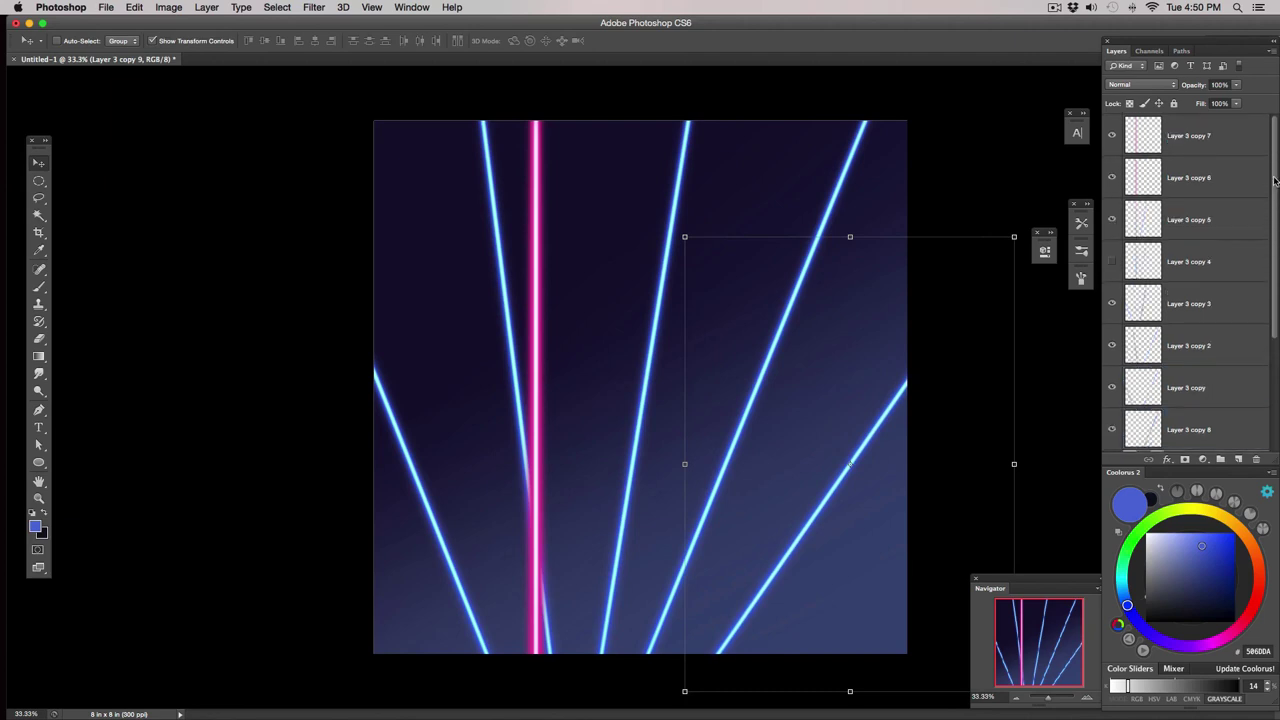
left_click(1113, 220)
left_click(1151, 230)
left_click(1113, 220)
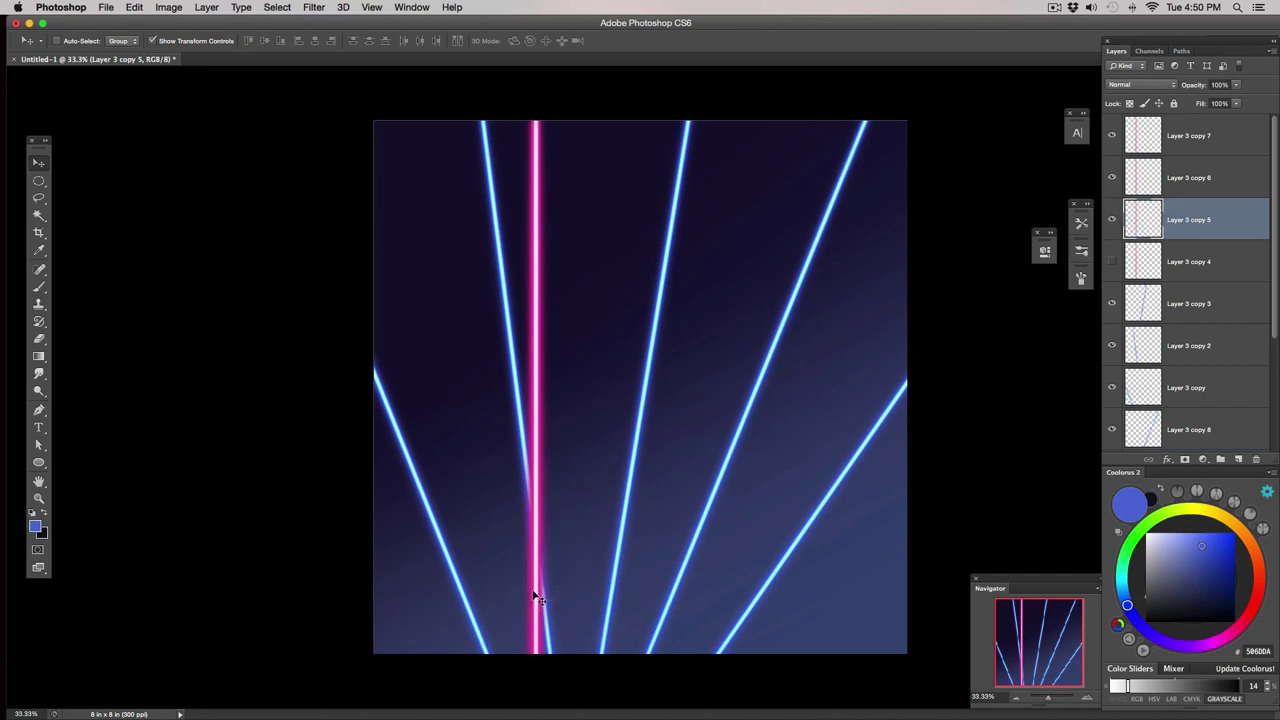
left_click_drag(545, 600, 805, 575)
left_click_drag(811, 644, 795, 603)
left_click_drag(443, 414, 343, 357)
left_click_drag(735, 583, 707, 610)
left_click_drag(908, 692, 934, 616)
left_click_drag(850, 622, 851, 652)
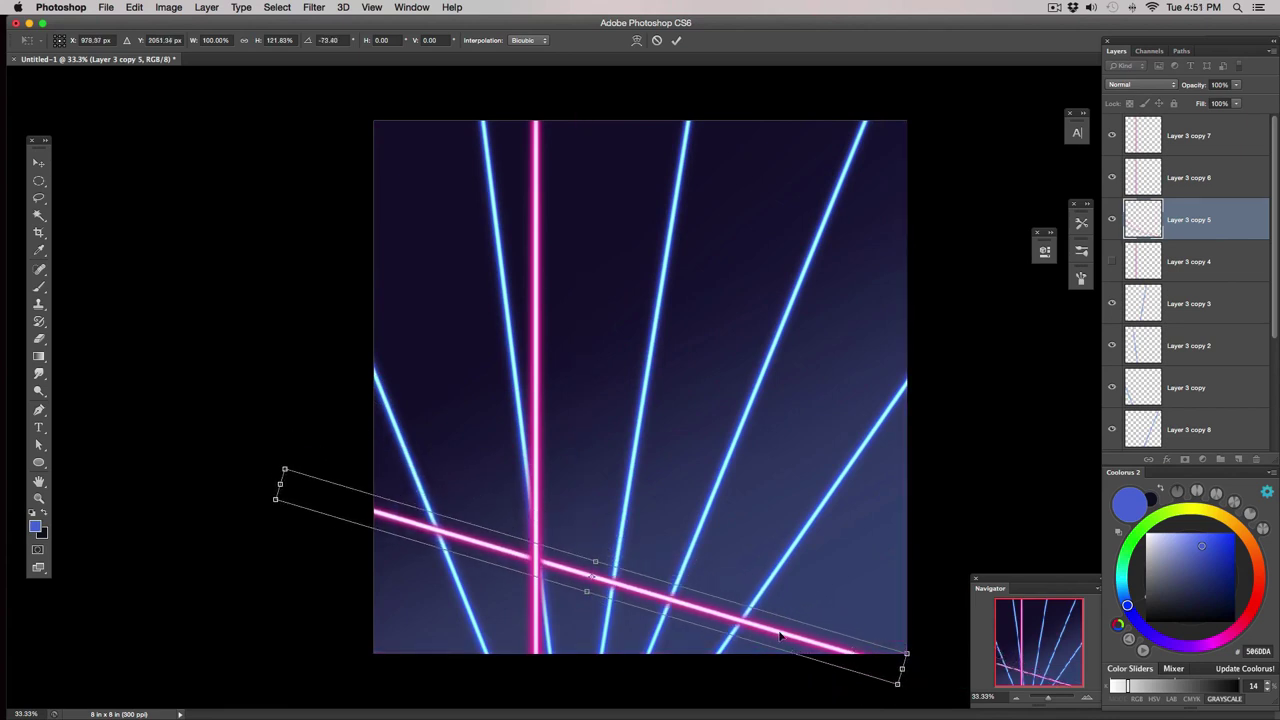
key("Return")
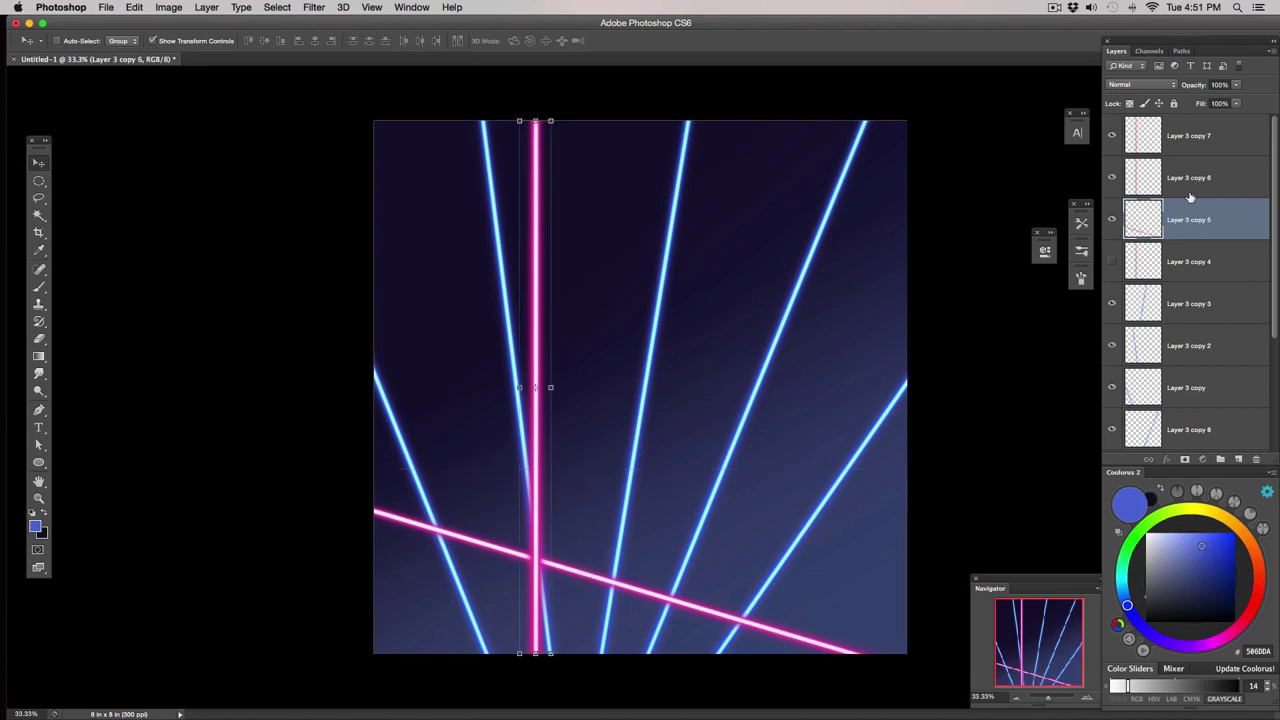
Tilt the Layer 3 copy 6 pink beam about 62° counter-clockwise, stretch its height to about 124% and place it above the lower pink beam.
key("alt+bracketright")
left_click_drag(537, 525, 817, 573)
left_click_drag(950, 626, 873, 605)
left_click_drag(449, 376, 337, 316)
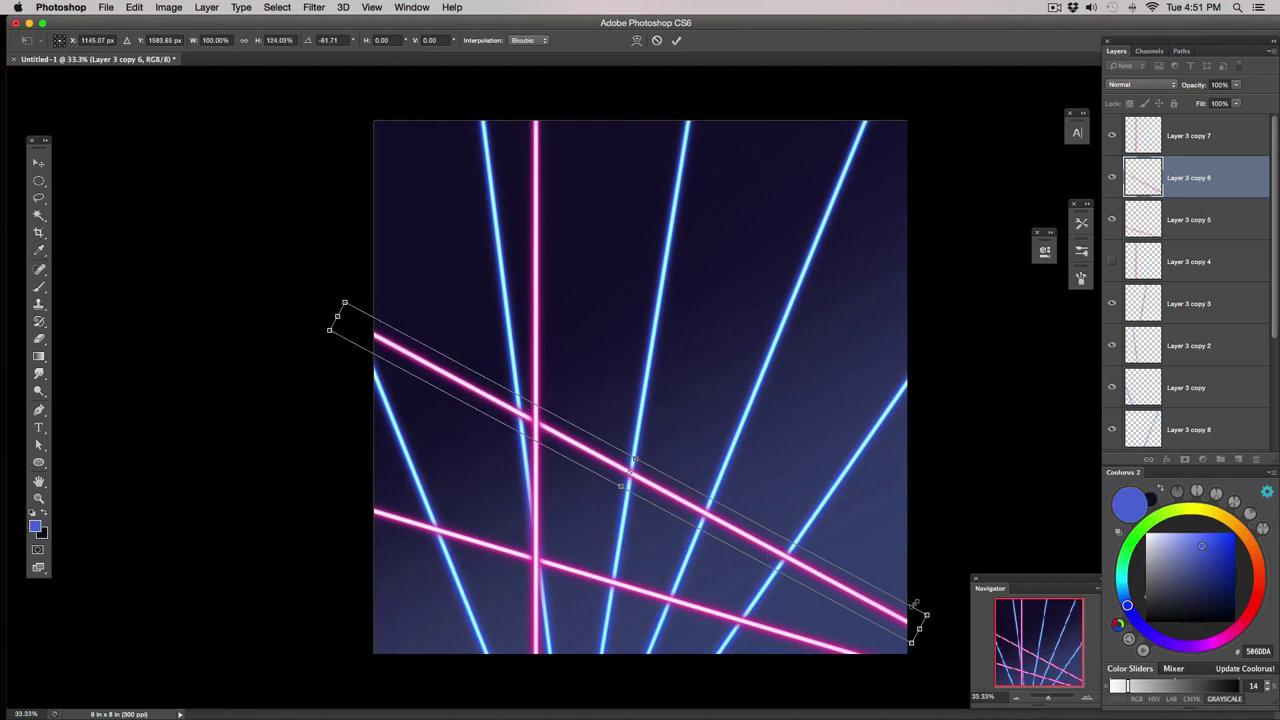
key("Return")
Rotate and stretch the Layer 3 copy 7 pink beam into a steeper diagonal from the canvas's upper left to its lower-right edge.
left_click(1189, 137)
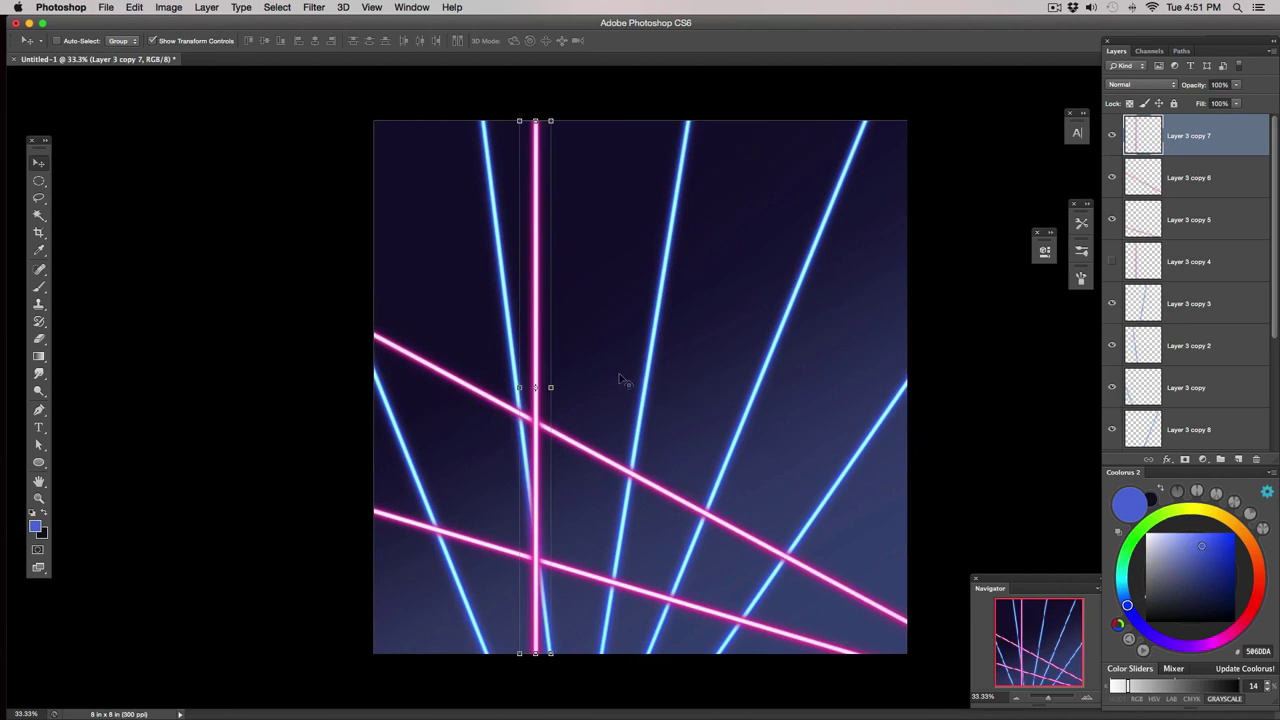
left_click_drag(542, 408, 812, 405)
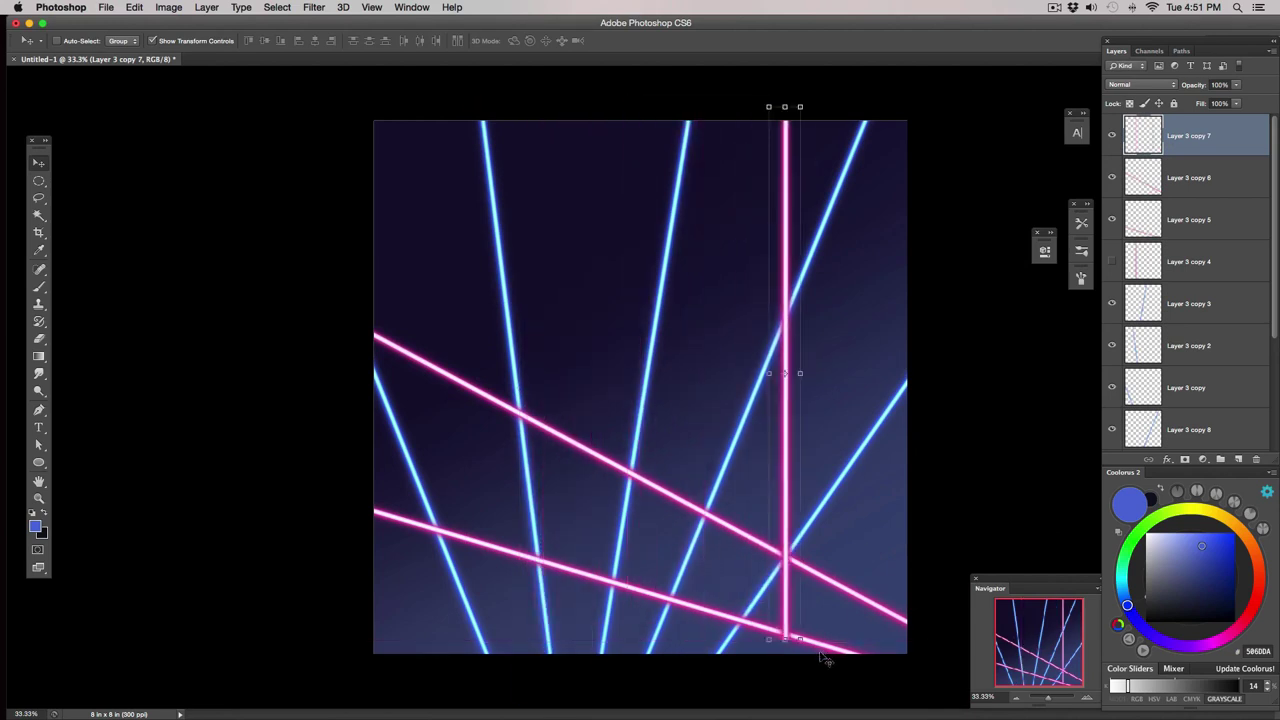
key("ctrl+t")
left_click_drag(850, 642, 890, 547)
left_click_drag(562, 198, 463, 96)
left_click_drag(779, 432, 794, 421)
key("Return")
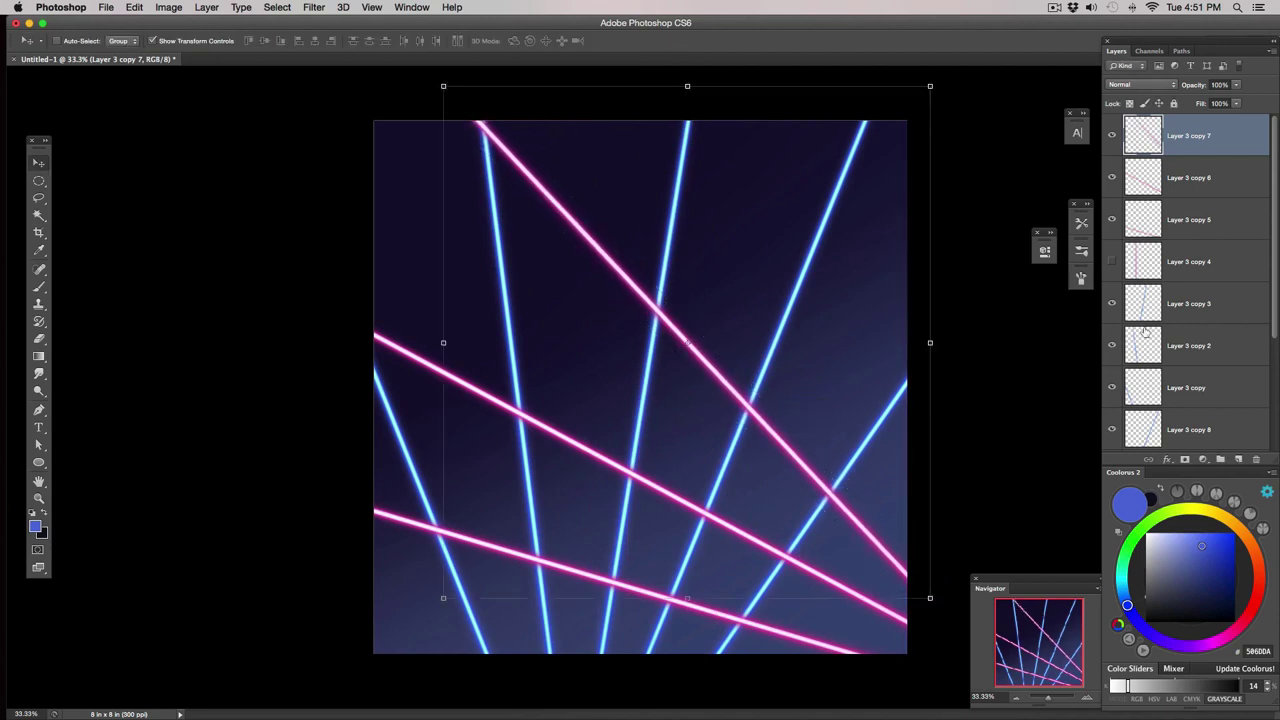
Show the pink beam on Layer 3 copy 4, duplicate its layer and hide the original.
left_click(1183, 262)
left_click(1112, 263)
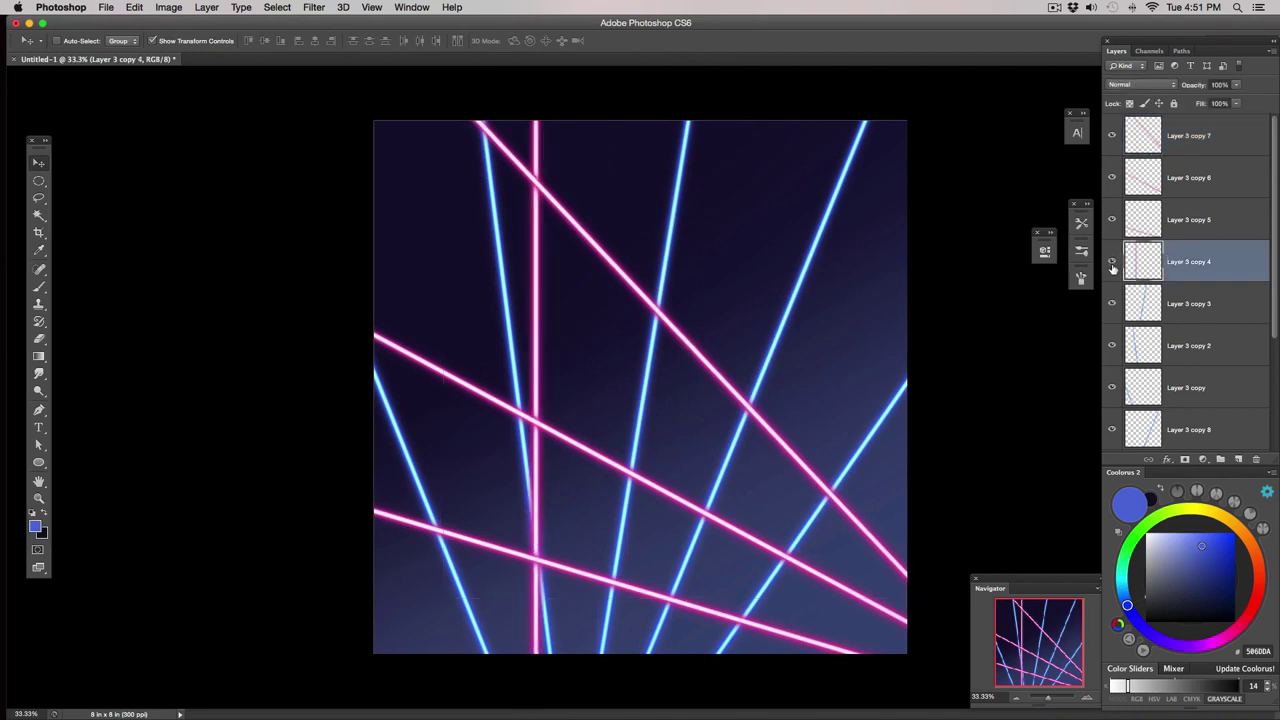
key("super+j")
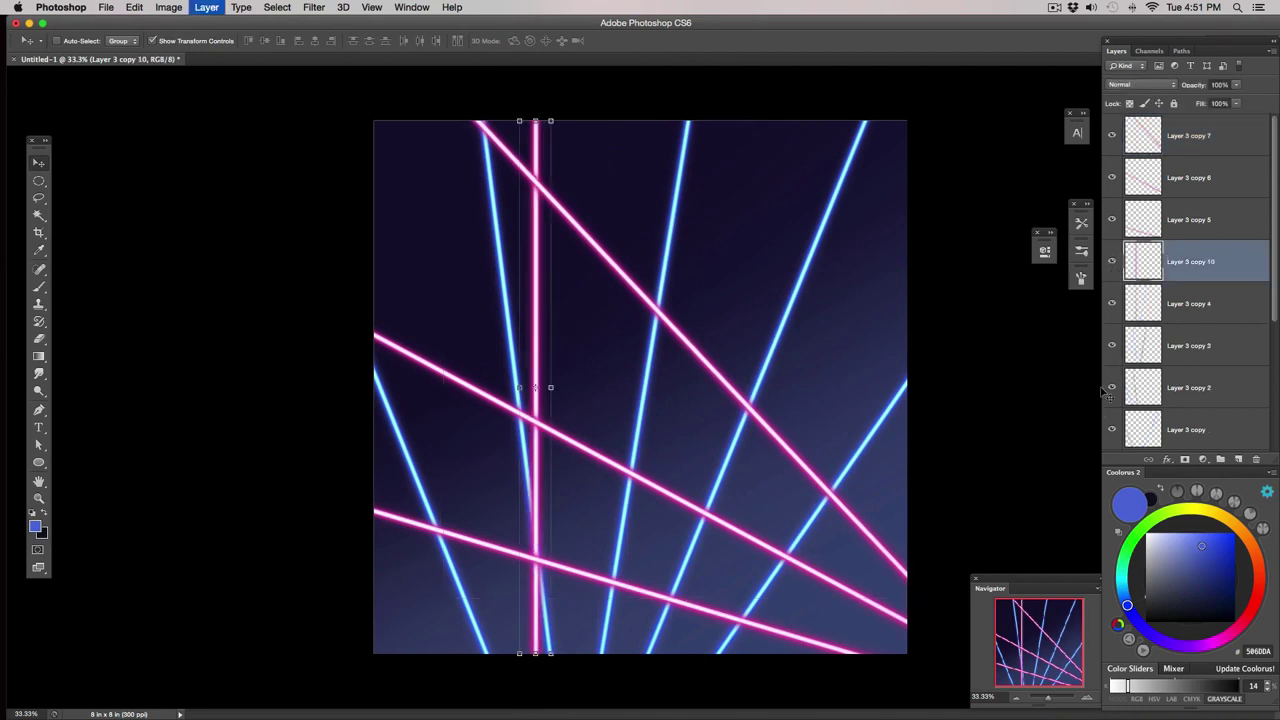
left_click(1113, 302)
Tilt the Layer 3 copy 10 pink beam about 24° counter-clockwise across the canvas's upper-right corner and hide the transform box.
left_click_drag(545, 548, 884, 464)
left_click_drag(899, 590, 895, 414)
left_click_drag(974, 500, 938, 519)
left_click_drag(906, 470, 938, 469)
left_click_drag(972, 521, 950, 536)
left_click_drag(914, 473, 923, 501)
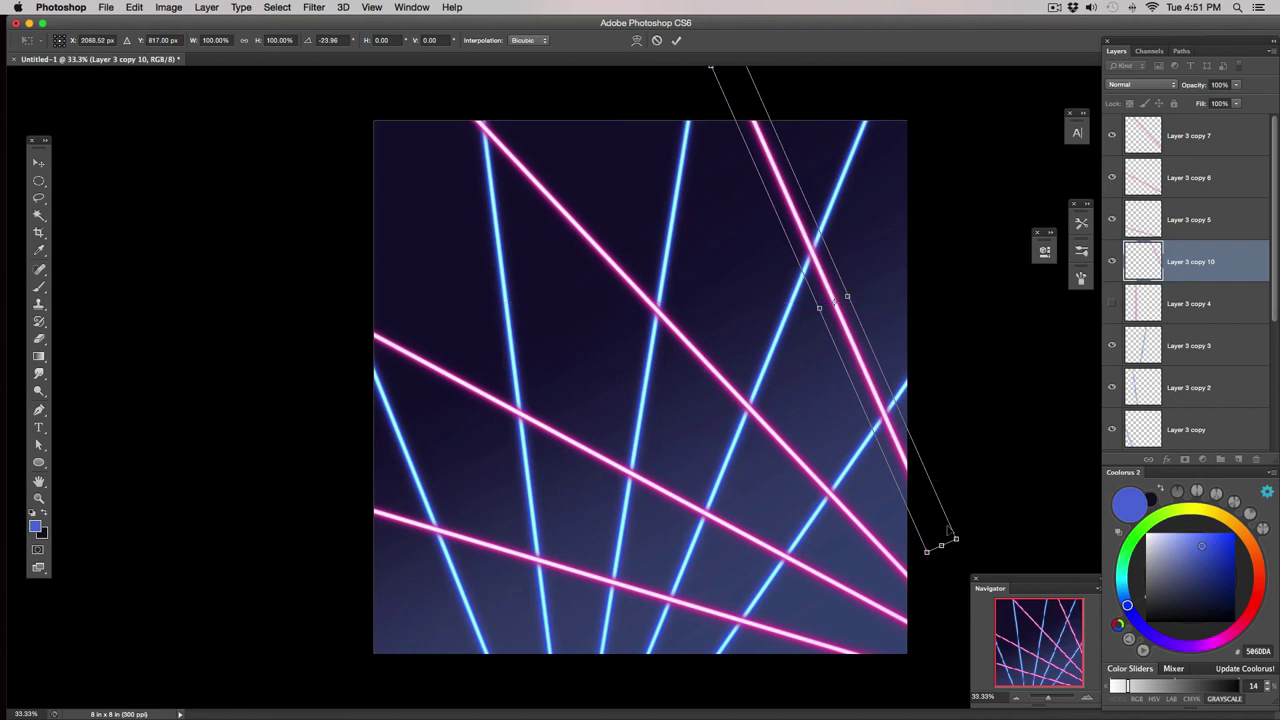
key("Return")
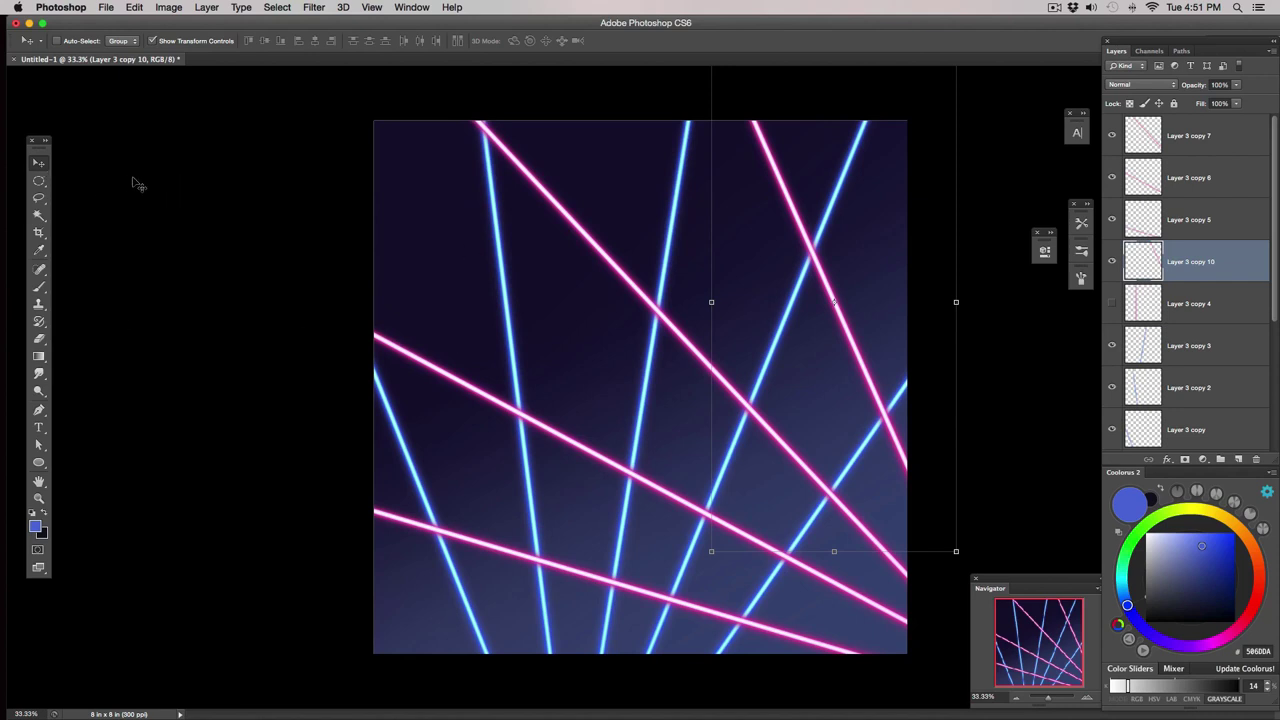
key("super+h")
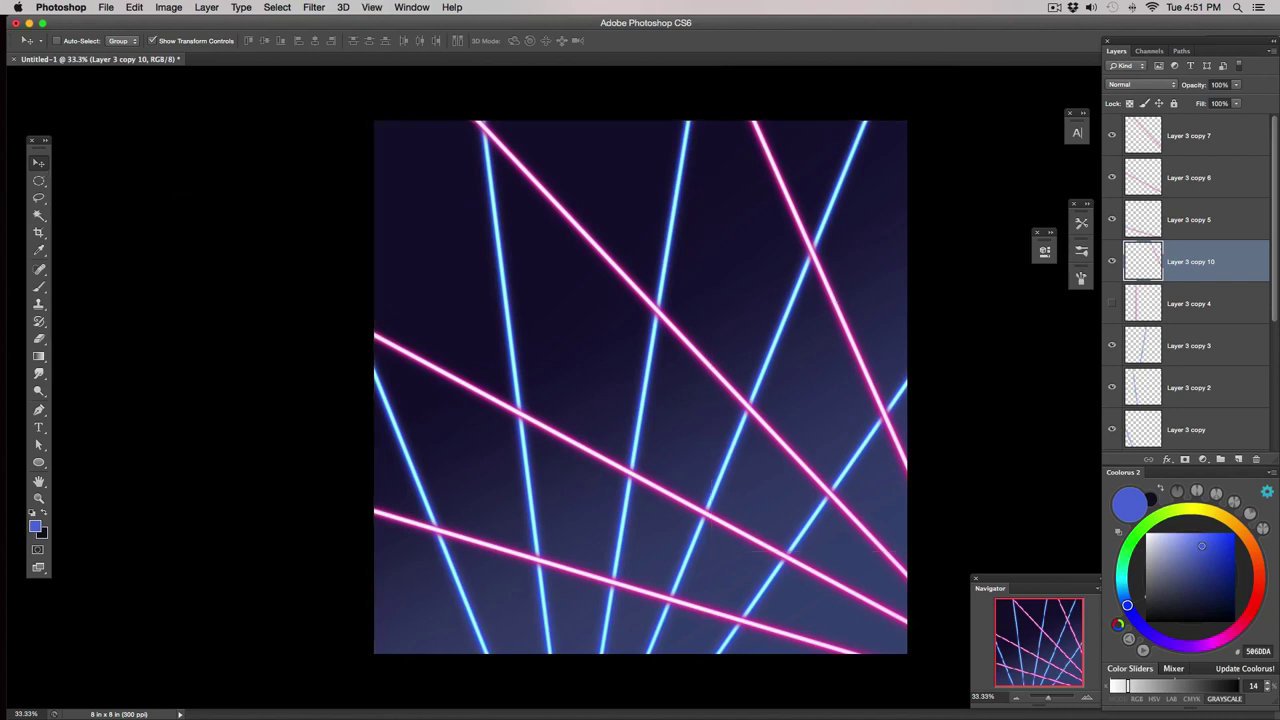
Switch to Preview to compare the reference painting Mouse_Small.jpg with the canvas, close it and return to Photoshop.
left_click_drag(357, 719, 338, 112)
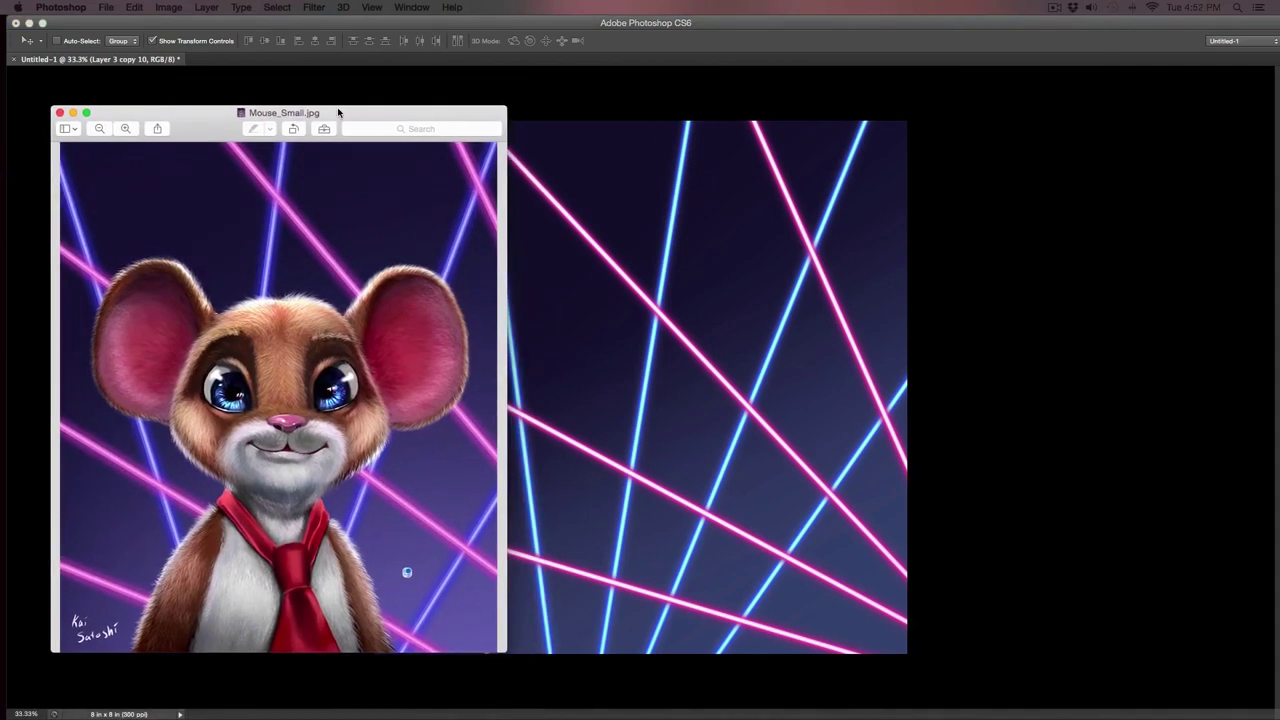
left_click_drag(338, 112, 310, 112)
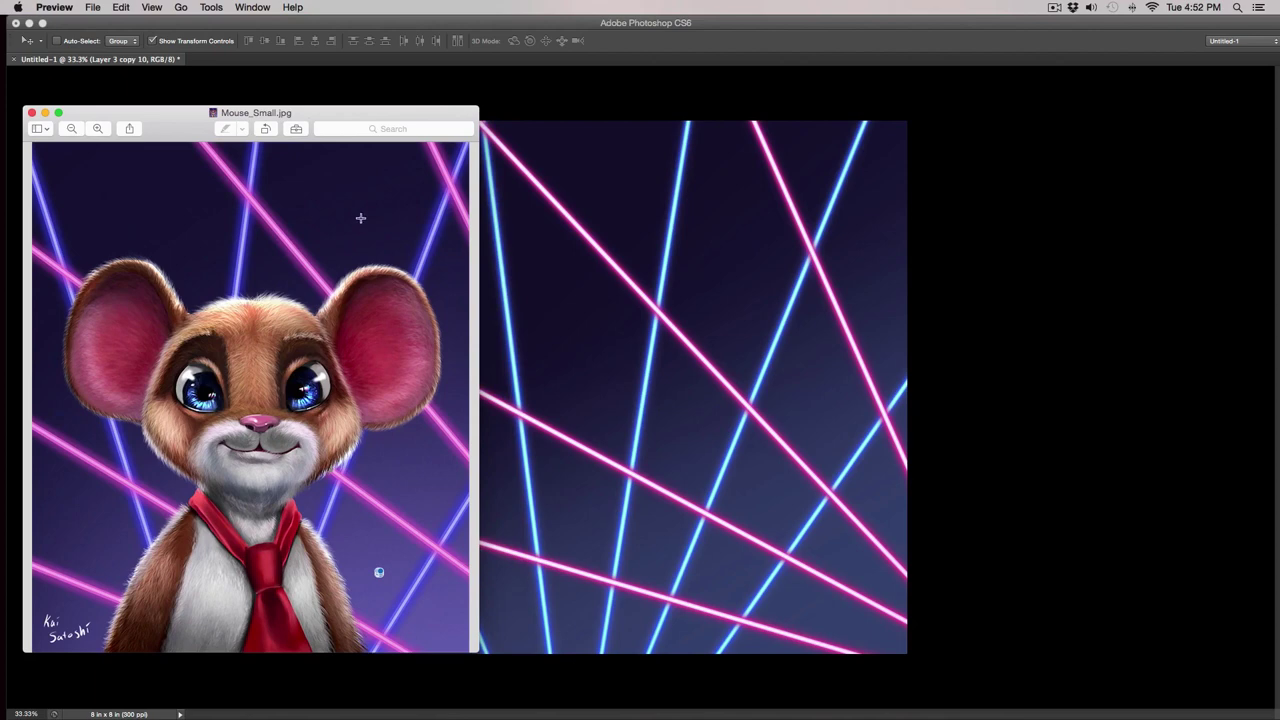
key("cmd+w")
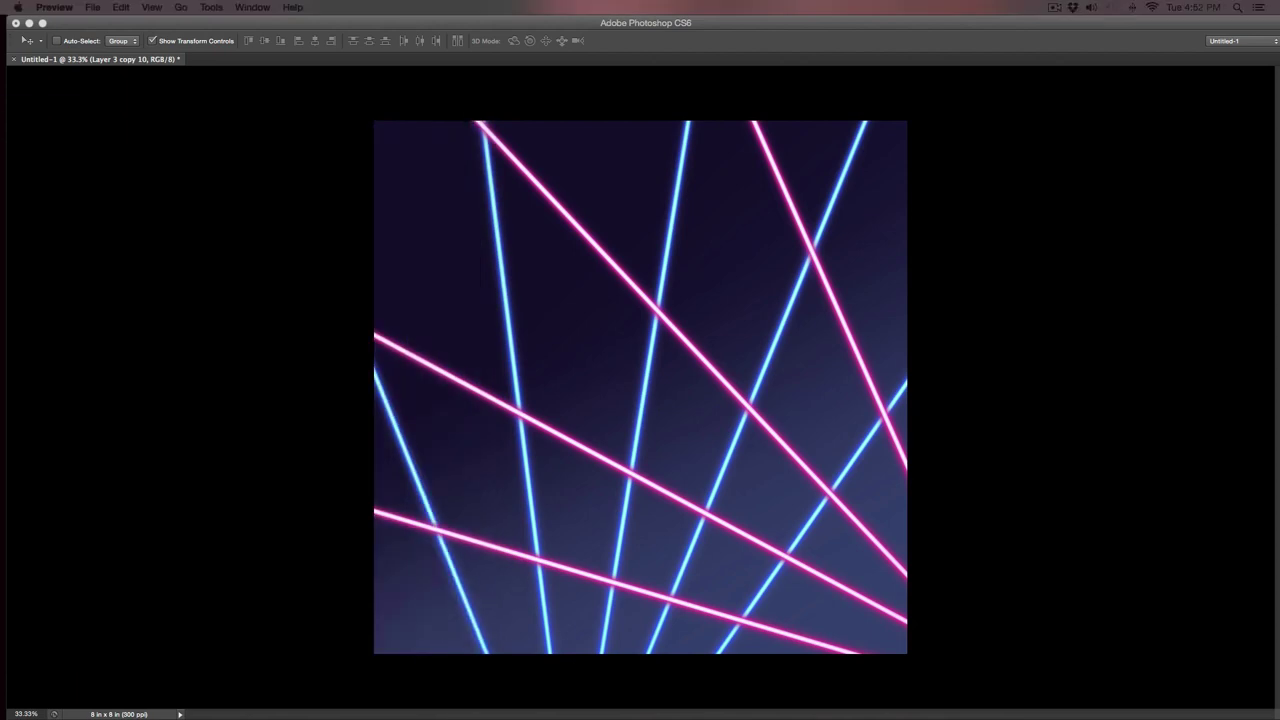
left_click(823, 570)
Add a new layer directly above Layer 2 and set up the Gradient tool with a medium purple foreground color.
left_click_drag(1275, 320, 1273, 428)
left_click(1223, 429)
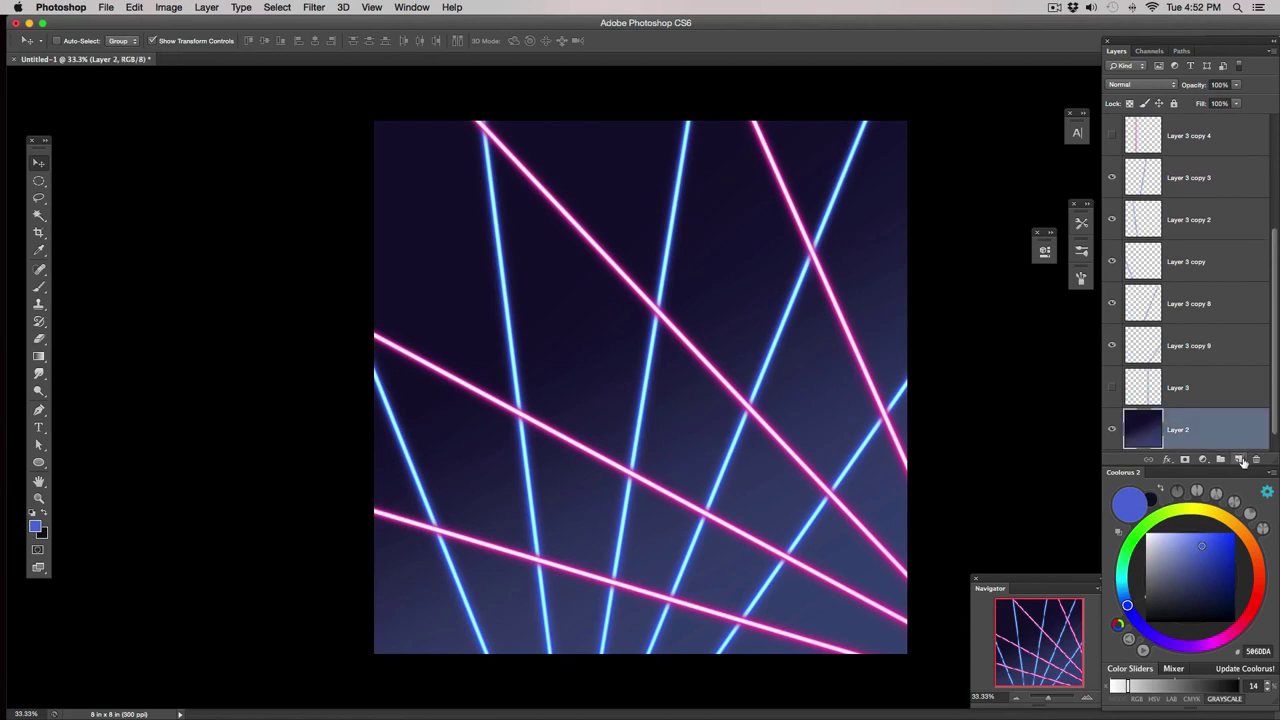
scroll(1266, 400, "down", 2)
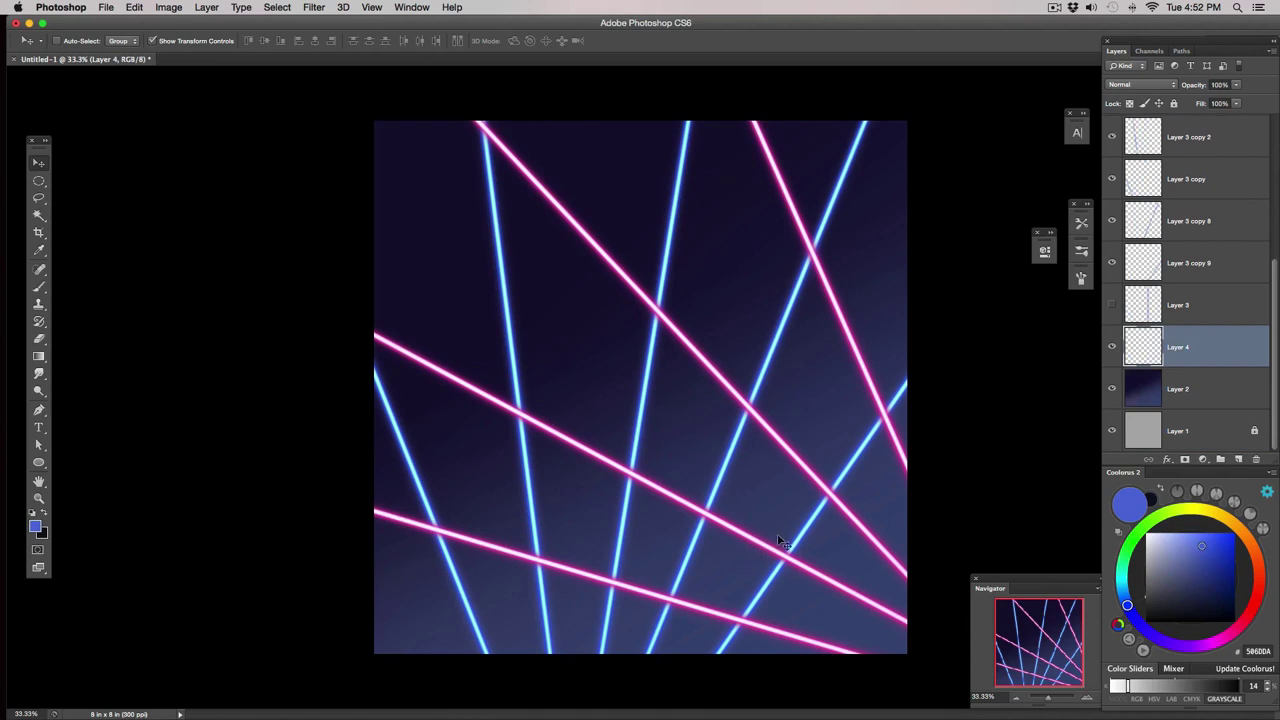
left_click(1157, 635)
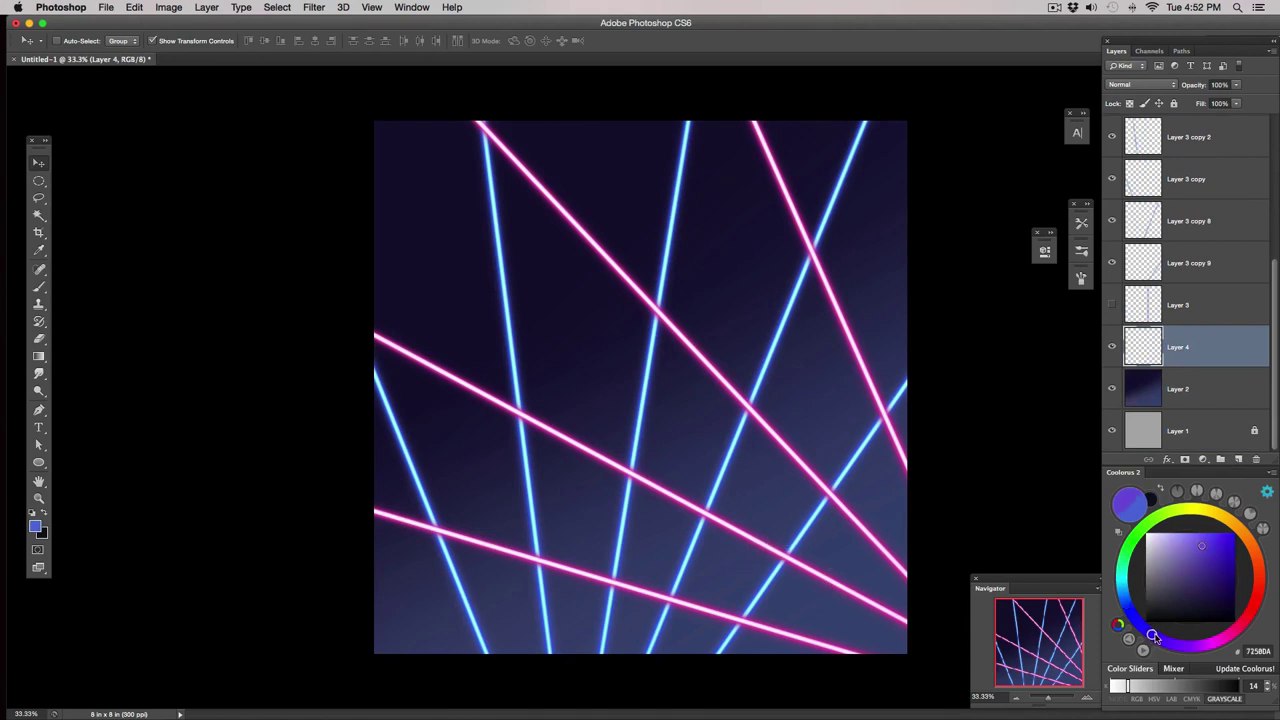
left_click(1193, 544)
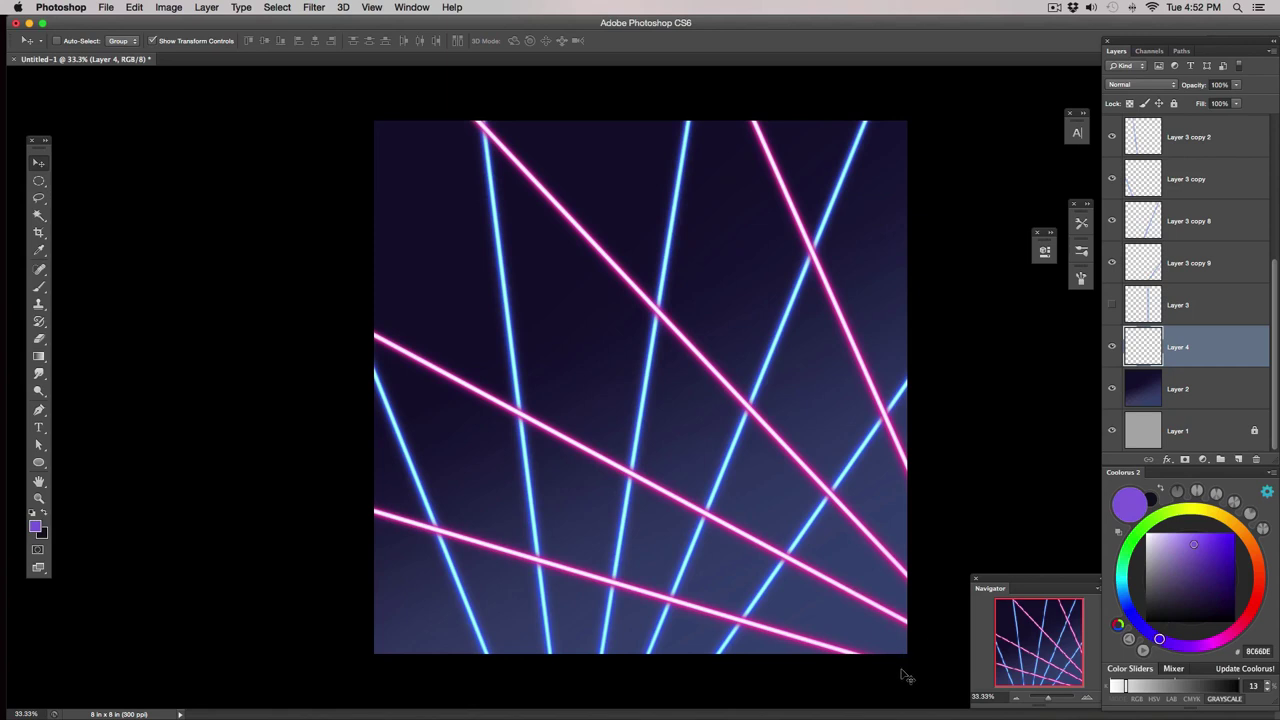
key("g")
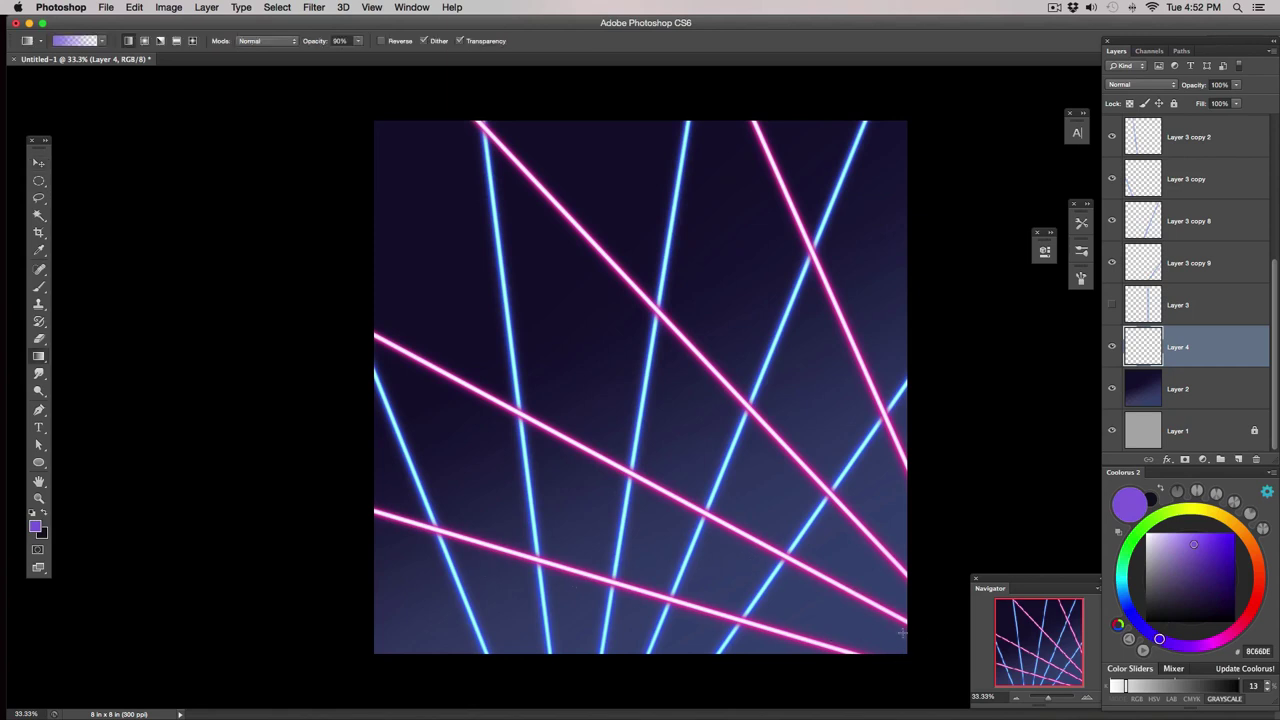
left_click_drag(915, 665, 620, 345)
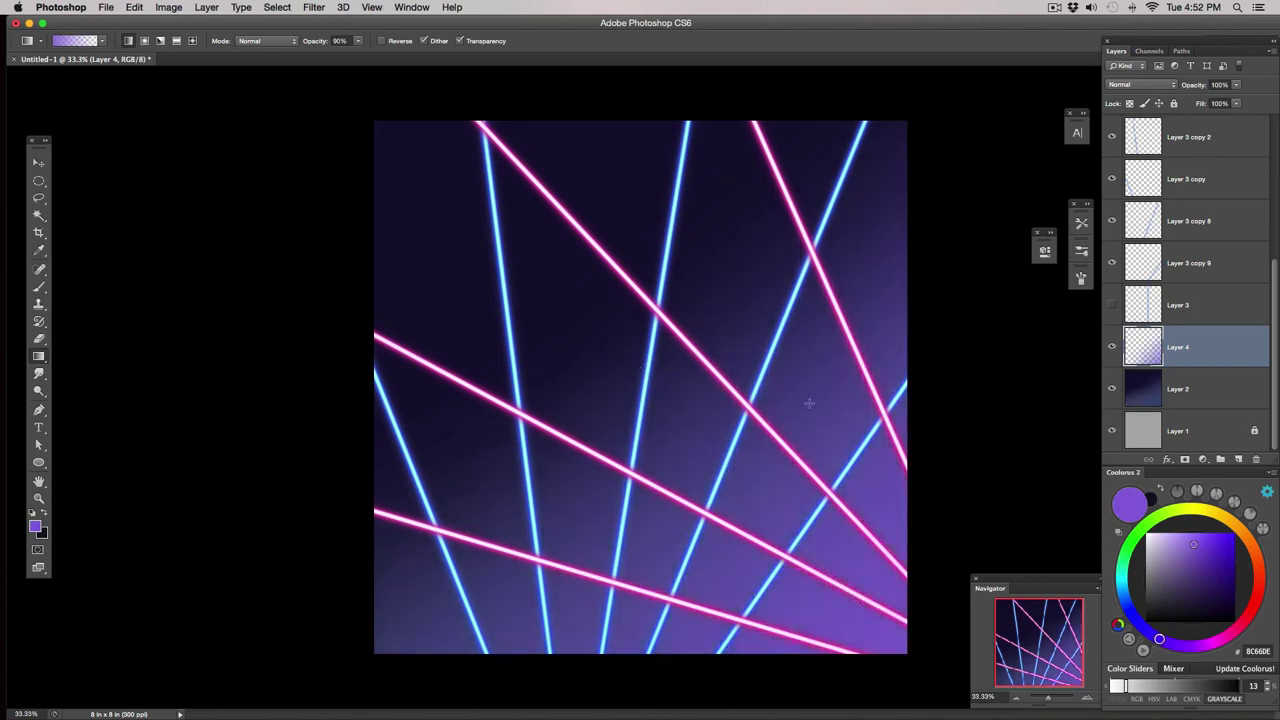
key("ctrl+z")
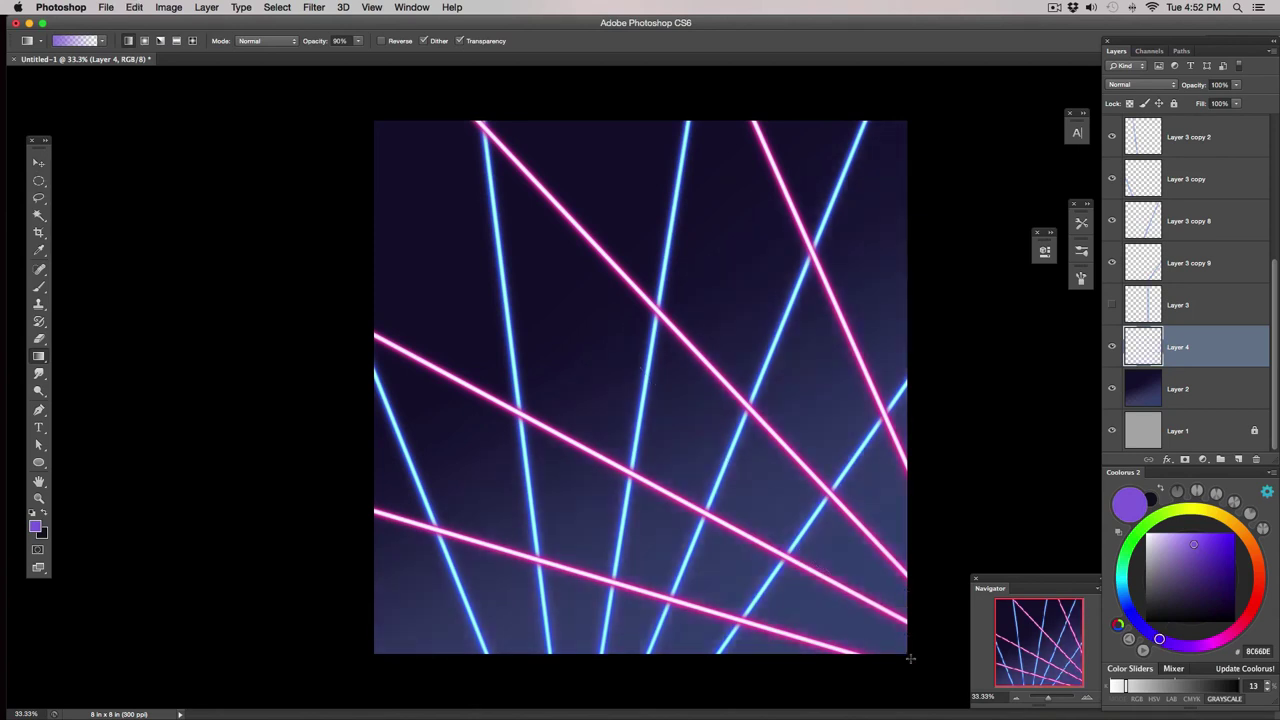
left_click(1186, 550)
left_click_drag(923, 665, 810, 552)
left_click(1199, 552)
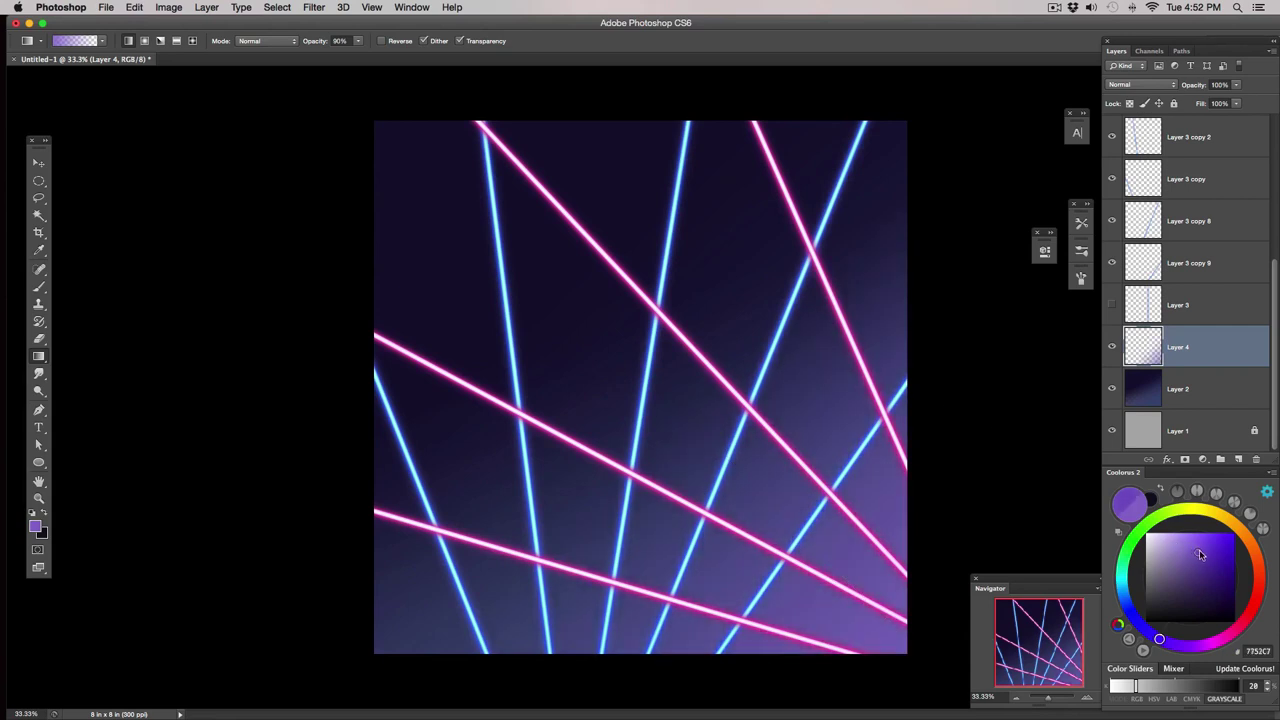
left_click_drag(903, 677, 819, 402)
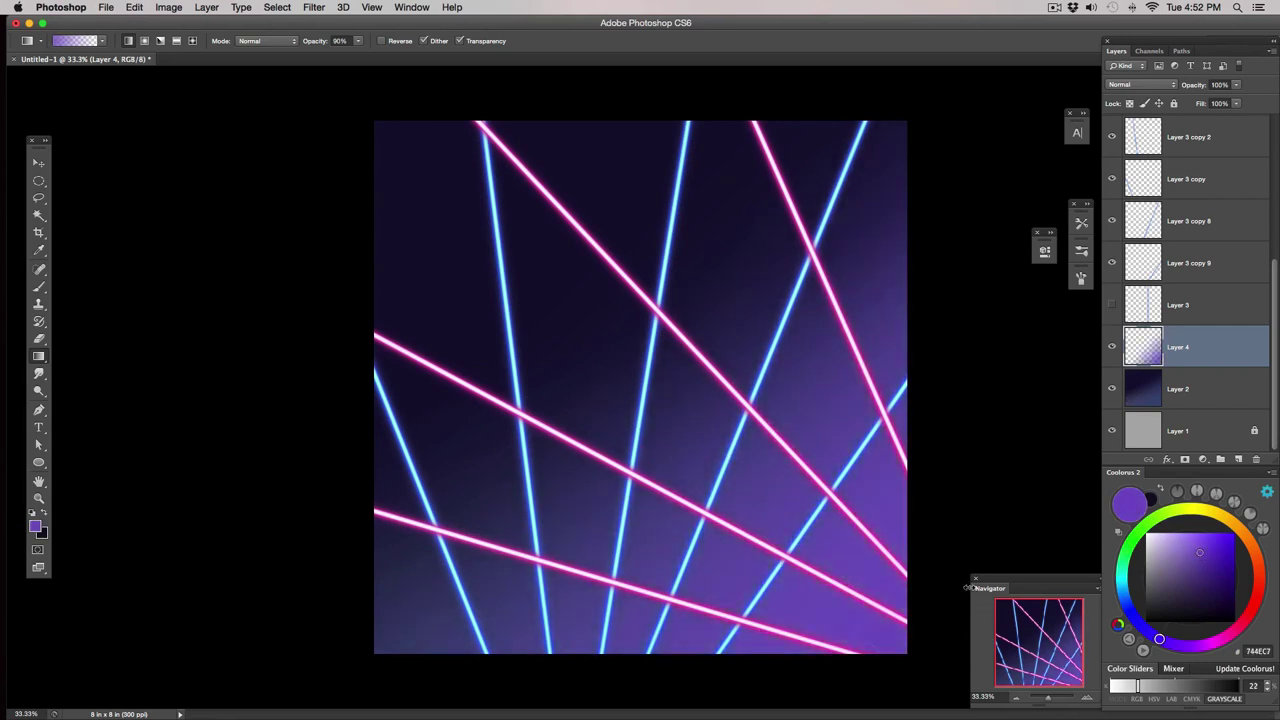
key("ctrl+z")
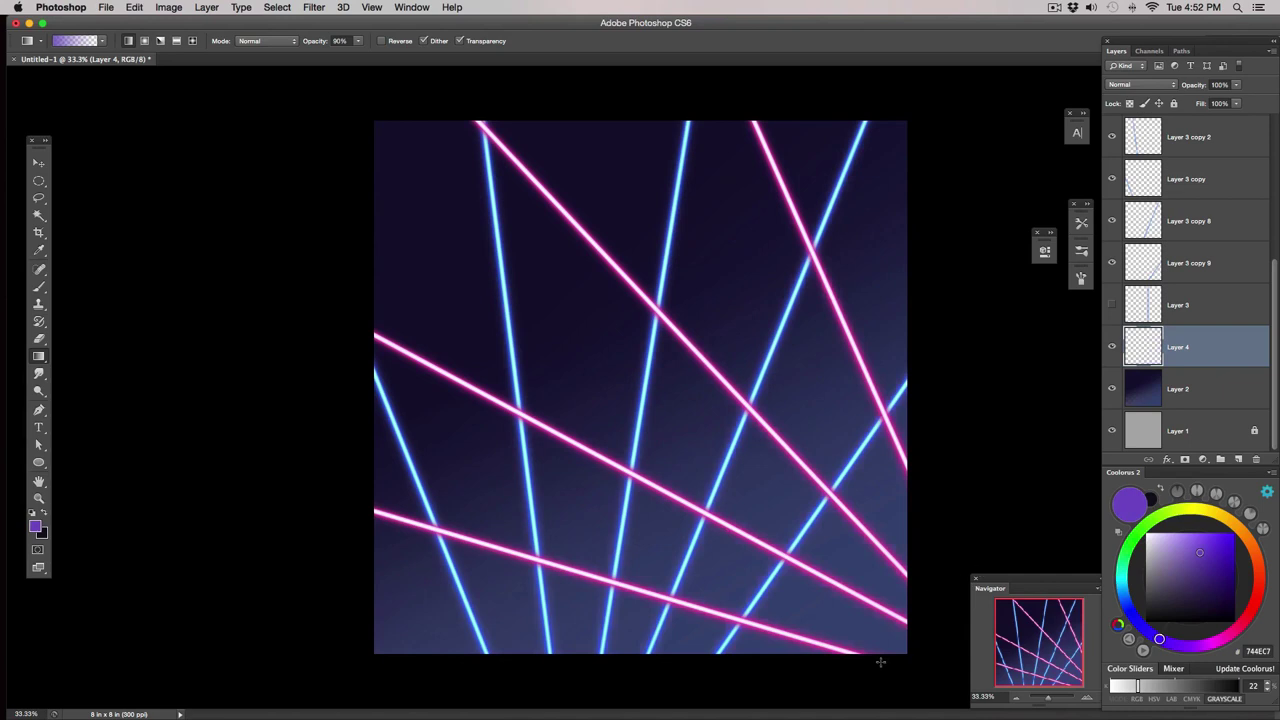
Apply a purple-to-transparent gradient on Layer 4 from the canvas's lower-right corner toward the center, finishing with a lighter purple.
left_click_drag(880, 667, 719, 451)
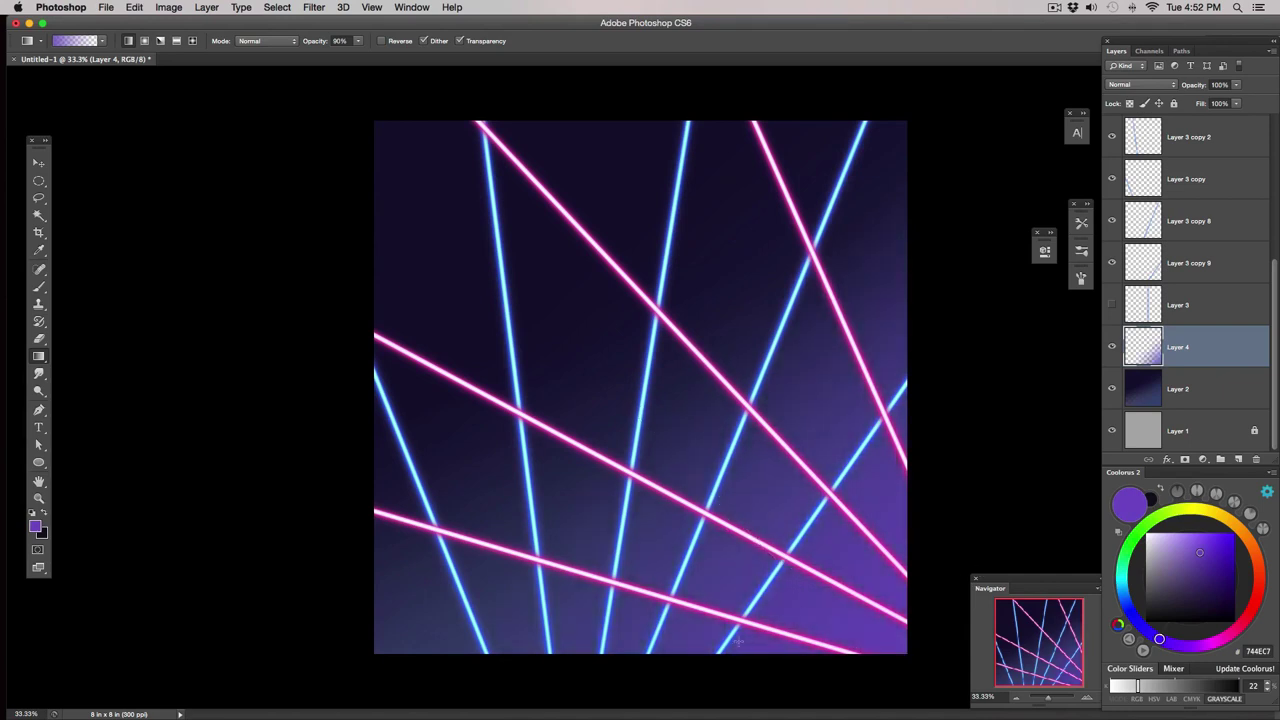
left_click(1192, 546)
left_click_drag(871, 677, 750, 510)
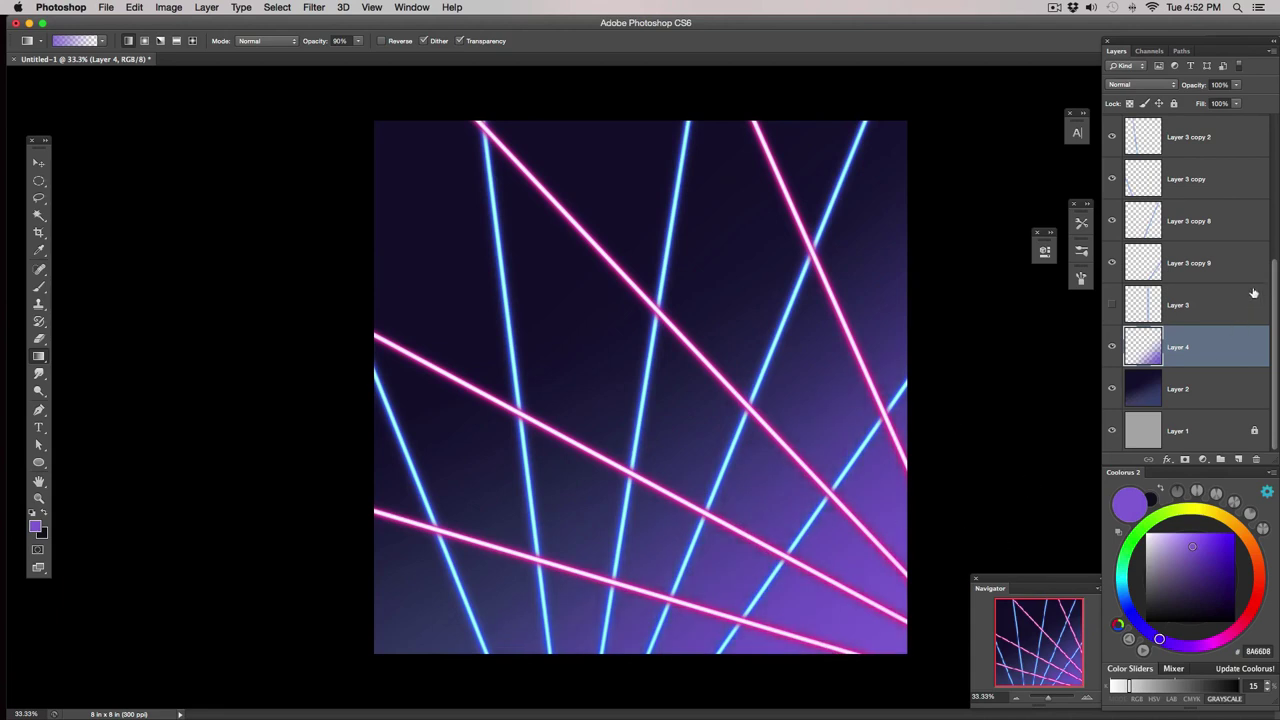
Add a new empty layer directly above the purple gradient on Layer 4.
scroll(1276, 283, "up", 1)
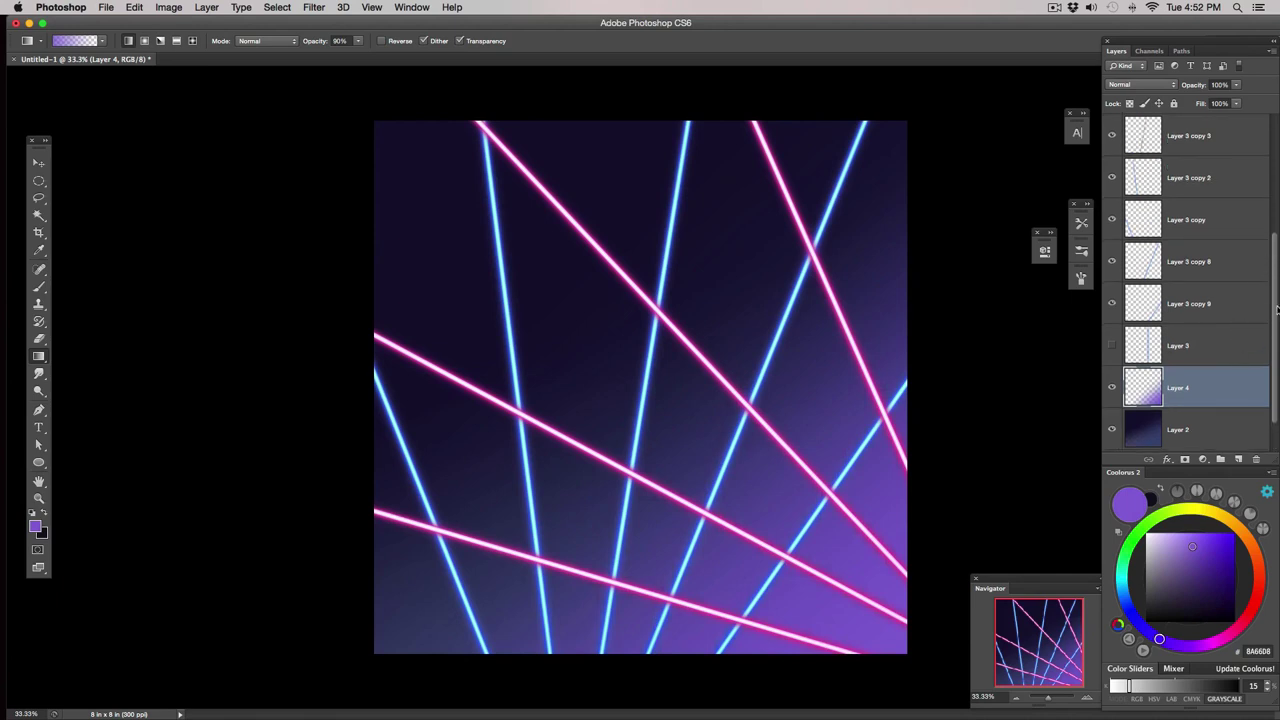
scroll(1246, 218, "up", 4)
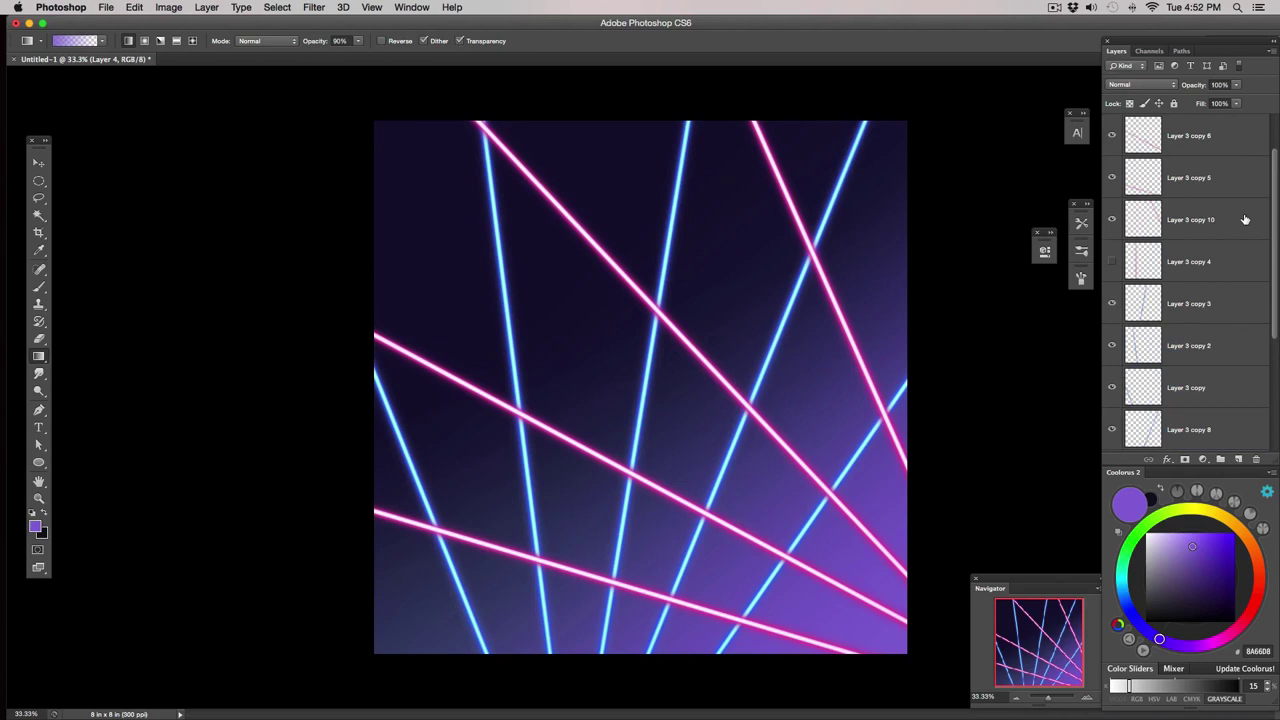
key("super+shift+alt+n")
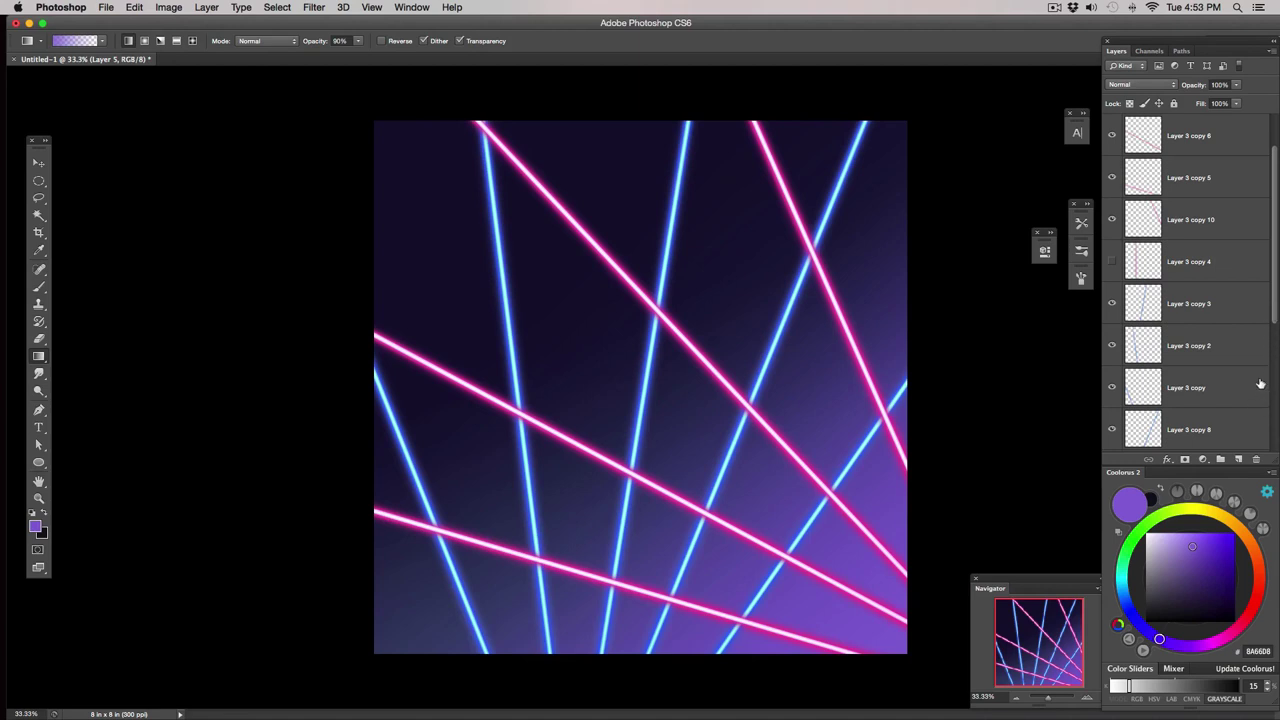
scroll(1266, 400, "down", 5)
scroll(1267, 425, "up", 6)
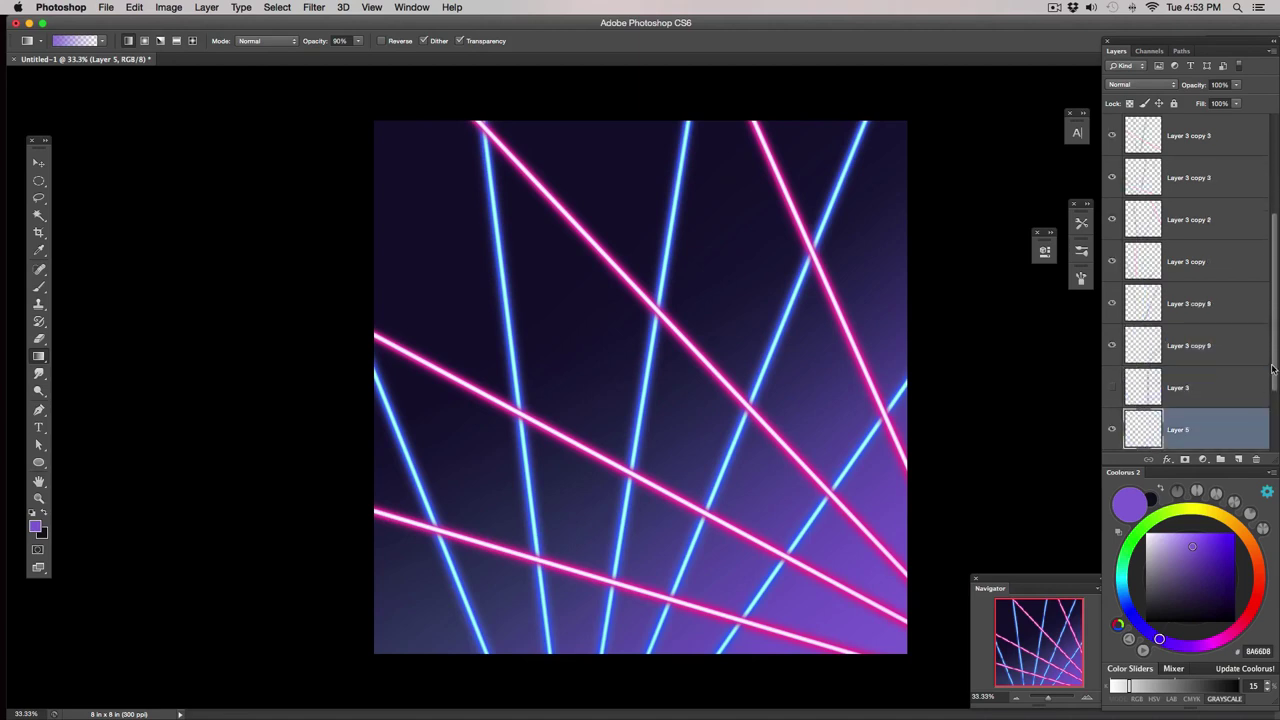
Move the empty Layer 5 to the top of the layer stack and stamp all visible artwork into it.
scroll(1272, 276, "down", 6)
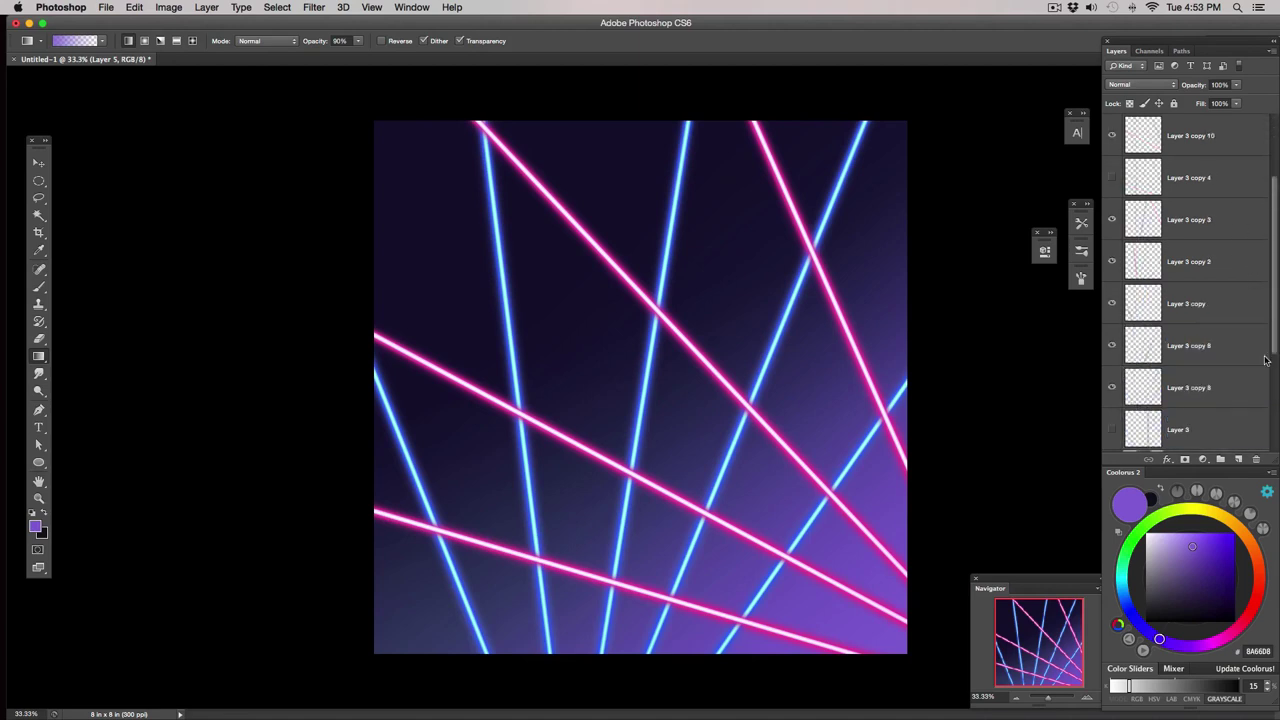
left_click_drag(1210, 319, 1200, 136)
left_click_drag(1275, 212, 1206, 123)
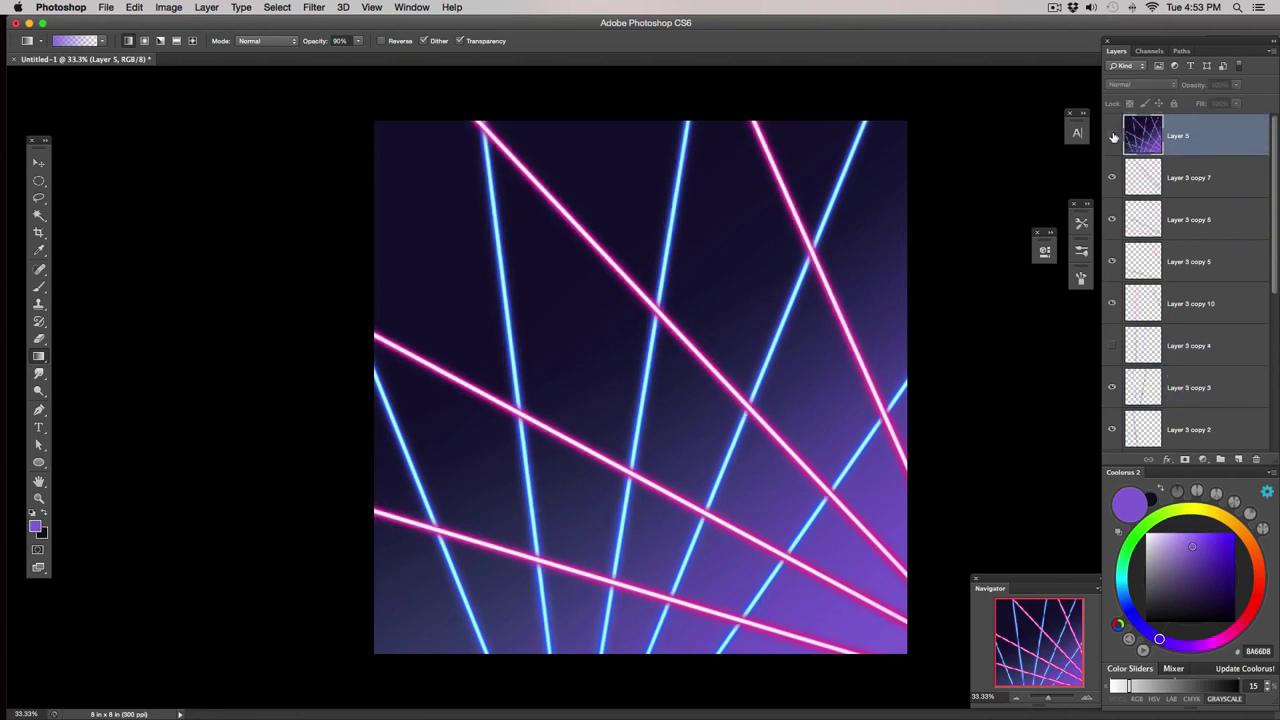
Group all laser beam layers from Layer 3 copy 7 down through the purple gradient on Layer 4.
left_click(1190, 180)
scroll(1272, 297, "down", 4)
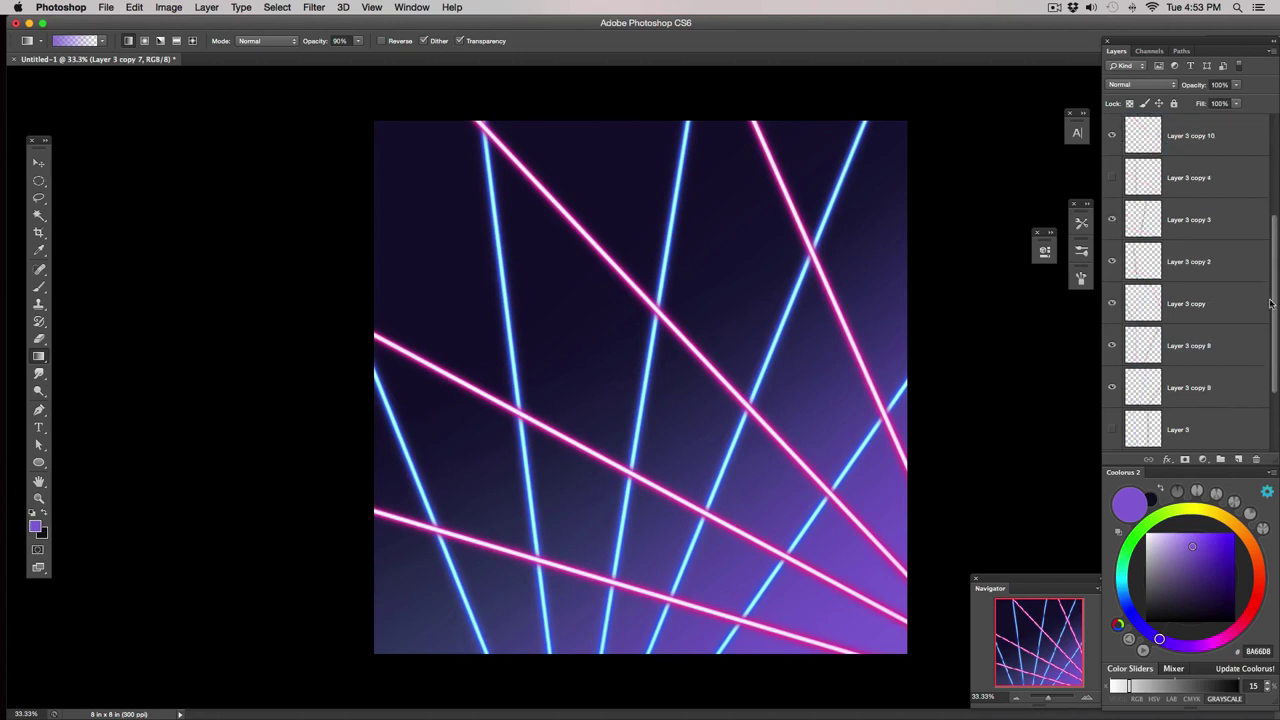
scroll(1272, 297, "down", 3)
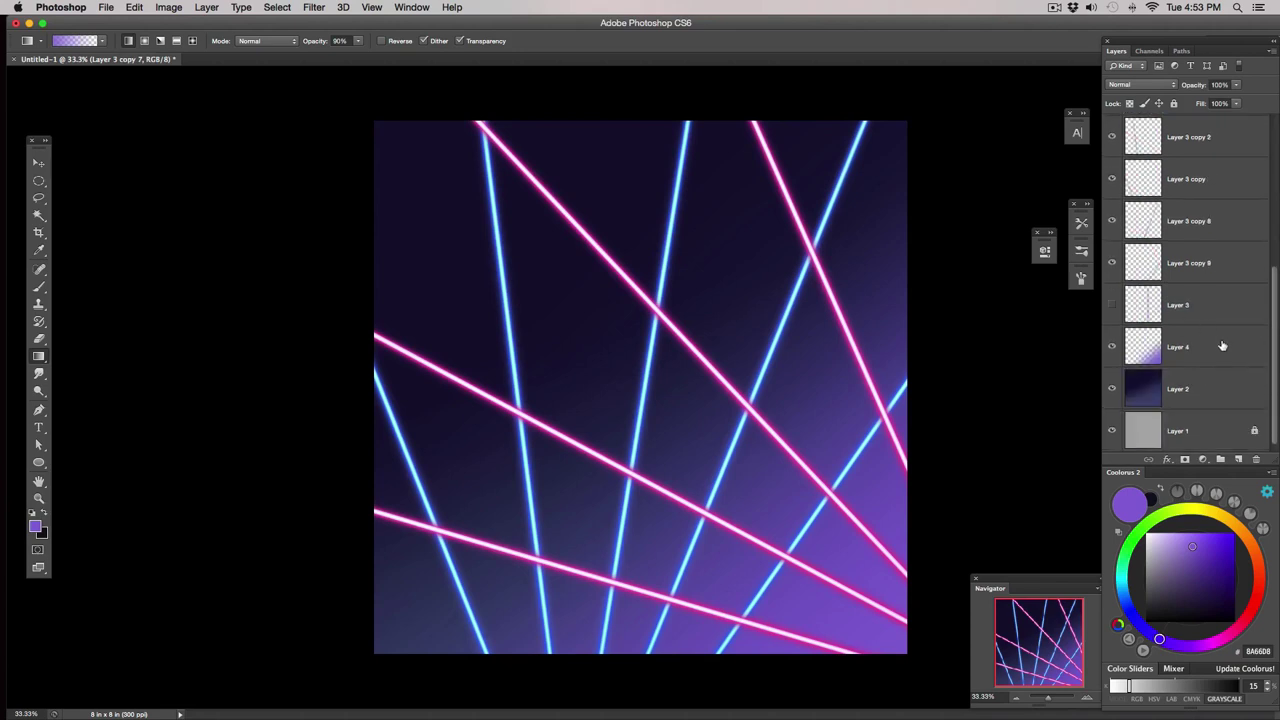
left_click(1220, 346, "shift")
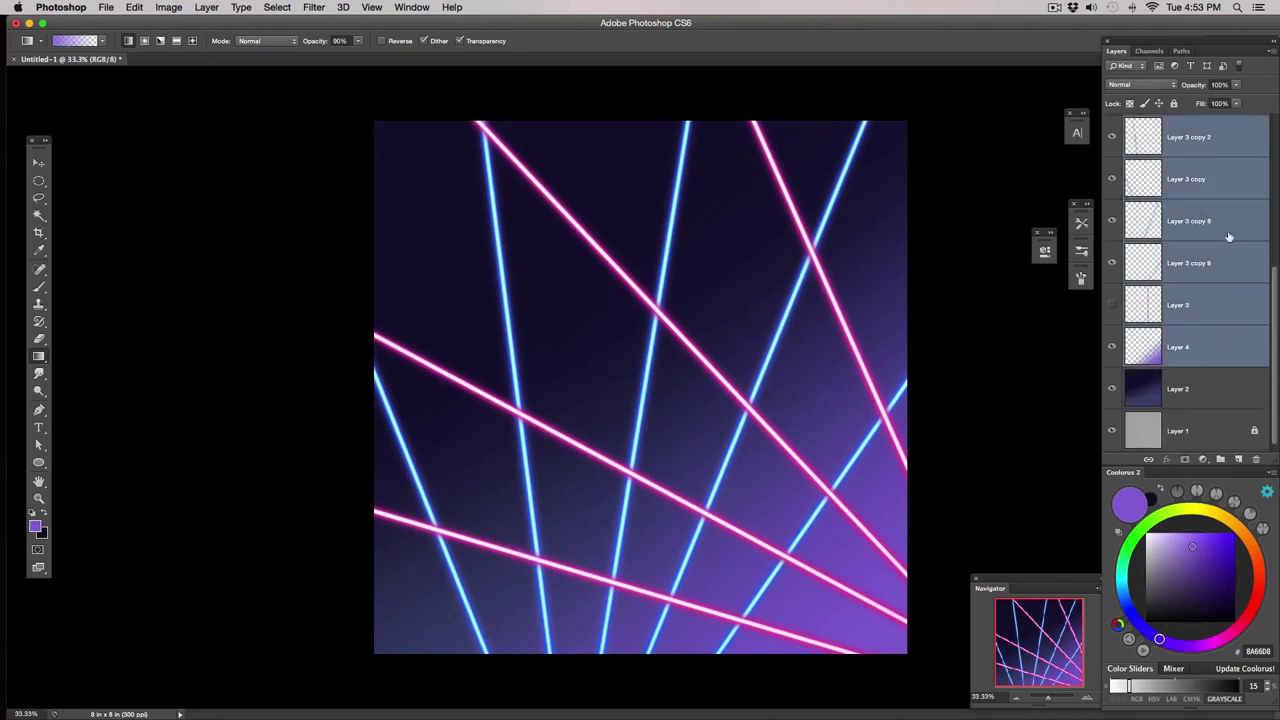
key("super+g")
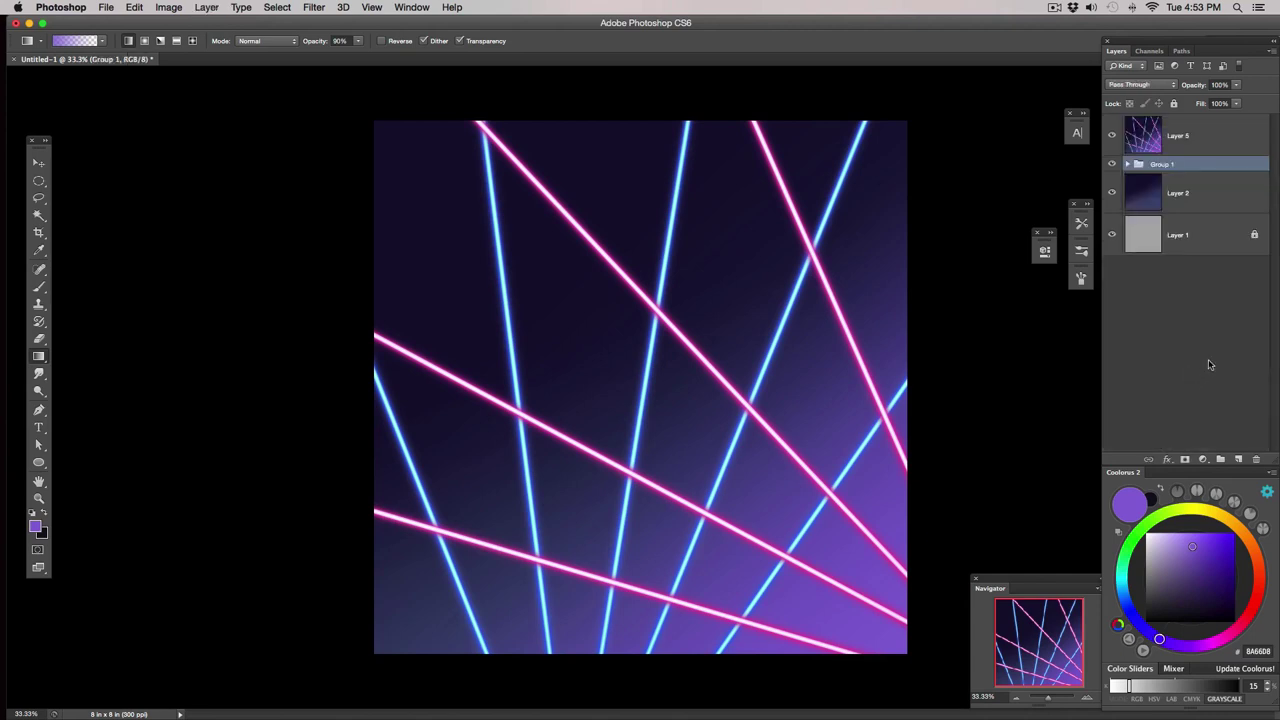
Apply a Brightness/Contrast adjustment to the merged Layer 5 with brightness -6 and contrast 20.
left_click(1197, 132)
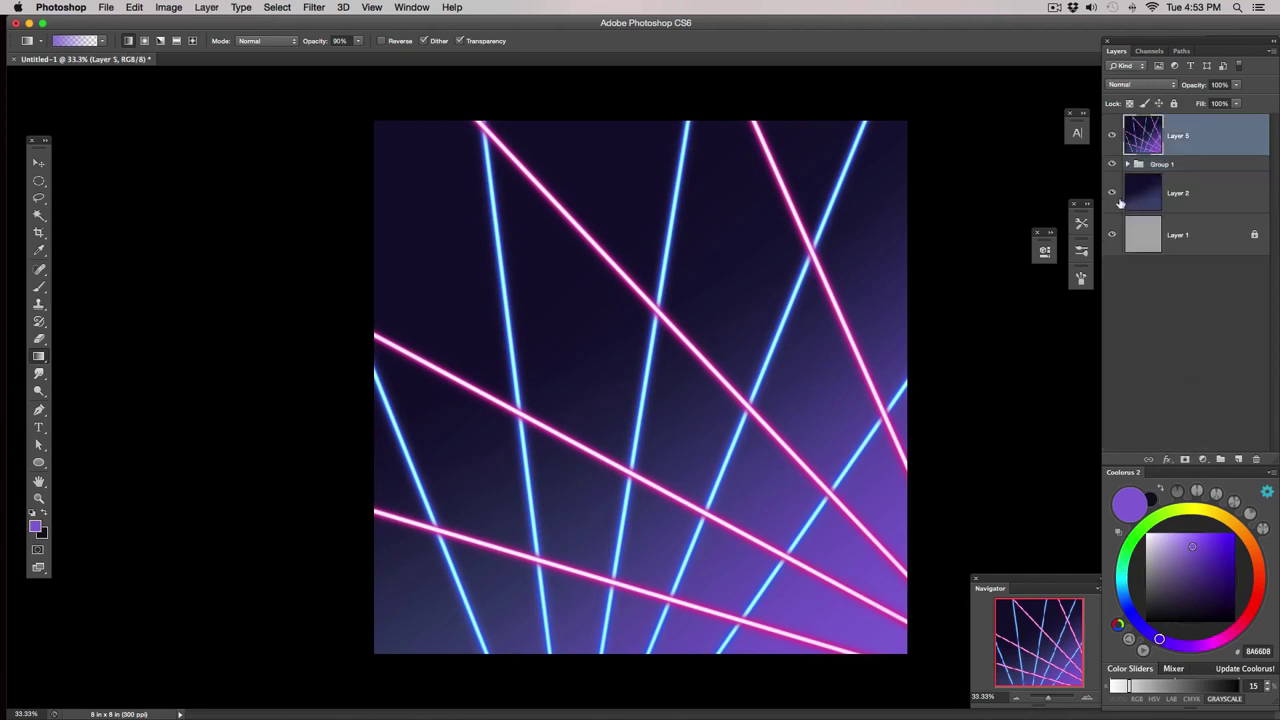
left_click(173, 8)
mouse_move(186, 49)
left_click(326, 48)
left_click_drag(917, 460, 935, 496)
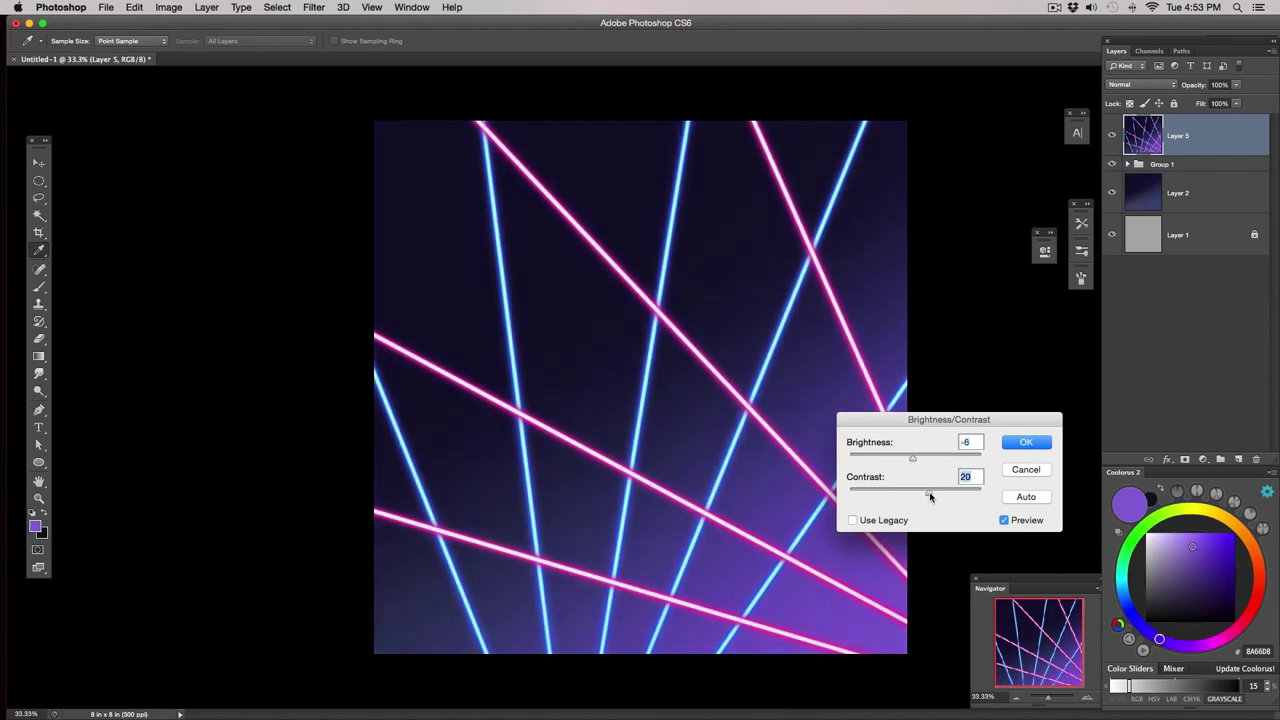
left_click(1024, 443)
key("g")
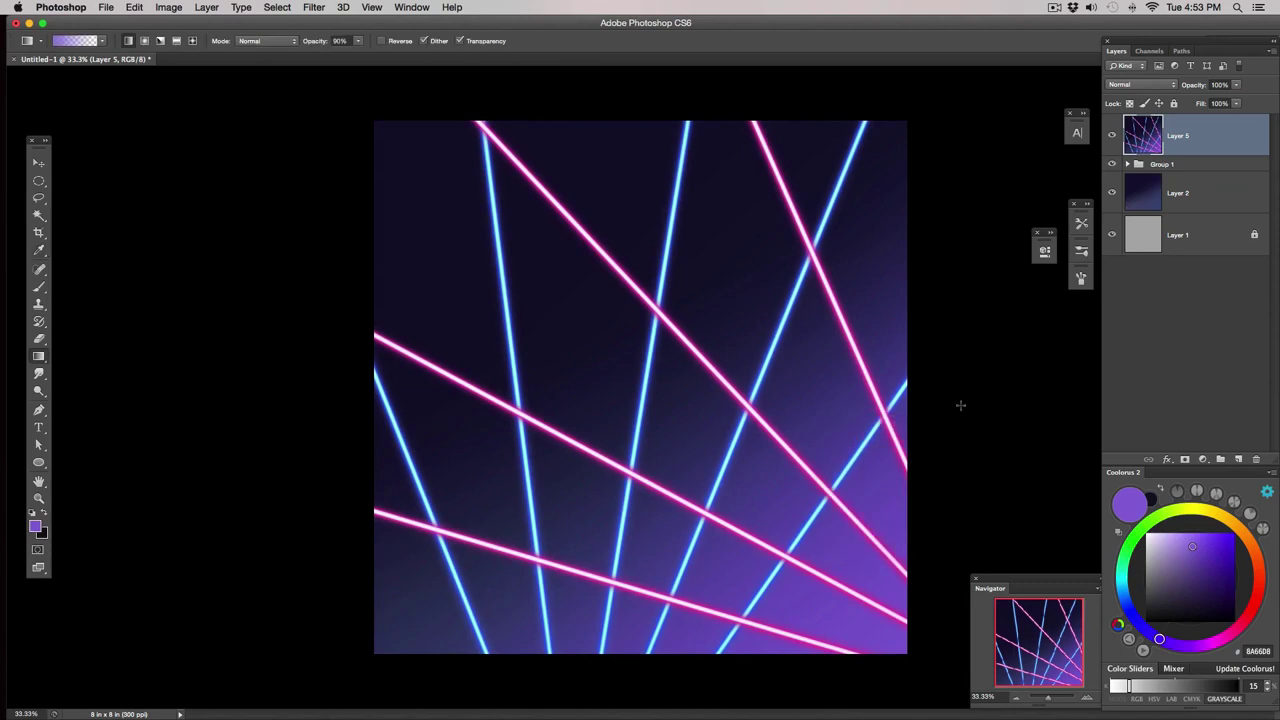
Add a new layer above Layer 5 and fill it with neutral gray 858585 using the Paint Bucket.
left_click(1086, 698)
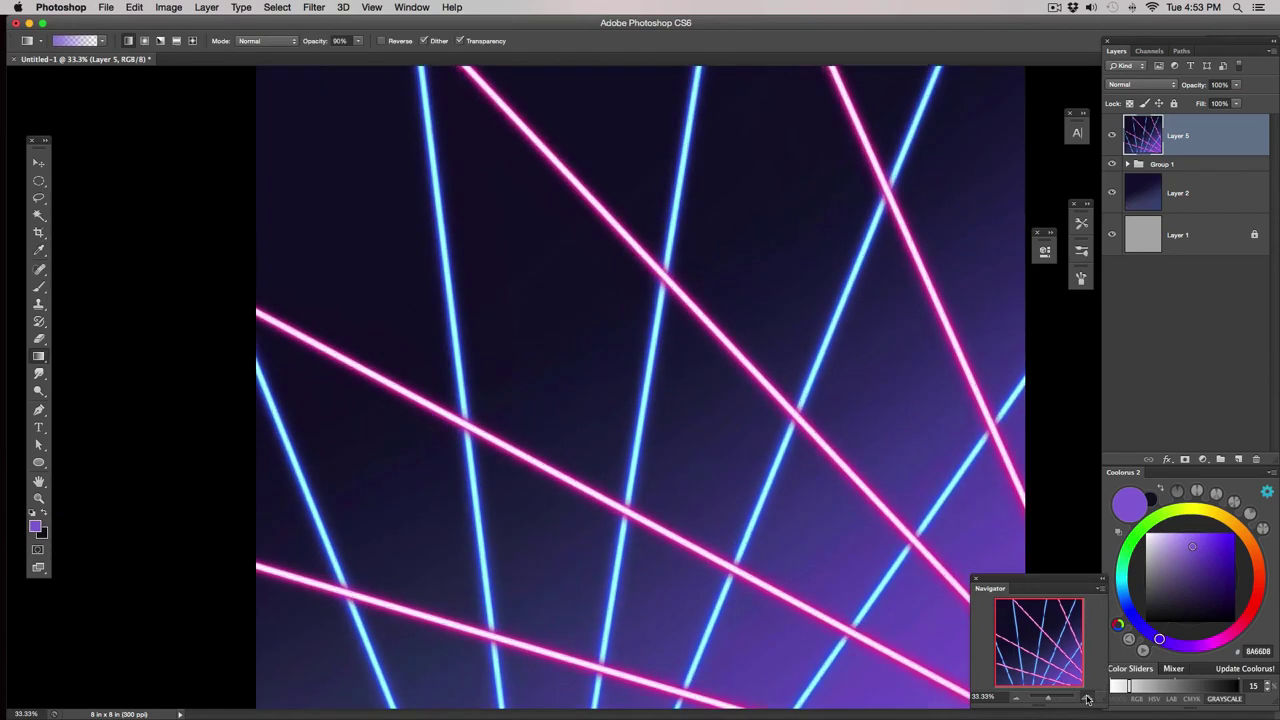
left_click(1086, 698)
left_click(1017, 699)
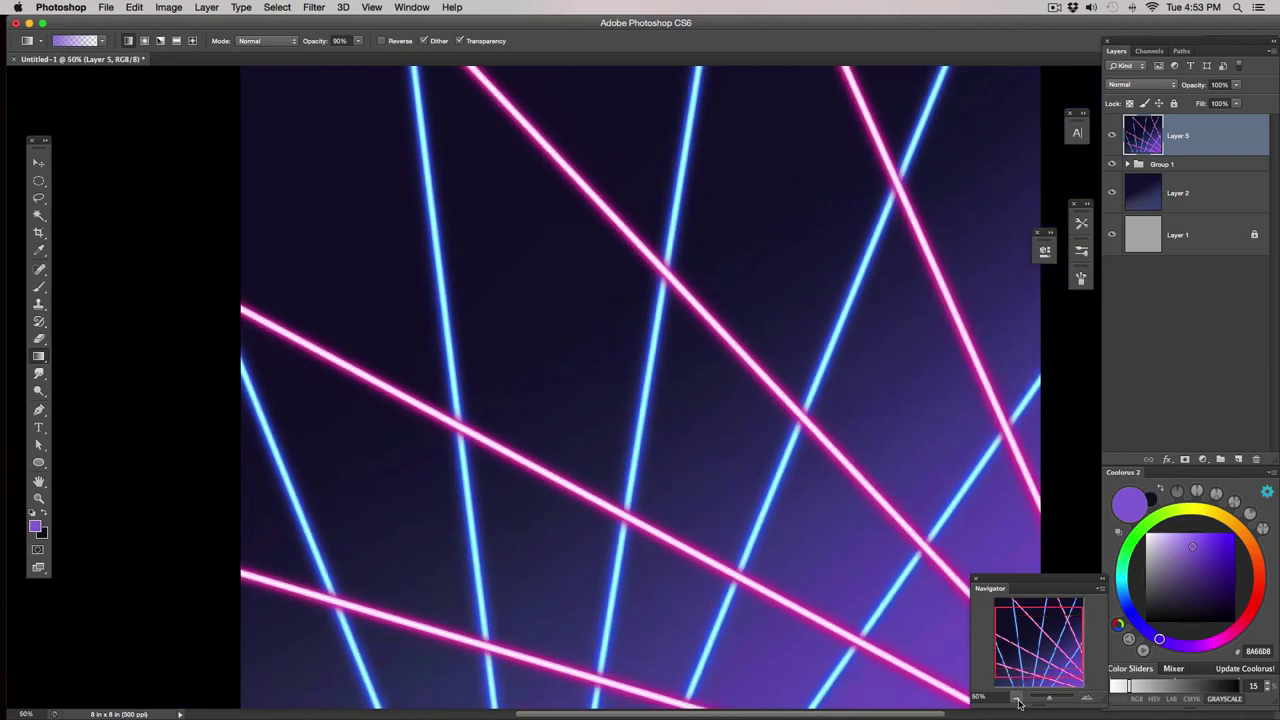
left_click(1017, 699)
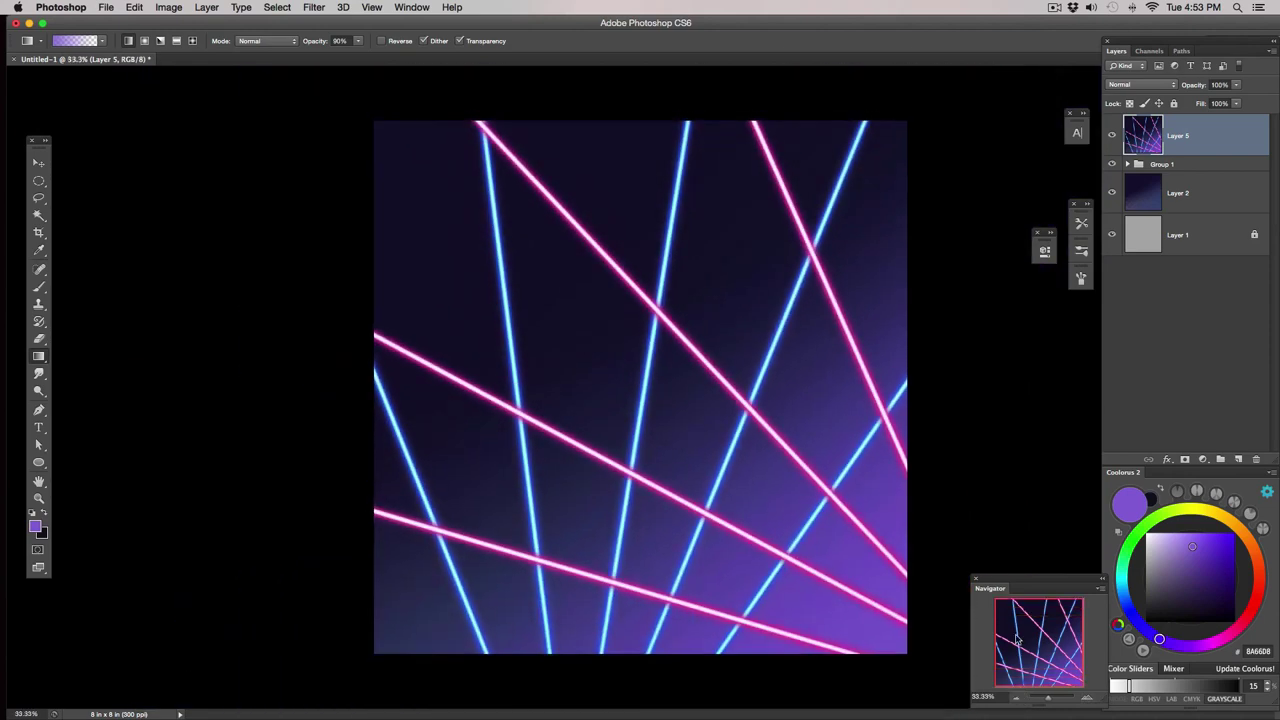
left_click(1239, 459)
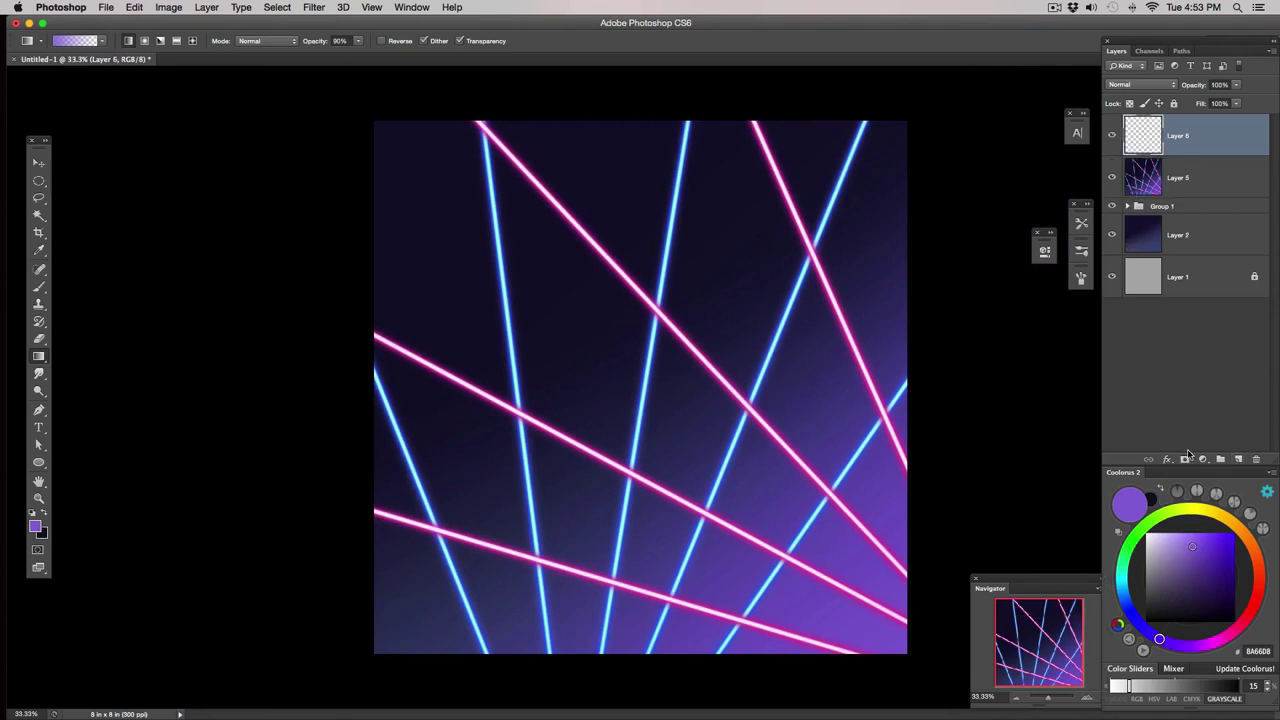
left_click(39, 357)
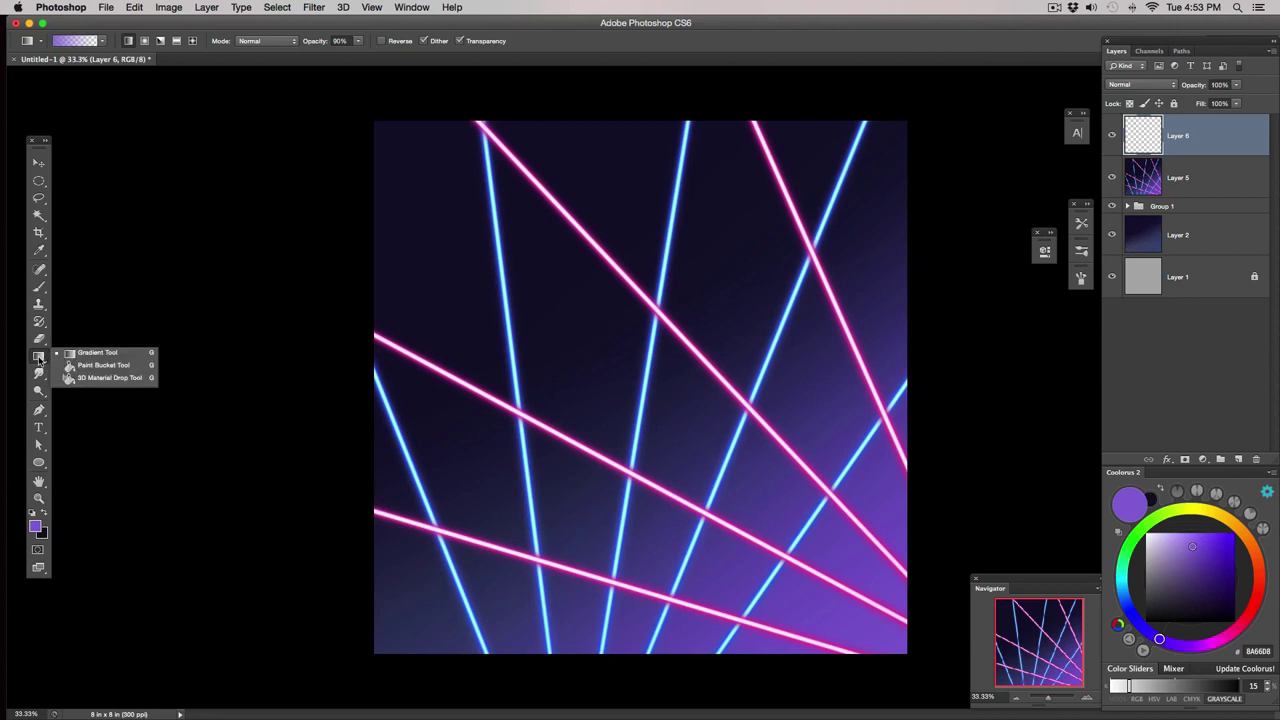
left_click(103, 365)
left_click_drag(1160, 568, 1146, 575)
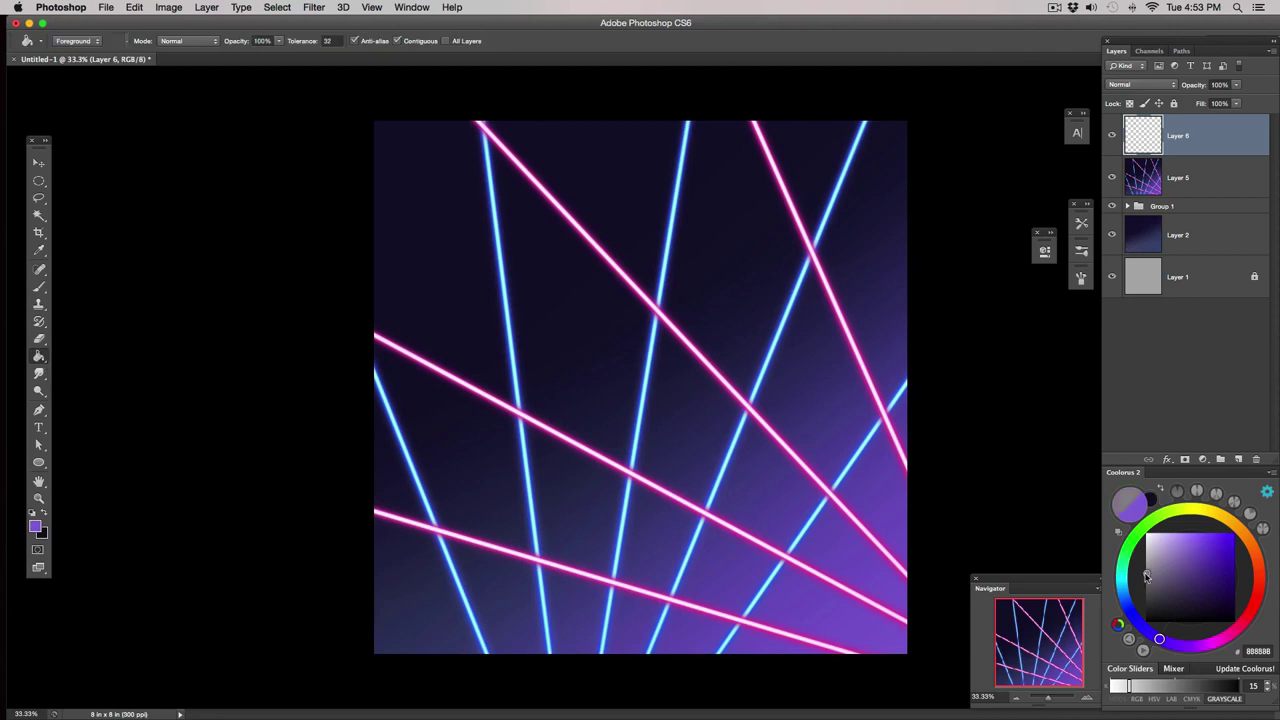
left_click(697, 485)
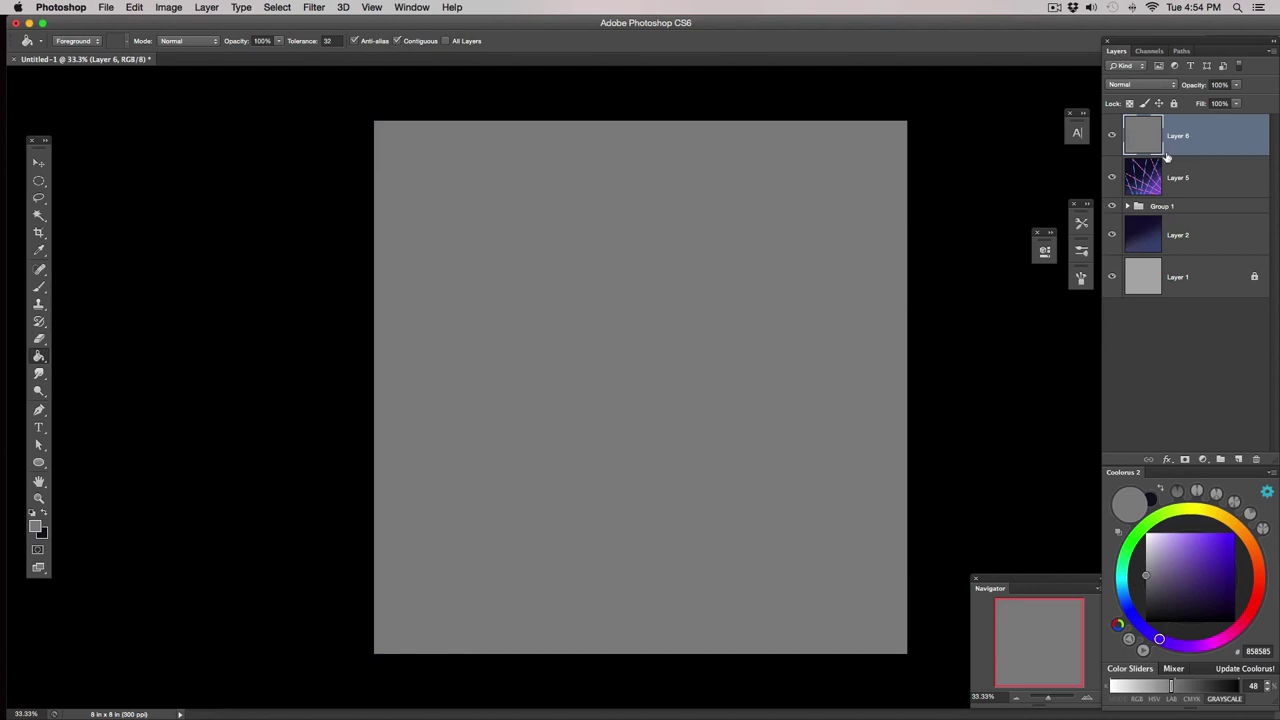
Apply Add Noise to the gray layer with amount 400%, Gaussian distribution and Monochromatic enabled.
left_click(320, 10)
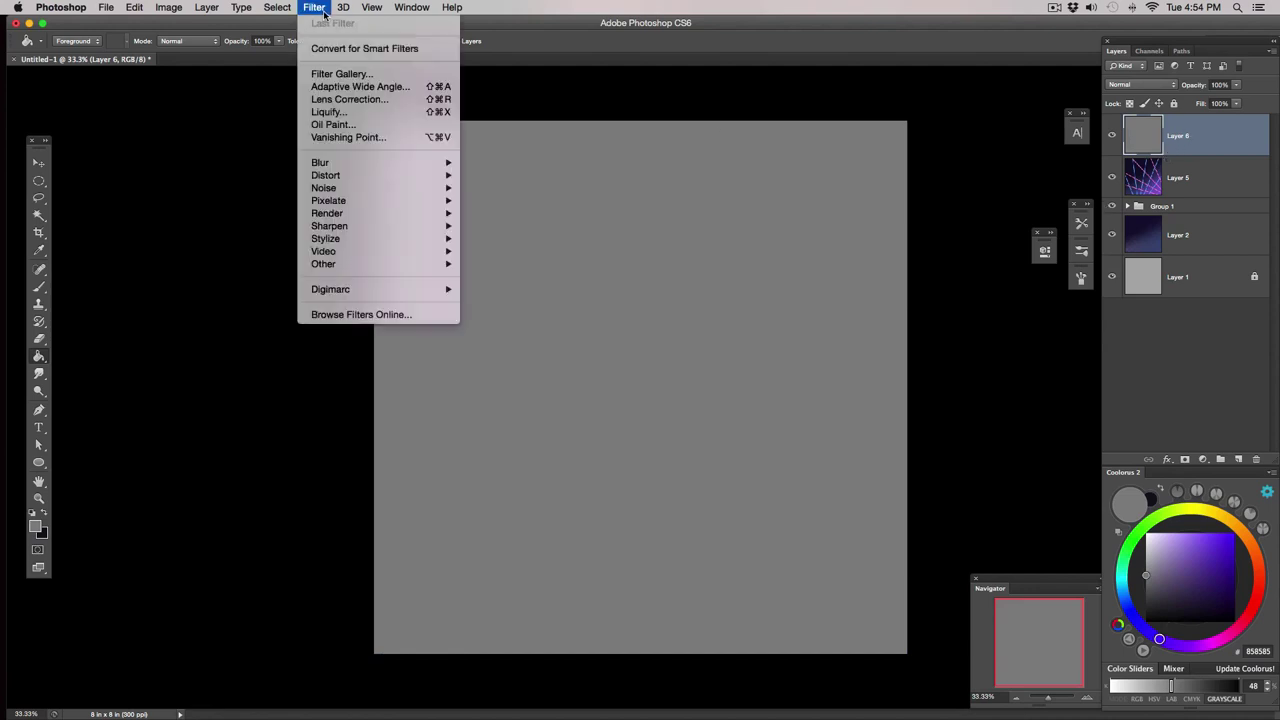
mouse_move(345, 190)
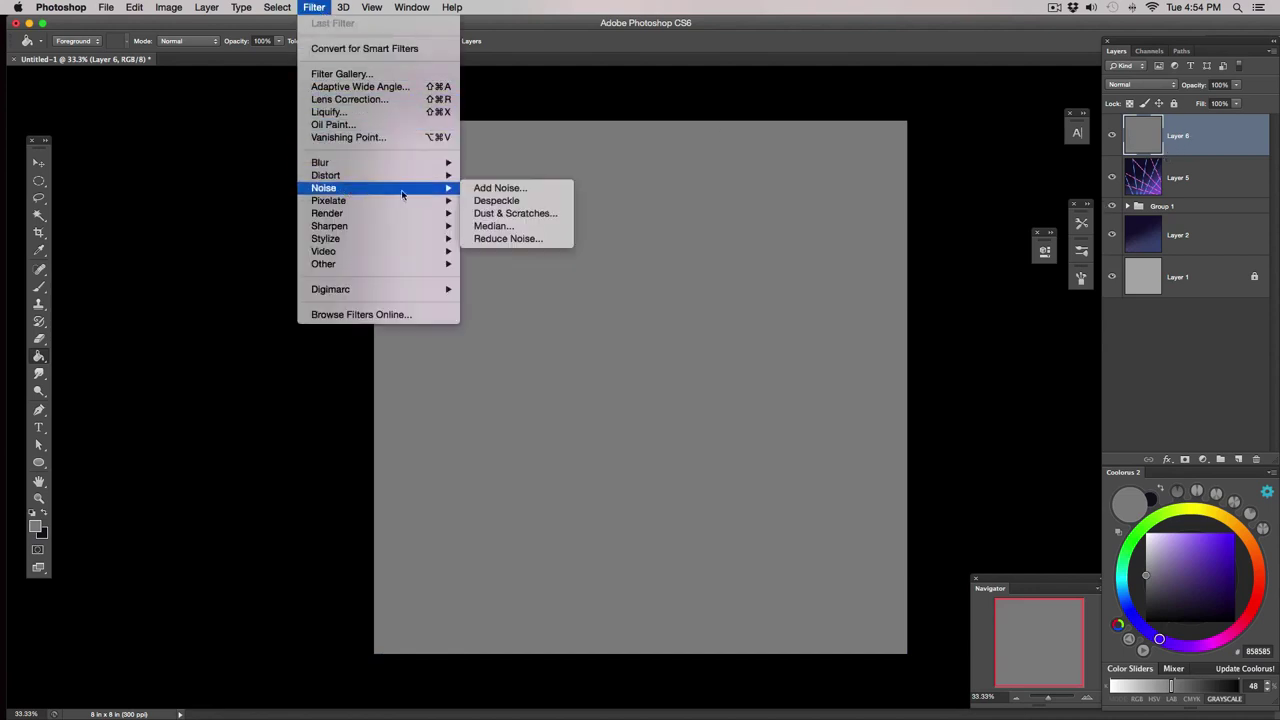
left_click(508, 190)
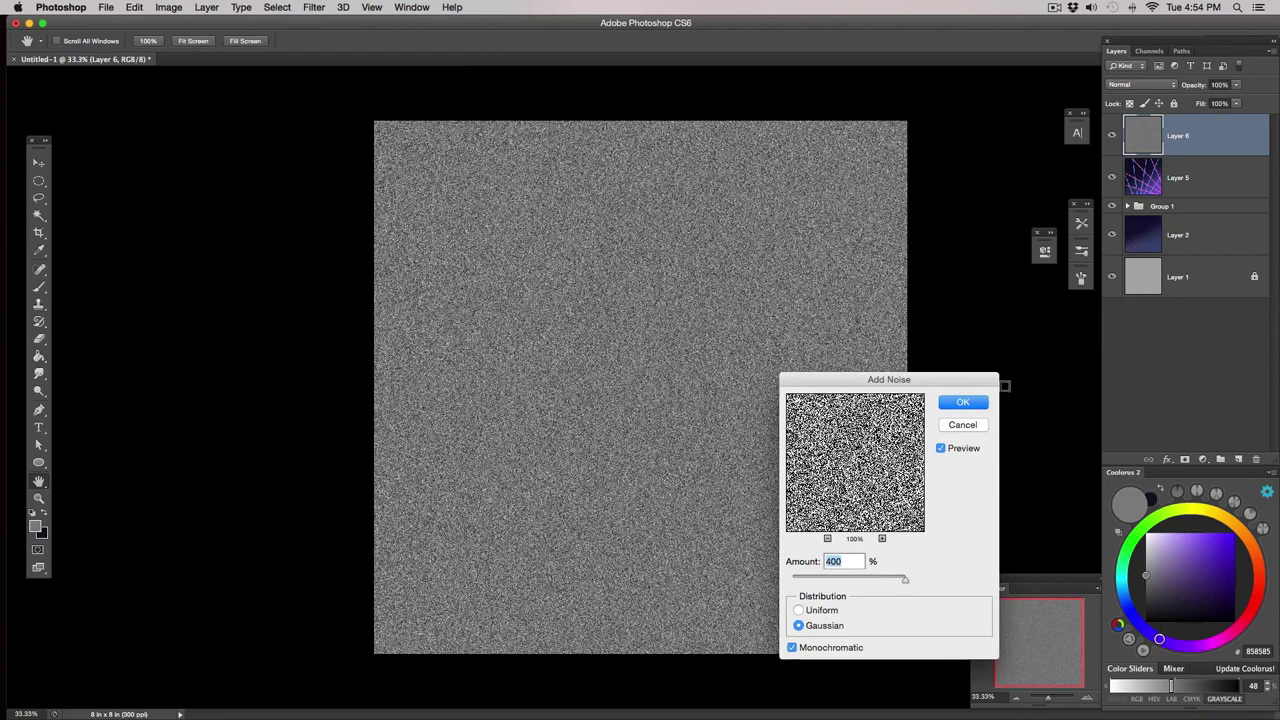
left_click(972, 404)
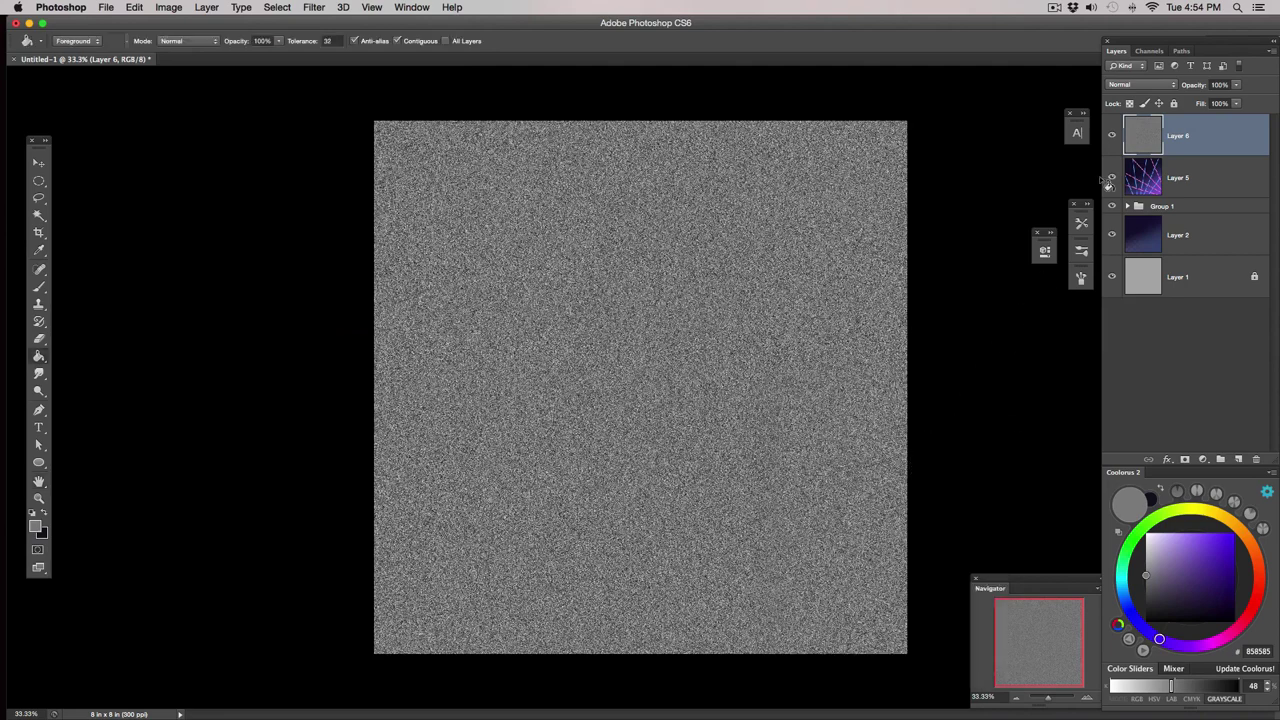
Blend the noise layer in Overlay mode and reduce its opacity to 14%.
left_click(1148, 85)
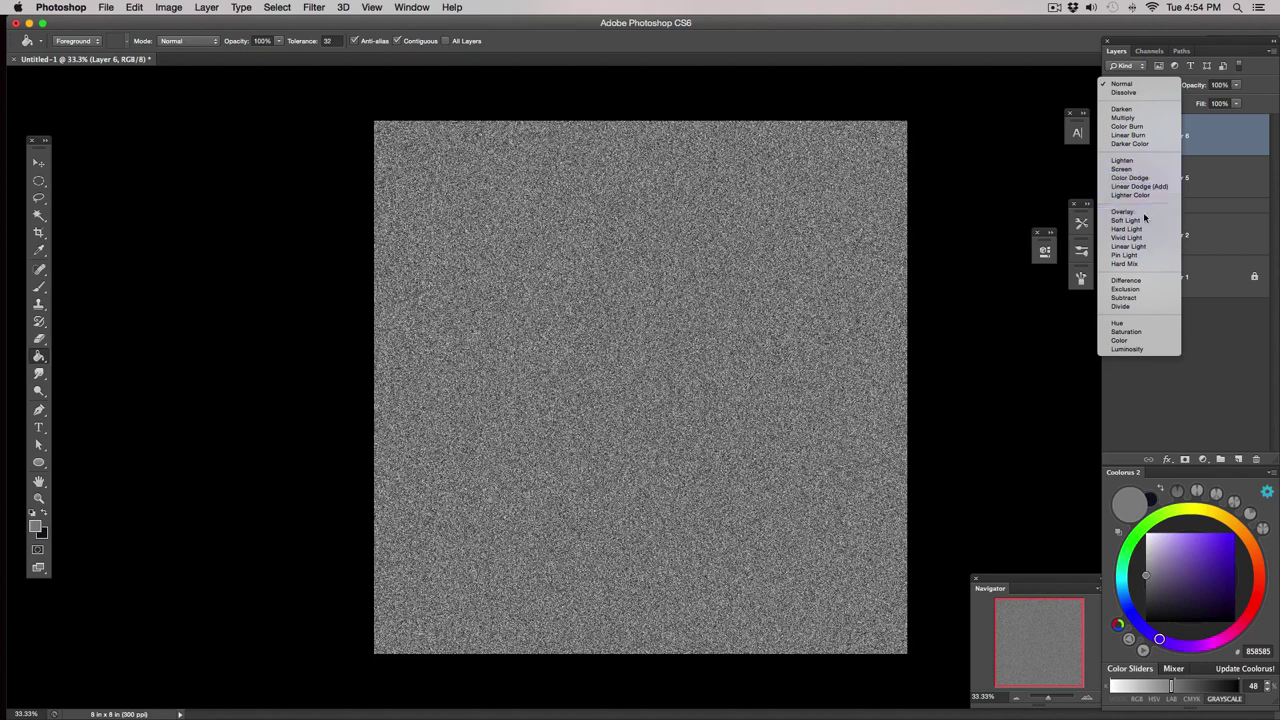
left_click(1144, 211)
left_click_drag(1236, 86, 1182, 100)
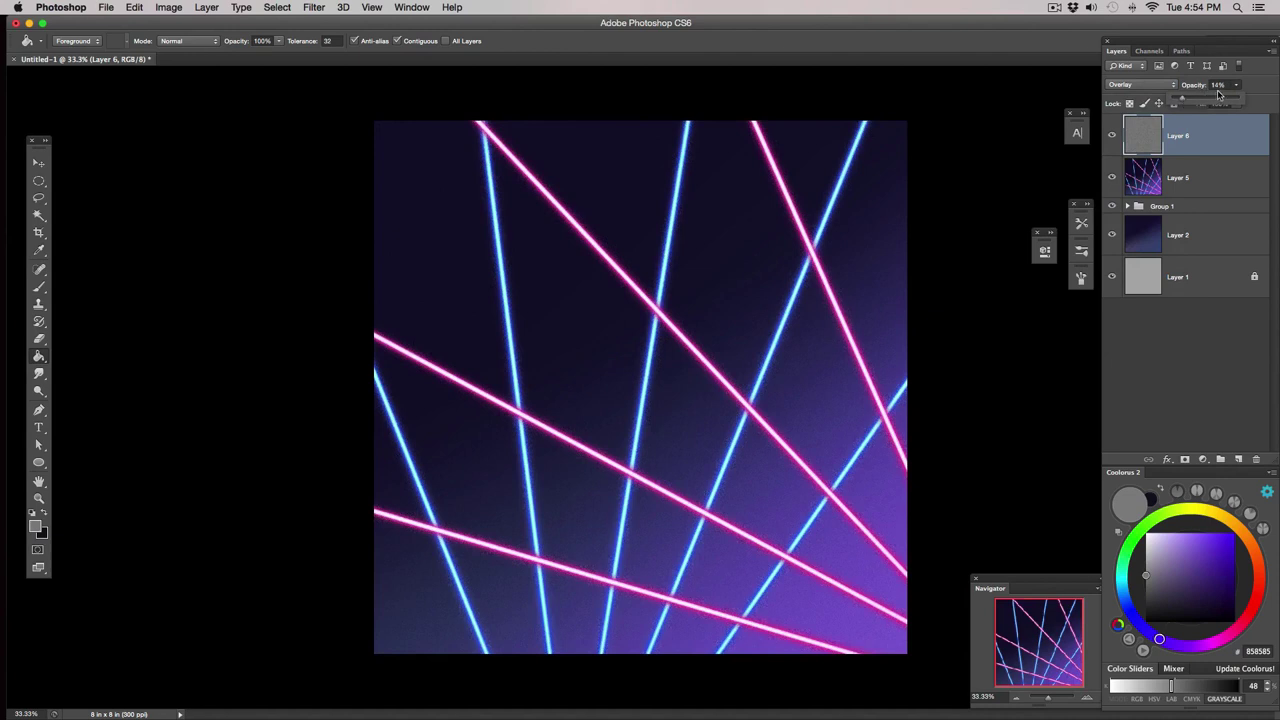
Compare the artwork with and without the noise layer, both close up and as a whole.
left_click(1087, 698)
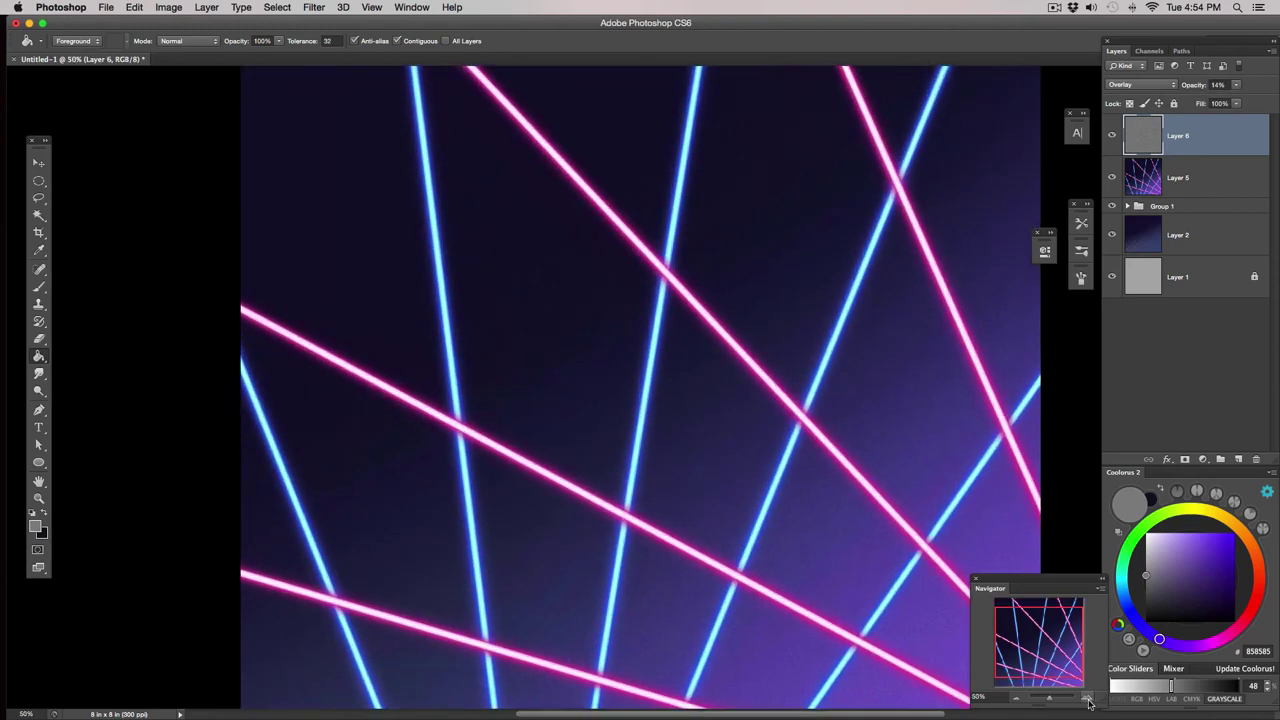
left_click(1112, 136)
left_click(1112, 136)
left_click(1113, 136)
left_click(1112, 136)
left_click(1112, 136)
left_click(1112, 136)
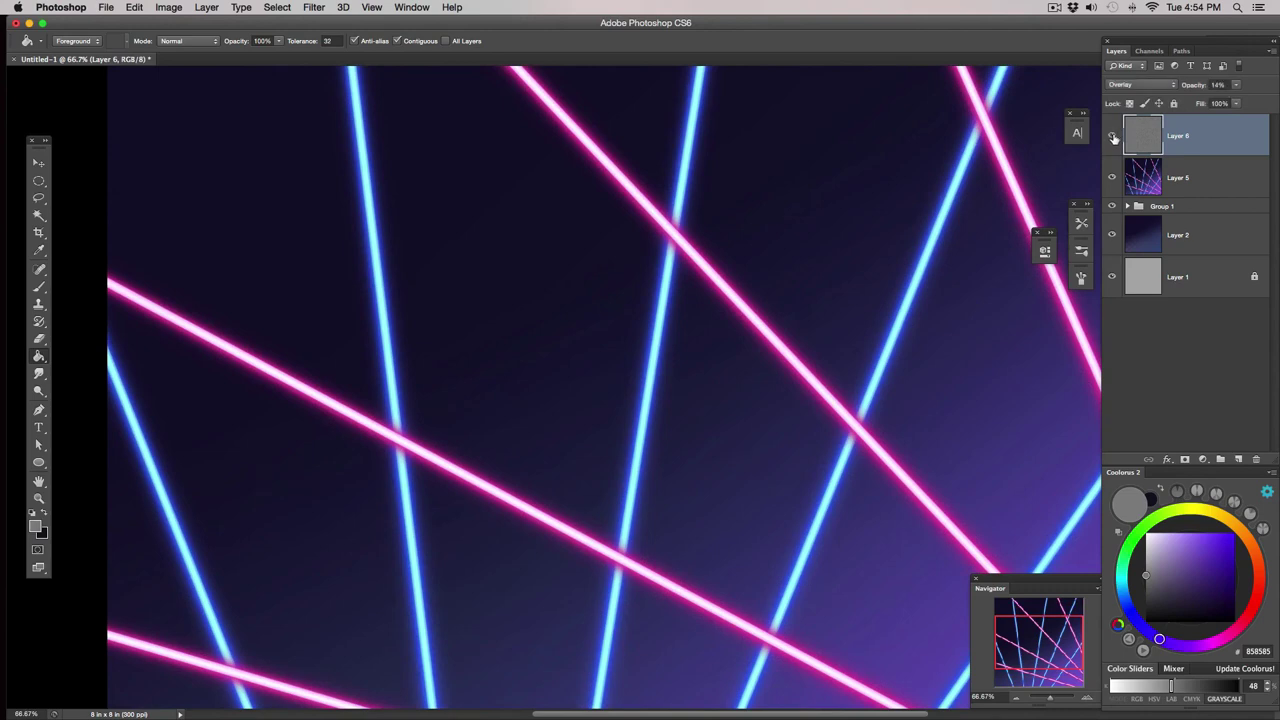
left_click(1016, 698)
left_click(1016, 698)
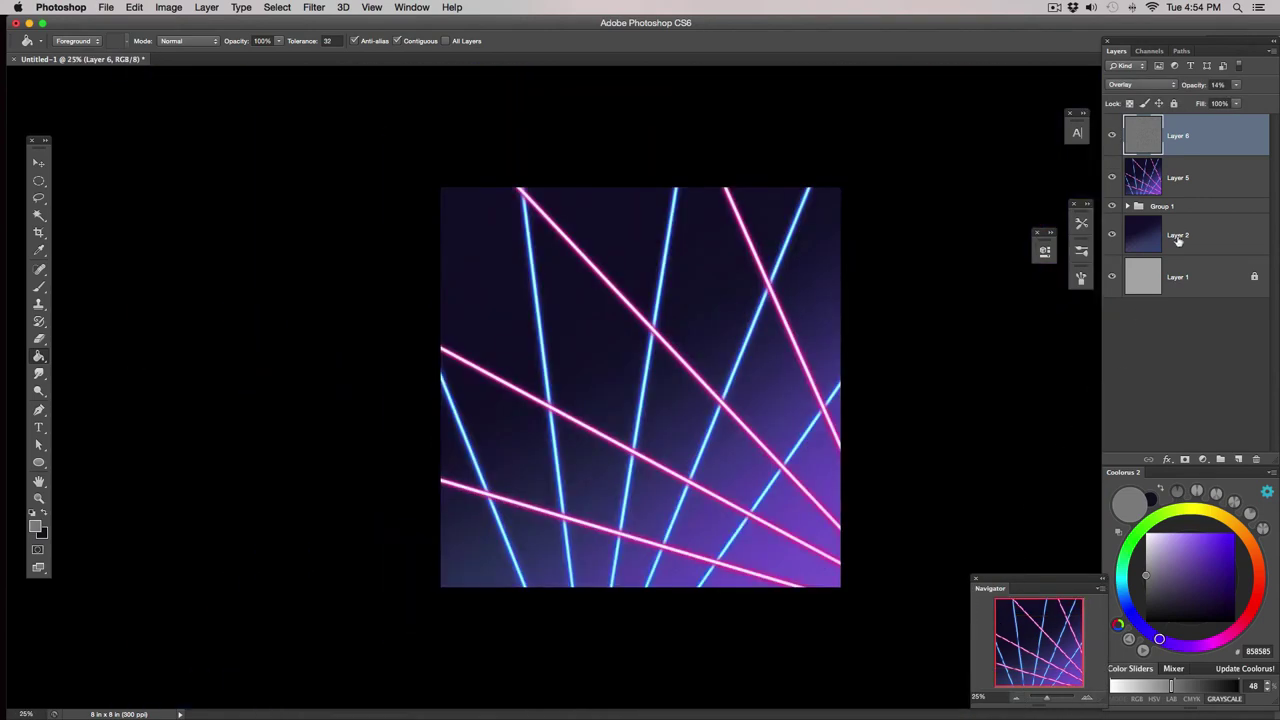
left_click(1113, 136)
left_click(1113, 136)
Set the noise layer's opacity to 10% and compare the artwork with and without the grain.
left_click_drag(1236, 89, 1231, 101)
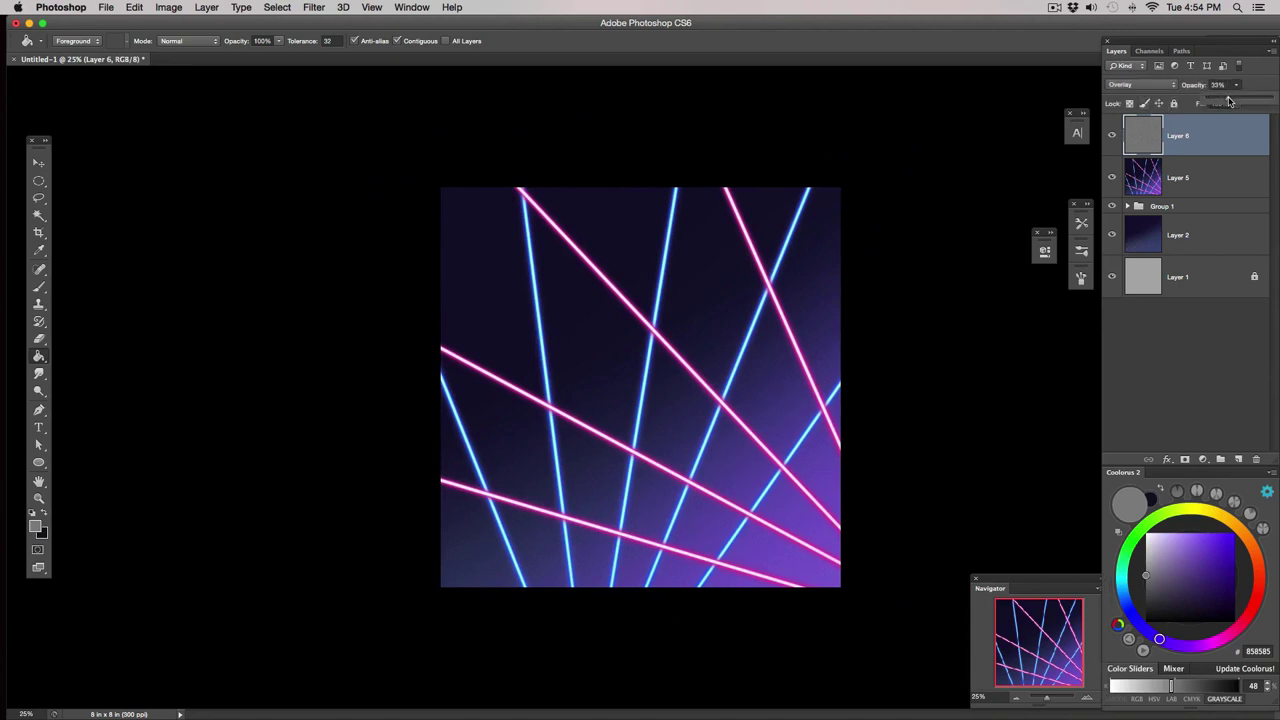
left_click_drag(1216, 102, 1216, 103)
left_click(1090, 697)
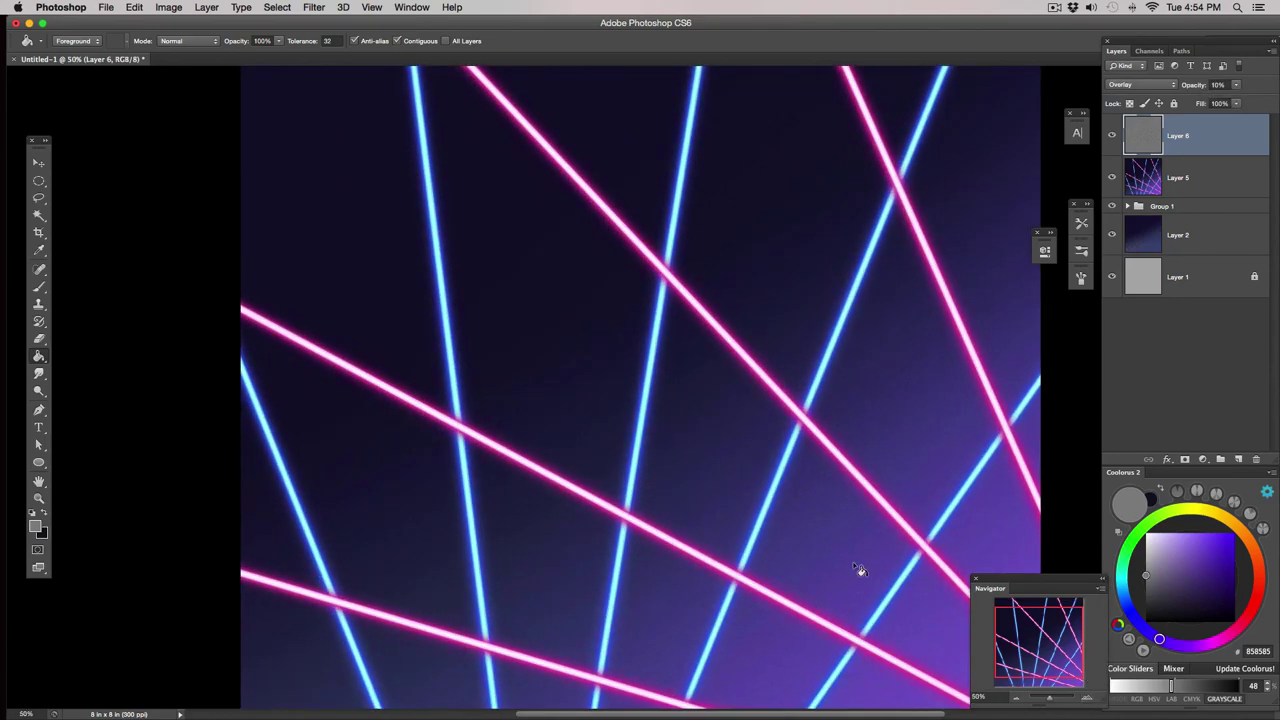
left_click(1111, 136)
left_click(1111, 136)
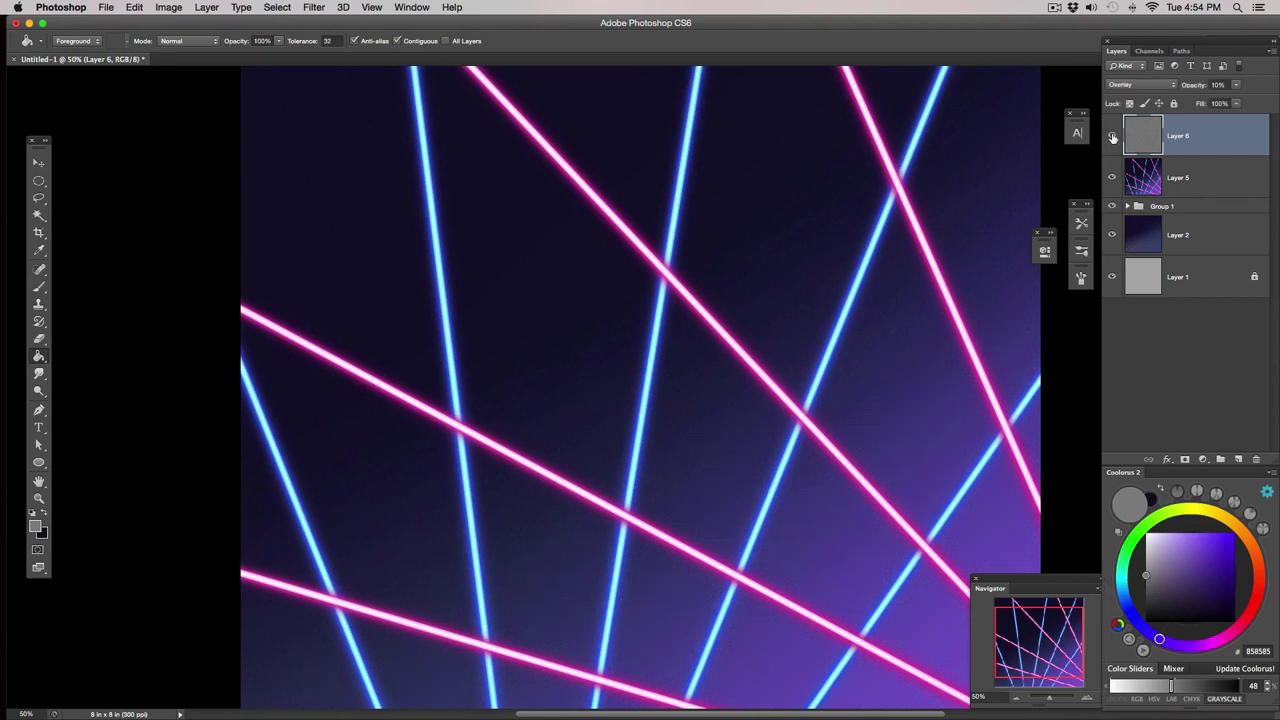
left_click(1017, 698)
left_click(1017, 698)
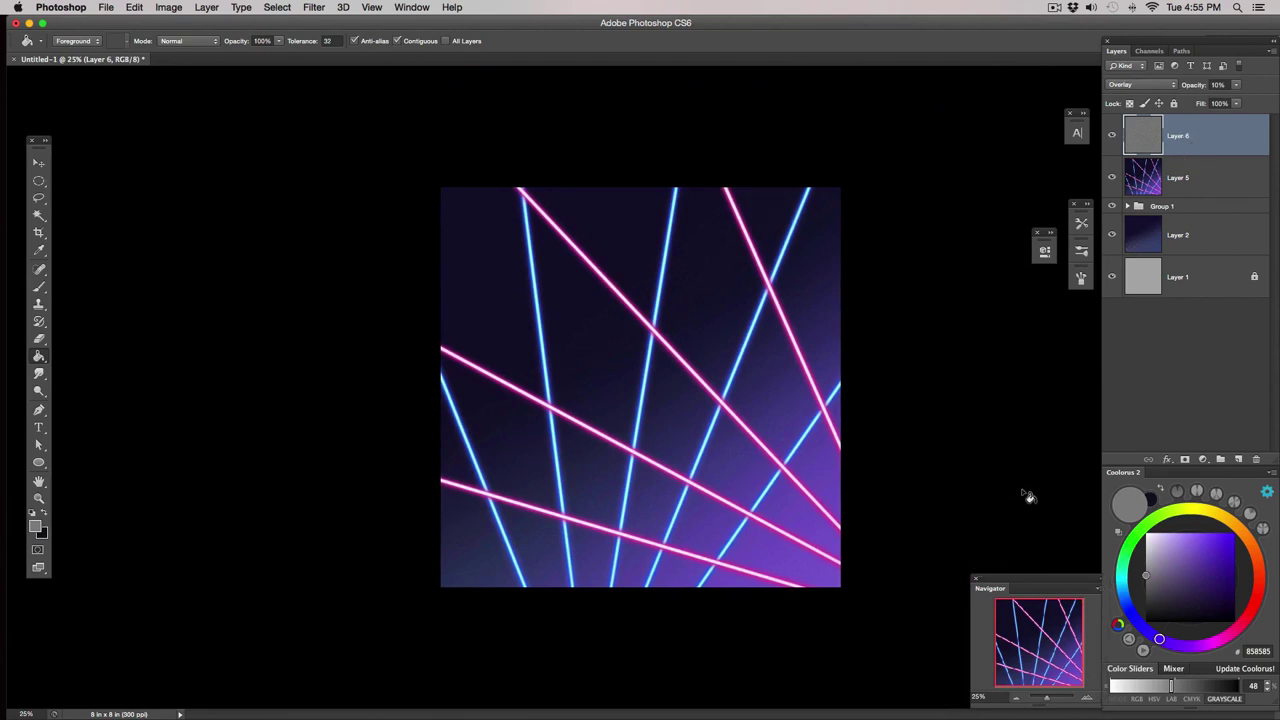
left_click(39, 162)
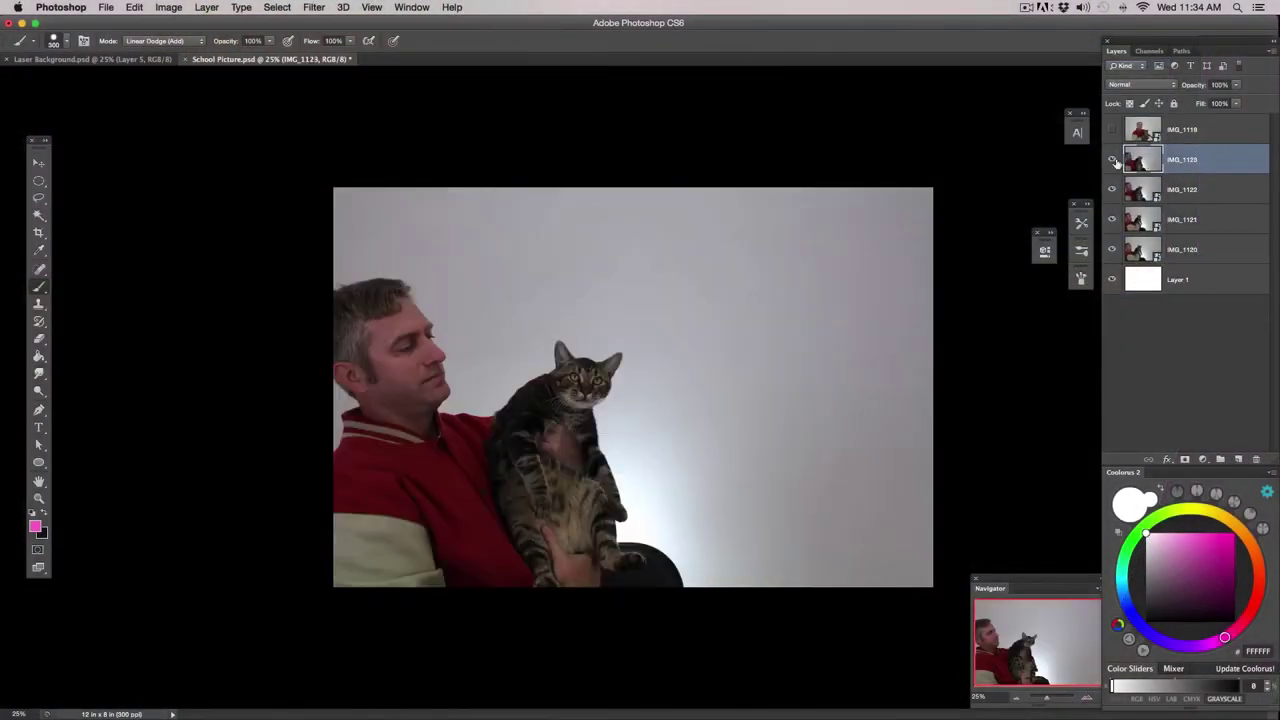
In School Picture.psd, remove the unneeded photo layers and rasterize IMG_1119, IMG_1123 and IMG_1121.
left_click(1112, 159)
left_click(1120, 190)
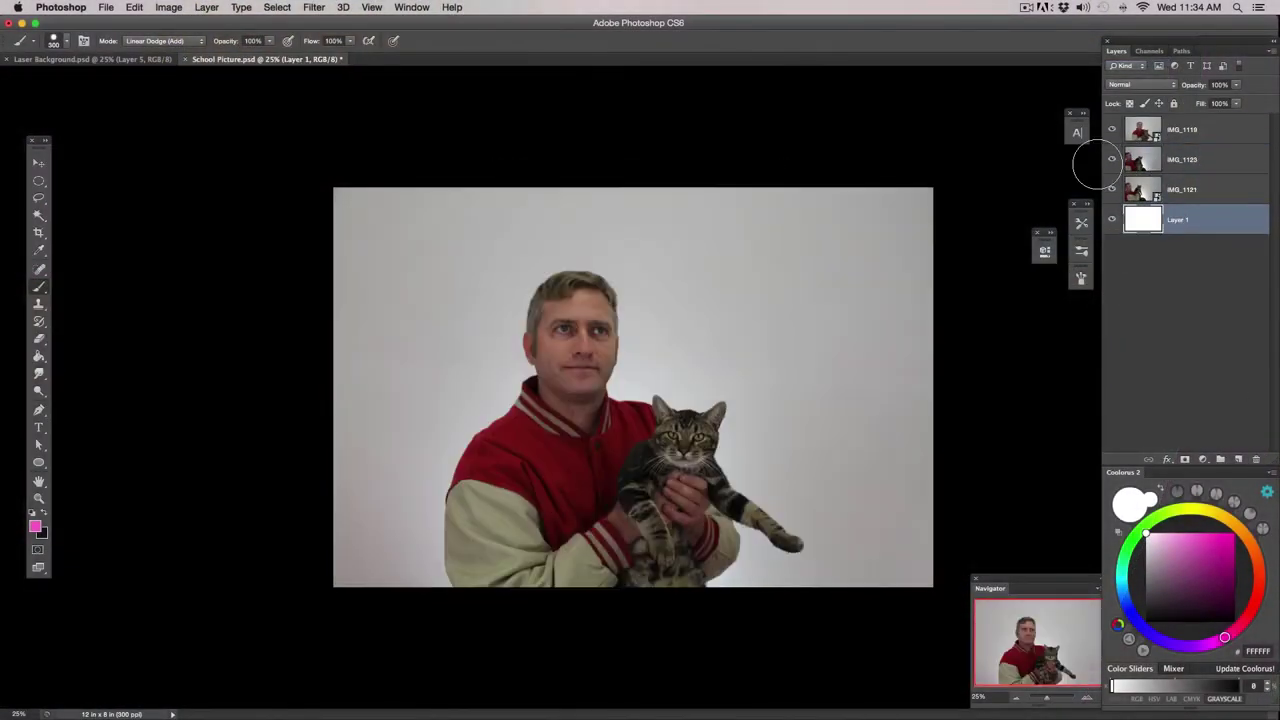
left_click(1182, 129)
left_click(1182, 192, "shift")
left_click(210, 8)
left_click(382, 370)
Add a new layer directly beneath IMG_1119 and fill it with bright pink FF67D5.
left_click(1213, 160)
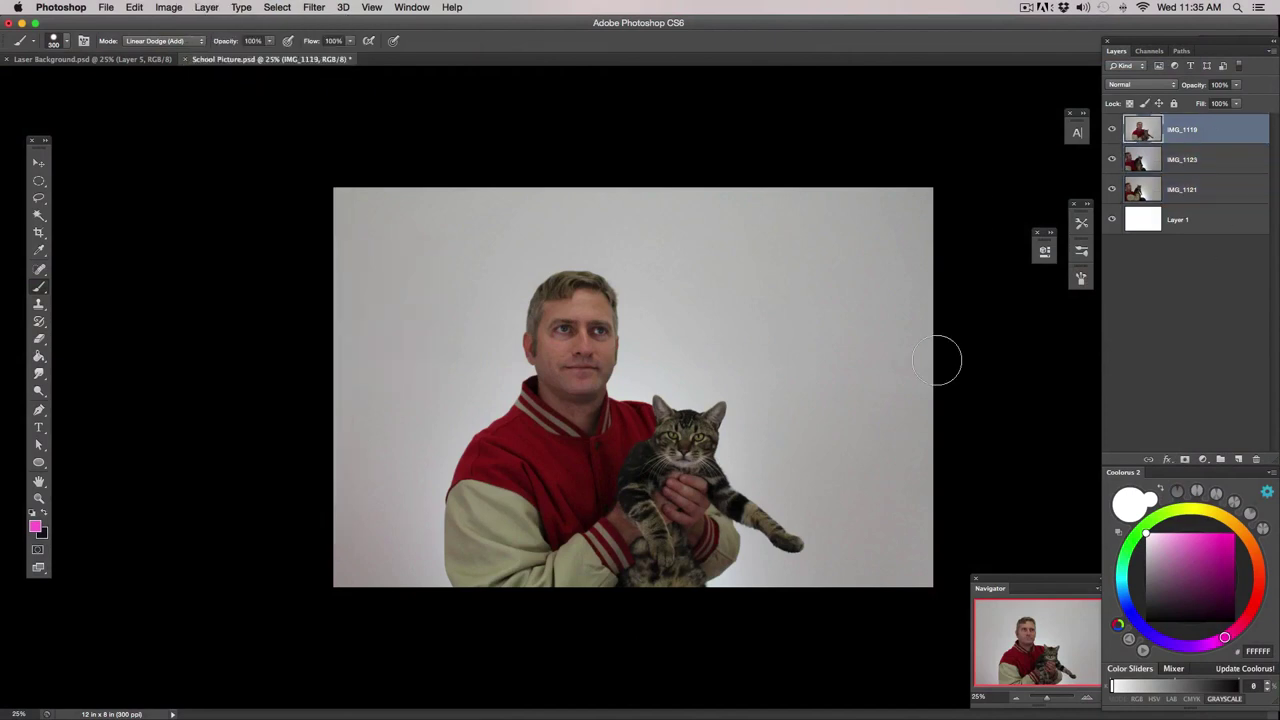
left_click(1213, 131)
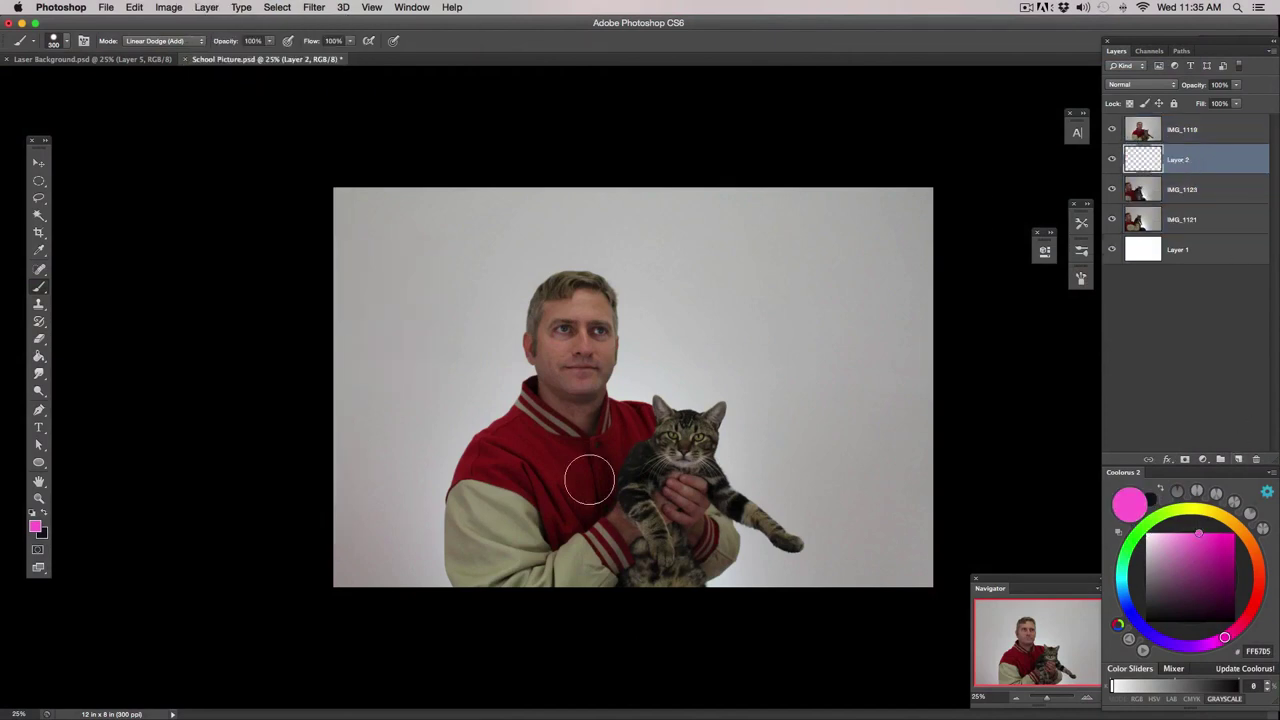
key("g")
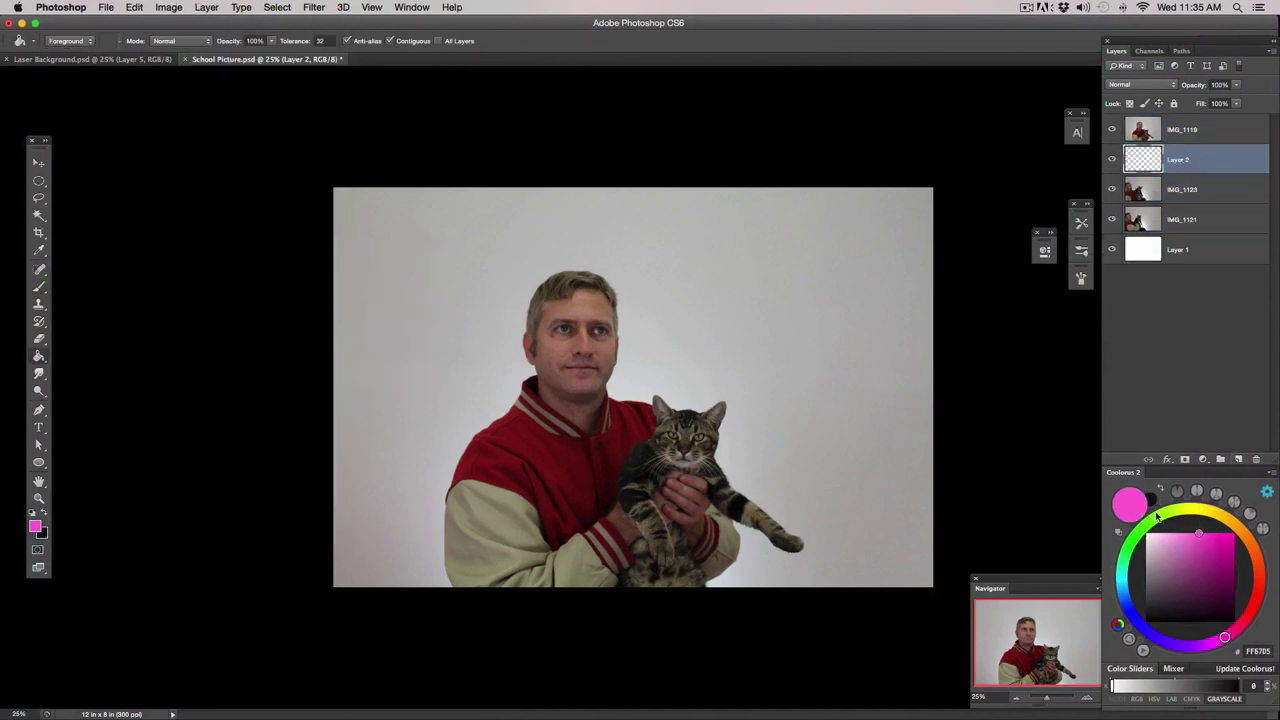
left_click(782, 550)
Select the IMG_1119 photo layer and add a white layer mask to it.
key("alt+]")
key("b")
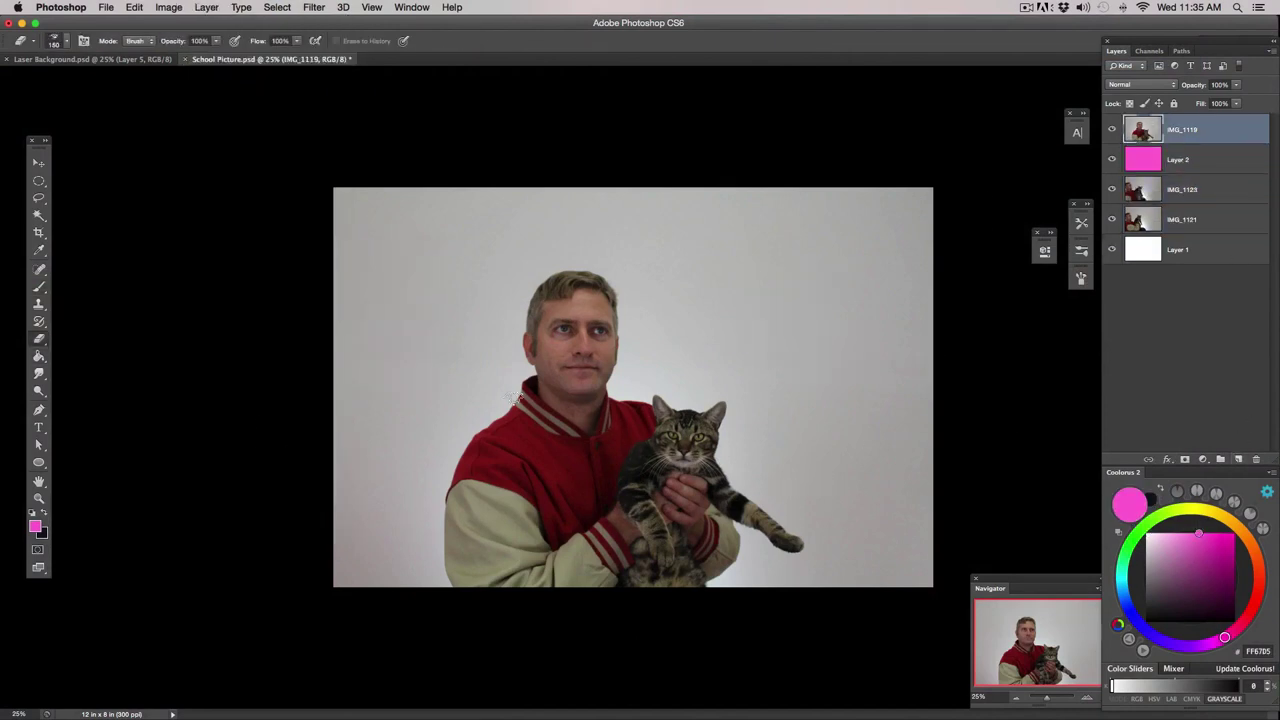
left_click(1185, 459)
left_click(1081, 251)
left_click(1081, 251)
Select the gray studio backdrop around the man and cat on IMG_1119 with the Quick Selection tool.
left_click_drag(39, 215, 95, 214)
key("super+2")
key("super+equal")
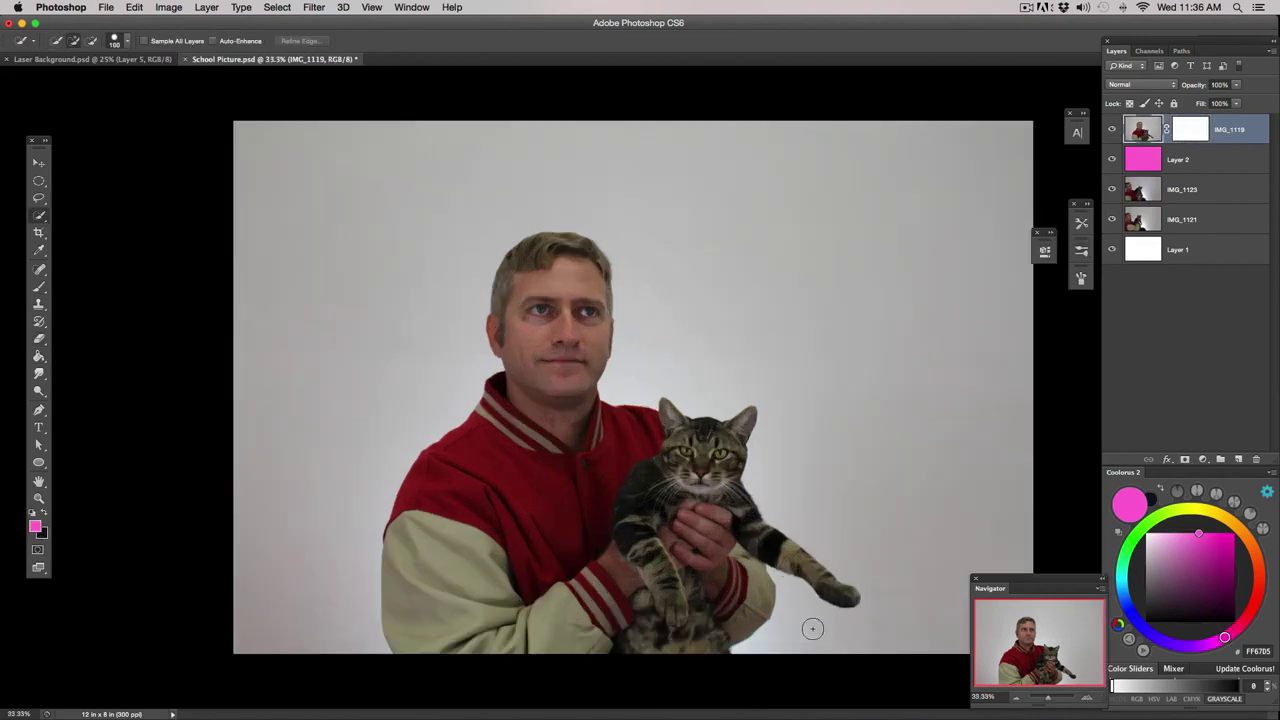
mouse_move(782, 463)
left_mouse_down()
mouse_move(709, 337)
mouse_move(331, 511)
mouse_move(335, 600)
left_mouse_up()
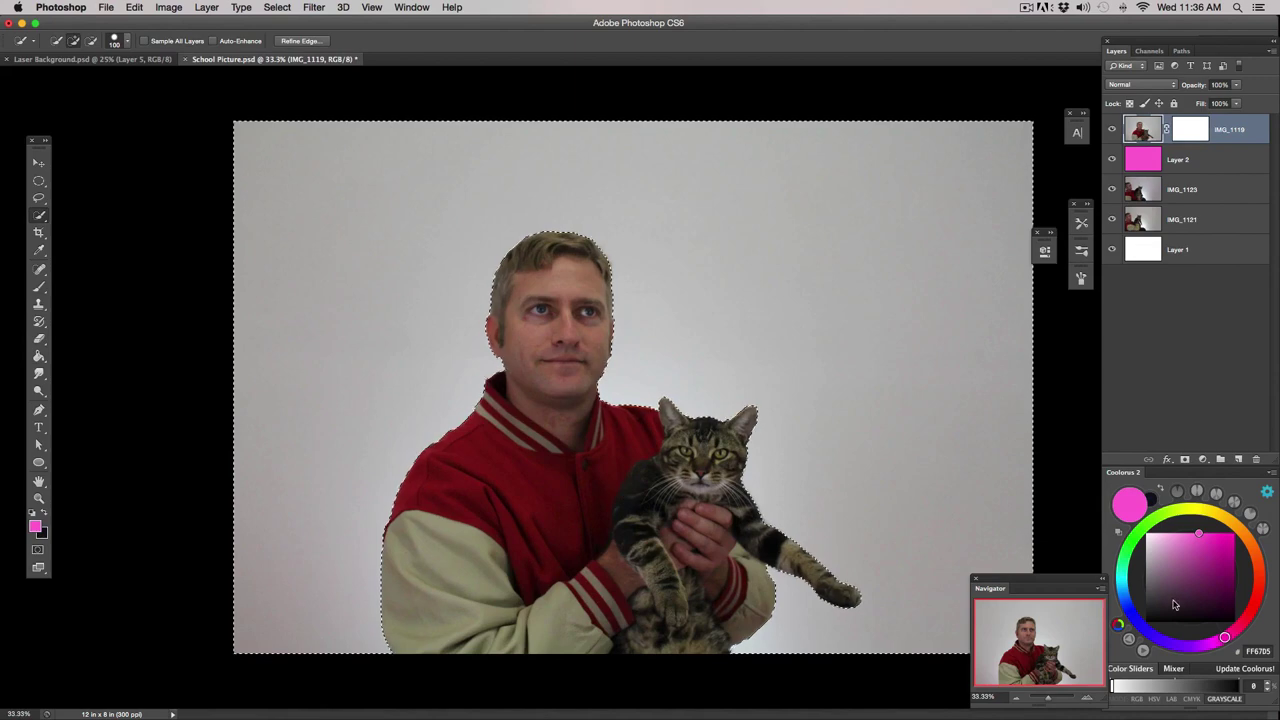
Fill the selected gray backdrop with black on IMG_1119's layer mask and deselect.
key("x")
key("g")
left_click(884, 436)
key("super+z")
left_click(1192, 130)
key("x")
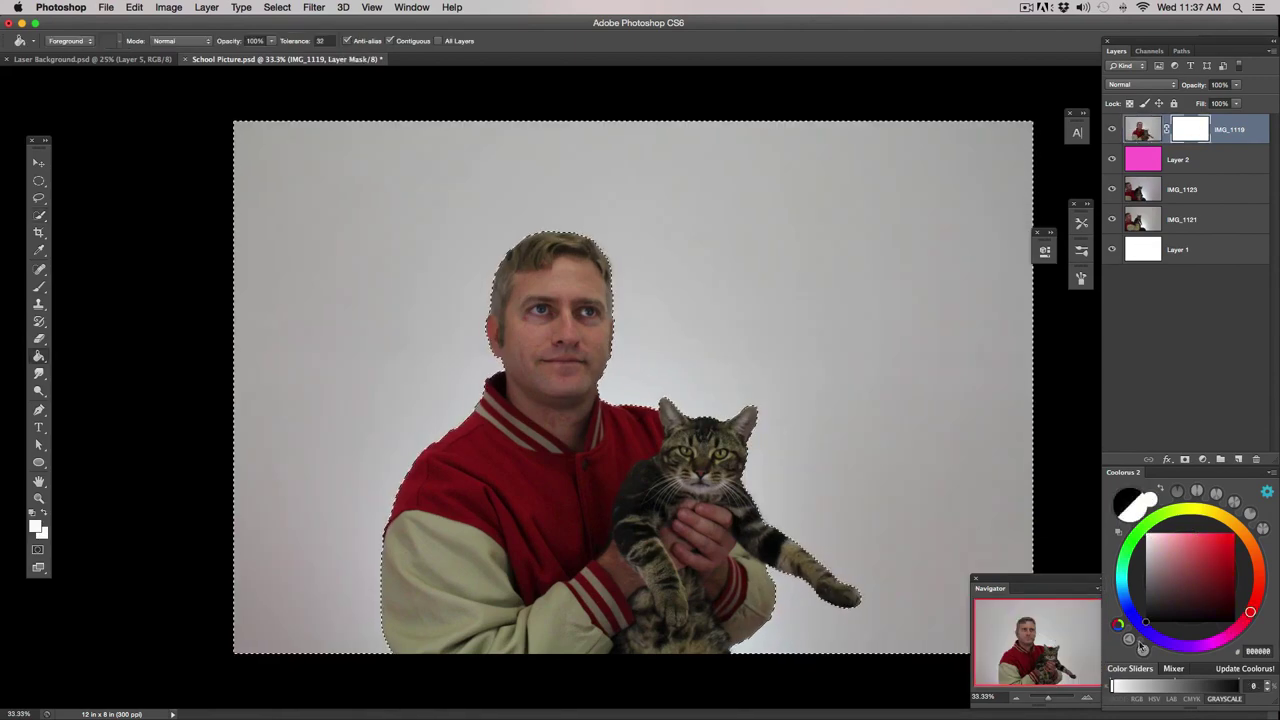
left_click(876, 548)
key("super+d")
Set up a small round brush in Normal mode for painting on IMG_1119's layer mask.
left_click(1087, 698)
left_click(1087, 698)
left_click(1087, 698)
mouse_move(650, 465)
left_mouse_down()
mouse_move(780, 623)
mouse_move(824, 651)
left_mouse_up()
left_click(1081, 251)
key("b")
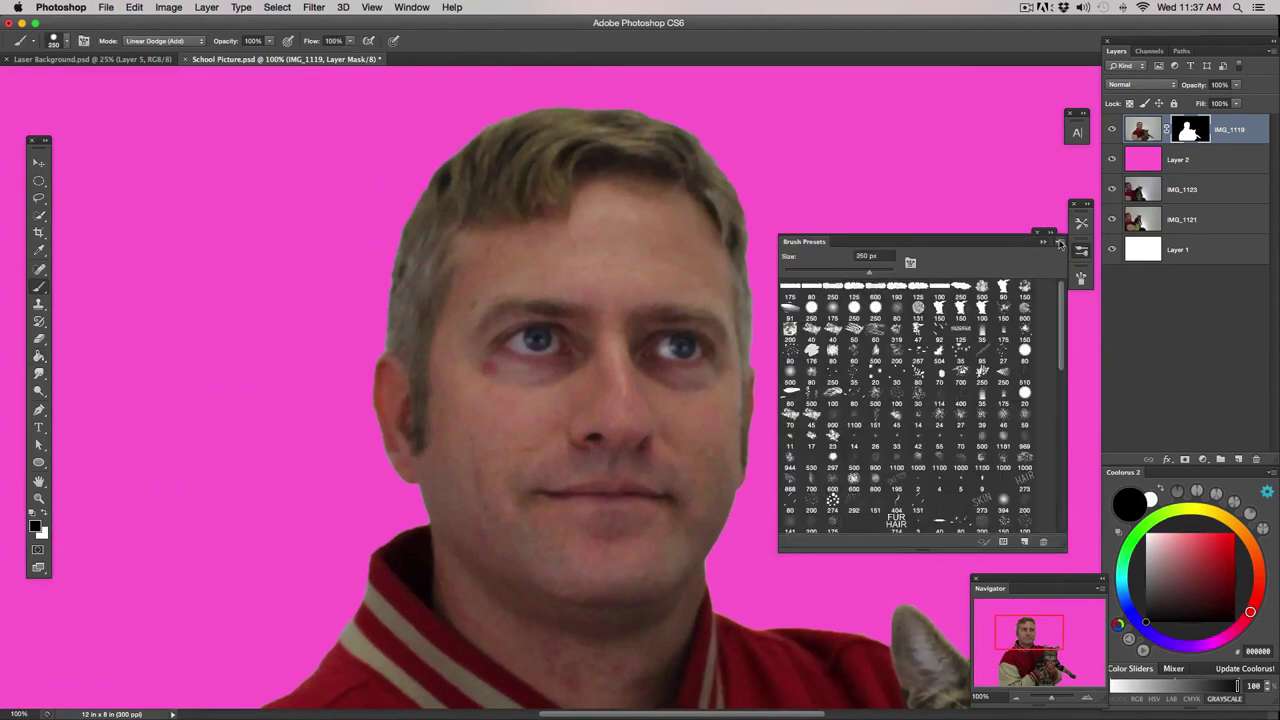
left_click(1081, 251)
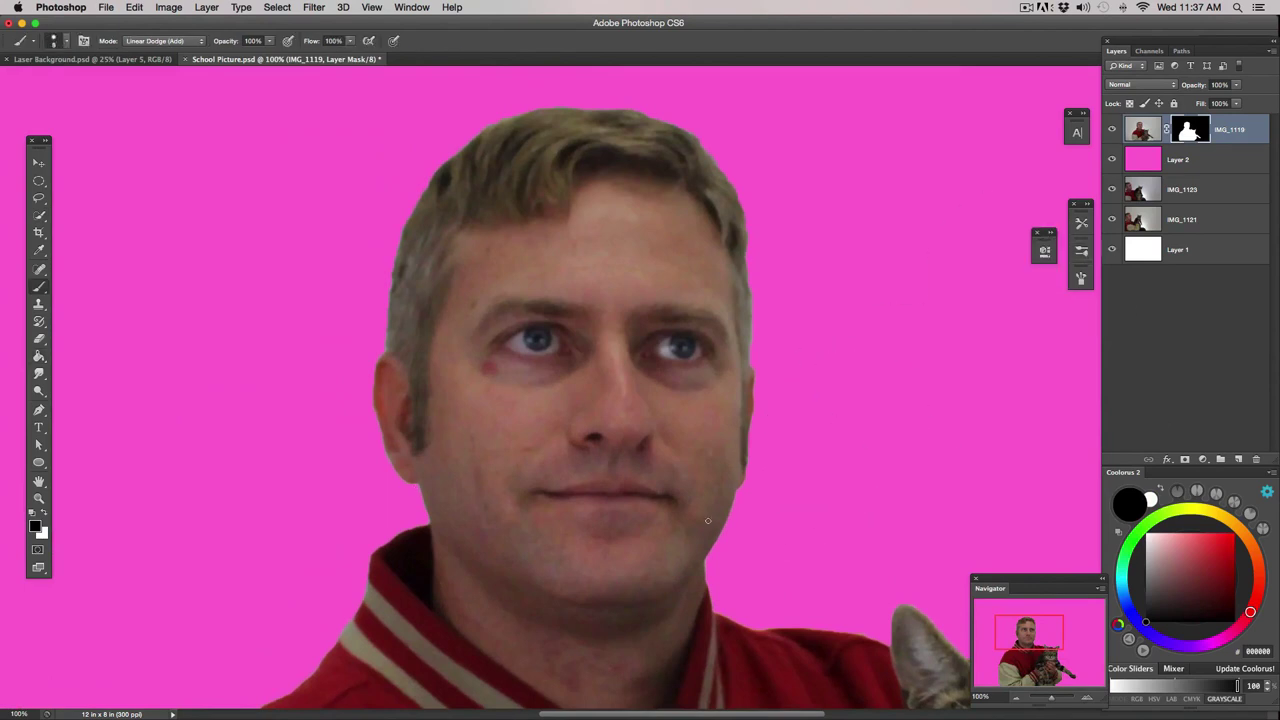
key("super+0")
left_click(197, 43)
left_click(175, 10)
key("[")
Check and touch up the mask edge around the man's head, jacket and the cat with the small brush.
left_click_drag(738, 428, 547, 558)
key("super+z")
scroll(521, 366, "up", 3)
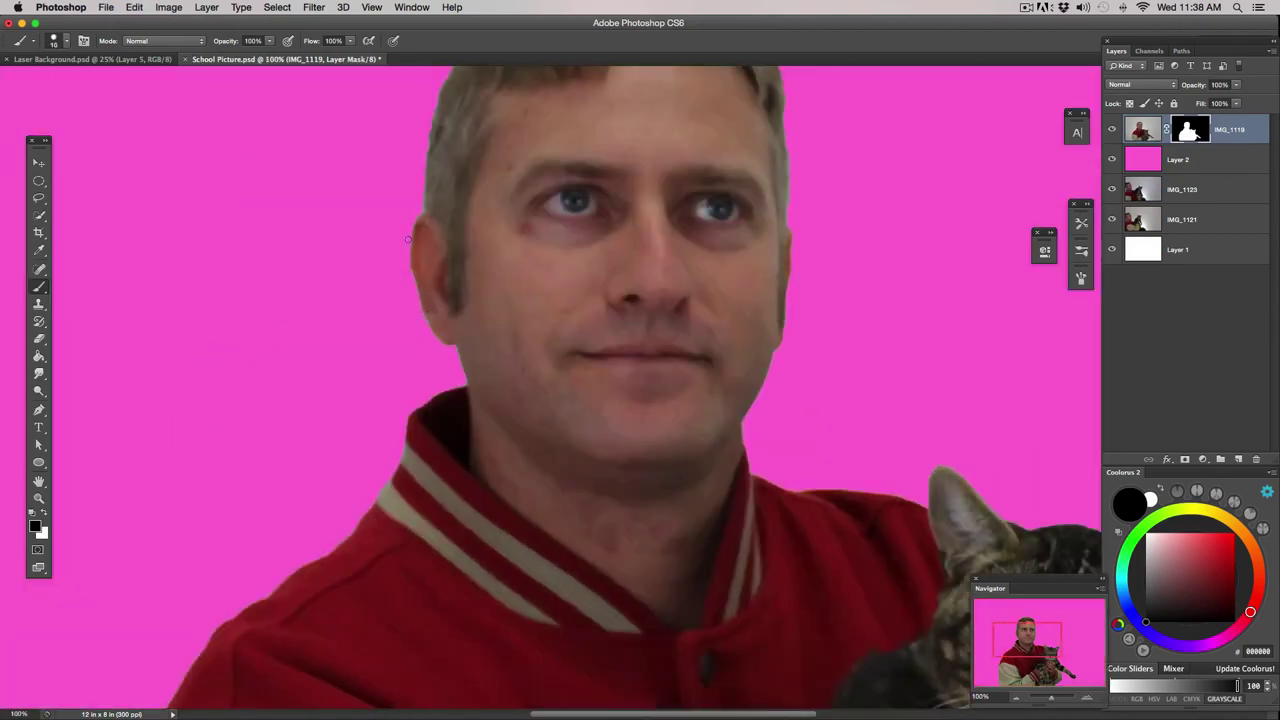
scroll(408, 230, "up", 5)
scroll(395, 300, "right", 1)
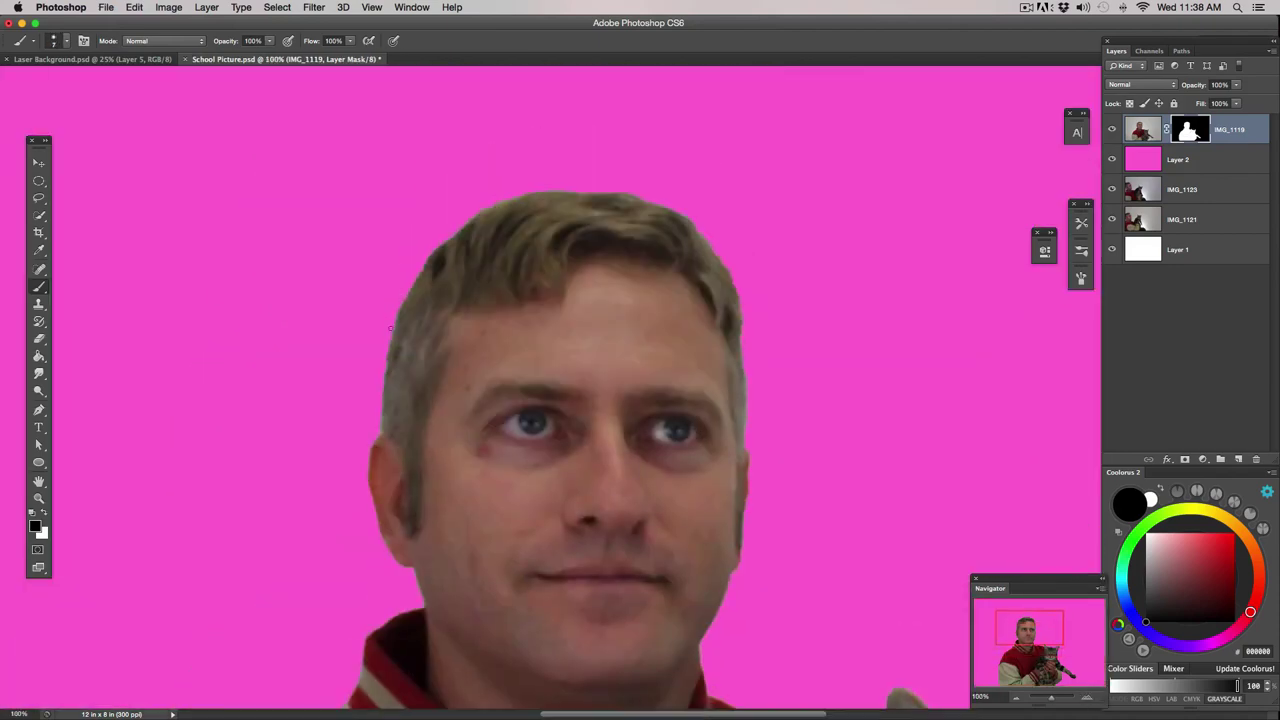
scroll(389, 355, "down", 5)
scroll(571, 437, "right", 3)
scroll(292, 396, "down", 6)
left_click(1015, 697)
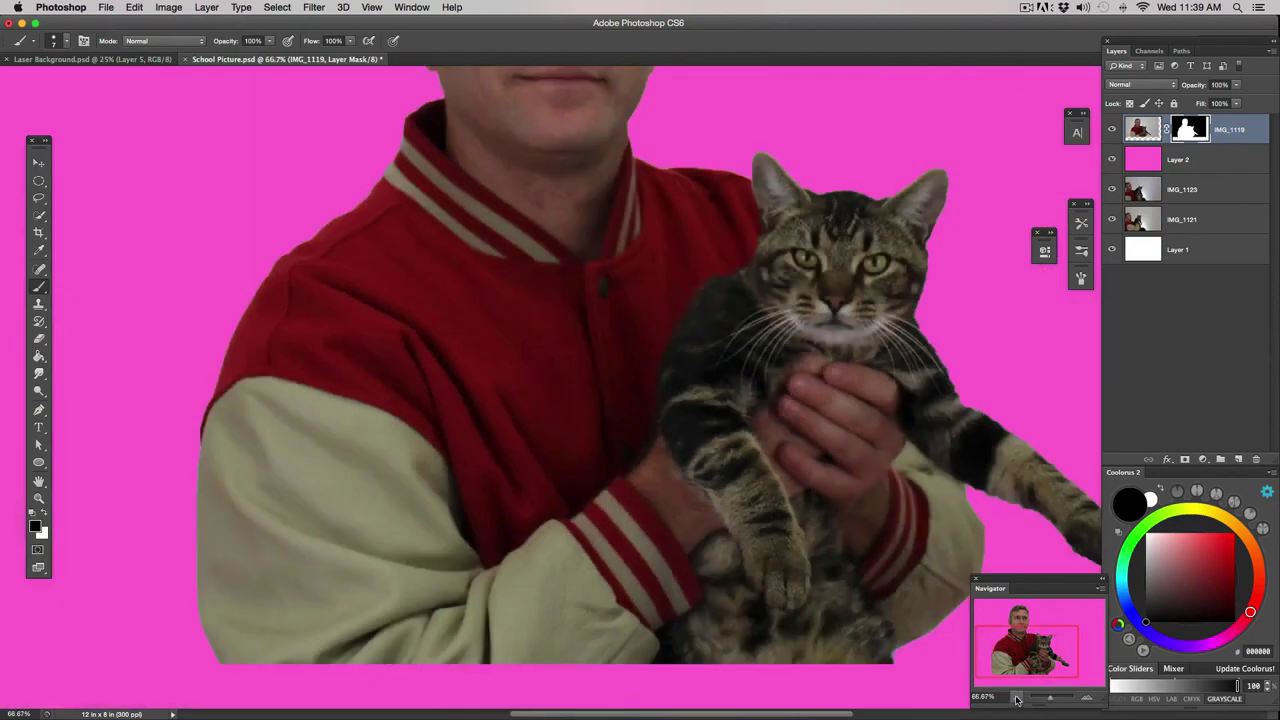
Crop the canvas to about 10.387 x 7.717 in, trimming the sides and adding empty space above the man's head.
left_click(1015, 698)
left_click(1015, 698)
left_click(1015, 698)
key("c")
left_click_drag(640, 586, 640, 560)
key("Return")
mouse_move(931, 386)
left_mouse_down()
mouse_move(897, 386)
mouse_move(908, 386)
left_mouse_up()
left_click_drag(638, 212, 640, 176)
key("Escape")
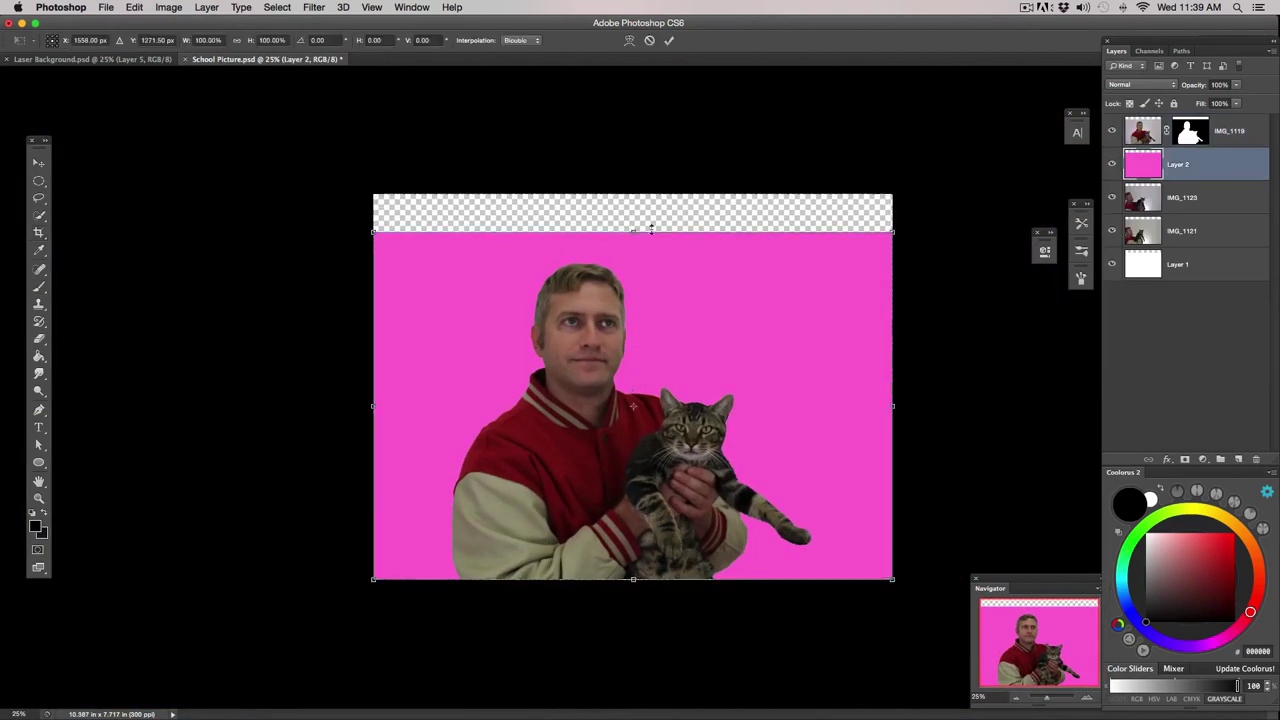
Bring the finished laser artwork from Laser Background.psd into School Picture.psd and position it over the canvas.
left_click(100, 59)
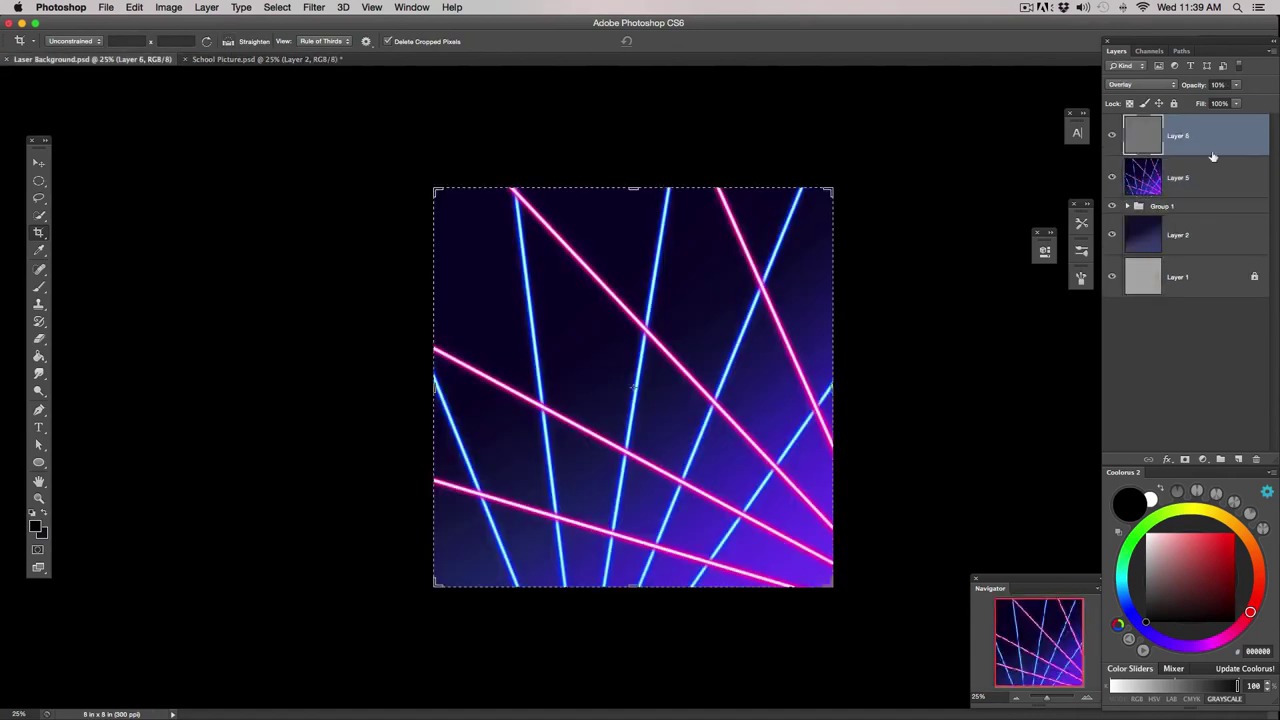
key("v")
left_click_drag(637, 320, 644, 370)
left_click_drag(770, 523, 746, 461)
Crop both sides of School Picture.psd to a canvas width of 8 in around the man and cat.
key("super+minus")
key("c")
left_click_drag(806, 390, 766, 390)
left_click_drag(482, 371, 521, 371)
key("Return")
Reorder the layers so IMG_1123 is on top, the lasers sit beneath IMG_1119 and pink Layer 2 is below IMG_1121.
left_click(1087, 697)
left_click(1088, 699)
left_click(1088, 699)
left_click(1200, 259)
left_click(1211, 298, "shift")
left_click_drag(1211, 298, 1160, 236)
key("super+minus")
left_click(1170, 134)
left_click(1112, 135)
left_click(1112, 135)
left_click_drag(1150, 176, 1150, 276)
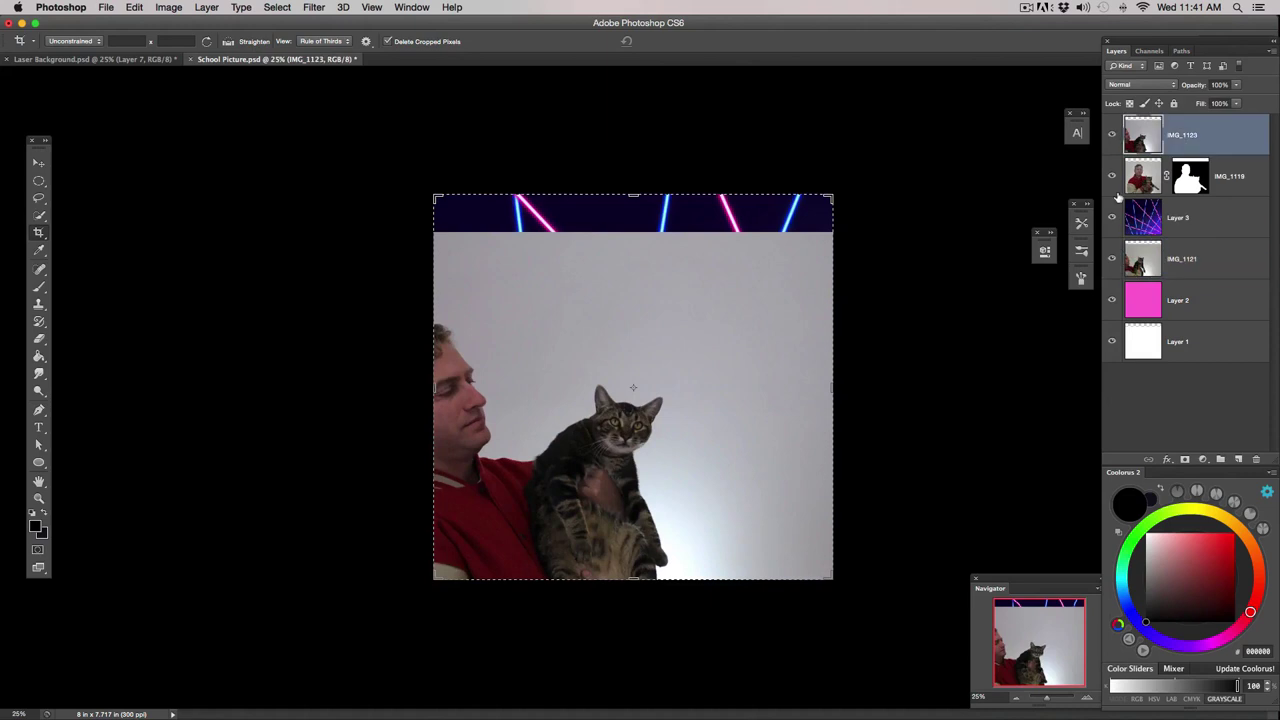
Lasso loosely around the cat on IMG_1123, invert the selection and delete the rest of the photo.
key("l")
left_click_drag(672, 356, 601, 359)
key("super+shift+i")
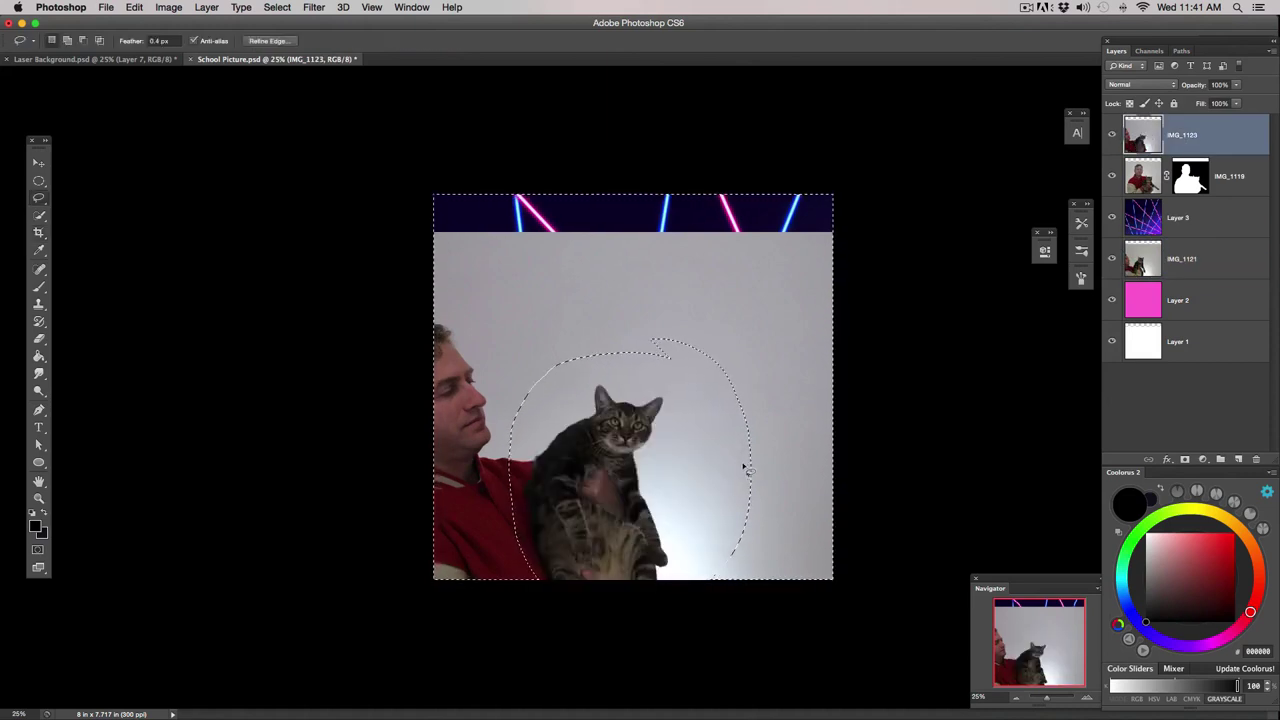
key("Delete")
Move the IMG_1123 cat to the upper right of the portrait and enlarge it with Free Transform.
key("v")
left_click_drag(736, 545, 835, 438)
key("super+t")
key("Escape")
key("super+d")
key("super+t")
key("Escape")
key("super+t")
left_click_drag(871, 580, 958, 688)
left_click_drag(803, 432, 842, 464)
left_click_drag(1012, 440, 1006, 405)
left_click_drag(957, 126, 968, 108)
key("Return")
Lasso the lower body of the enlarged IMG_1123 cat, delete it and deselect.
key("l")
mouse_move(880, 356)
left_mouse_down()
mouse_move(788, 410)
mouse_move(883, 354)
left_mouse_up()
key("Delete")
key("super+d")
Add a layer mask to IMG_1123 and mask out the gray backdrop around the cat using Quick Selection and a black fill.
key("w")
left_click(1185, 459)
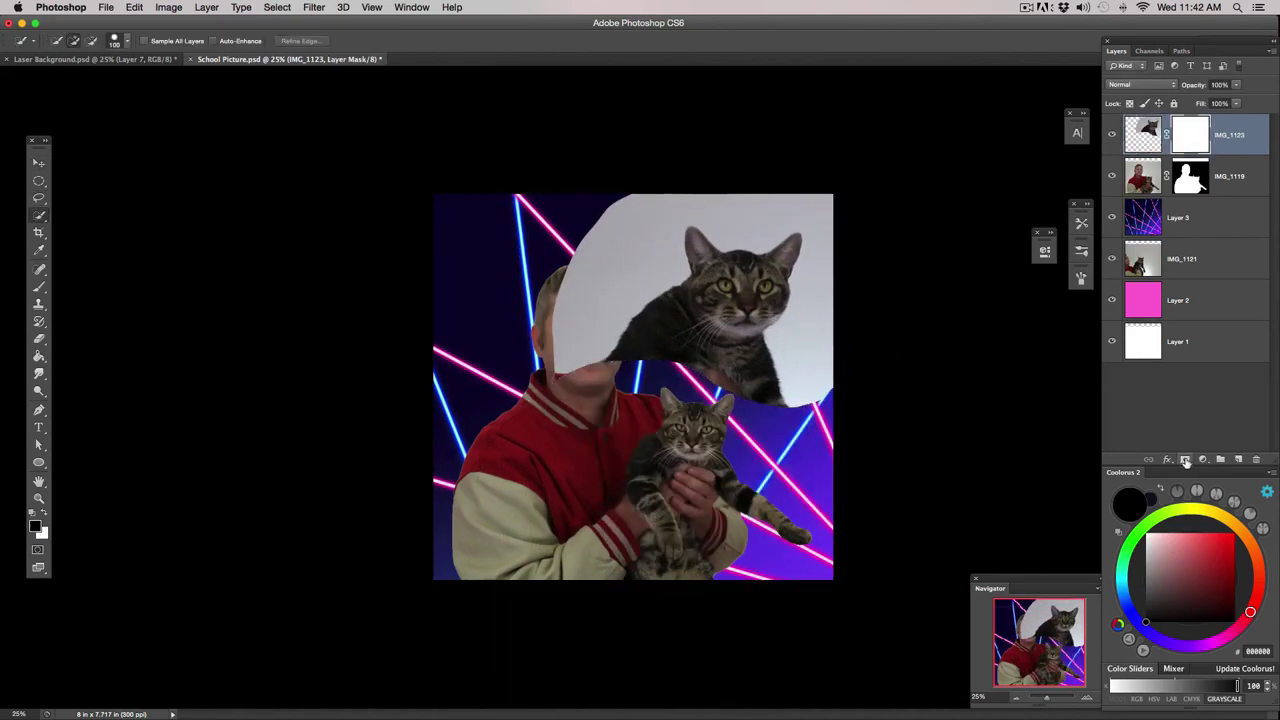
mouse_move(822, 255)
left_mouse_down()
mouse_move(679, 207)
mouse_move(620, 278)
left_mouse_up()
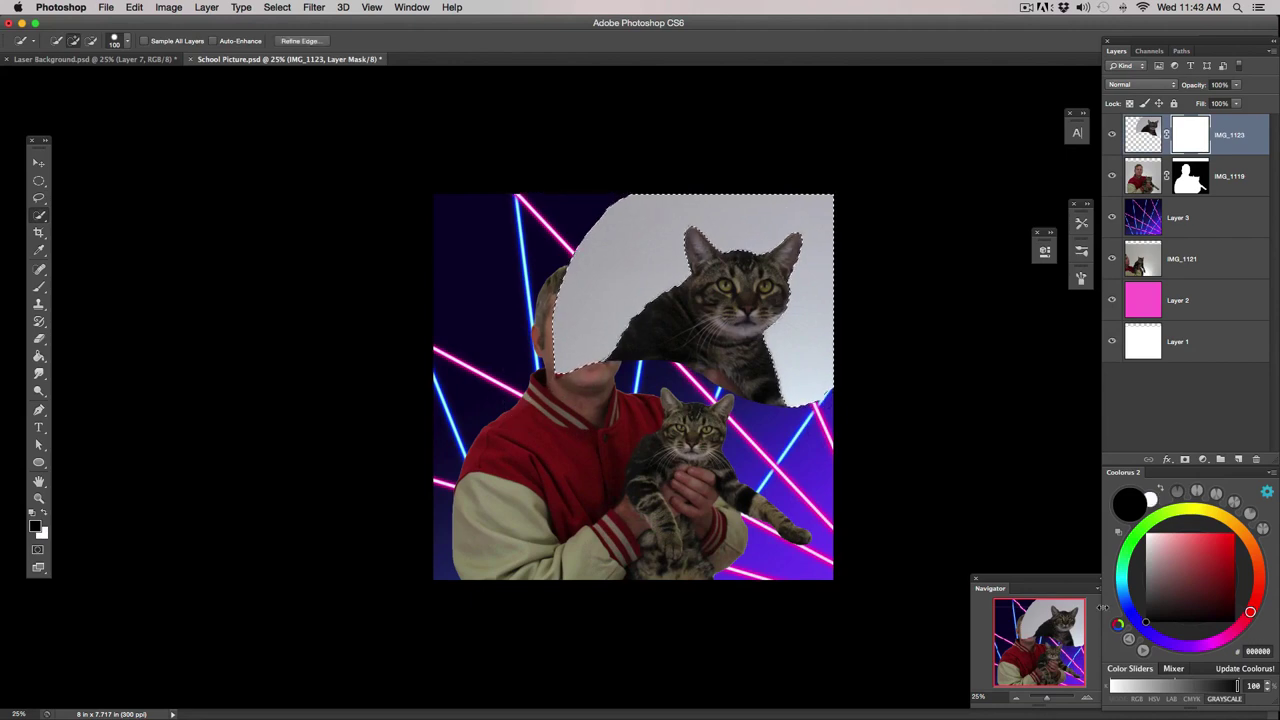
key("g")
left_click(812, 380)
key("super+d")
Erase the hard lower edge of the IMG_1123 cat with a soft eraser on the layer's image.
left_click(1142, 134)
key("e")
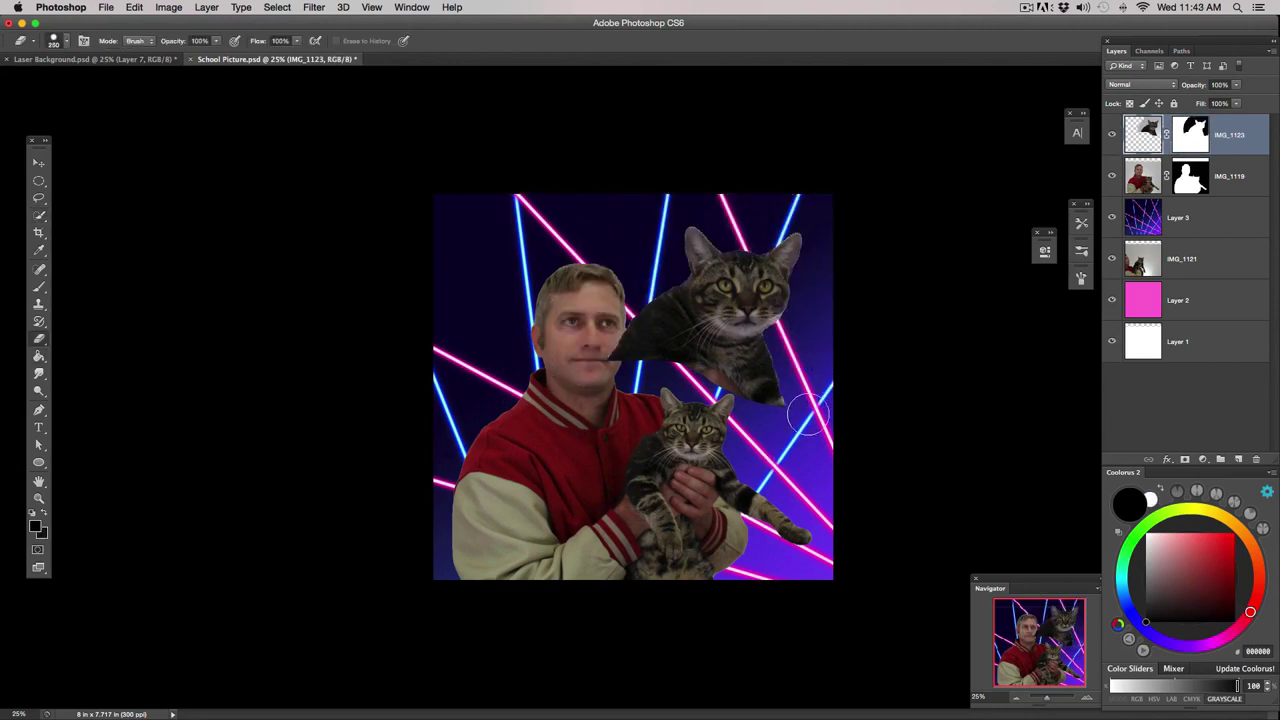
left_click_drag(648, 376, 760, 393)
key("bracketleft")
key("bracketleft")
Enlarge the IMG_1123 cat further and reposition its head in the upper-right corner of the portrait.
key("super+t")
key("super+minus")
key("super+minus")
left_click_drag(809, 577, 883, 685)
left_click_drag(826, 436, 864, 405)
key("Return")
key("super+plus")
key("super+plus")
key("super+plus")
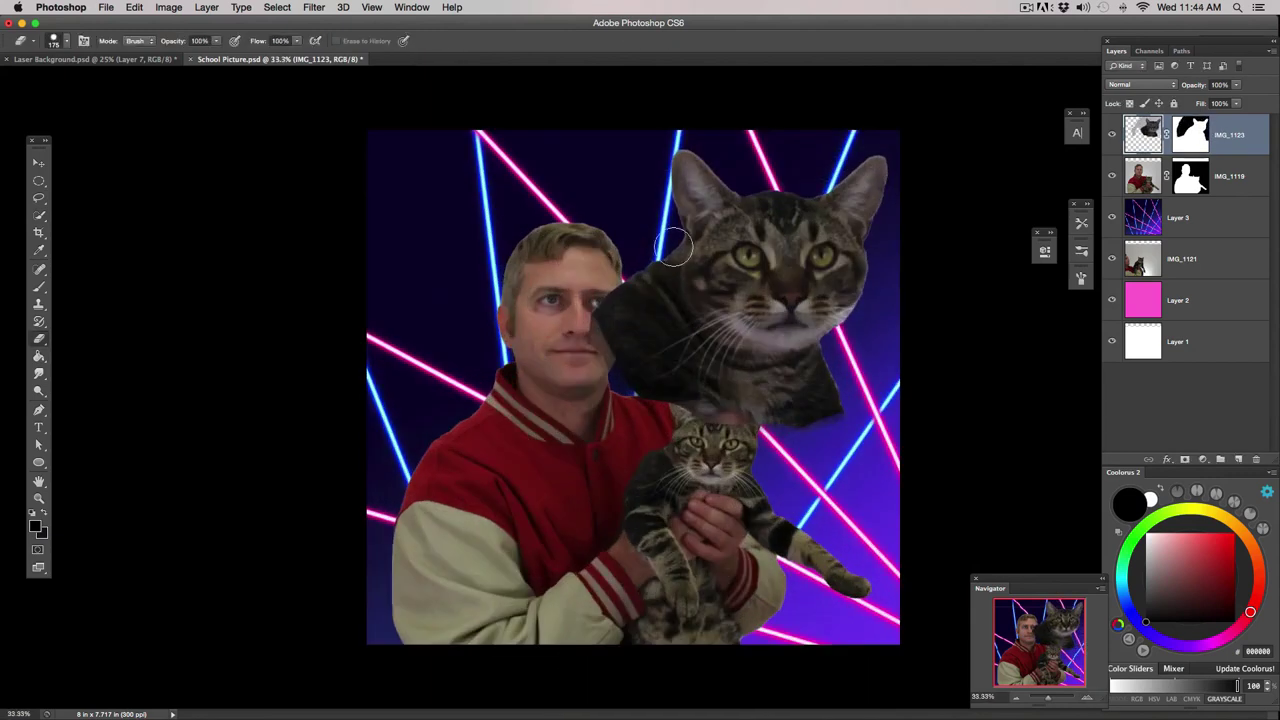
Paint black on IMG_1123's mask with a soft brush to fade out the large cat's body below the head.
left_click(1080, 250)
left_click(1190, 134)
key("b")
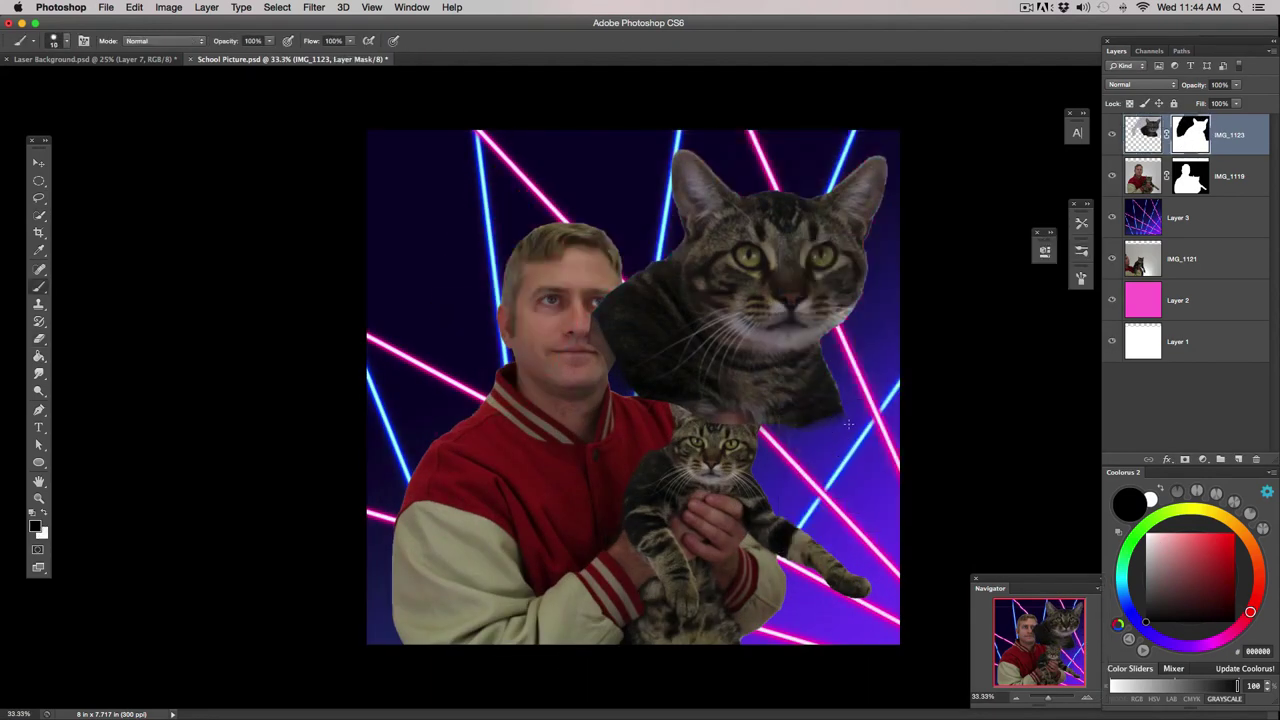
key("x")
mouse_move(752, 395)
left_mouse_down()
mouse_move(803, 398)
mouse_move(836, 376)
mouse_move(650, 290)
mouse_move(798, 428)
left_mouse_up()
key("x")
key("bracketright")
key("bracketright")
Lower the opacity of the IMG_1123 cat layer to 82%.
left_click_drag(1235, 87, 1223, 106)
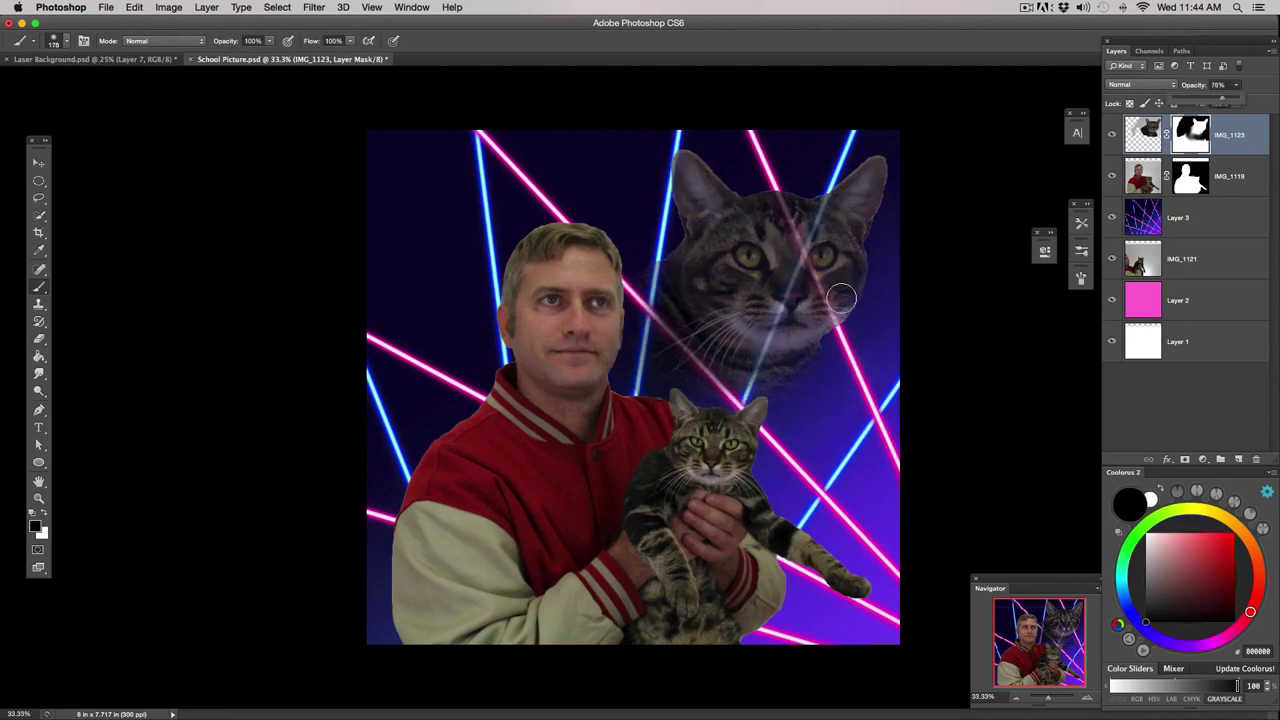
left_click(1016, 698)
left_click_drag(1236, 85, 1241, 104)
key("bracketright")
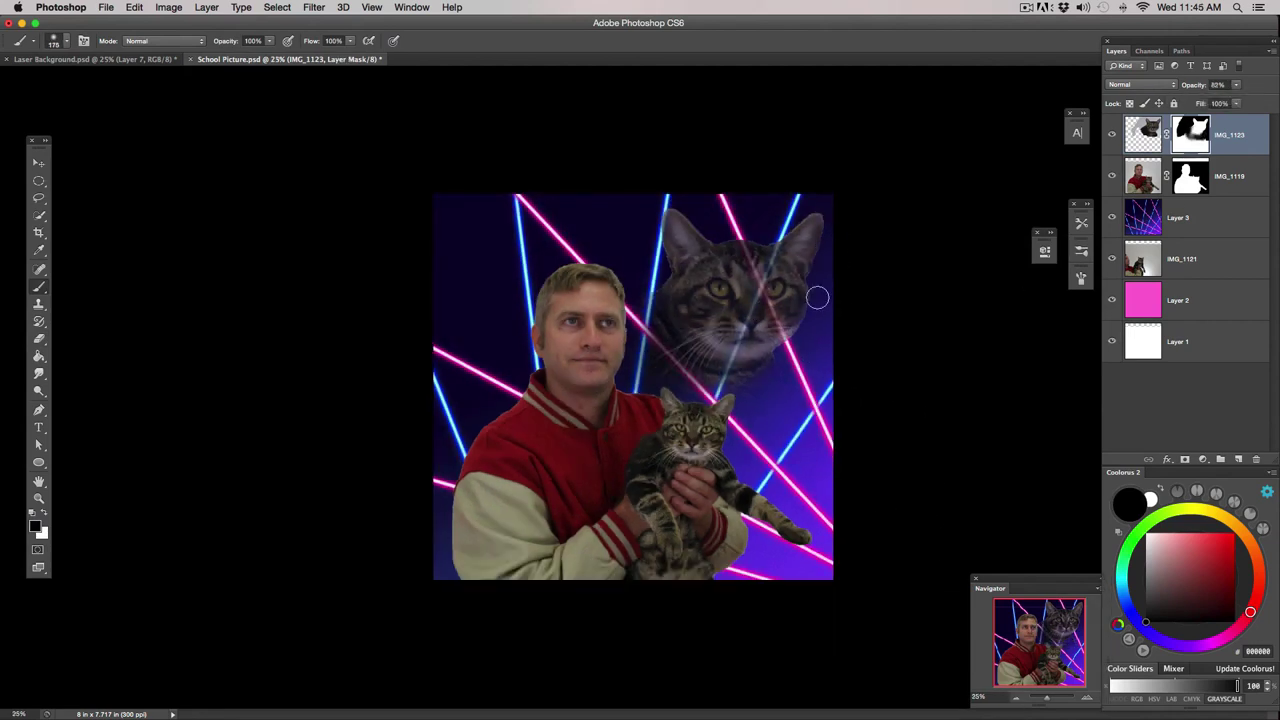
Add a new layer above laser Layer 3, change the Eyedropper's layer sampling and pick the dark blue behind the cat's head.
left_click(1200, 217)
left_click(1238, 459)
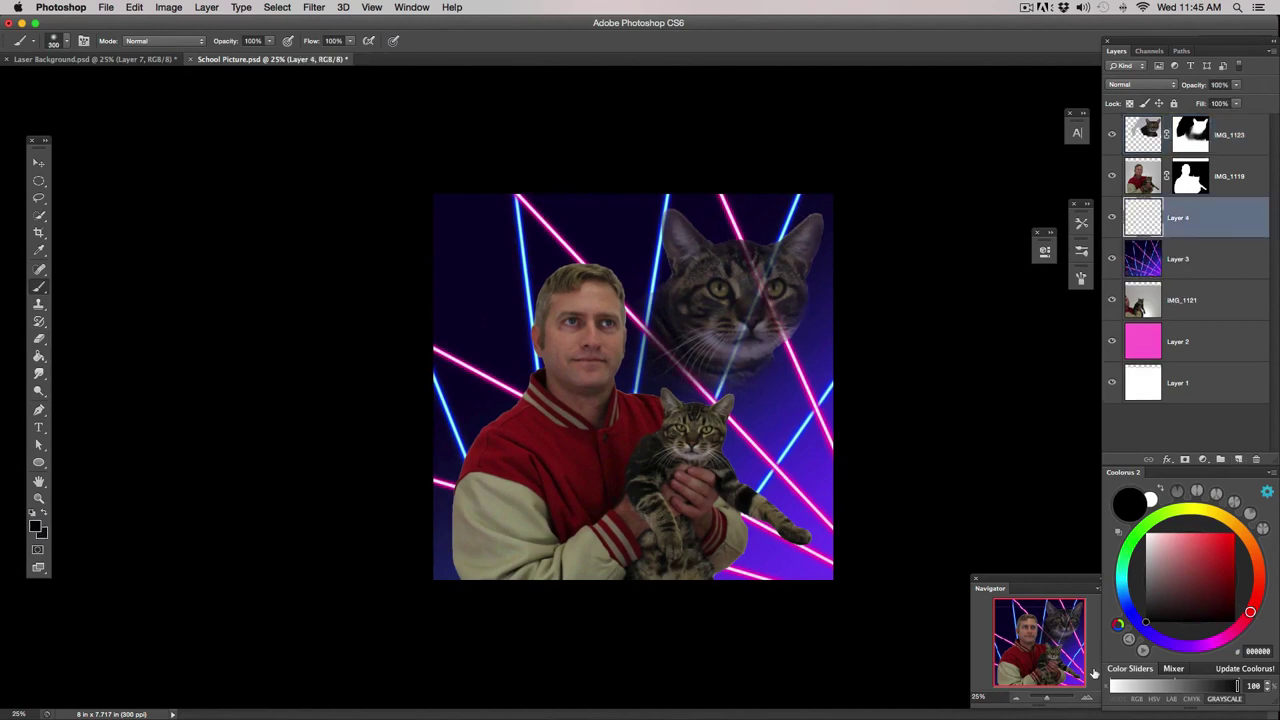
left_click(1087, 697)
left_click(39, 251)
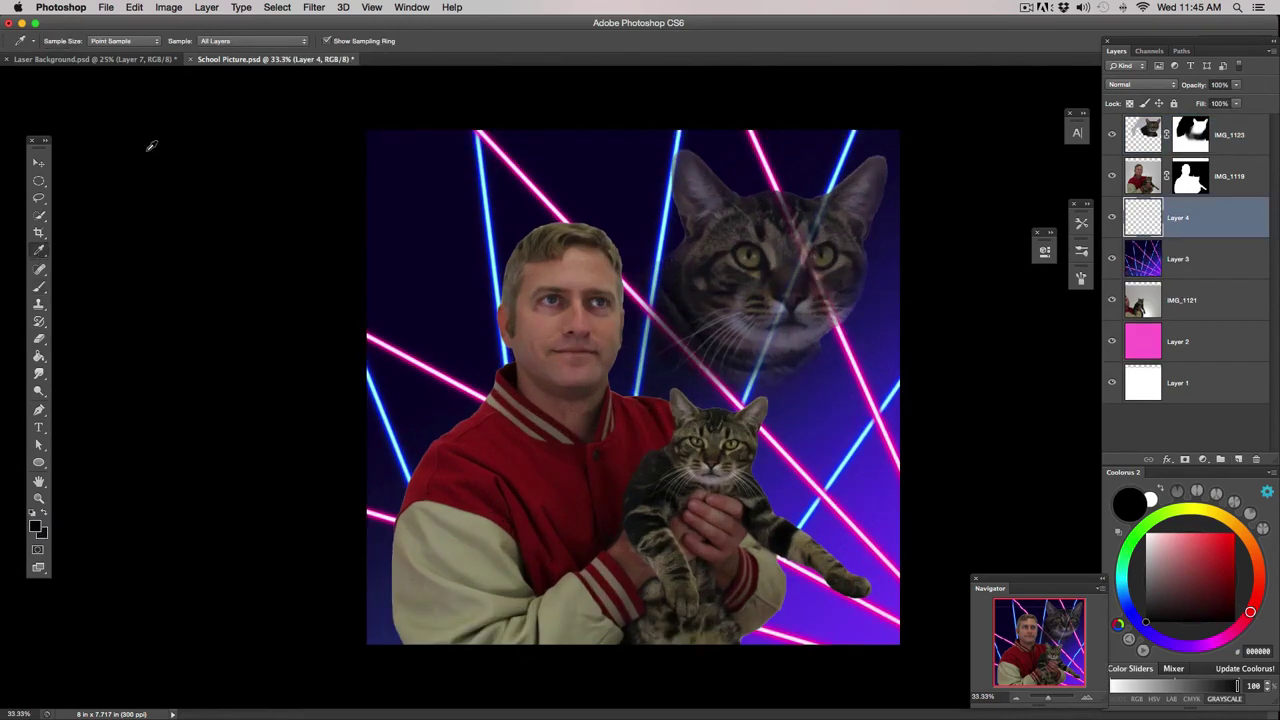
left_click(252, 41)
left_click(235, 31)
left_click(817, 245)
Paint the sampled dark blue on Layer 4 over the laser beams crossing the large cat's face.
key("b")
mouse_move(801, 225)
left_mouse_down()
mouse_move(815, 280)
mouse_move(834, 293)
mouse_move(775, 340)
left_mouse_up()
left_click(785, 226, "alt")
left_click(797, 214, "alt")
Set IMG_1123's opacity to 83%, touch up the Layer 4 paint near the cat's ear and select IMG_1123's mask.
left_click(1228, 134)
left_click_drag(1235, 84, 1230, 102)
left_click(1174, 227)
left_click(832, 223, "alt")
key("super+minus")
key("super+plus")
left_click(1191, 134)
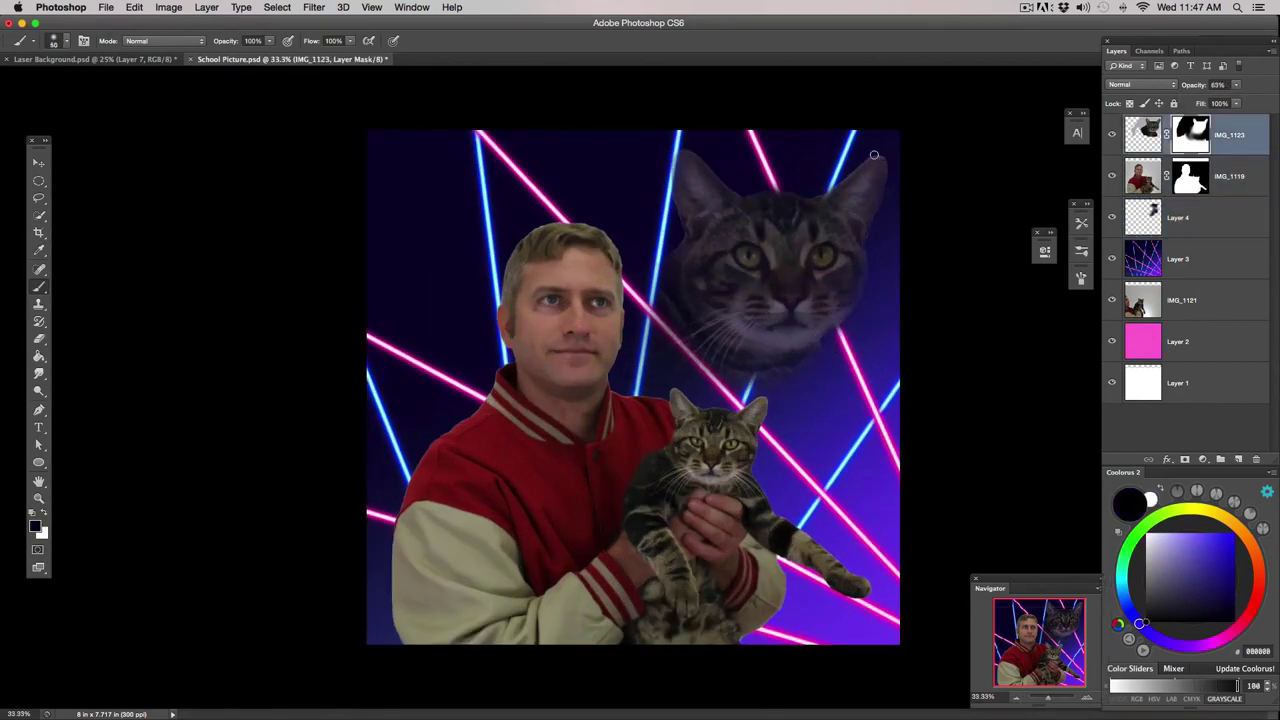
Add a new layer above IMG_1119 and clip it to that photo.
key("super+minus")
key("super+minus")
left_click(1190, 176)
left_click(1237, 459)
left_click(1177, 196, "alt")
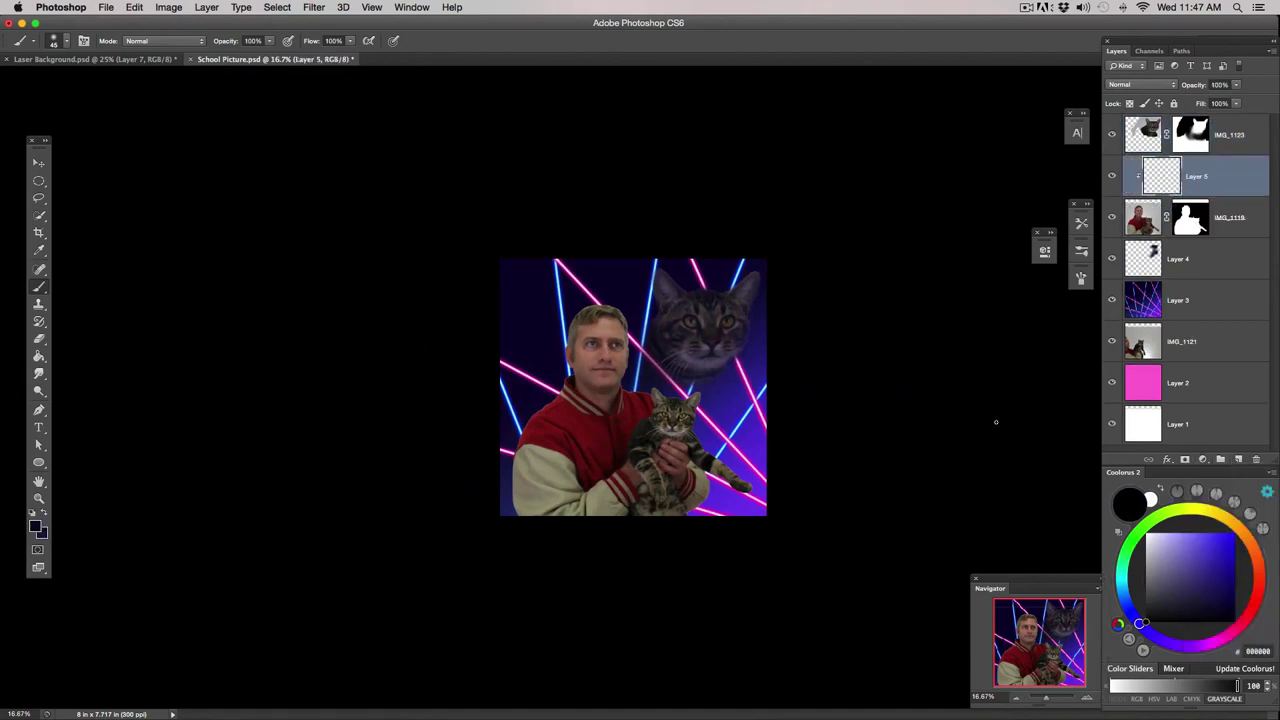
Add a Brightness/Contrast adjustment layer above Layer 5 with brightness 12 and contrast 27.
left_click(1203, 459)
left_click(1215, 492)
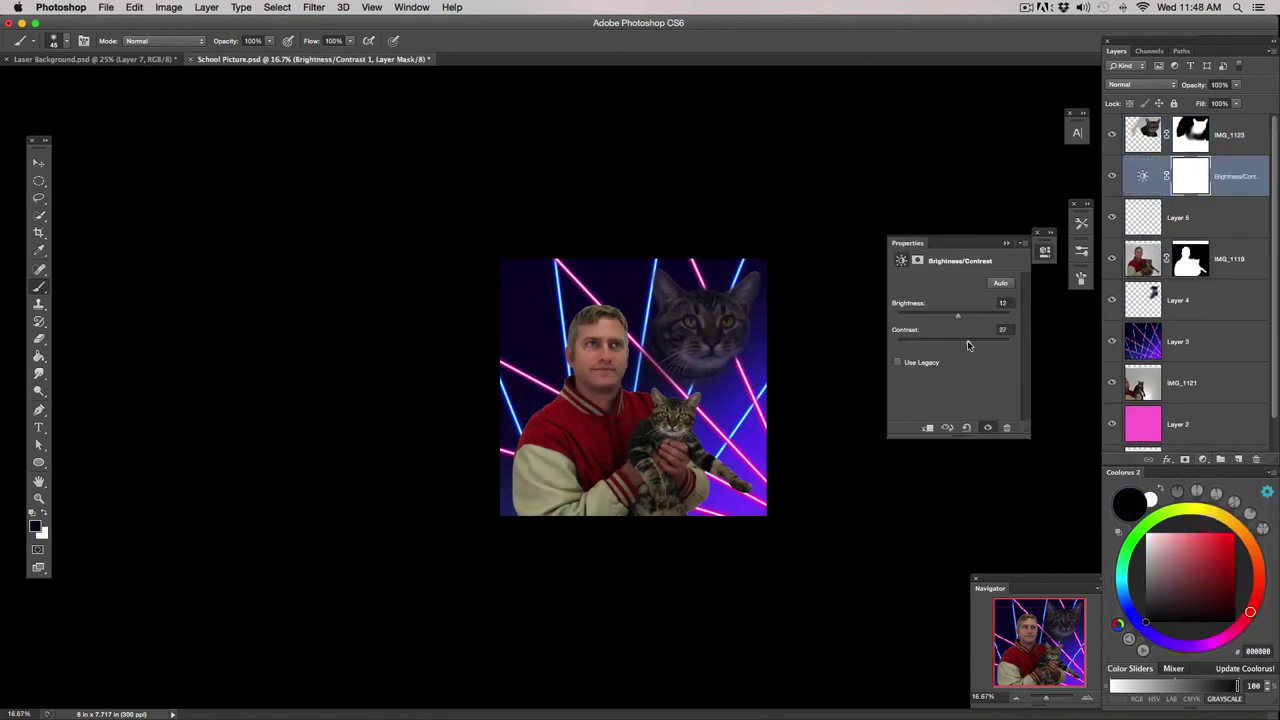
left_click(1006, 243)
Delete the empty Layer 5 and clip the Brightness/Contrast adjustment to IMG_1119.
left_click(1145, 218)
key("BackSpace")
left_click(1232, 188)
left_click(1148, 197, "alt")
Add a new layer clipped above the Brightness/Contrast adjustment and set its blend mode to Multiply.
left_click(1203, 459)
left_click(1128, 452)
left_click(1237, 459)
left_click(1190, 196, "alt")
left_click(1141, 84)
left_click(1128, 119)
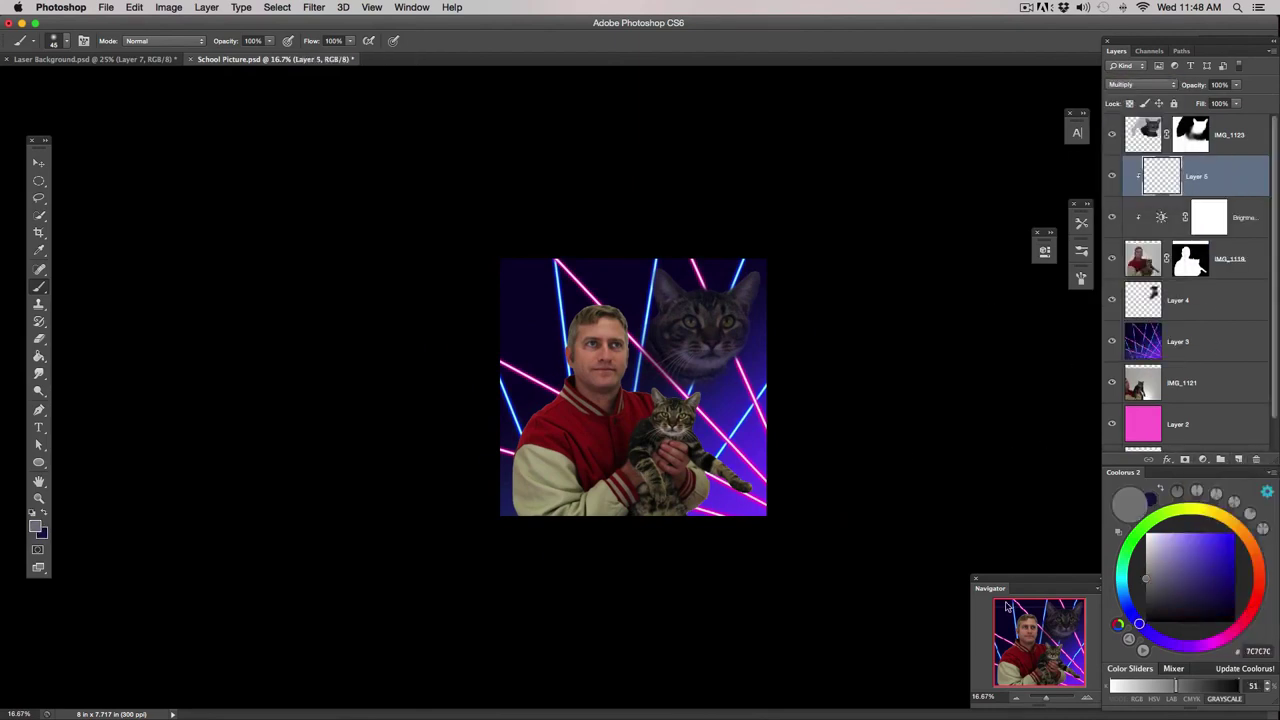
Shade the lower part of the jacket and cat with gray 7C7C7C on the Multiply layer, softening it with the Eraser.
key("e")
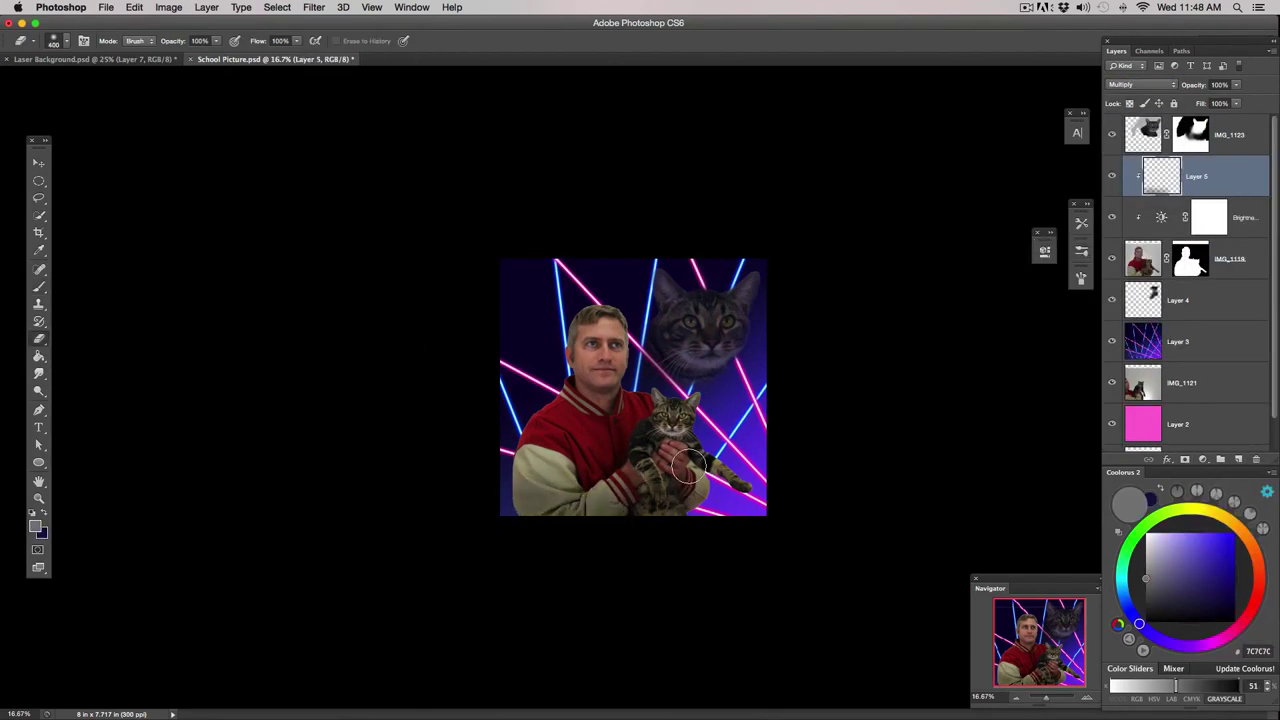
key("super+equal")
key("super+equal")
key("super+equal")
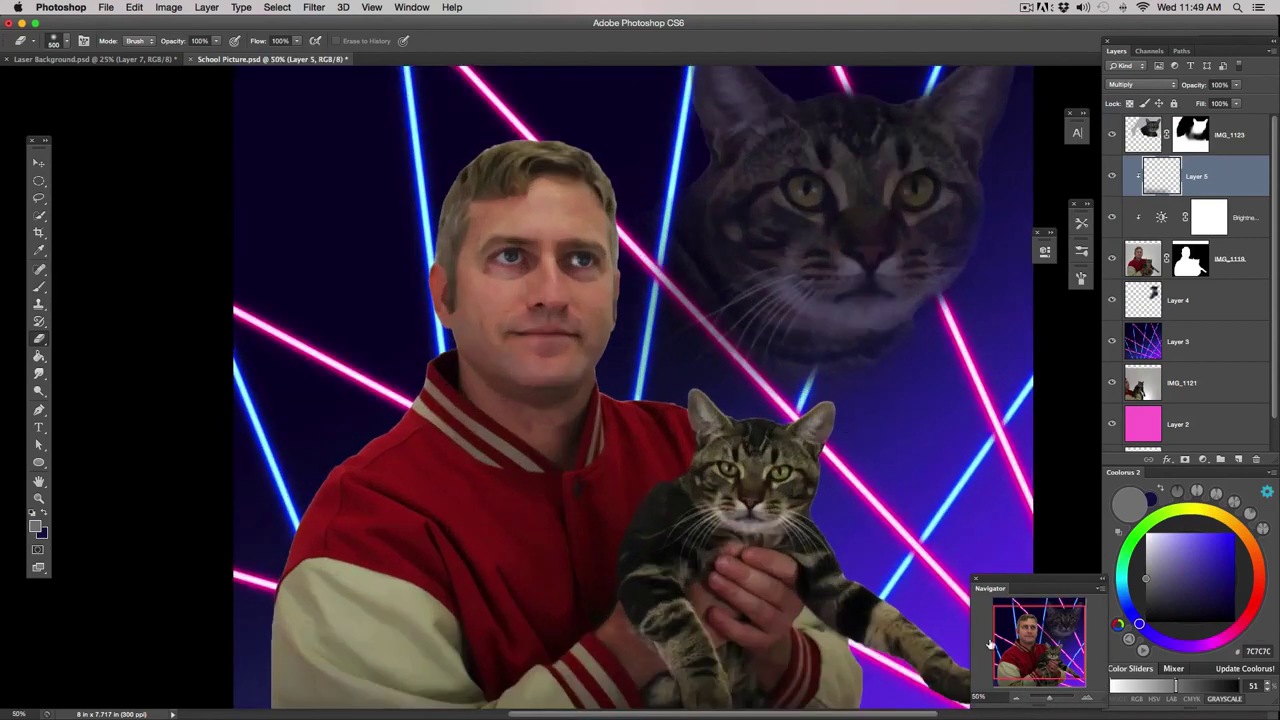
key("super+minus")
key("super+minus")
Add a new layer above Layer 5, set it to Color Dodge and fill it with black, ready for brushing.
left_click(1239, 459)
left_click(1140, 84)
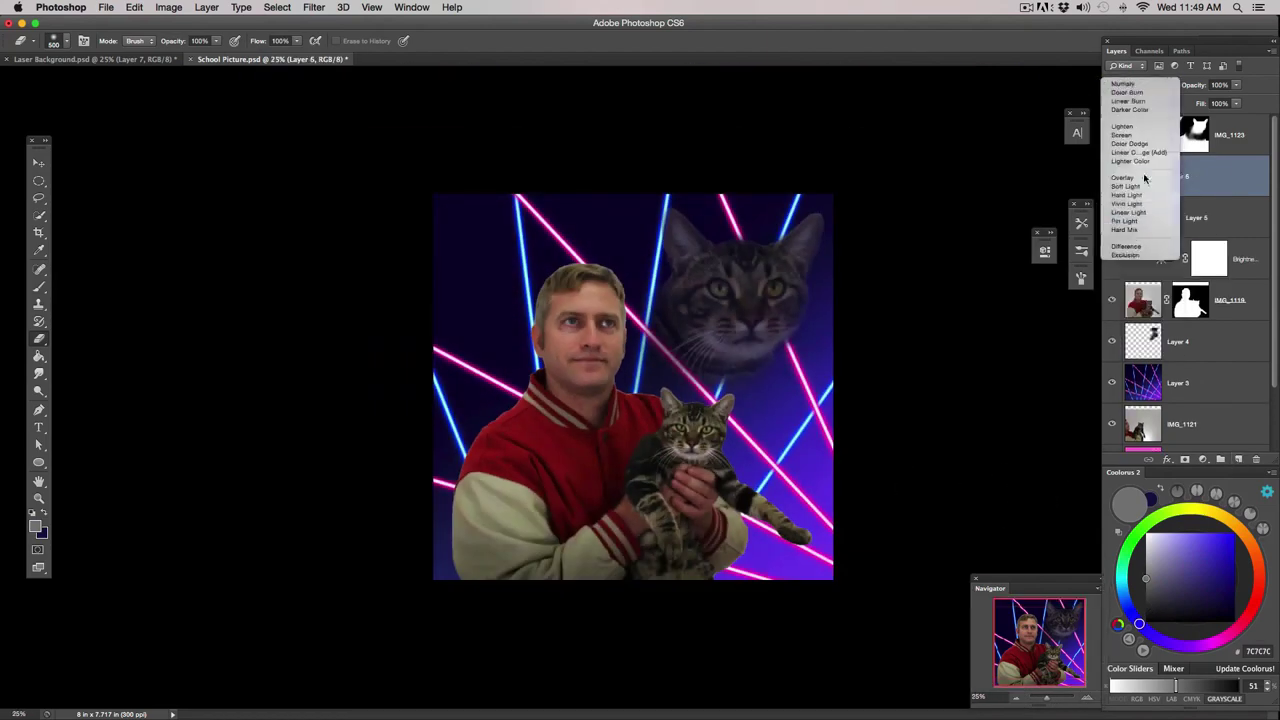
left_click(1140, 176)
key("d")
key("g")
left_click(790, 490)
key("b")
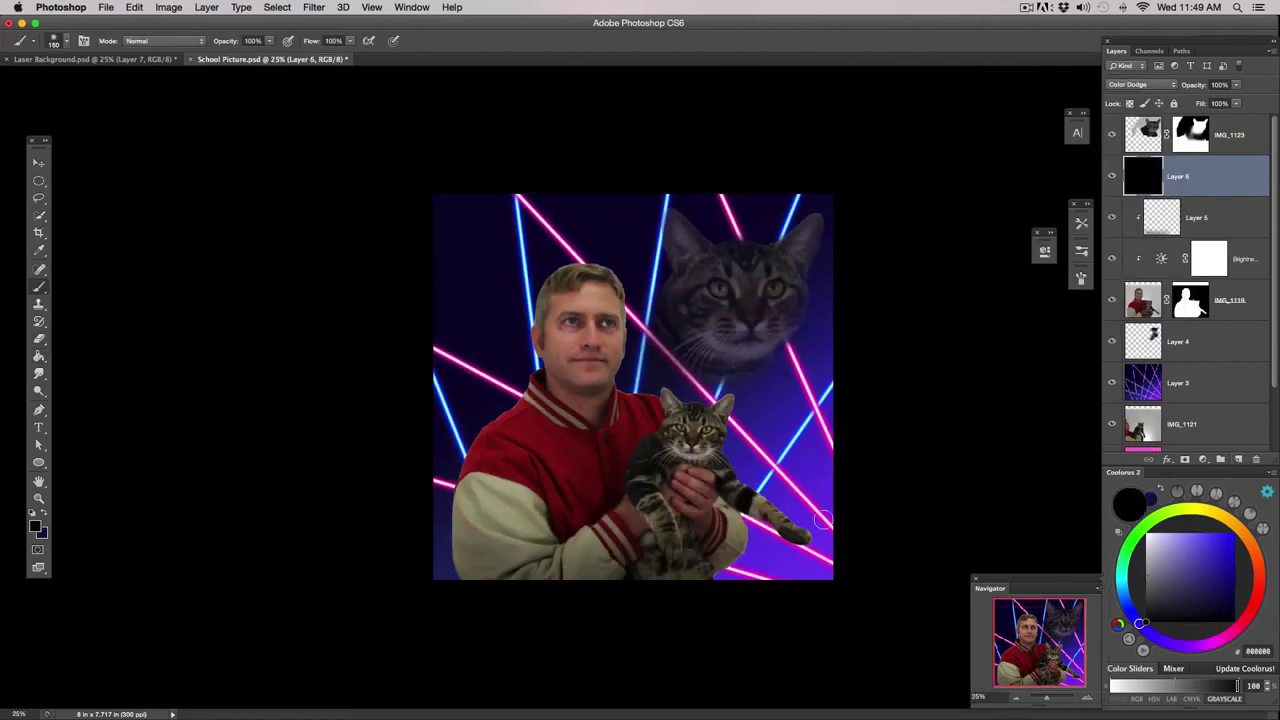
Move the black Color Dodge layer to the top of the layer stack, above IMG_1123.
left_click(1121, 579)
left_click_drag(1160, 176, 1155, 130)
Try glow strokes over the held cat on the Color Dodge layer with different colors and a smaller brush, undoing each stroke.
left_click(1205, 549)
left_click_drag(724, 438, 808, 536)
key("super+z")
key("bracketleft")
key("bracketleft")
key("bracketleft")
left_click(1258, 575)
left_click(1250, 543)
left_click_drag(722, 402, 726, 472)
key("super+z")
Brush a glow onto the held cat's eyes on the Color Dodge layer.
left_click(821, 419, "alt")
key("super+equal")
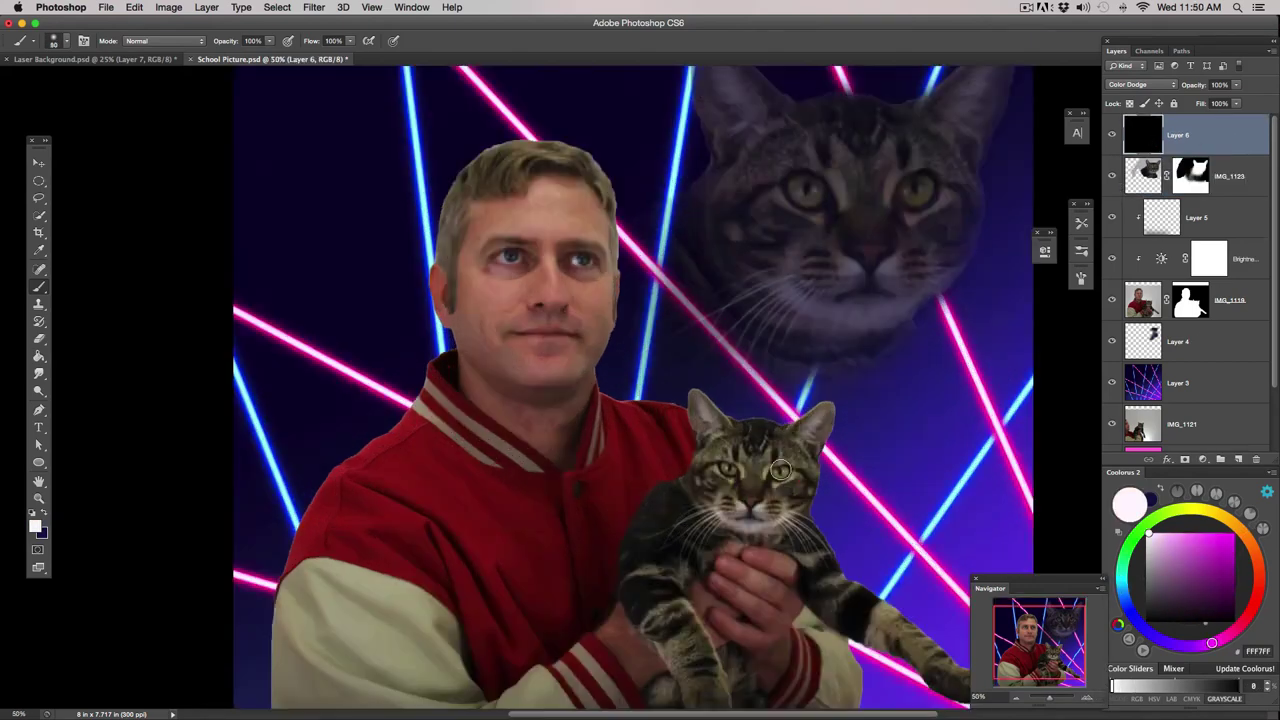
left_click(779, 470, "alt")
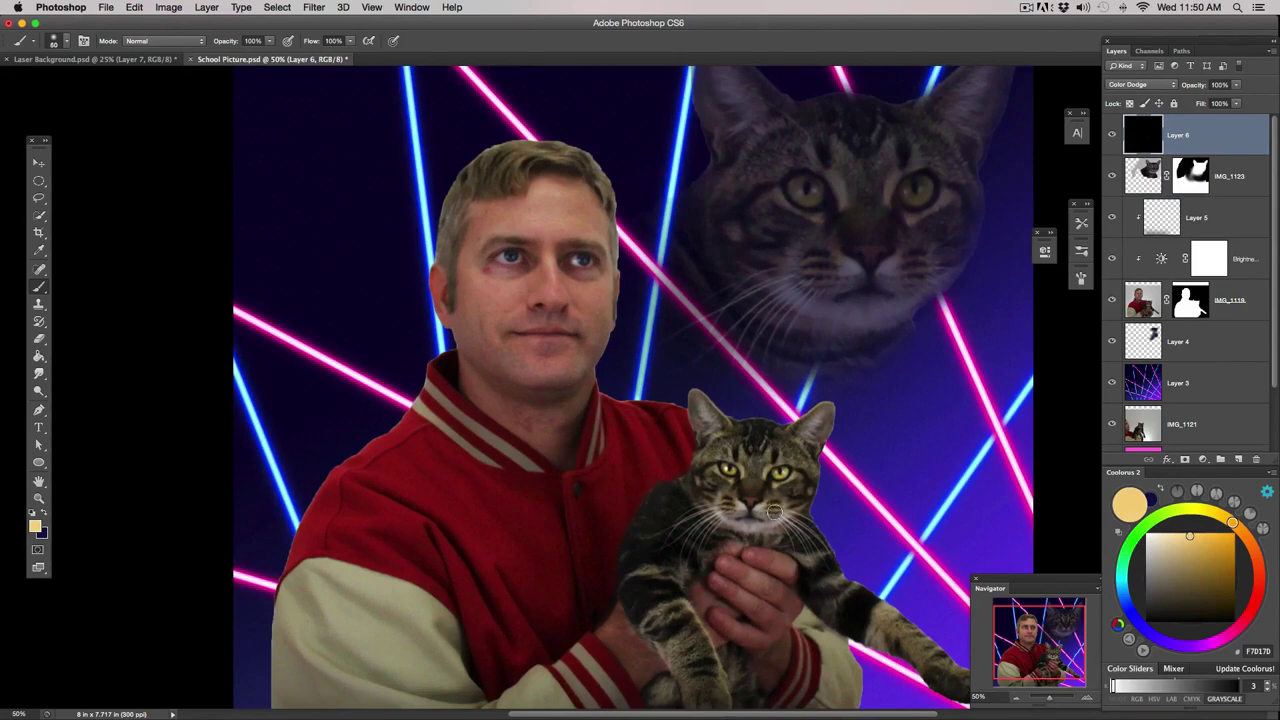